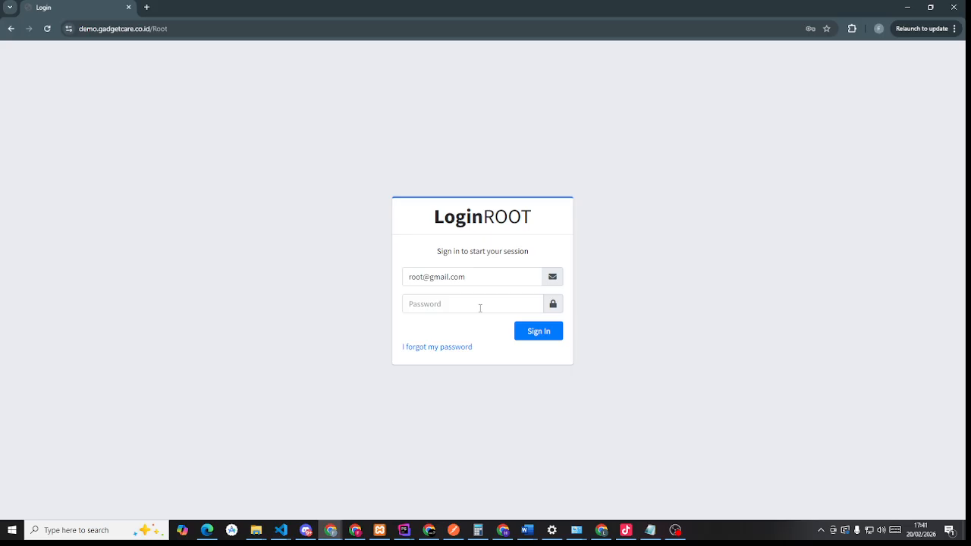
- Sign in to the root account with its password and dismiss Chrome's saved-password warning
{"action": "left_click", "coordinate": [481, 308]}
{"action": "type", "text": "12"}
{"action": "left_click", "coordinate": [540, 331]}
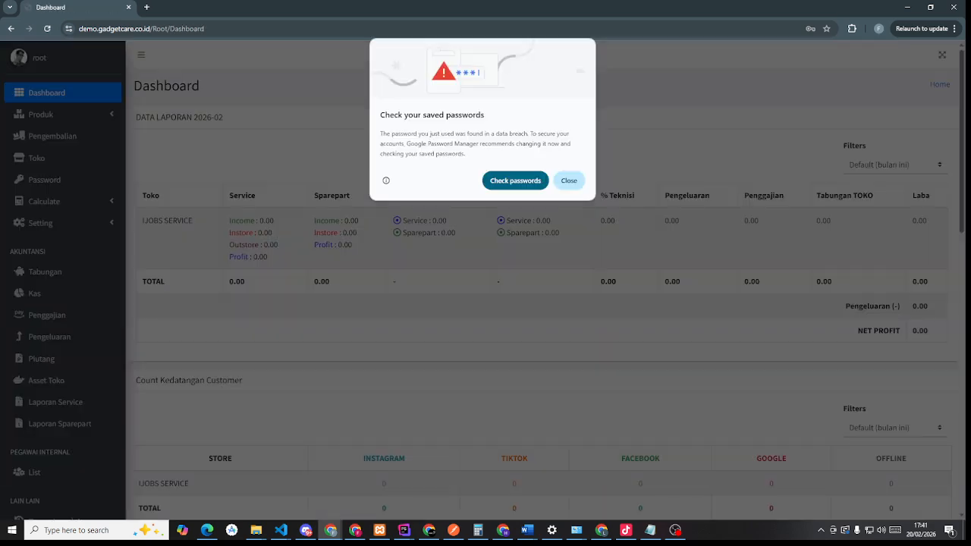
{"action": "left_click", "coordinate": [569, 181]}
- Review the Dashboard report and its period filter options, leaving the filter unchanged
{"action": "key", "text": "ctrl+minus"}
{"action": "key", "text": "ctrl+minus"}
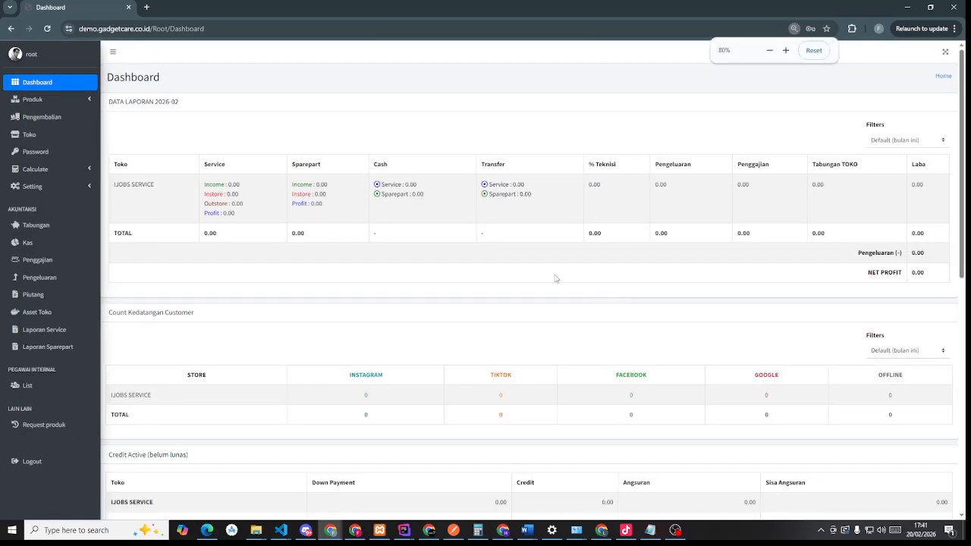
{"action": "key", "text": "ctrl+plus"}
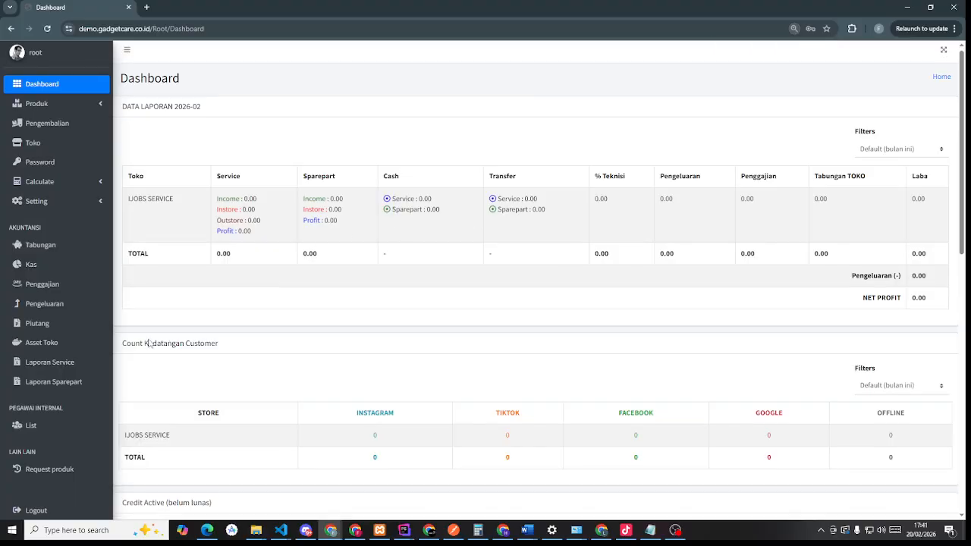
{"action": "scroll", "coordinate": [111, 348], "scroll_direction": "down", "scroll_amount": 5}
{"action": "scroll", "coordinate": [111, 348], "scroll_direction": "up", "scroll_amount": 5}
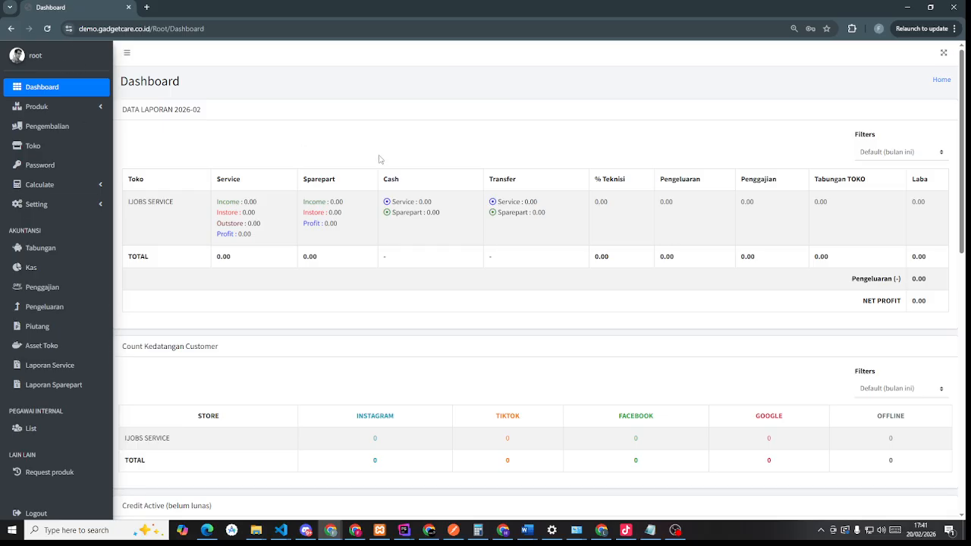
{"action": "scroll", "coordinate": [513, 222], "scroll_direction": "down", "scroll_amount": 5}
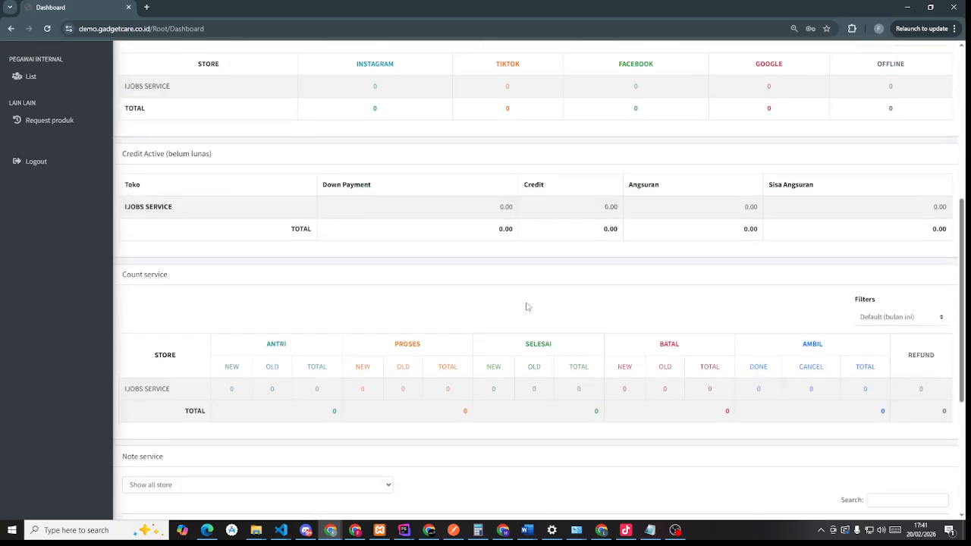
{"action": "scroll", "coordinate": [526, 307], "scroll_direction": "up", "scroll_amount": 3}
{"action": "scroll", "coordinate": [527, 307], "scroll_direction": "up", "scroll_amount": 2}
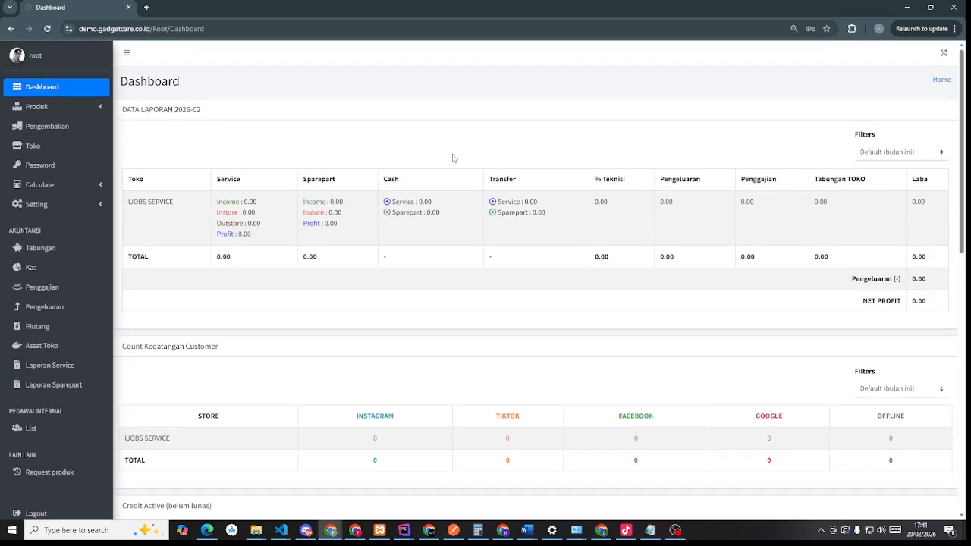
{"action": "left_click", "coordinate": [899, 152]}
{"action": "left_click", "coordinate": [900, 153]}
- Look through the remaining reports, then open the Supplier page under Produk
{"action": "scroll", "coordinate": [536, 172], "scroll_direction": "down", "scroll_amount": 3}
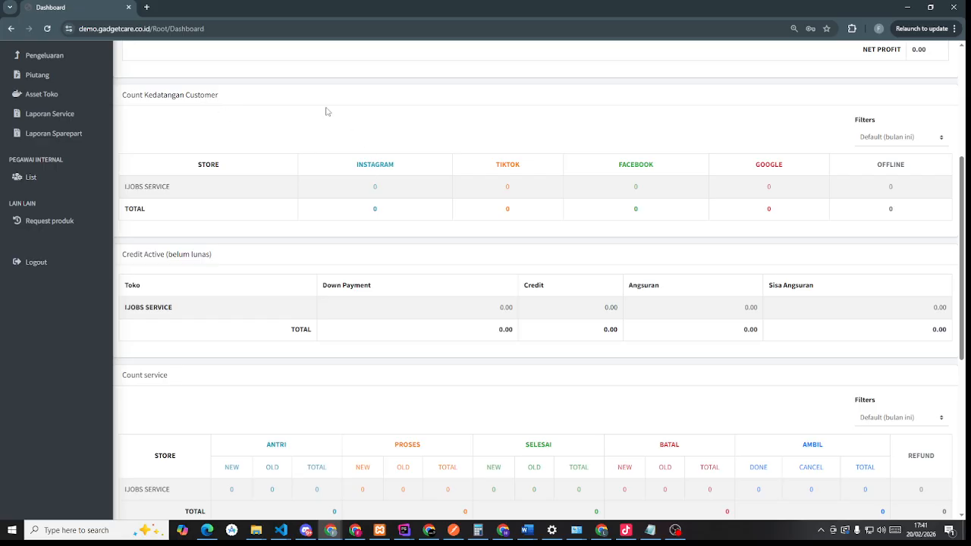
{"action": "scroll", "coordinate": [601, 304], "scroll_direction": "down", "scroll_amount": 2}
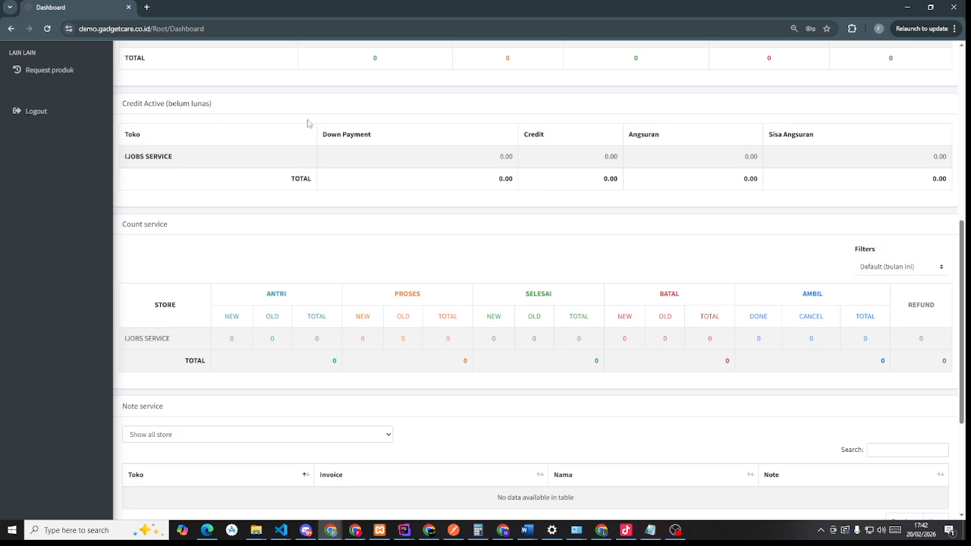
{"action": "scroll", "coordinate": [300, 140], "scroll_direction": "down", "scroll_amount": 1}
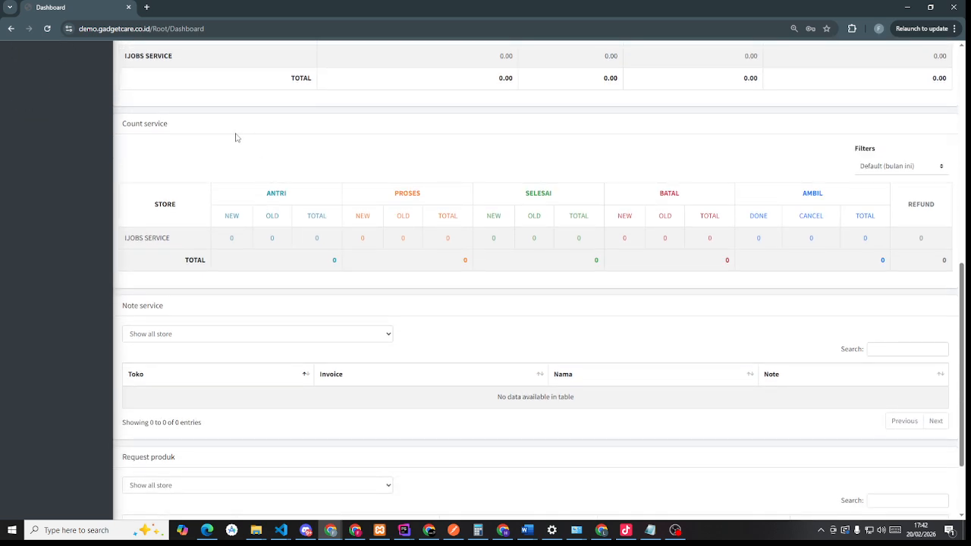
{"action": "scroll", "coordinate": [217, 275], "scroll_direction": "down", "scroll_amount": 1}
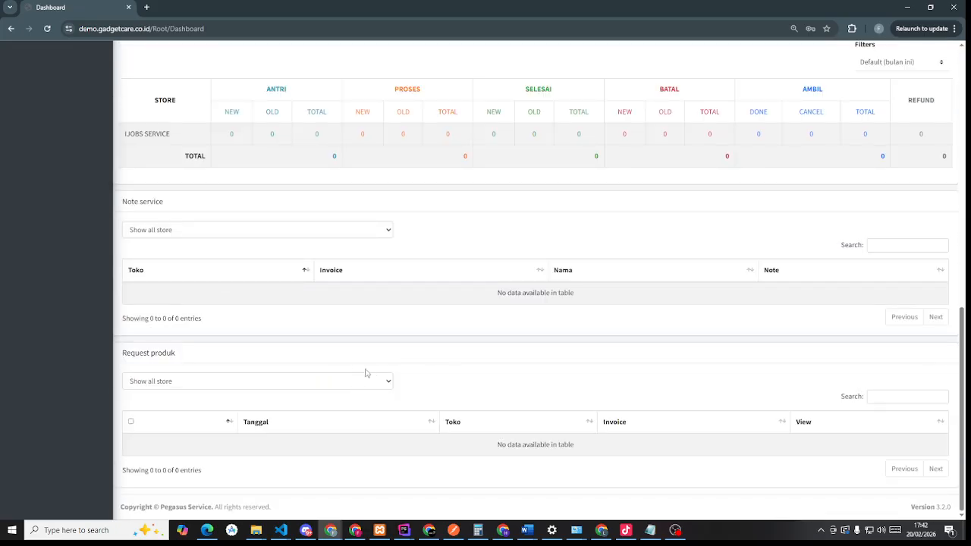
{"action": "scroll", "coordinate": [425, 438], "scroll_direction": "up", "scroll_amount": 3}
{"action": "scroll", "coordinate": [414, 432], "scroll_direction": "up", "scroll_amount": 3}
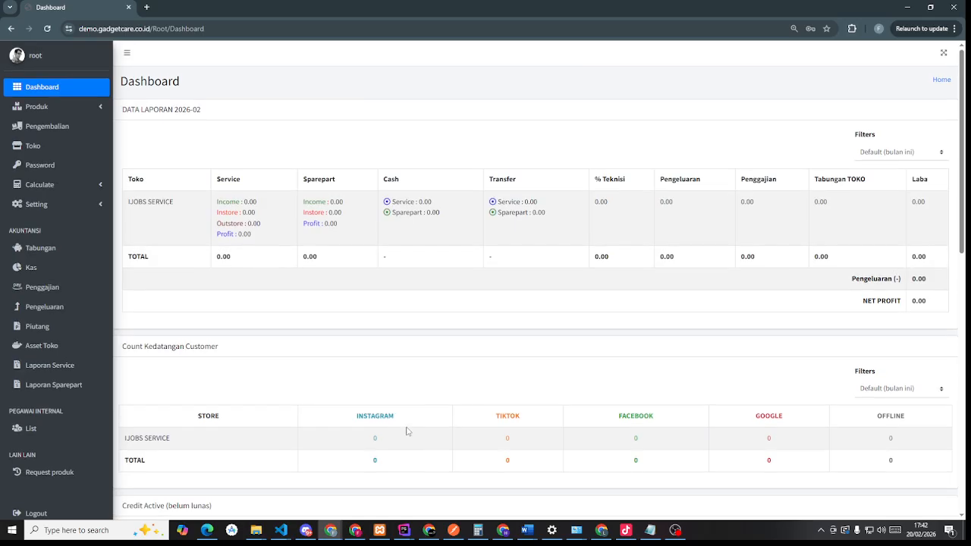
{"action": "left_click", "coordinate": [62, 114]}
{"action": "left_click", "coordinate": [43, 129]}
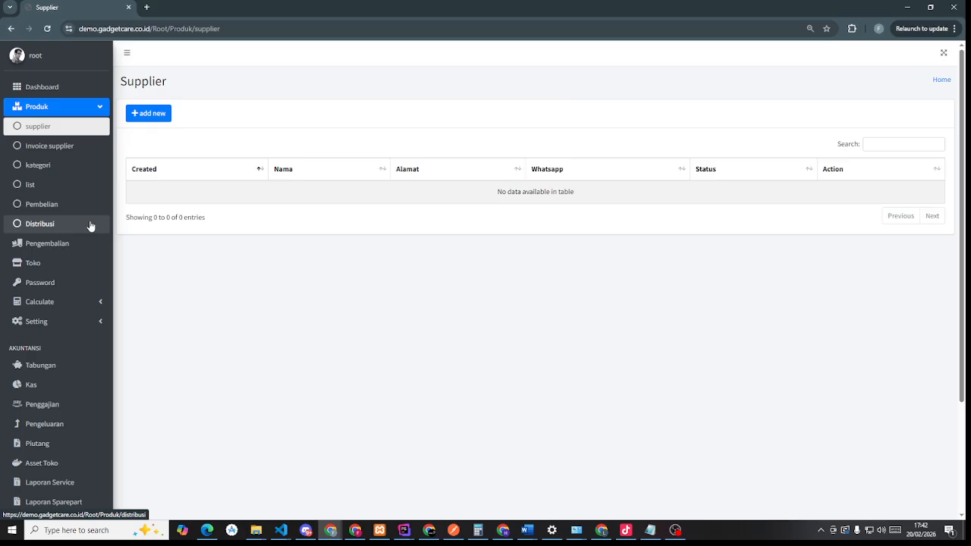
- Glance at Invoice supplier, return to Supplier and start a new supplier entry
{"action": "left_click", "coordinate": [75, 146]}
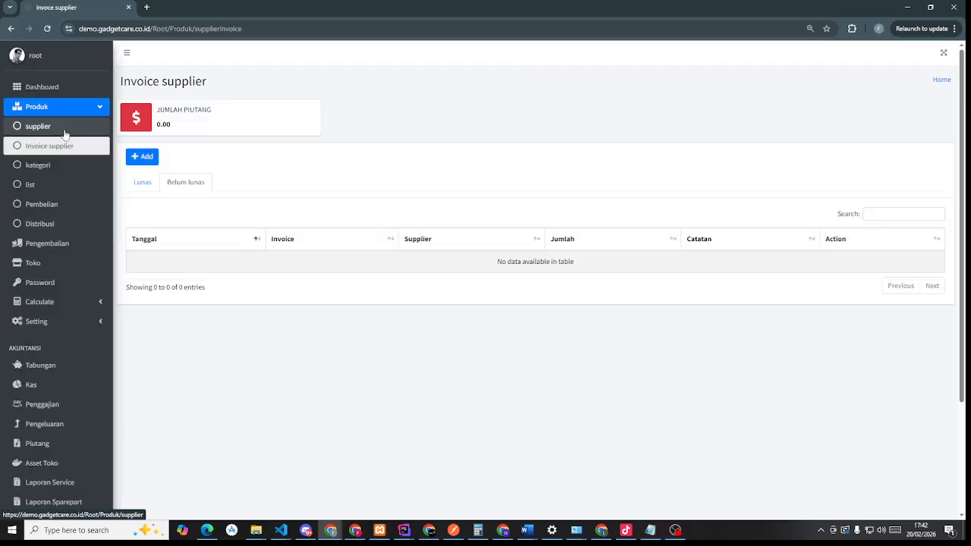
{"action": "left_click", "coordinate": [64, 132]}
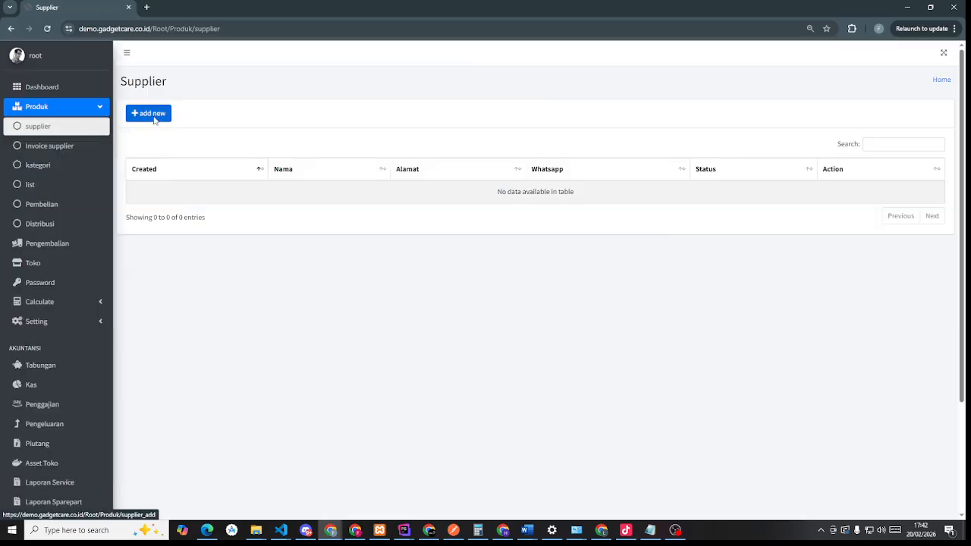
{"action": "left_click", "coordinate": [152, 114]}
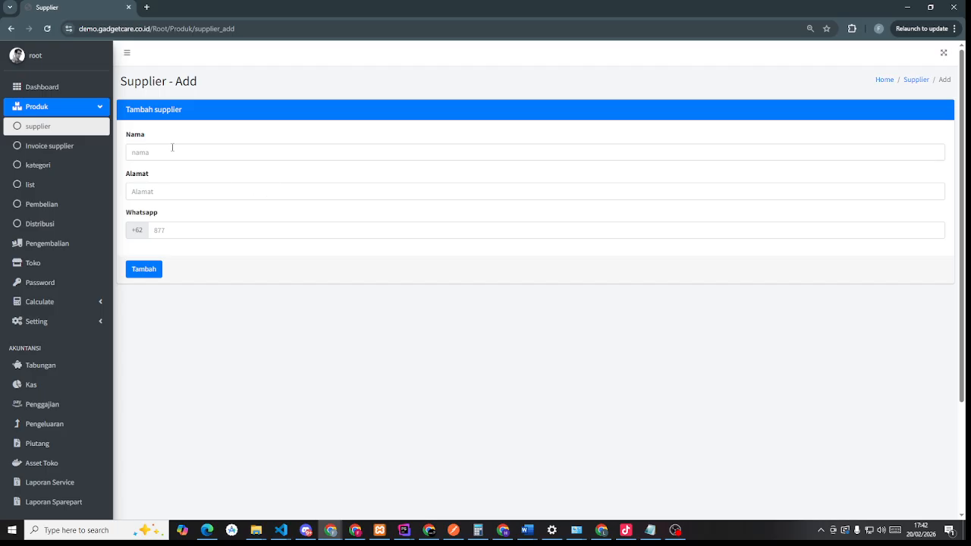
- Save a supplier with its name, a Purwakarta address and a WhatsApp number
{"action": "left_click", "coordinate": [172, 148]}
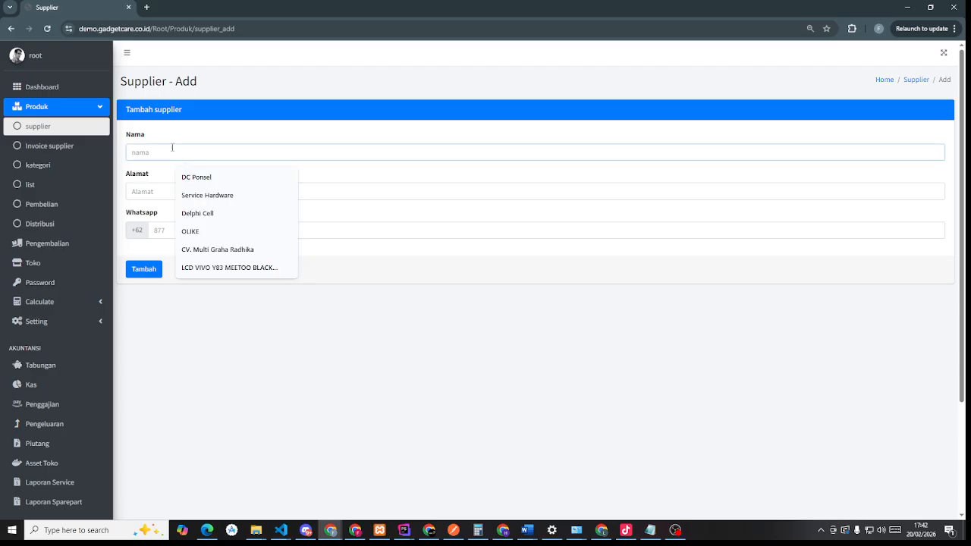
{"action": "type", "text": "UCUP"}
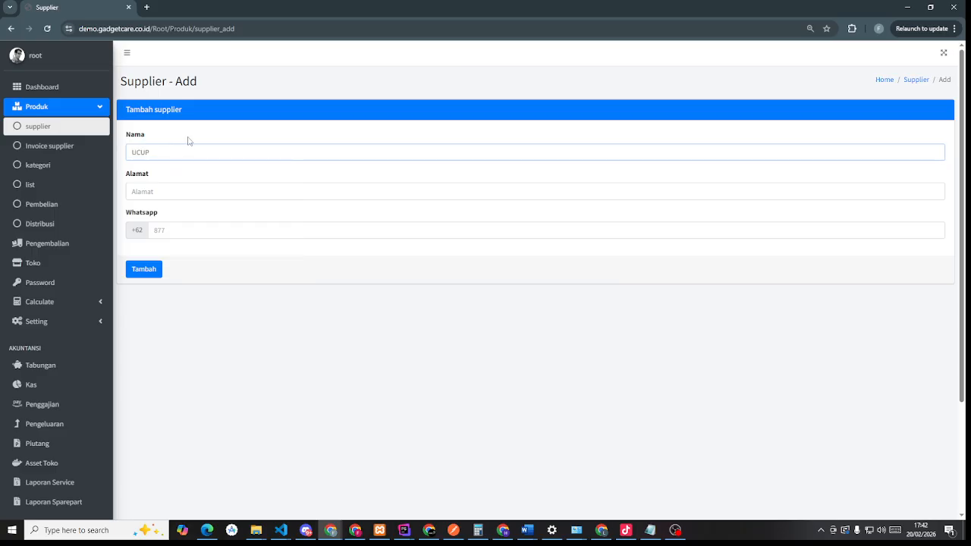
{"action": "left_click", "coordinate": [164, 193]}
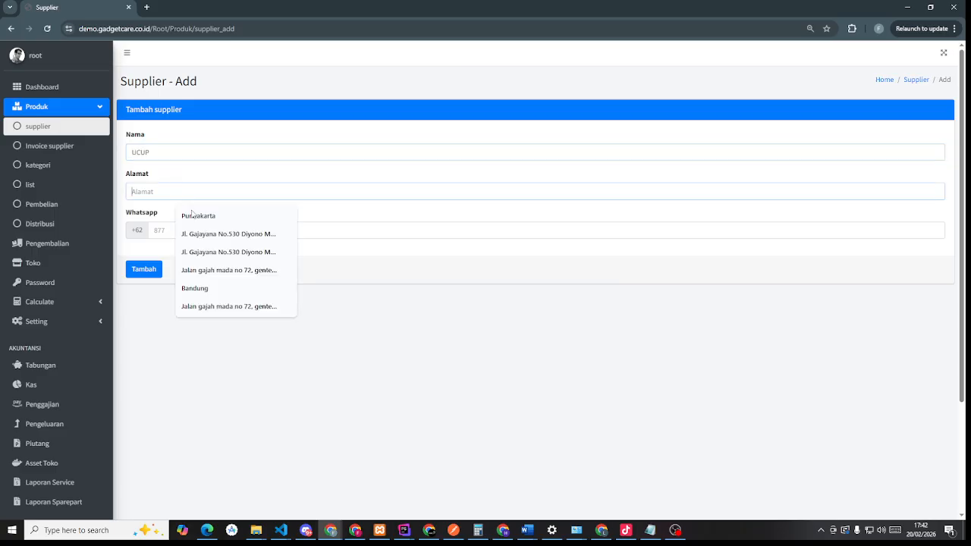
{"action": "left_click", "coordinate": [192, 216]}
{"action": "left_click", "coordinate": [178, 228]}
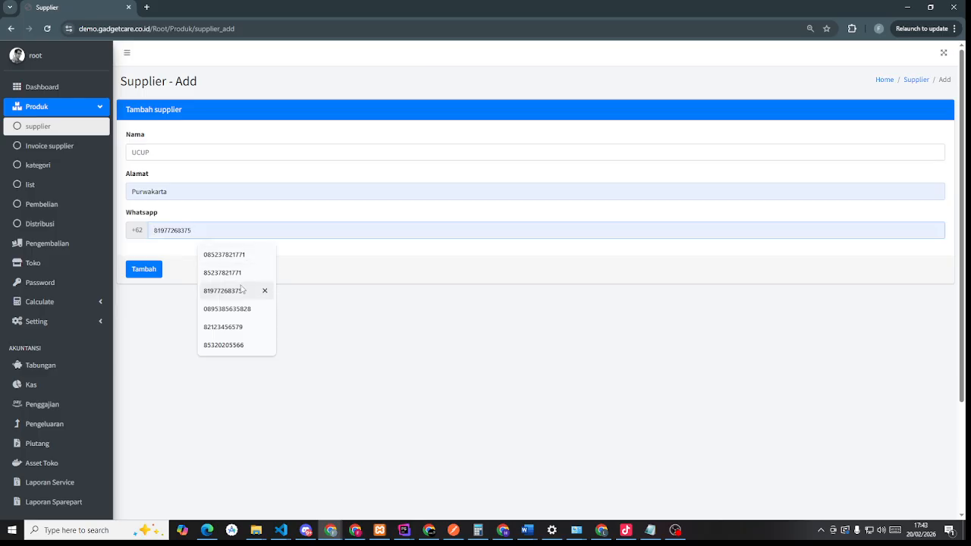
{"action": "left_click", "coordinate": [228, 273]}
{"action": "left_click", "coordinate": [158, 270]}
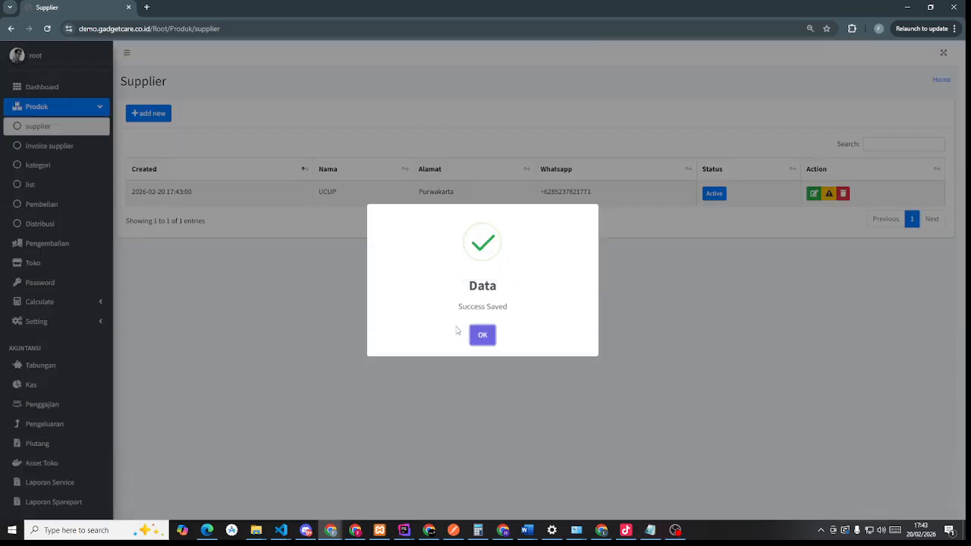
{"action": "left_click", "coordinate": [483, 337]}
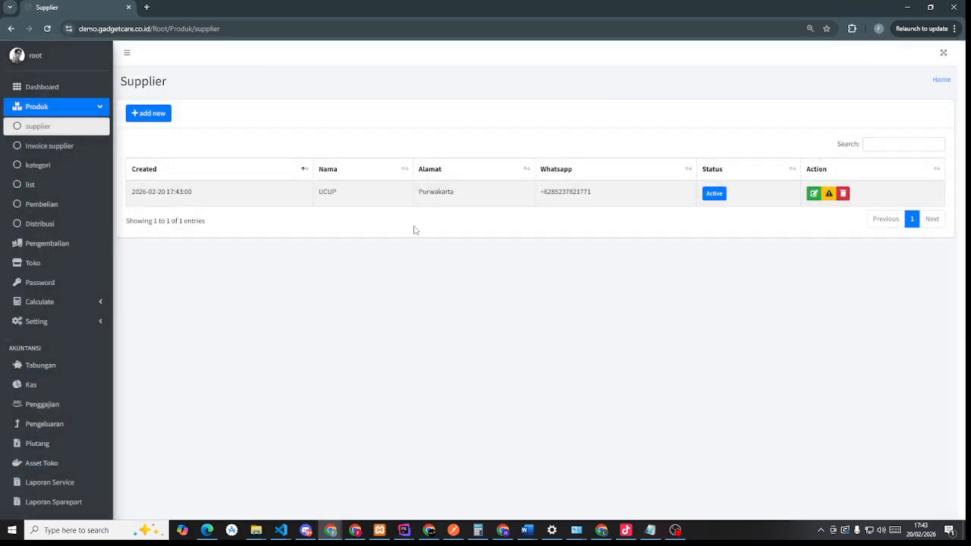
{"action": "left_click", "coordinate": [57, 146]}
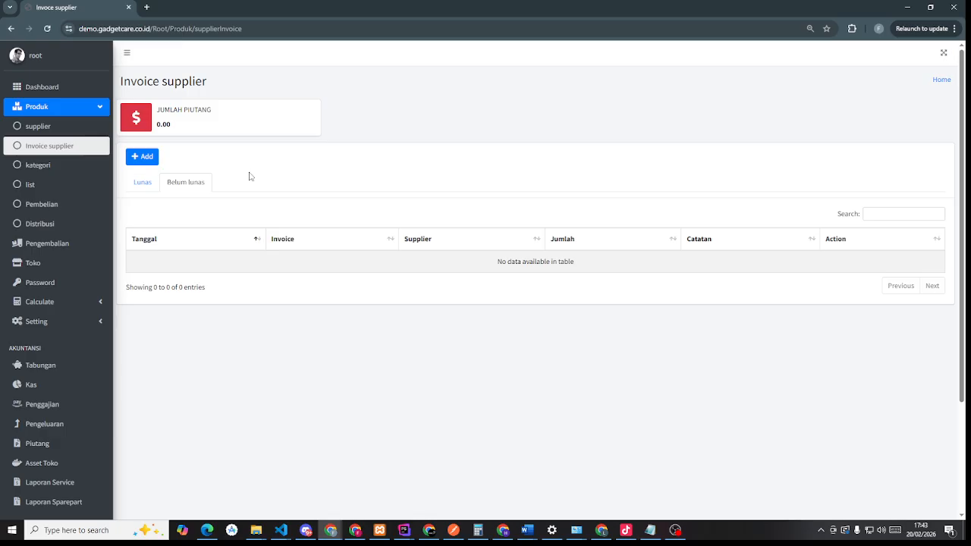
- Preview the new supplier invoice form without saving, then go to the Kategori page
{"action": "left_click", "coordinate": [137, 157]}
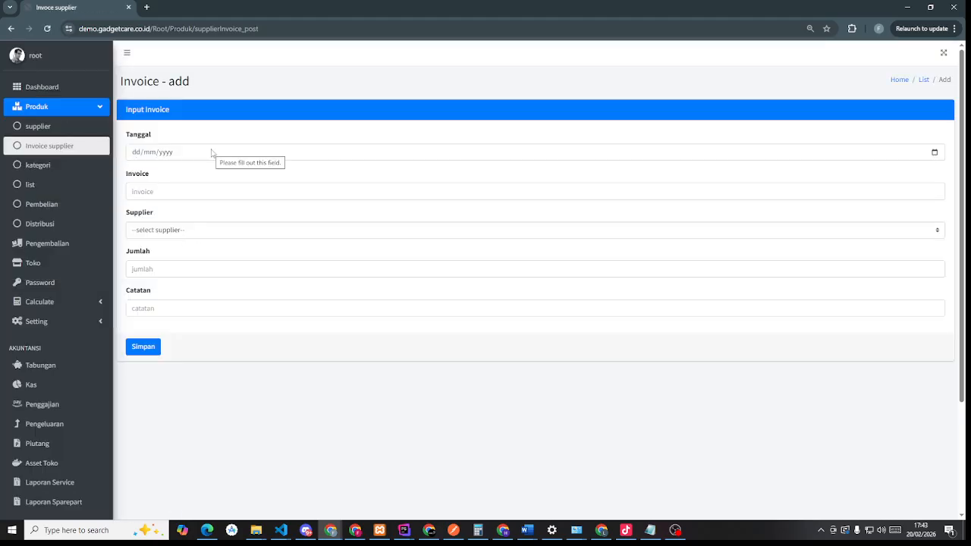
{"action": "left_click", "coordinate": [212, 152]}
{"action": "left_click", "coordinate": [56, 164]}
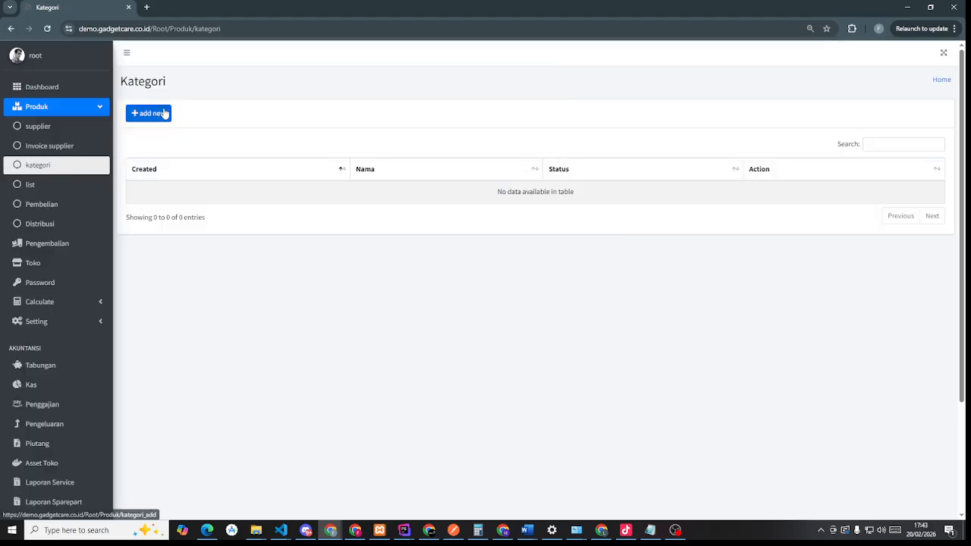
- Start a new category named LCD
{"action": "left_click", "coordinate": [165, 113]}
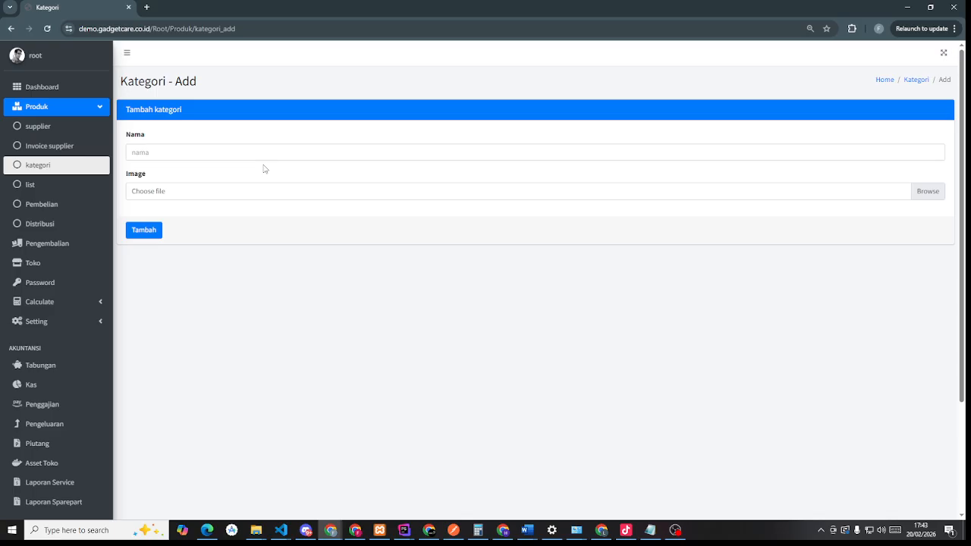
{"action": "left_click", "coordinate": [253, 155]}
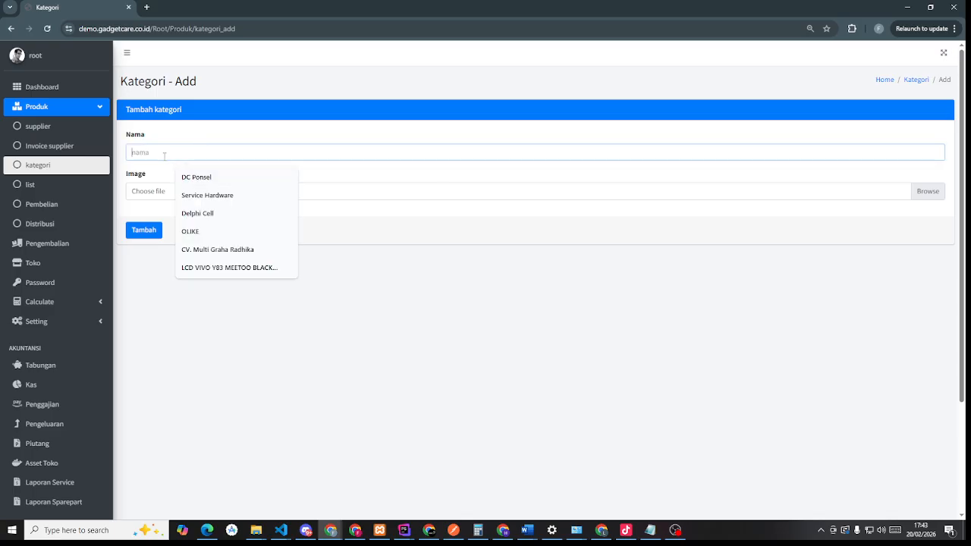
{"action": "type", "text": "LCD"}
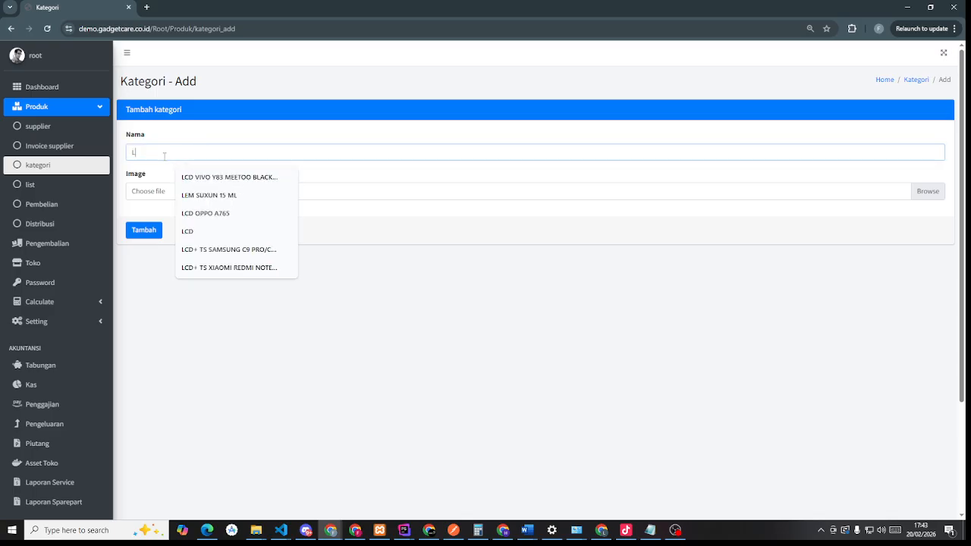
- Attach an image from the Pictures folder and save the LCD category
{"action": "left_click", "coordinate": [937, 191]}
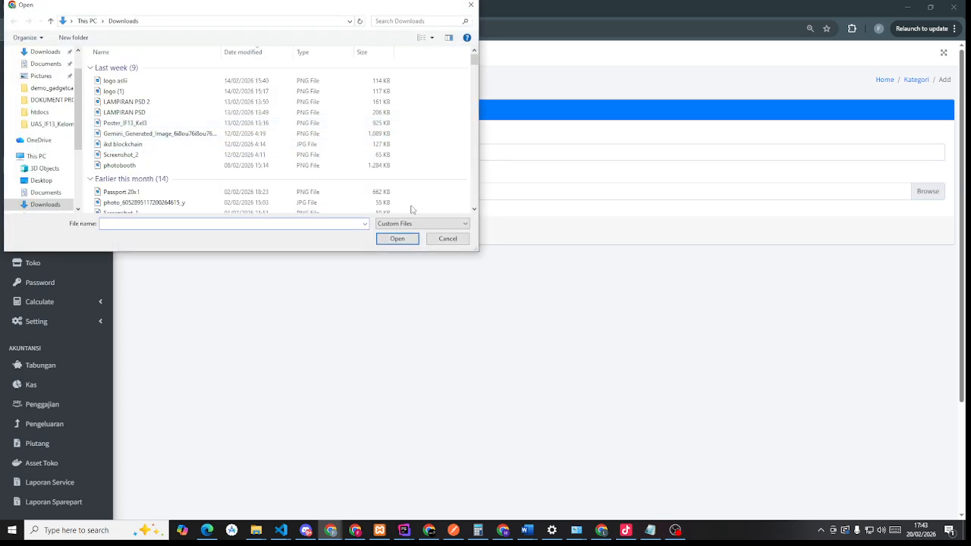
{"action": "scroll", "coordinate": [240, 177], "scroll_direction": "down", "scroll_amount": 8}
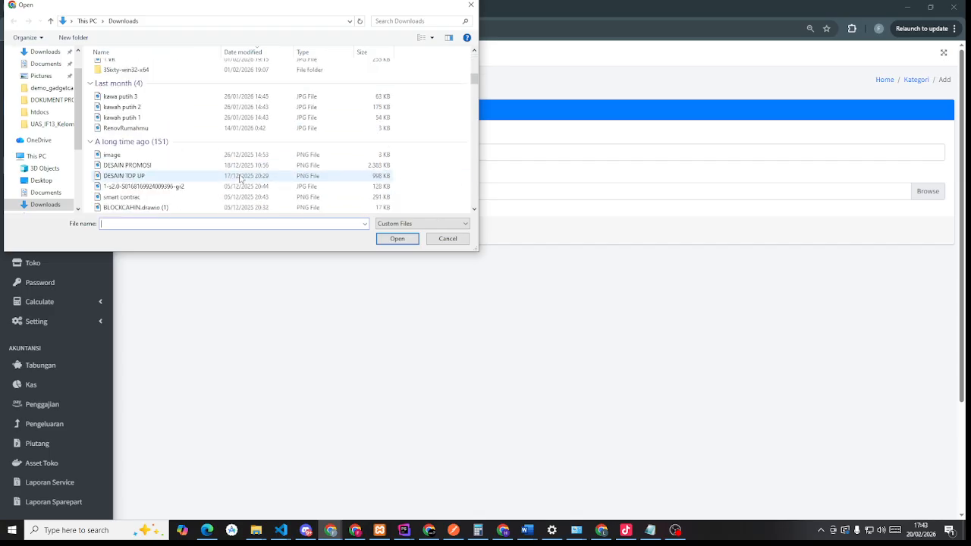
{"action": "scroll", "coordinate": [240, 178], "scroll_direction": "down", "scroll_amount": 2}
{"action": "scroll", "coordinate": [240, 178], "scroll_direction": "down", "scroll_amount": 1}
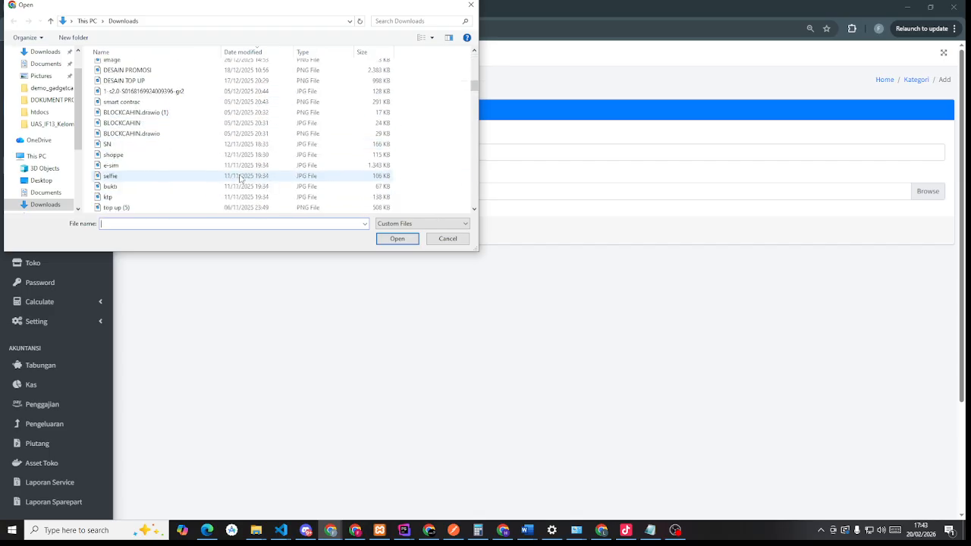
{"action": "scroll", "coordinate": [40, 164], "scroll_direction": "down", "scroll_amount": 1}
{"action": "scroll", "coordinate": [41, 163], "scroll_direction": "up", "scroll_amount": 2}
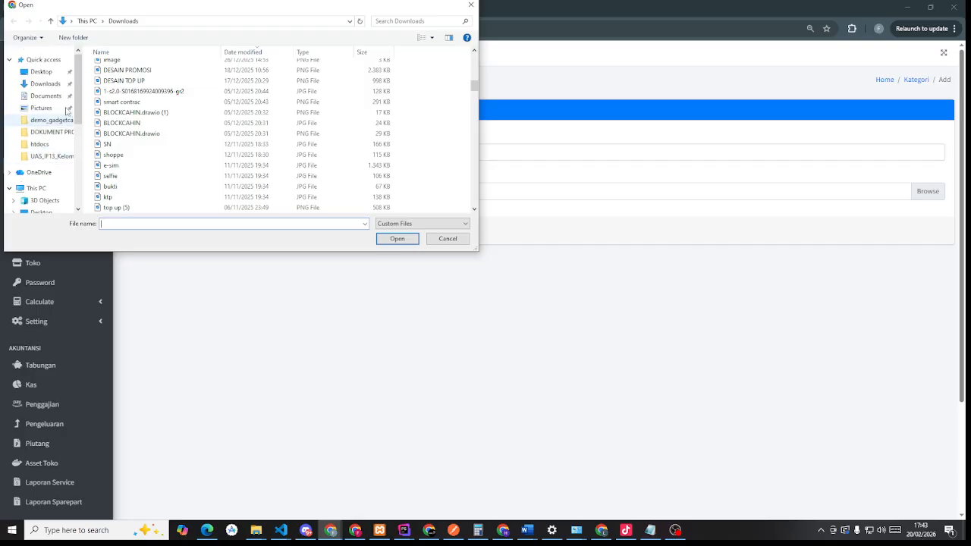
{"action": "left_click", "coordinate": [42, 108]}
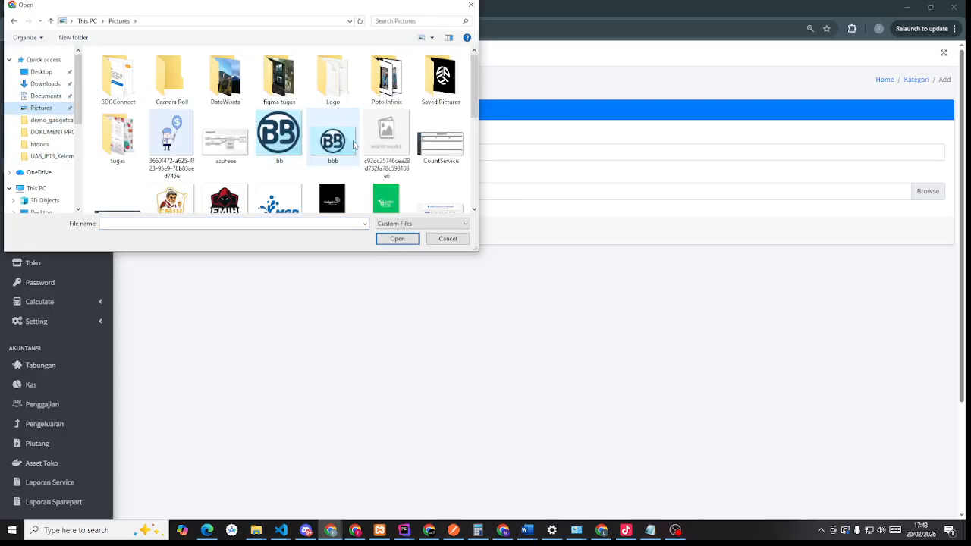
{"action": "left_click", "coordinate": [386, 137]}
{"action": "left_click", "coordinate": [396, 238]}
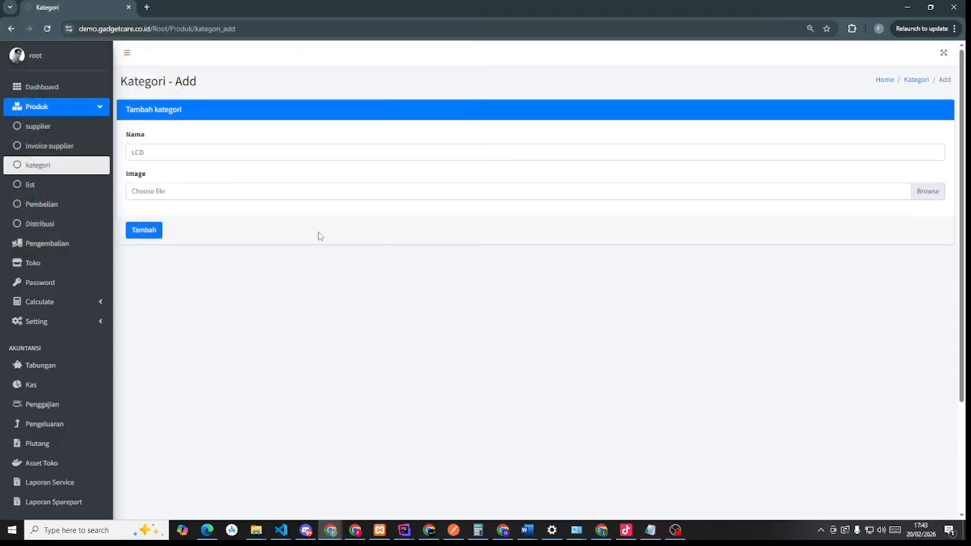
{"action": "left_click", "coordinate": [144, 231]}
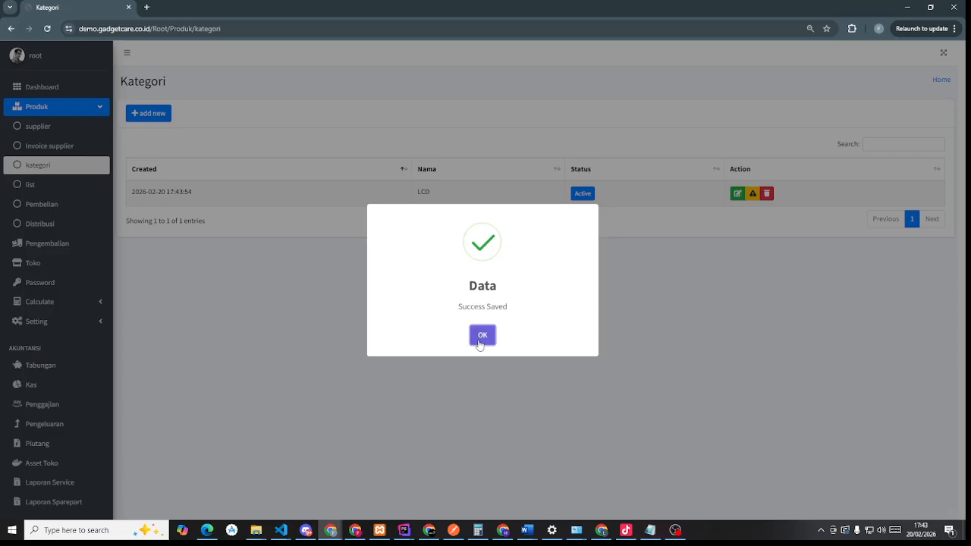
{"action": "left_click", "coordinate": [481, 335]}
{"action": "left_click", "coordinate": [50, 196]}
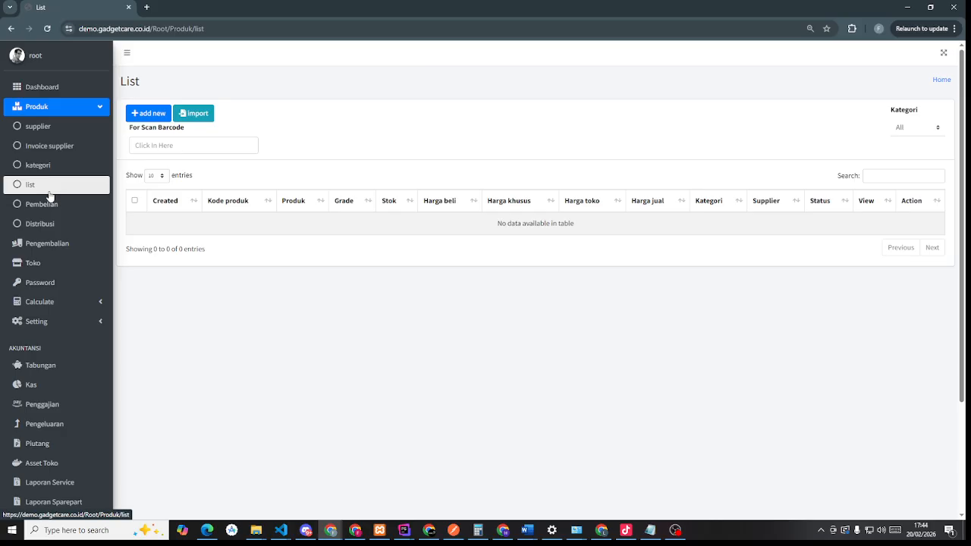
{"action": "left_click", "coordinate": [202, 116]}
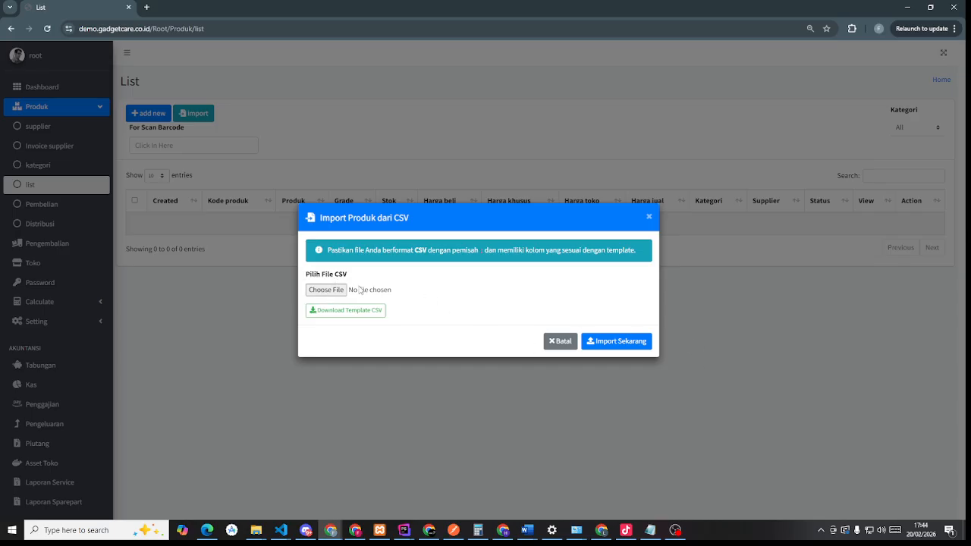
{"action": "left_click", "coordinate": [648, 218]}
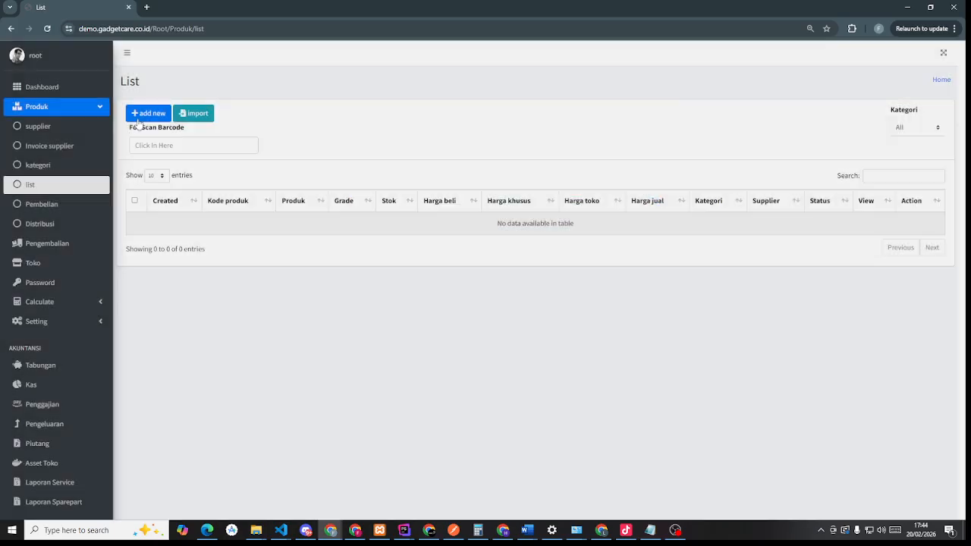
- Start a new product with the existing supplier and generated code 2936700
{"action": "left_click", "coordinate": [141, 114]}
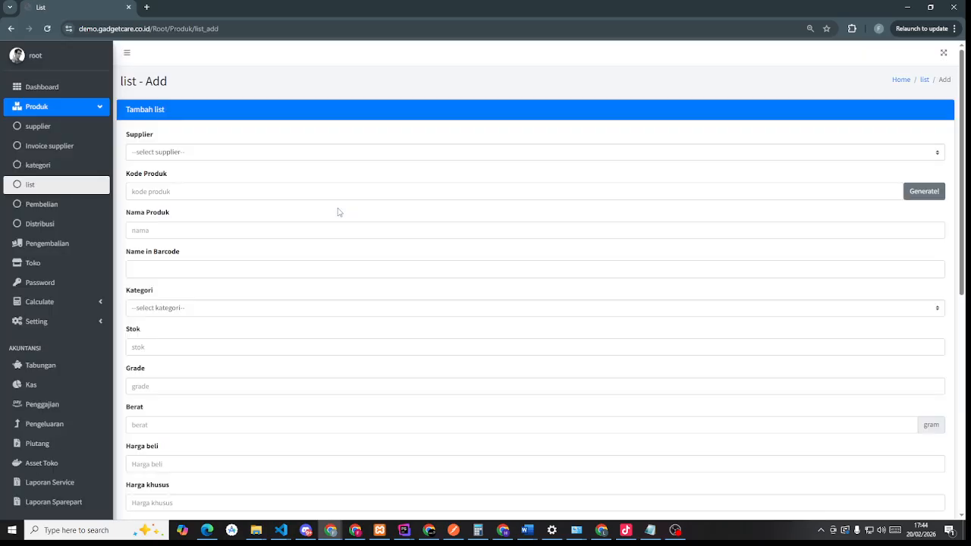
{"action": "left_click", "coordinate": [220, 154]}
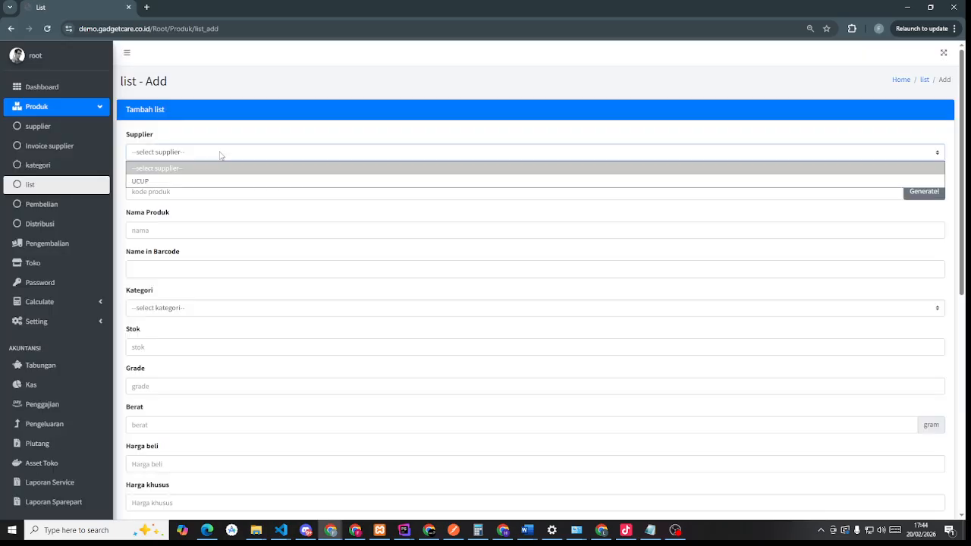
{"action": "left_click", "coordinate": [166, 186]}
{"action": "left_click", "coordinate": [925, 191]}
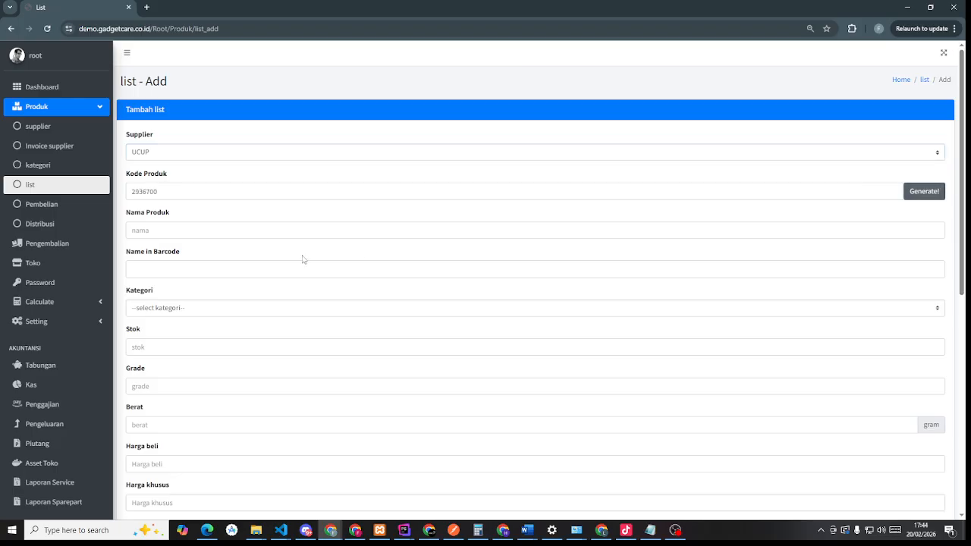
- Name the product LCD XIOMI A3s
{"action": "left_click", "coordinate": [182, 232]}
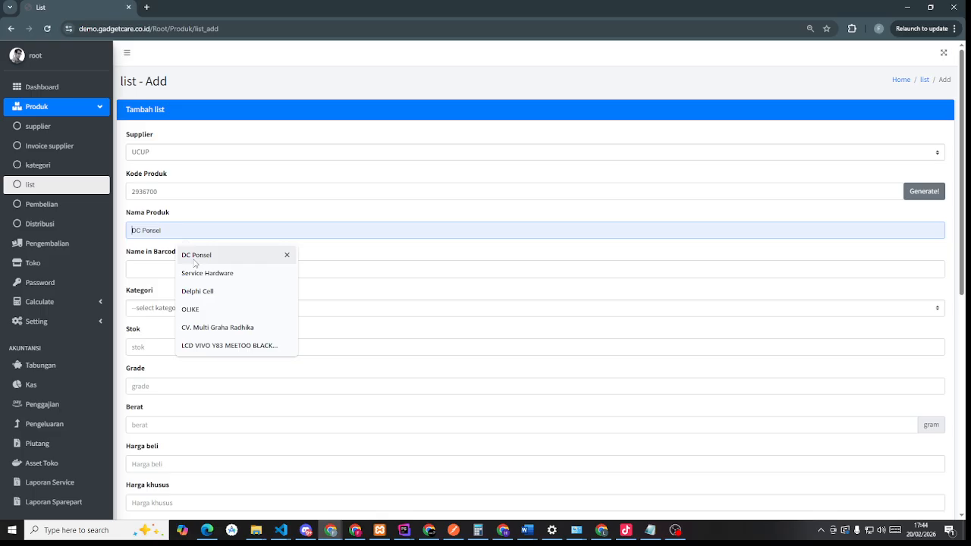
{"action": "left_click", "coordinate": [195, 258]}
{"action": "left_click", "coordinate": [179, 270]}
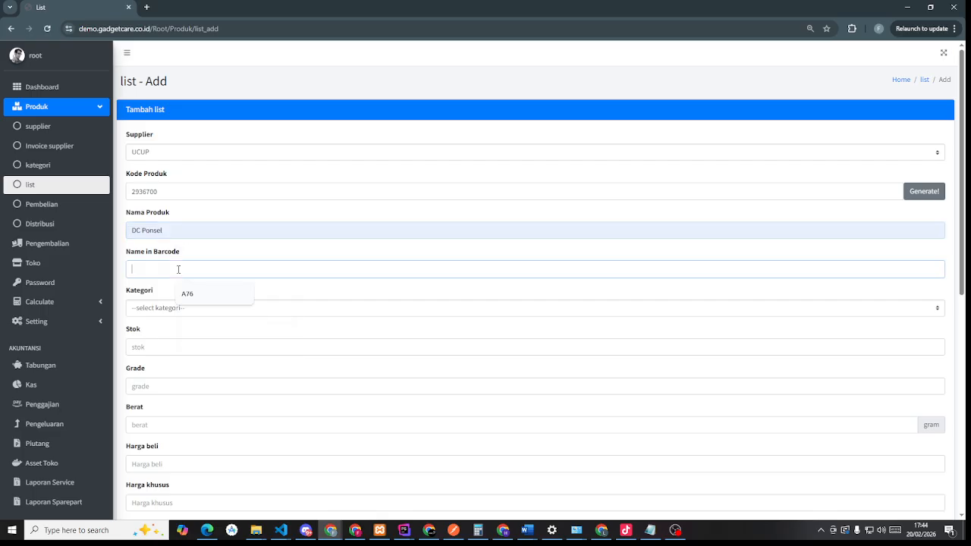
{"action": "left_click", "coordinate": [176, 228]}
{"action": "key", "text": "ctrl+a"}
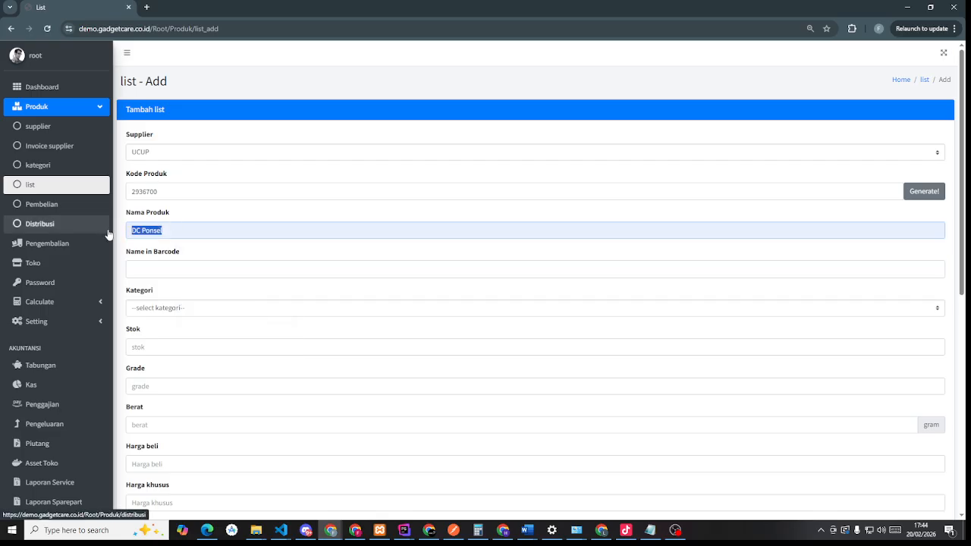
{"action": "type", "text": "LCD"}
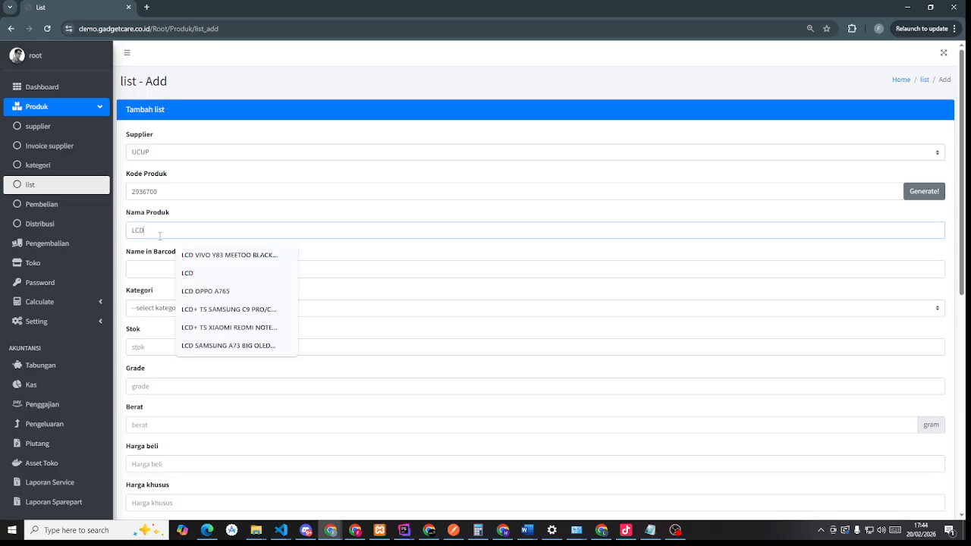
{"action": "type", "text": " XIOMI A3s"}
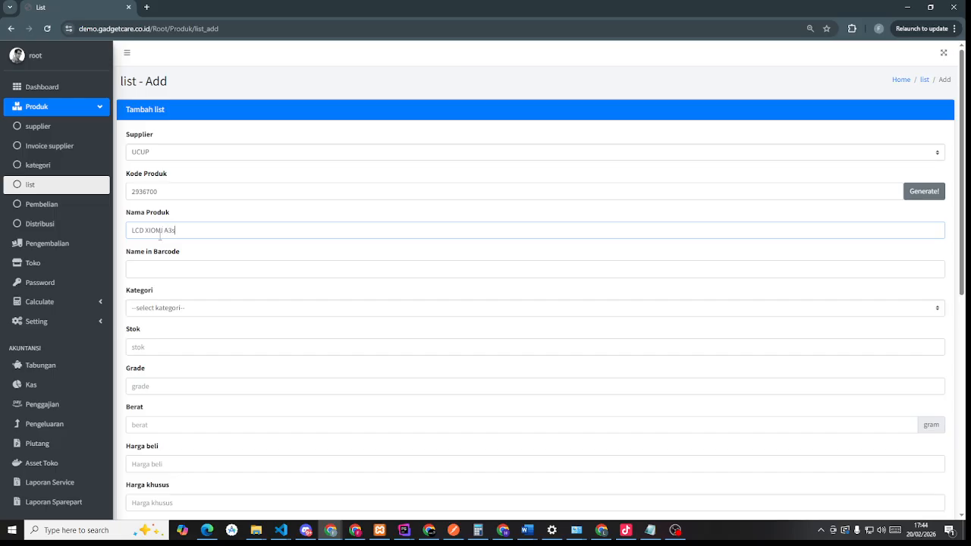
- Set the barcode name to A3s, replacing the suggested A76
{"action": "left_click", "coordinate": [180, 270]}
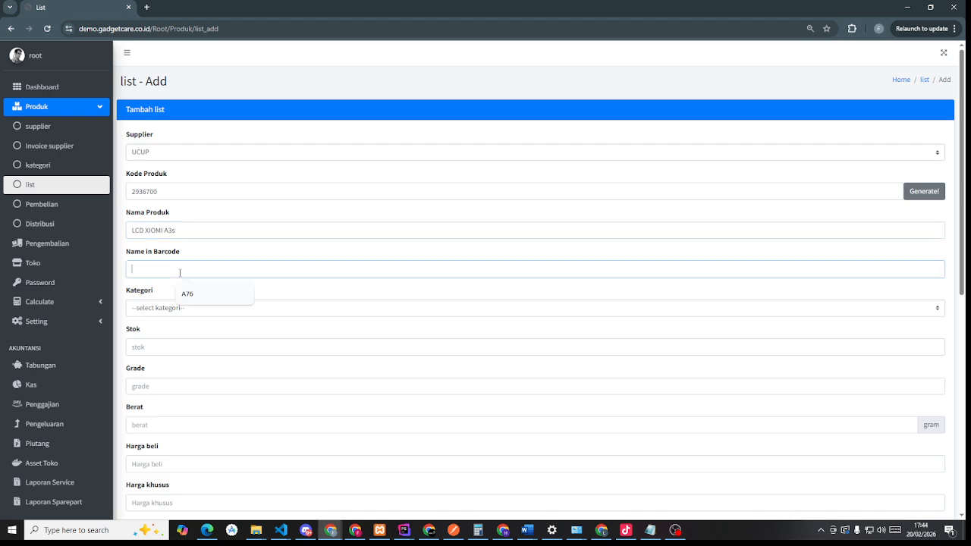
{"action": "left_click", "coordinate": [193, 293]}
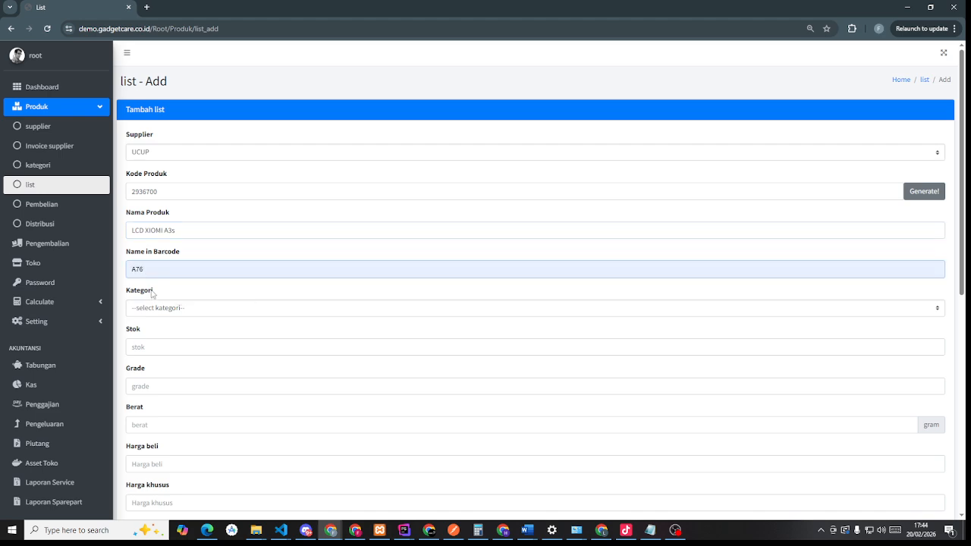
{"action": "double_click", "coordinate": [144, 269]}
{"action": "left_click", "coordinate": [138, 282]}
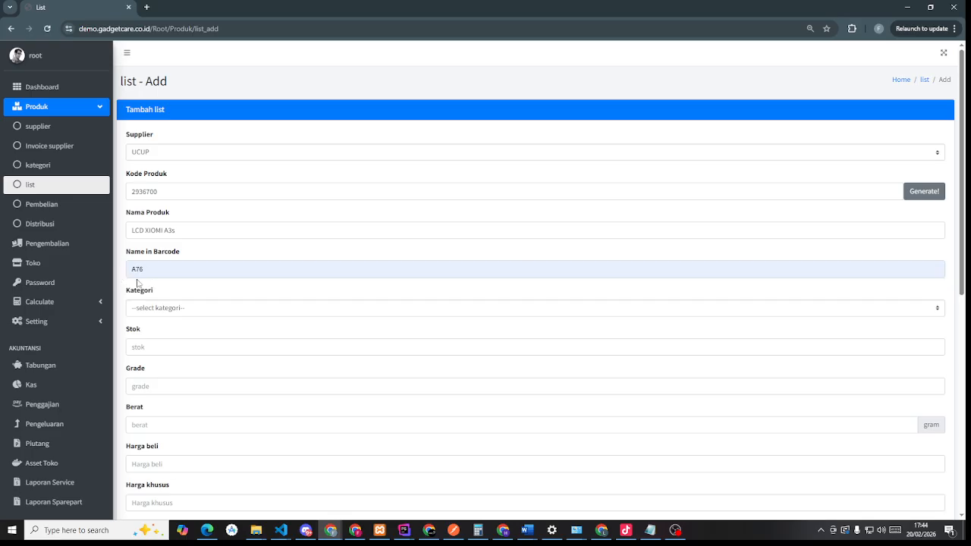
{"action": "double_click", "coordinate": [129, 271]}
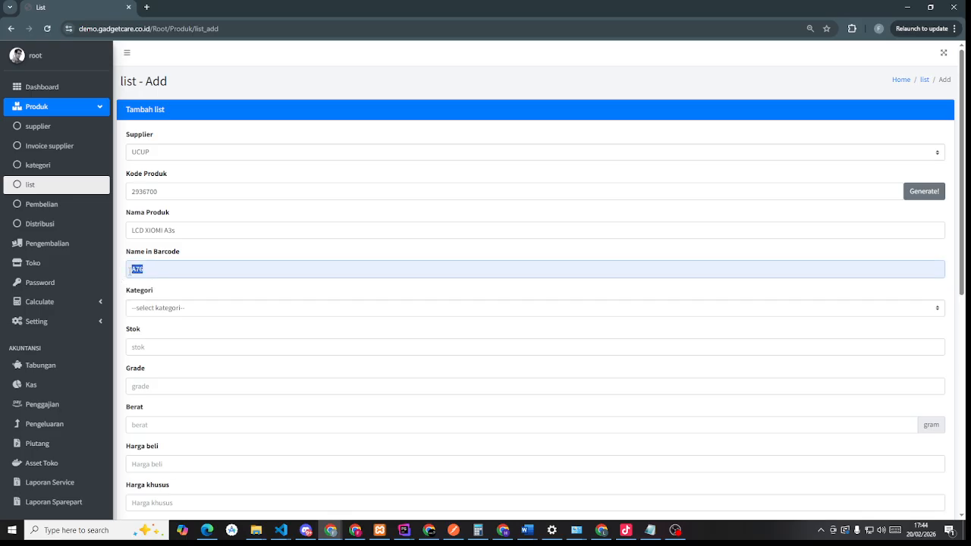
{"action": "type", "text": "A3s"}
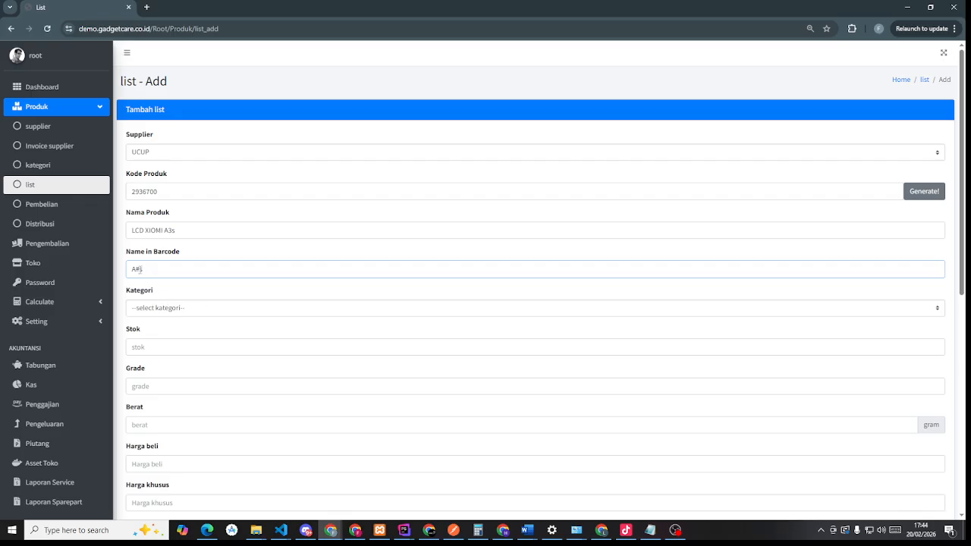
- Set the product category to LCD
{"action": "left_click", "coordinate": [166, 308]}
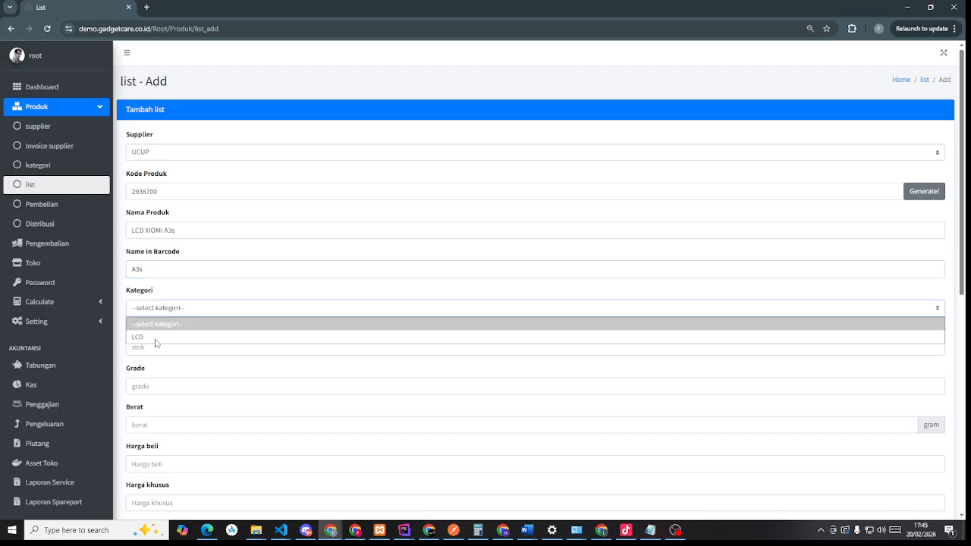
{"action": "left_click", "coordinate": [155, 340]}
{"action": "scroll", "coordinate": [155, 339], "scroll_direction": "down", "scroll_amount": 1}
{"action": "scroll", "coordinate": [155, 339], "scroll_direction": "down", "scroll_amount": 2}
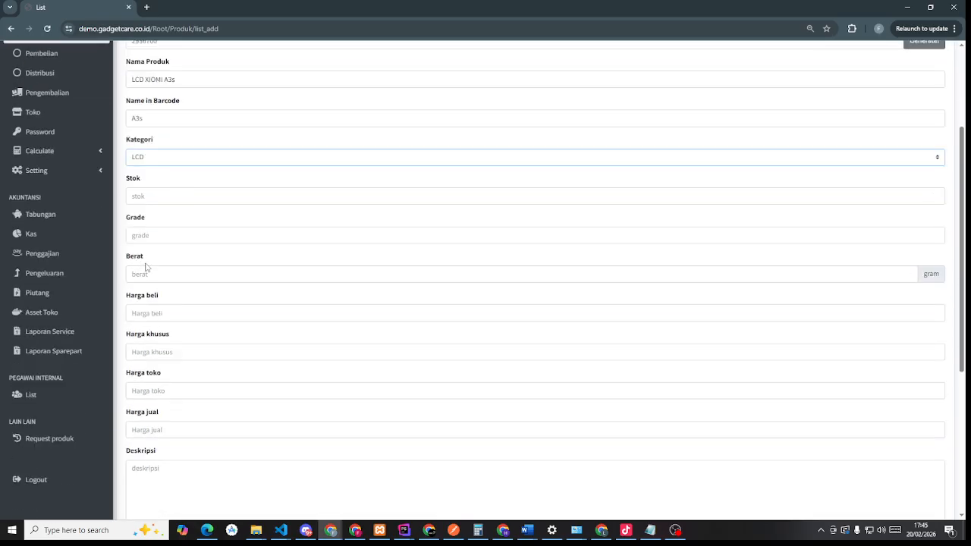
{"action": "scroll", "coordinate": [175, 236], "scroll_direction": "up", "scroll_amount": 1}
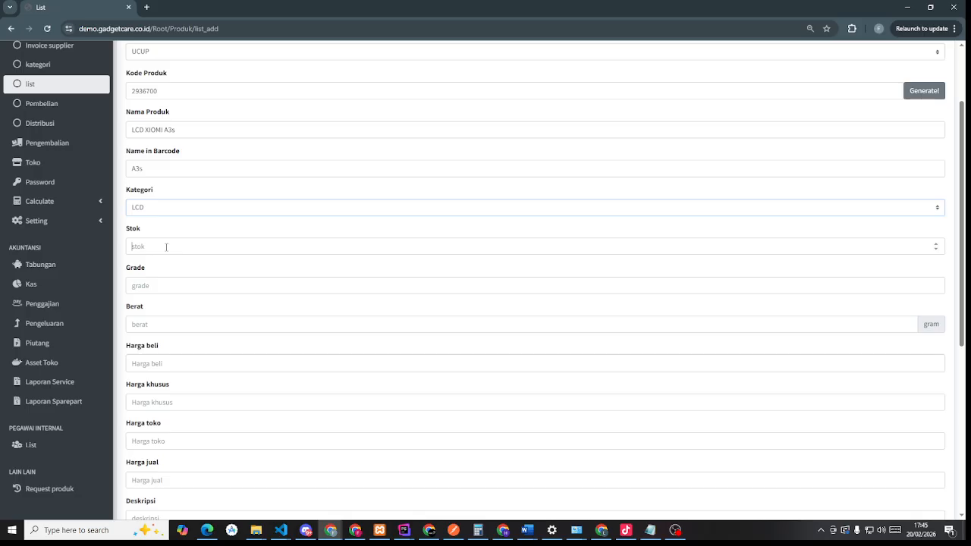
{"action": "scroll", "coordinate": [192, 350], "scroll_direction": "up", "scroll_amount": 2}
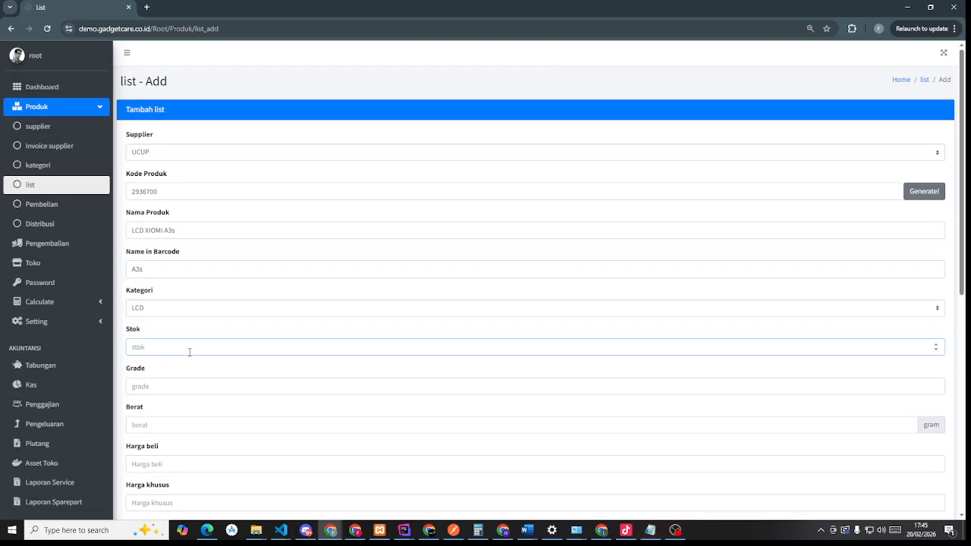
{"action": "scroll", "coordinate": [190, 353], "scroll_direction": "down", "scroll_amount": 1}
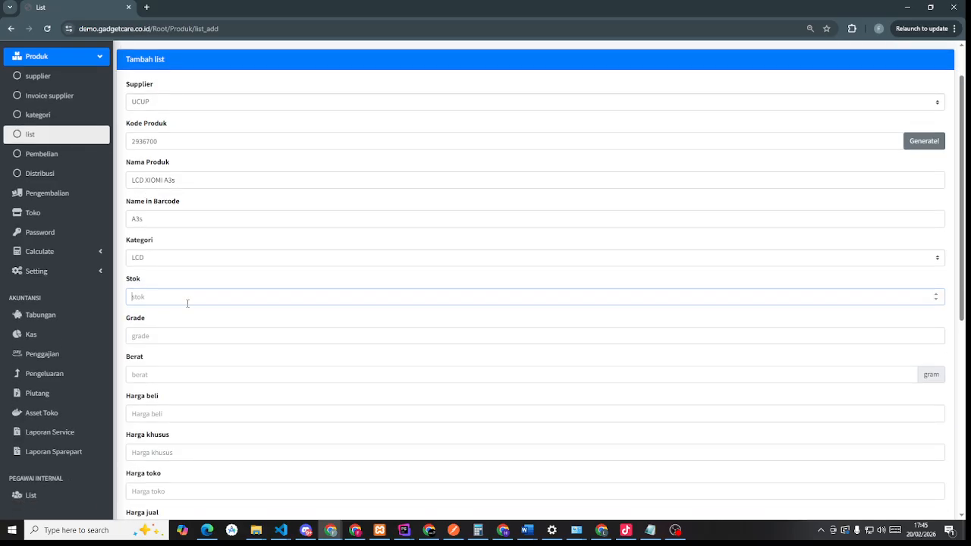
- Set grade A, stock 2 and weight 20 gram for the product
{"action": "left_click", "coordinate": [187, 340]}
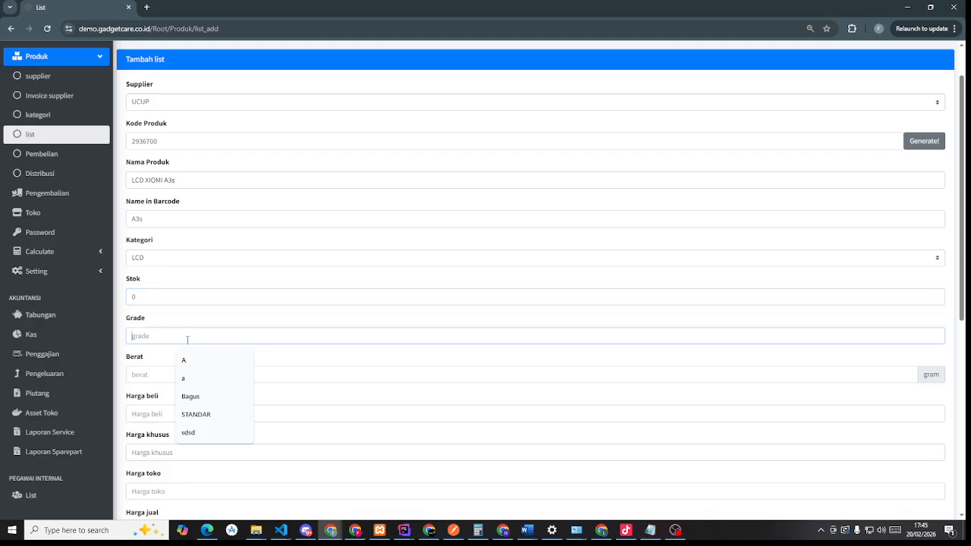
{"action": "left_click", "coordinate": [193, 360]}
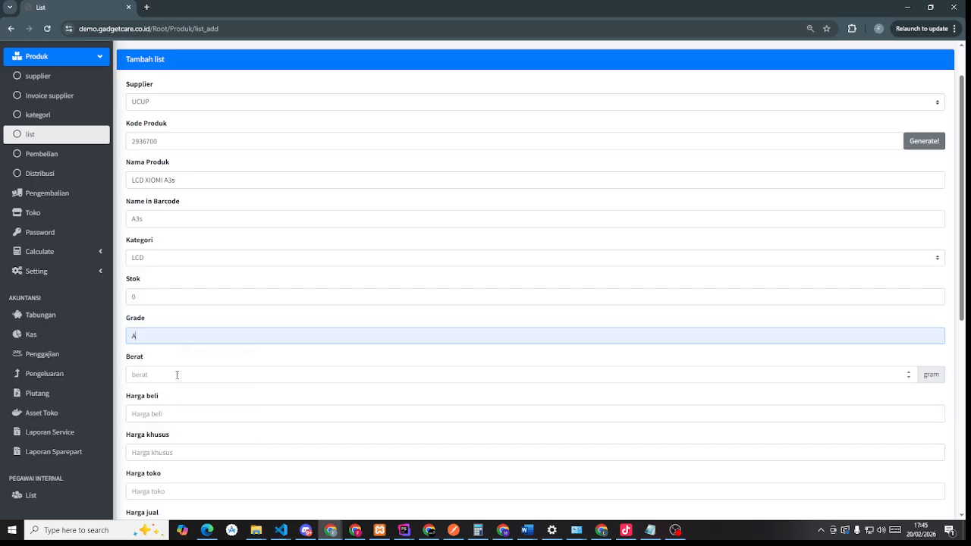
{"action": "left_click", "coordinate": [177, 375]}
{"action": "left_click", "coordinate": [241, 297]}
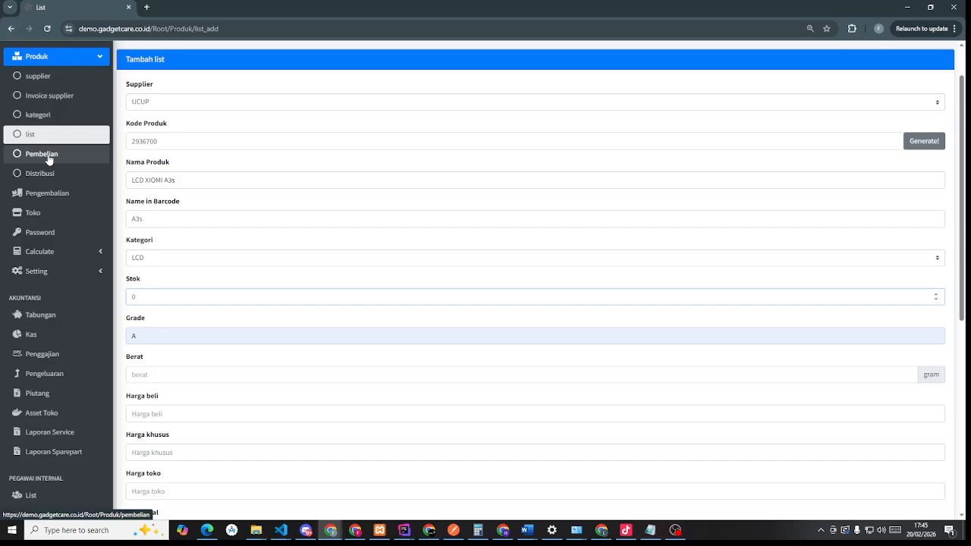
{"action": "left_click_drag", "start_coordinate": [136, 297], "coordinate": [126, 298]}
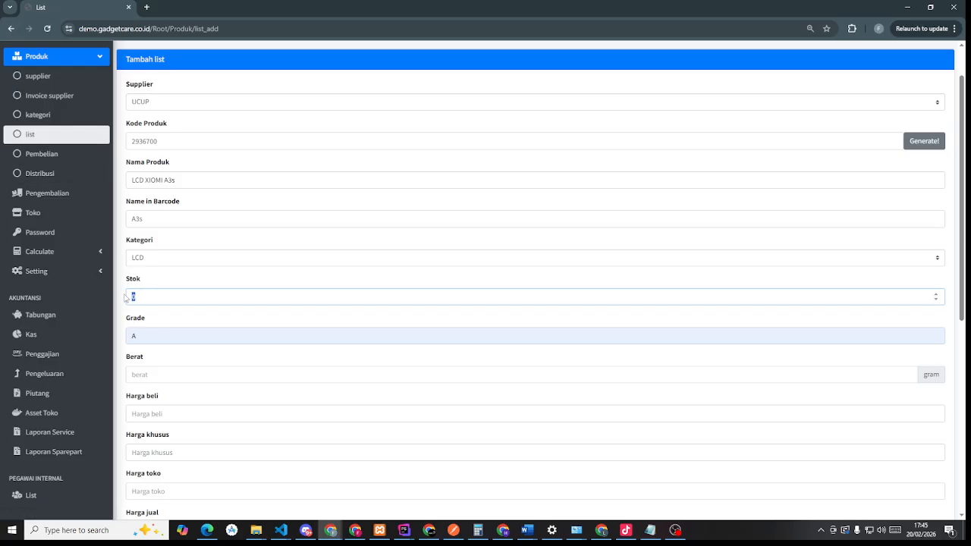
{"action": "type", "text": "2"}
{"action": "left_click", "coordinate": [180, 381]}
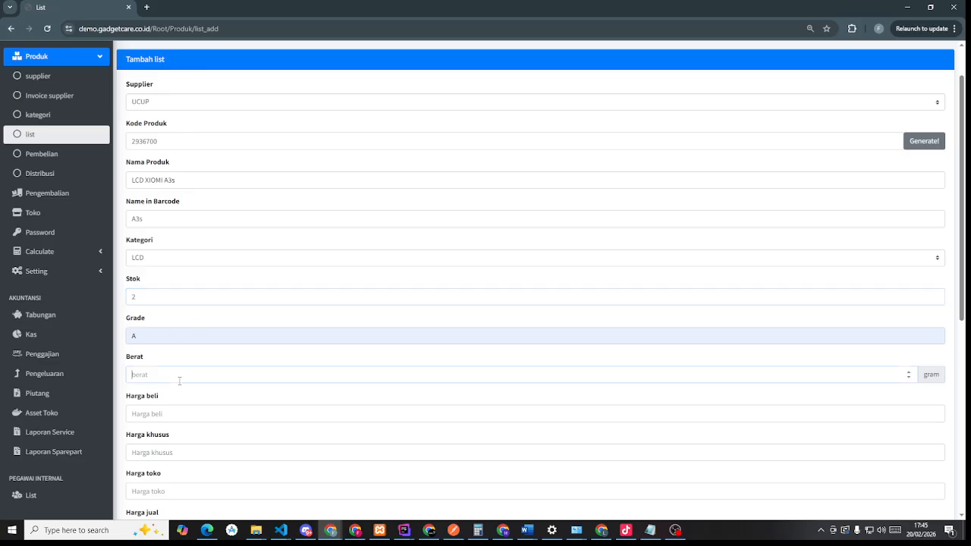
{"action": "scroll", "coordinate": [180, 381], "scroll_direction": "down", "scroll_amount": 2}
{"action": "type", "text": "20"}
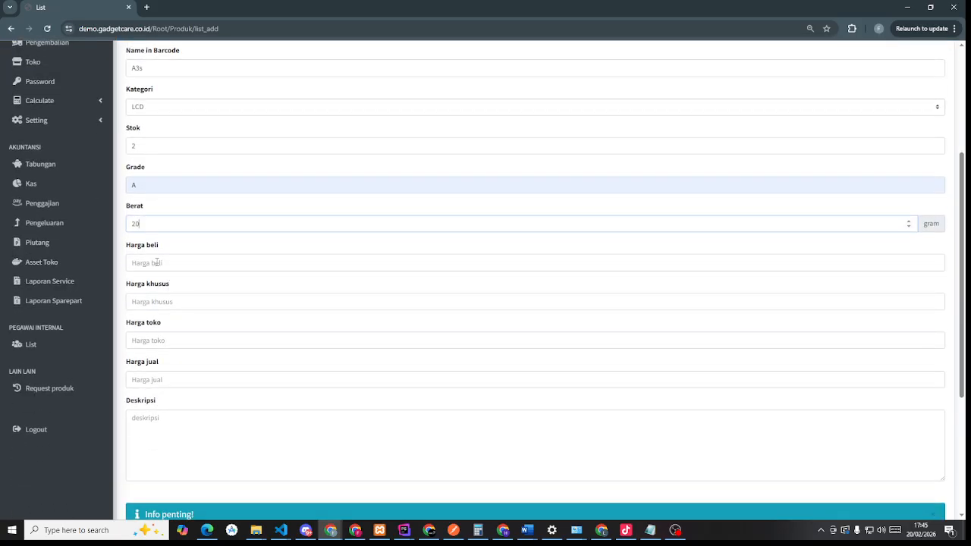
- Set purchase 110,000, special 135,000, store 155,000 and selling price 150,000
{"action": "left_click", "coordinate": [157, 261]}
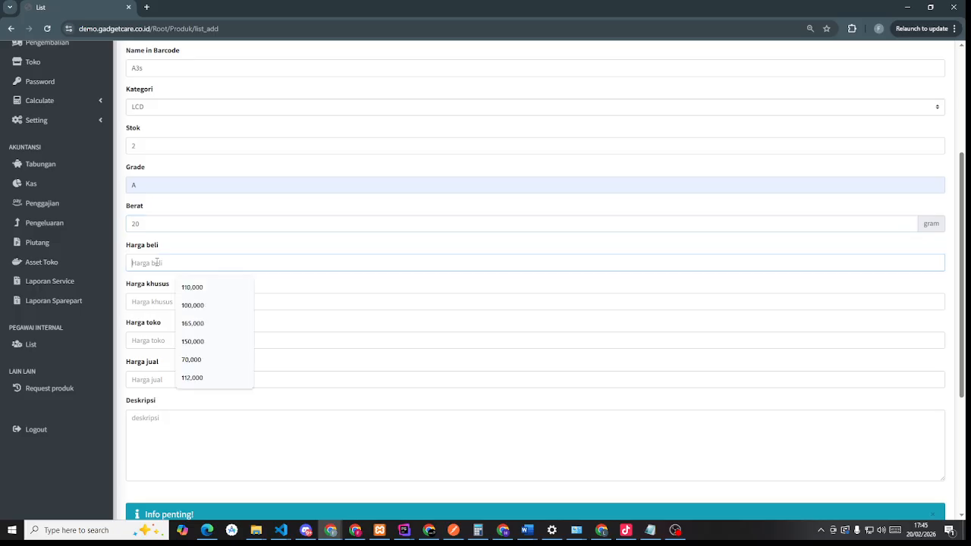
{"action": "left_click", "coordinate": [208, 296]}
{"action": "left_click", "coordinate": [207, 300]}
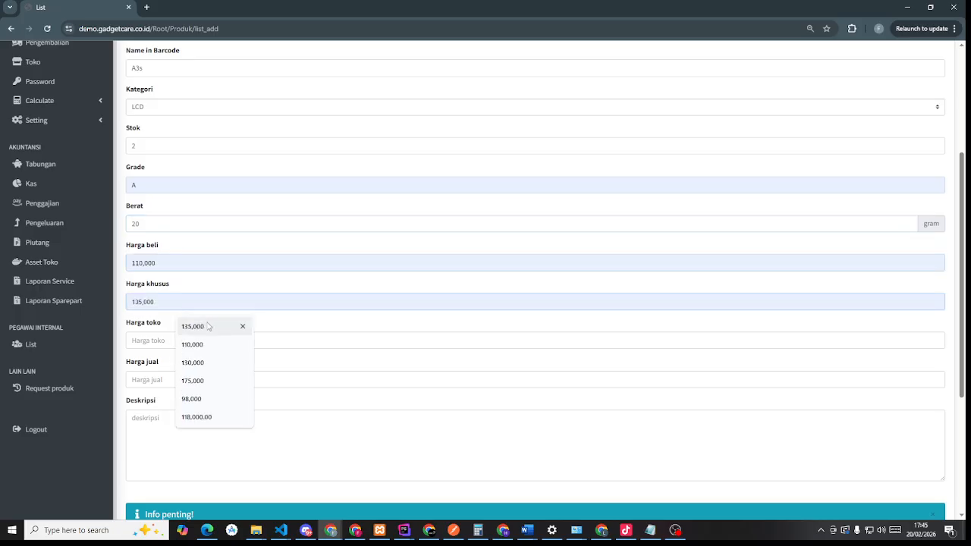
{"action": "left_click", "coordinate": [209, 324]}
{"action": "left_click", "coordinate": [182, 340]}
{"action": "left_click", "coordinate": [187, 367]}
{"action": "left_click", "coordinate": [181, 379]}
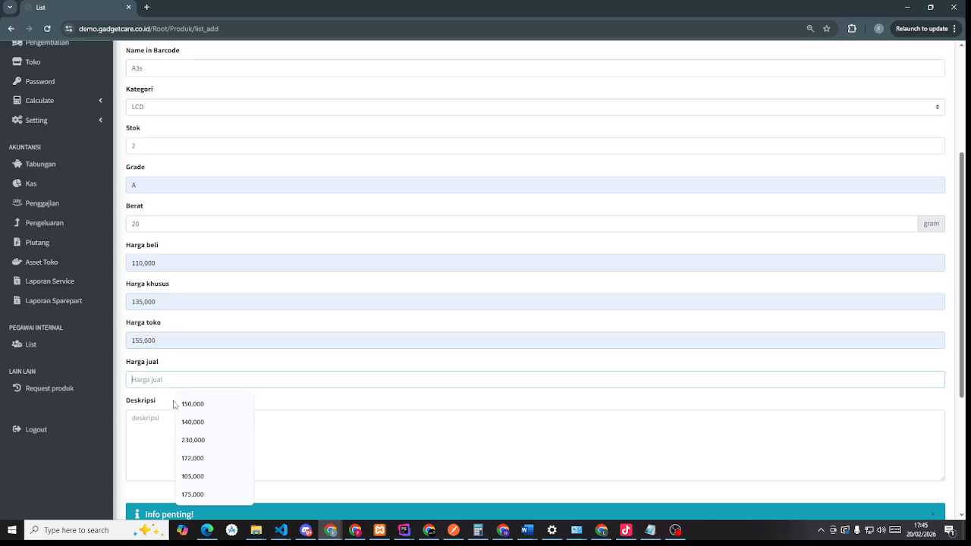
{"action": "left_click", "coordinate": [182, 403]}
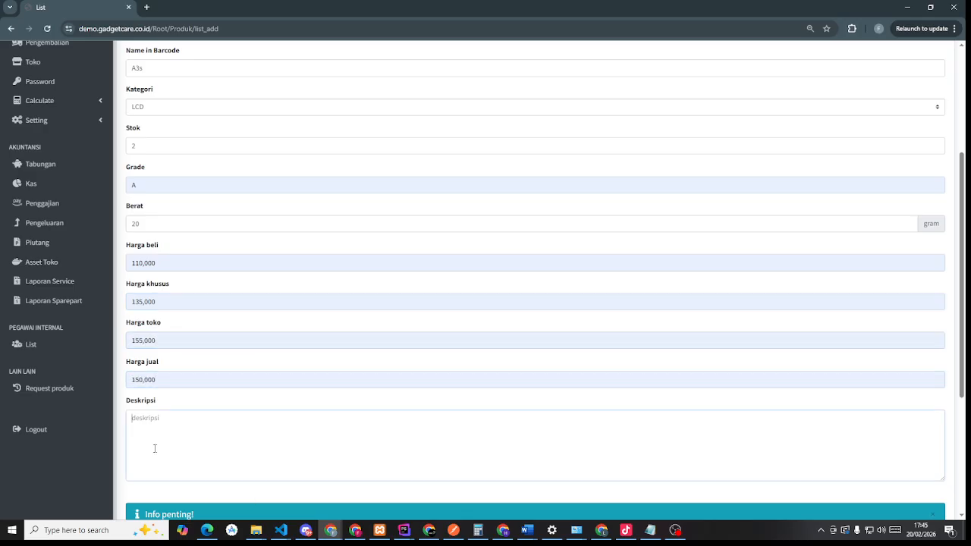
{"action": "scroll", "coordinate": [154, 449], "scroll_direction": "down", "scroll_amount": 3}
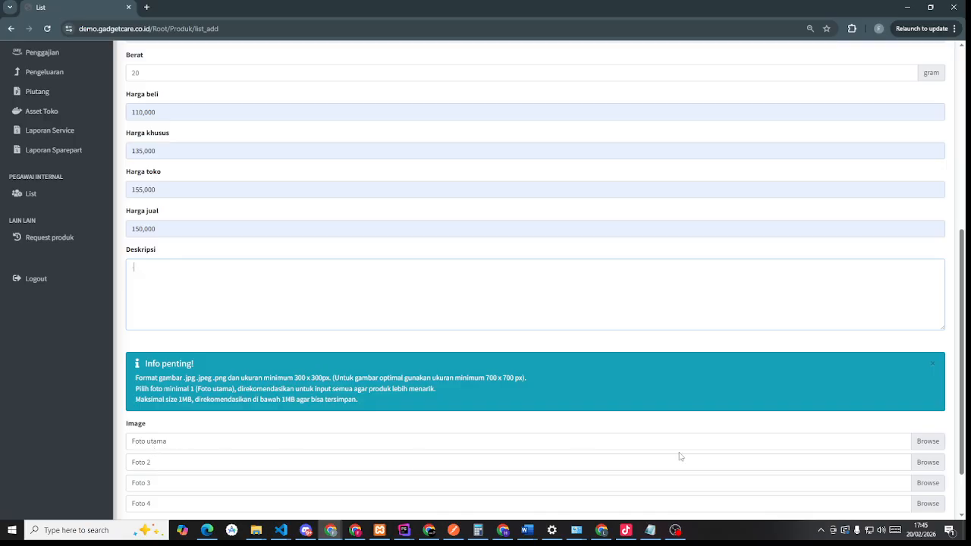
- Attach the product image as Foto utama and save LCD XIOMI A3s
{"action": "left_click", "coordinate": [930, 442]}
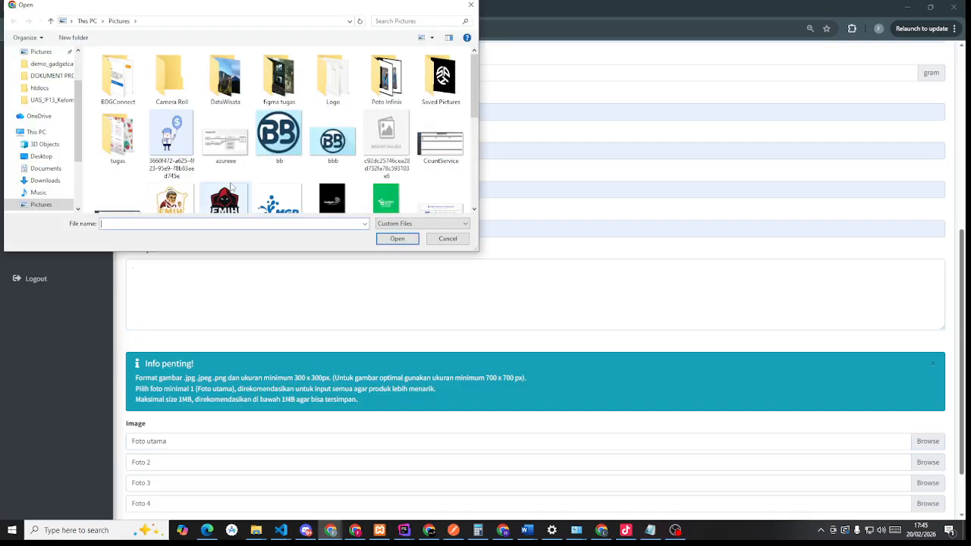
{"action": "left_click", "coordinate": [386, 148]}
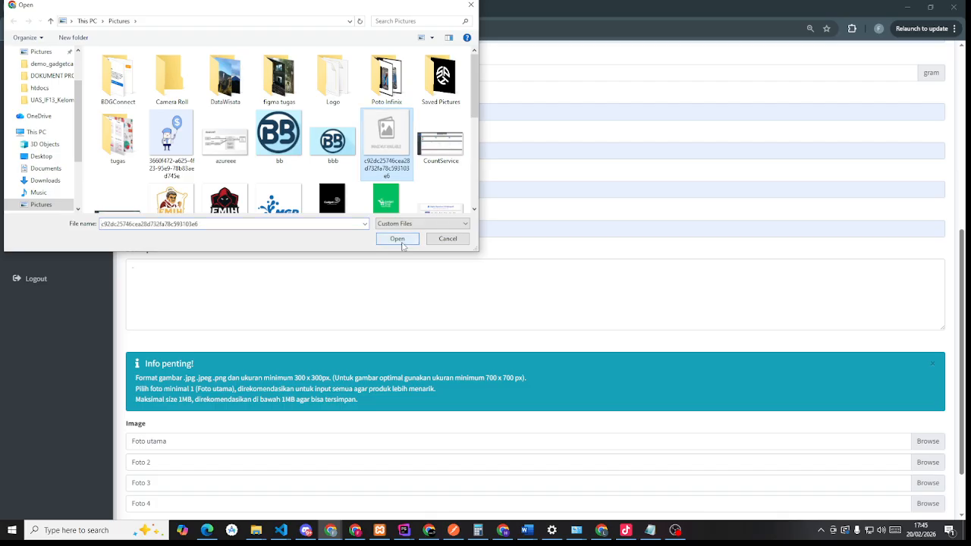
{"action": "left_click", "coordinate": [398, 238]}
{"action": "scroll", "coordinate": [358, 314], "scroll_direction": "down", "scroll_amount": 1}
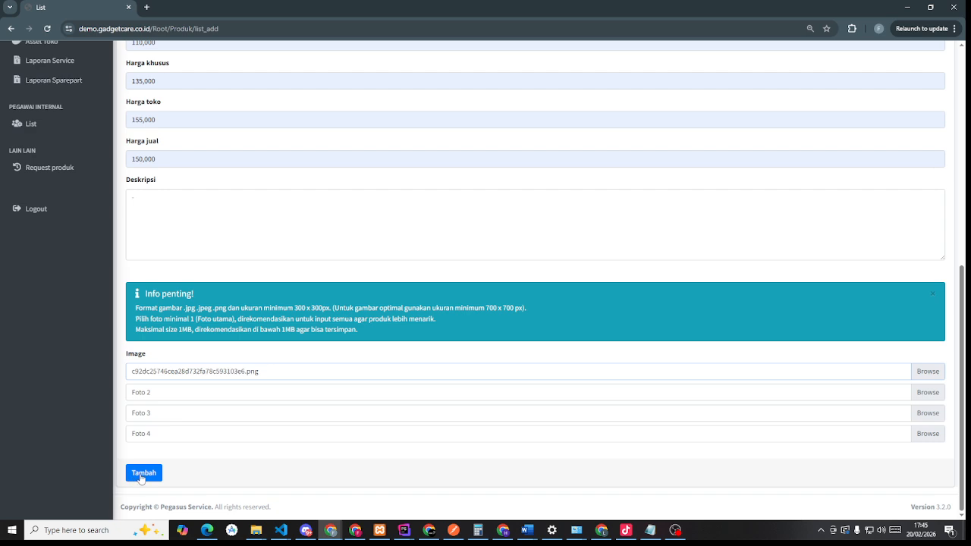
{"action": "left_click", "coordinate": [141, 475]}
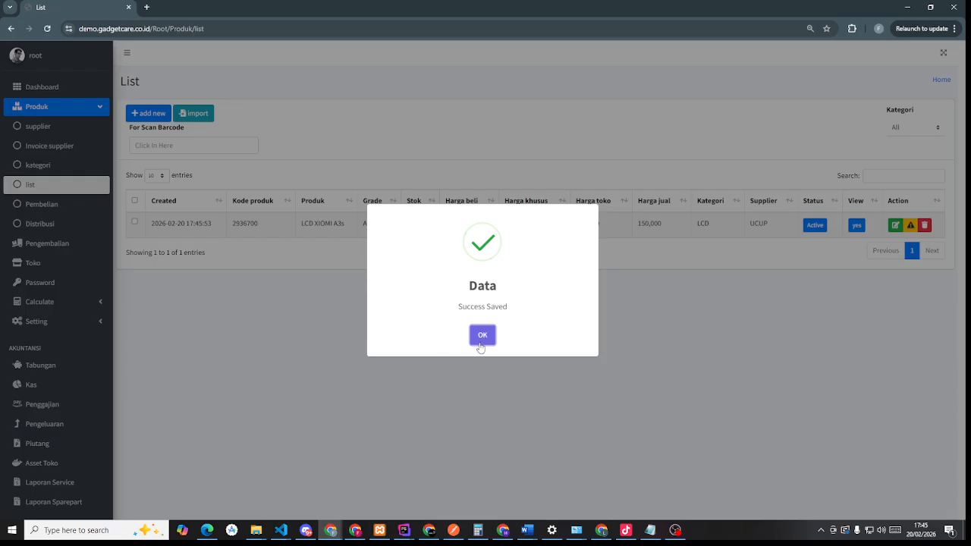
- Acknowledge the save, then cancel a status change on LCD XIOMI A3s
{"action": "left_click", "coordinate": [482, 336]}
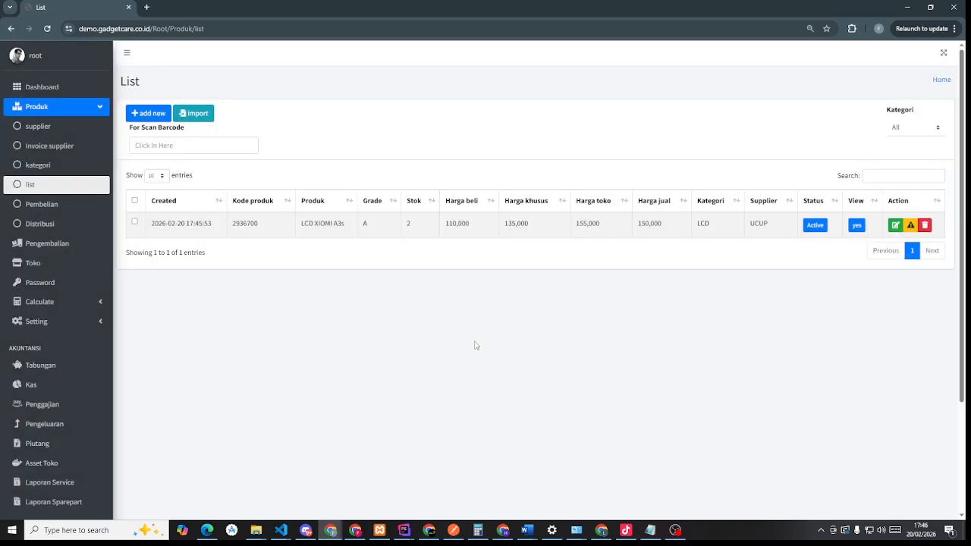
{"action": "key", "text": "ctrl+minus"}
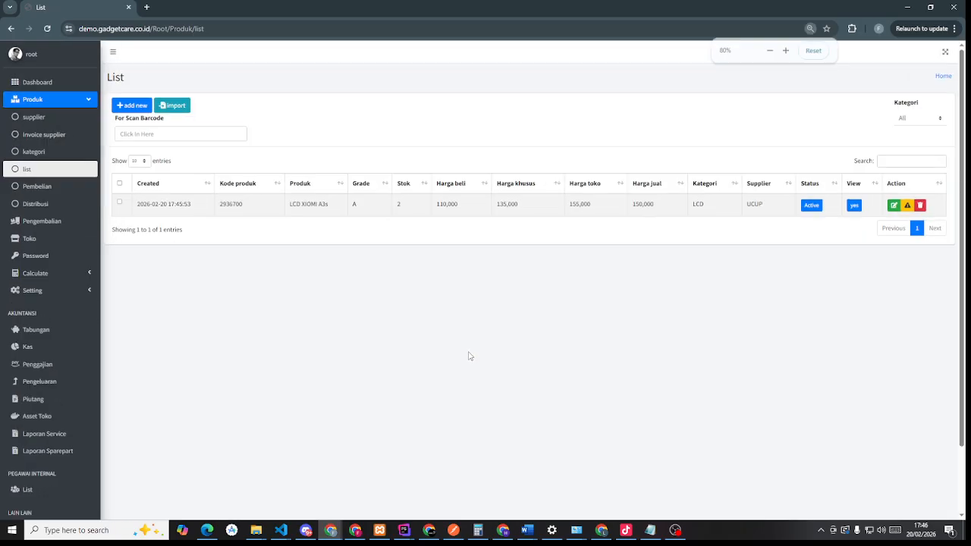
{"action": "key", "text": "ctrl+plus"}
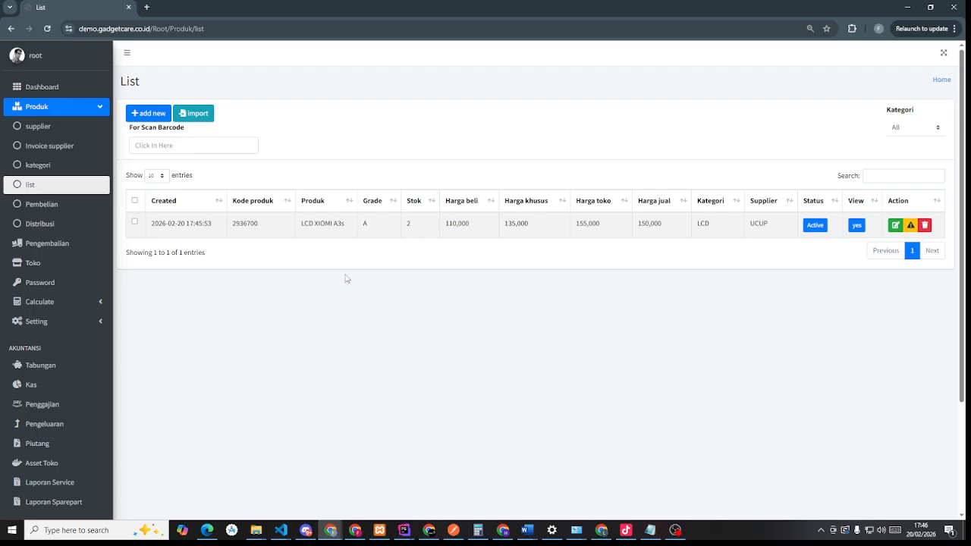
{"action": "left_click", "coordinate": [909, 226]}
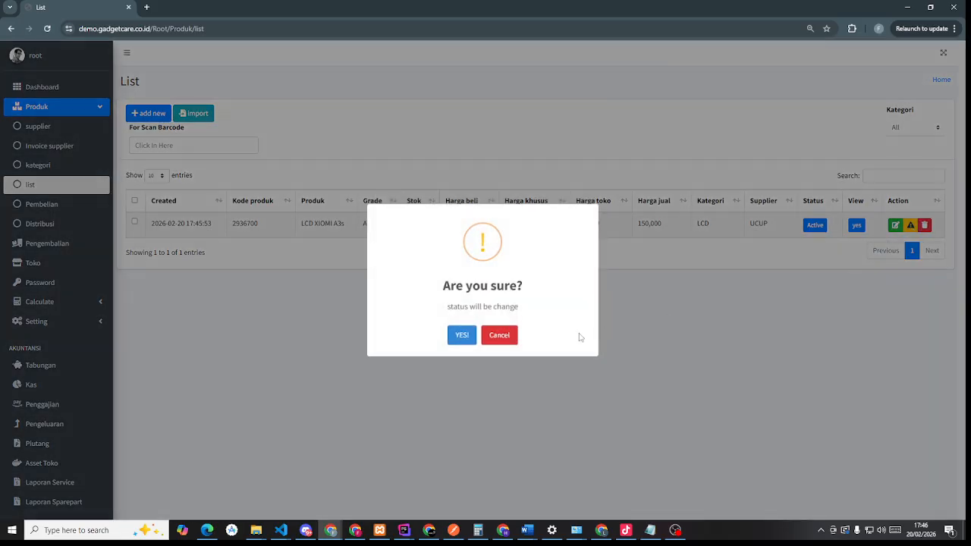
{"action": "left_click", "coordinate": [502, 338]}
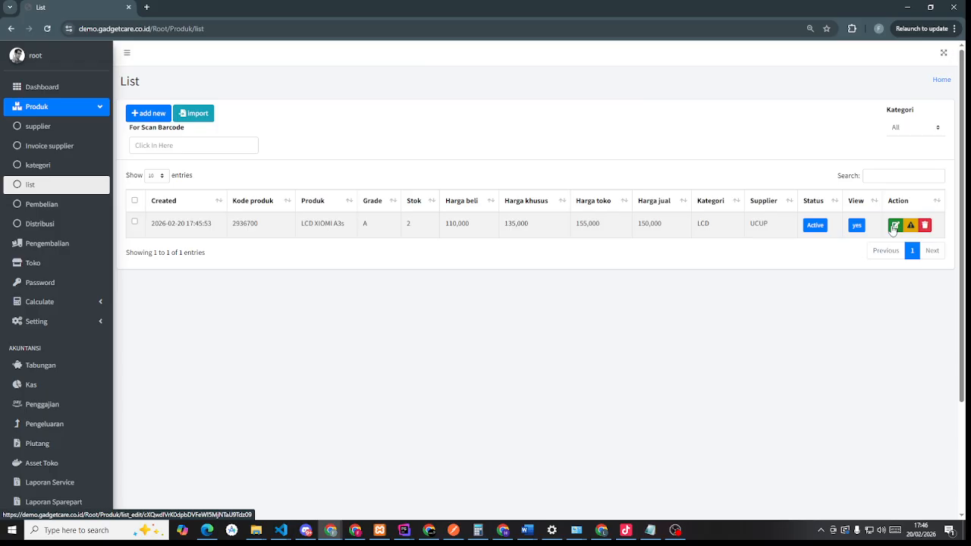
- Look over the product's edit form unchanged, then go to the Pembelian page
{"action": "left_click", "coordinate": [895, 226]}
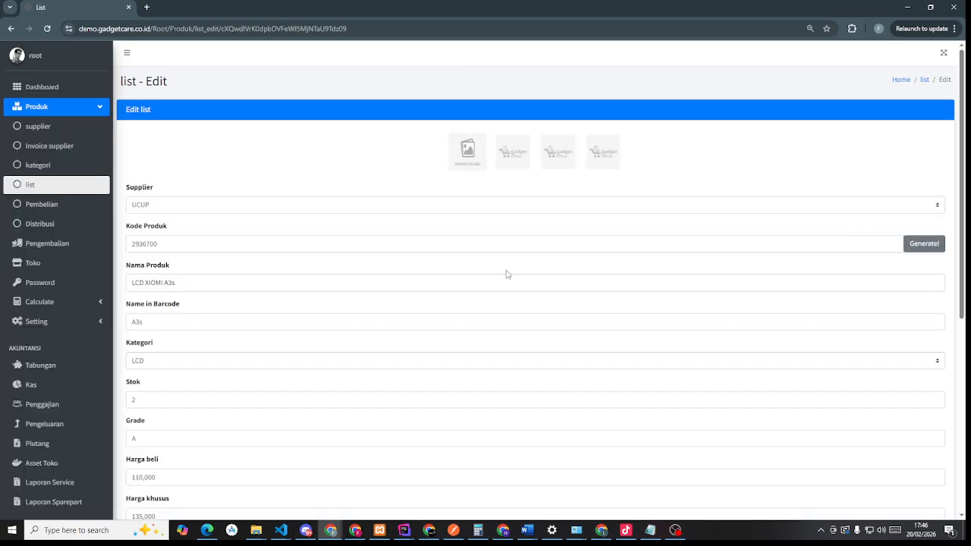
{"action": "scroll", "coordinate": [508, 274], "scroll_direction": "down", "scroll_amount": 5}
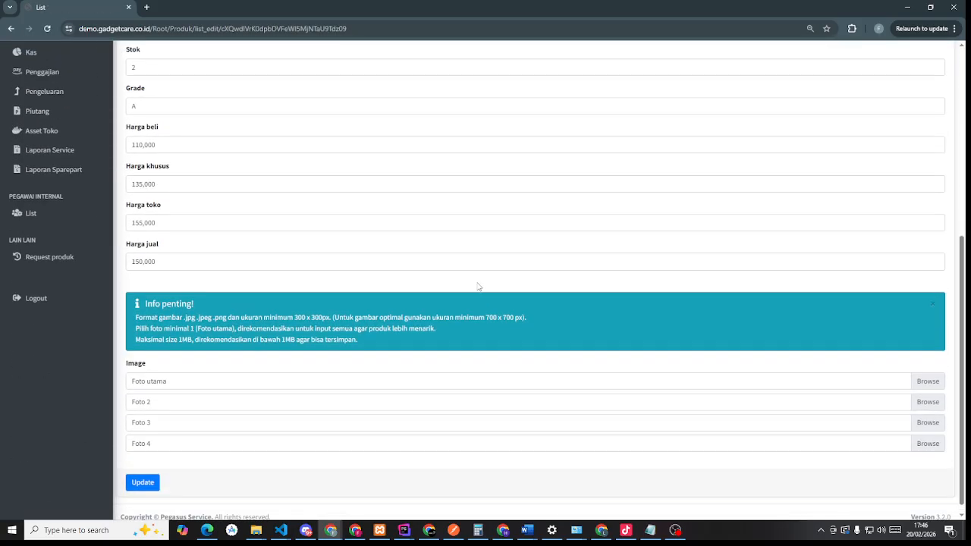
{"action": "scroll", "coordinate": [478, 287], "scroll_direction": "up", "scroll_amount": 5}
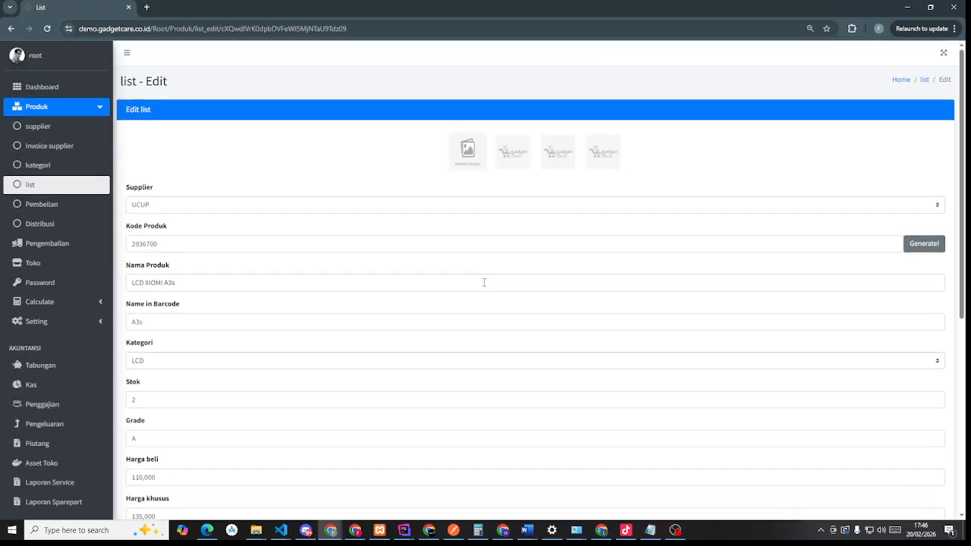
{"action": "left_click", "coordinate": [48, 204]}
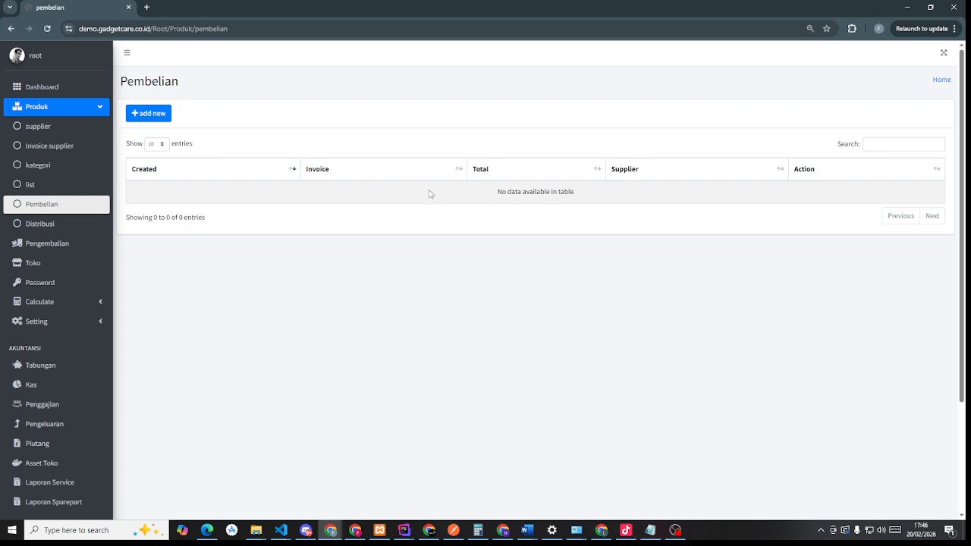
- Start a new purchase with the supplier selected and LCD XIOMI A3s as the product
{"action": "left_click", "coordinate": [159, 115]}
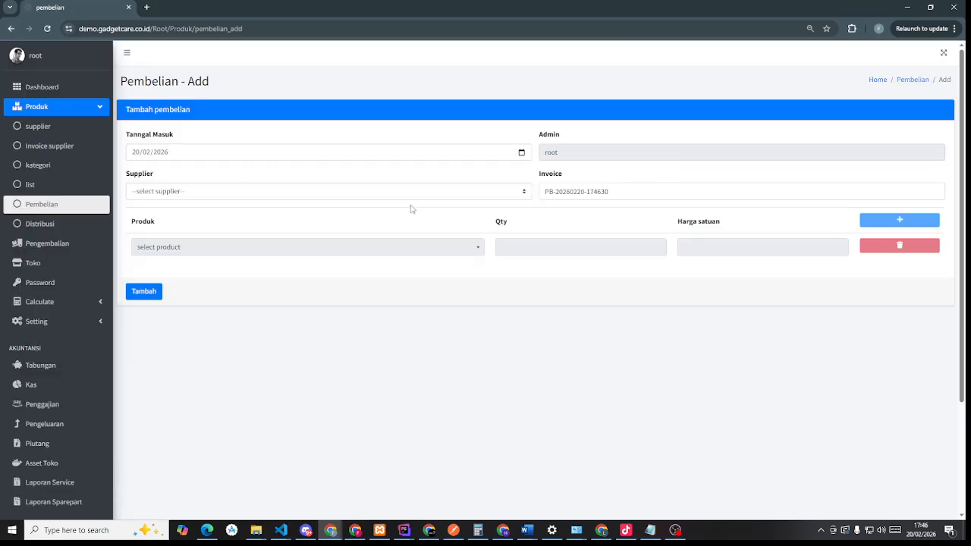
{"action": "left_click", "coordinate": [399, 199]}
{"action": "left_click", "coordinate": [183, 228]}
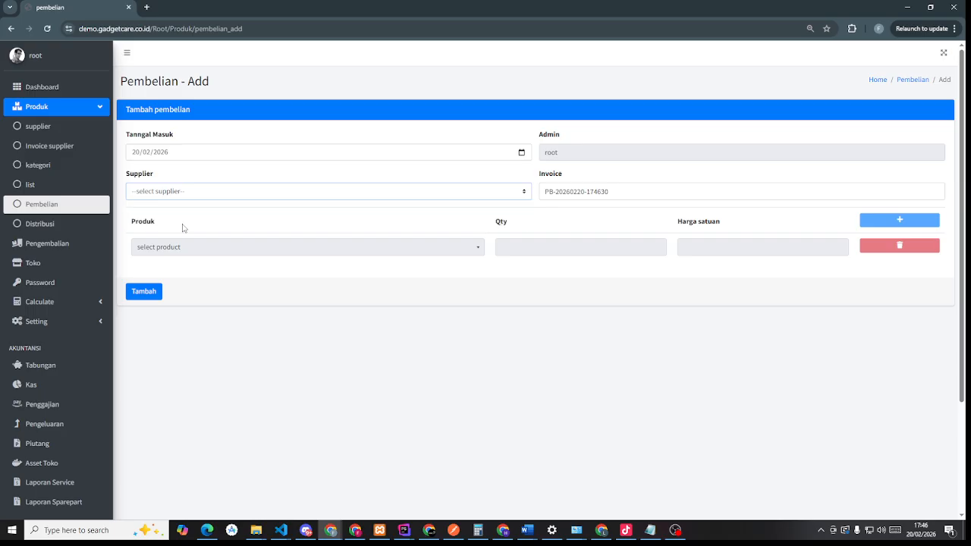
{"action": "left_click", "coordinate": [364, 255]}
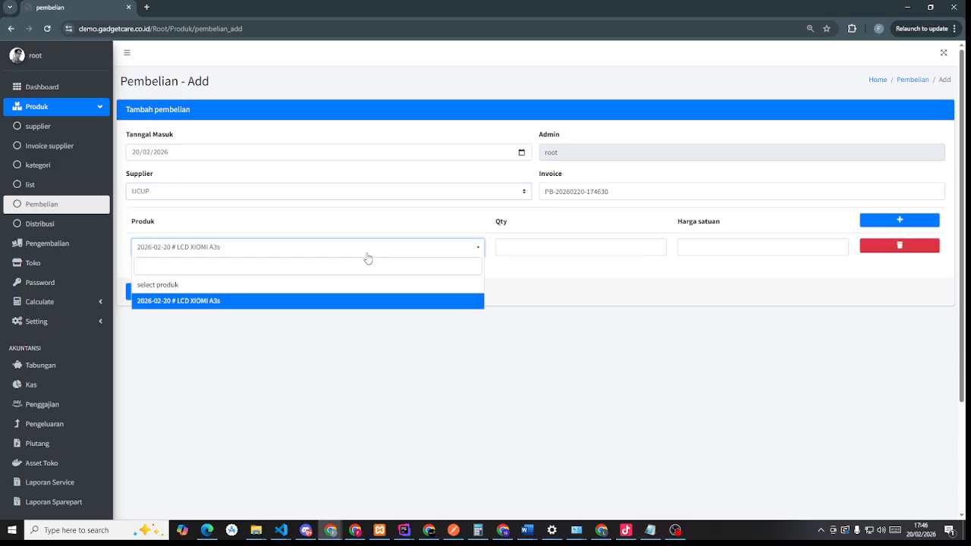
{"action": "left_click", "coordinate": [364, 255]}
{"action": "left_click", "coordinate": [364, 255]}
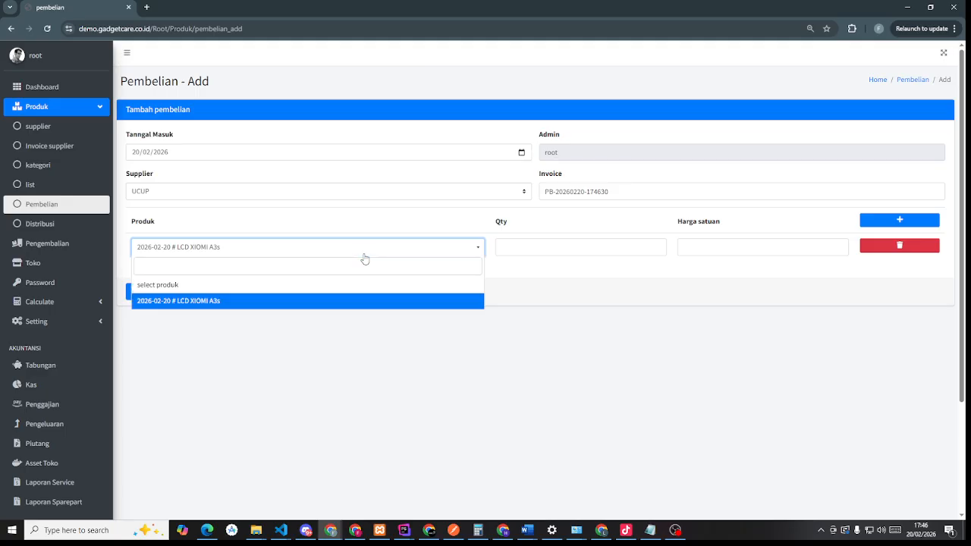
{"action": "left_click", "coordinate": [227, 301]}
- Check LCD XIOMI A3s' current stock of 2 in a separate product-list tab
{"action": "right_click", "coordinate": [55, 188]}
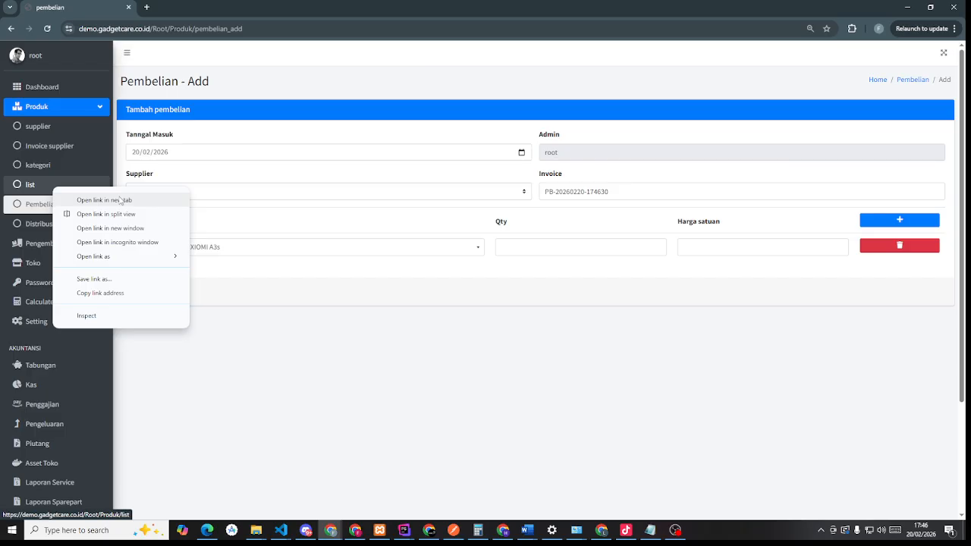
{"action": "left_click", "coordinate": [85, 200]}
{"action": "left_click", "coordinate": [170, 7]}
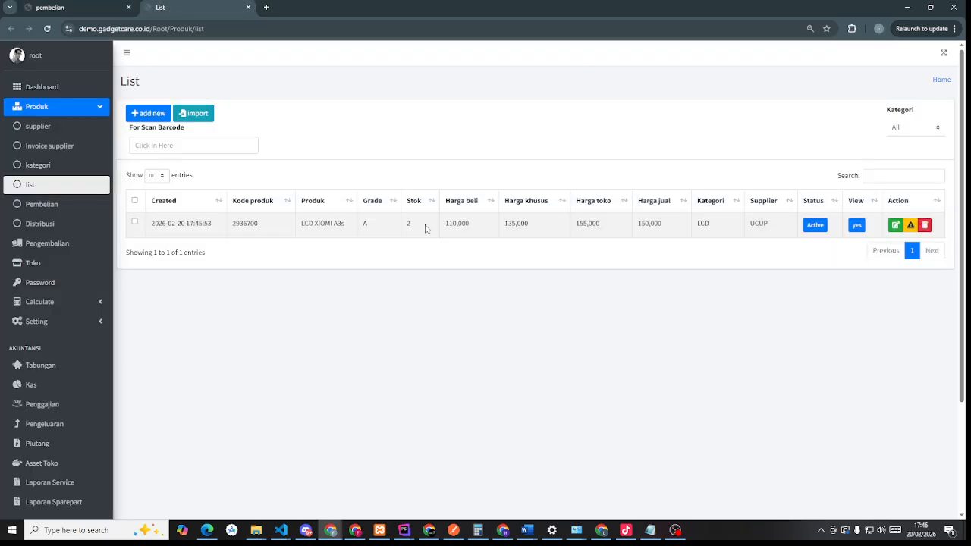
{"action": "left_click_drag", "start_coordinate": [420, 230], "coordinate": [402, 232]}
{"action": "key", "text": "ctrl+shift+Tab"}
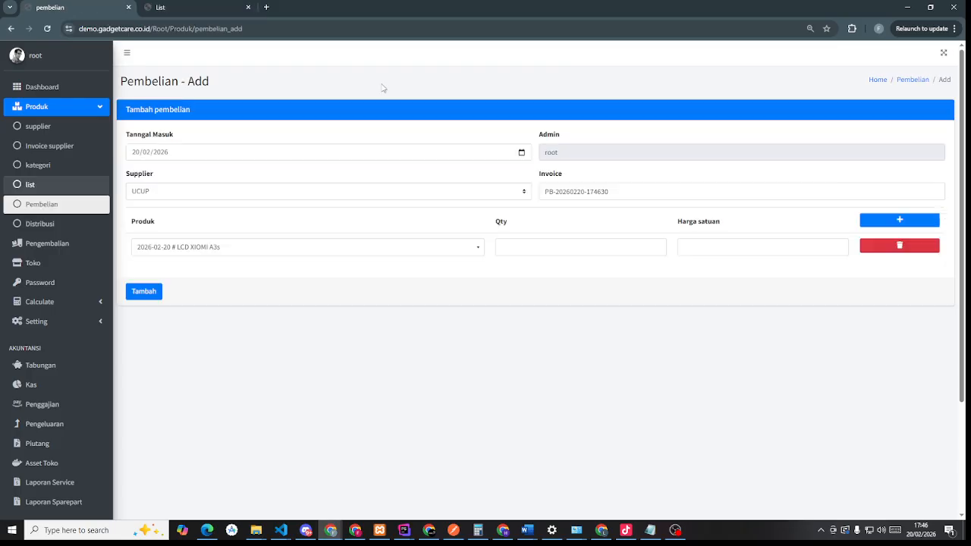
- Enter quantity 5 at unit price 120,000, save the purchase, and return to Pembelian
{"action": "left_click", "coordinate": [543, 246]}
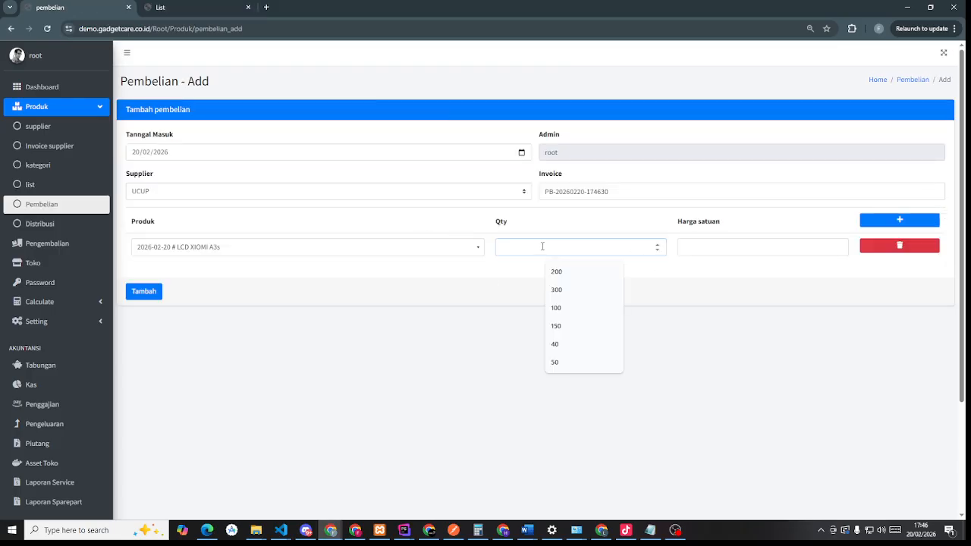
{"action": "type", "text": "5"}
{"action": "left_click", "coordinate": [706, 249]}
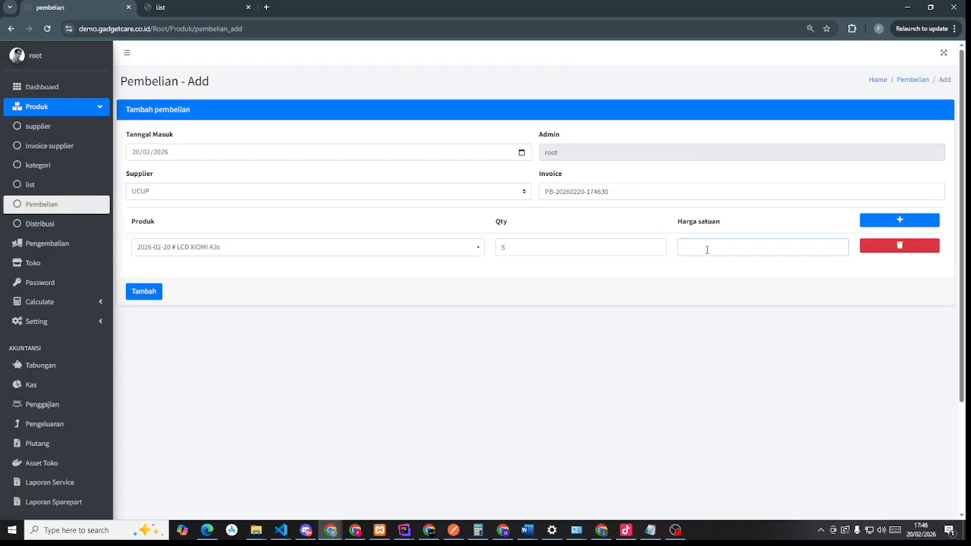
{"action": "type", "text": "120,000"}
{"action": "left_click", "coordinate": [144, 292]}
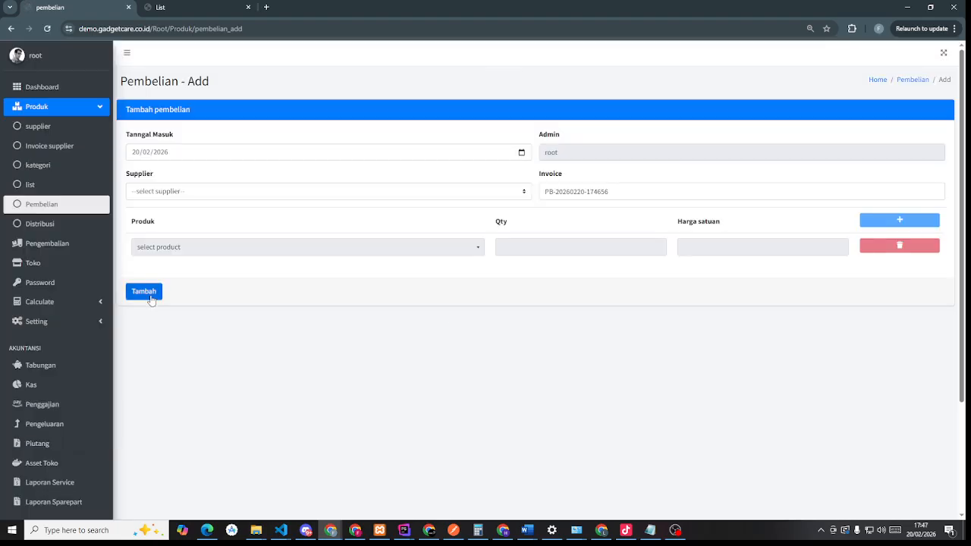
{"action": "left_click", "coordinate": [62, 211]}
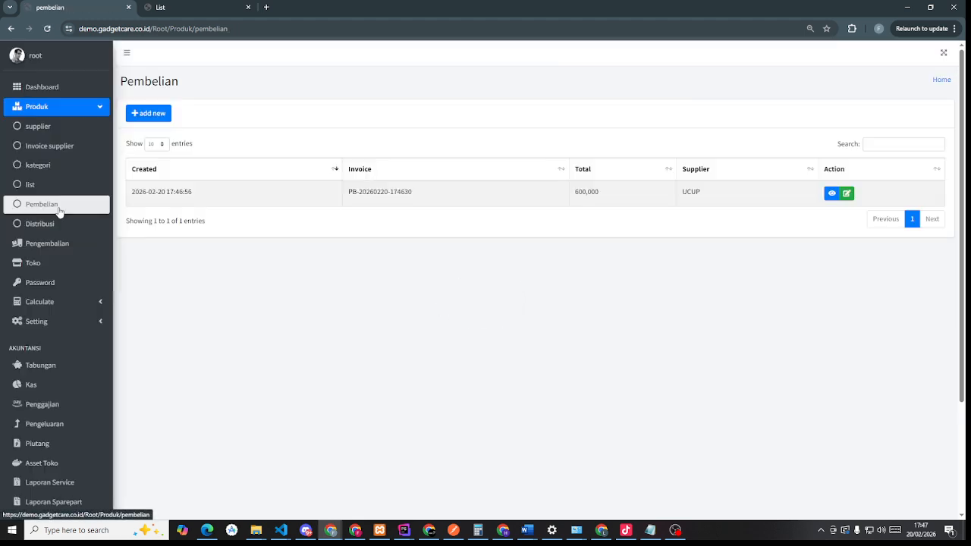
- Reload the product list and confirm LCD XIOMI A3s stock now reads 7
{"action": "left_click", "coordinate": [163, 7]}
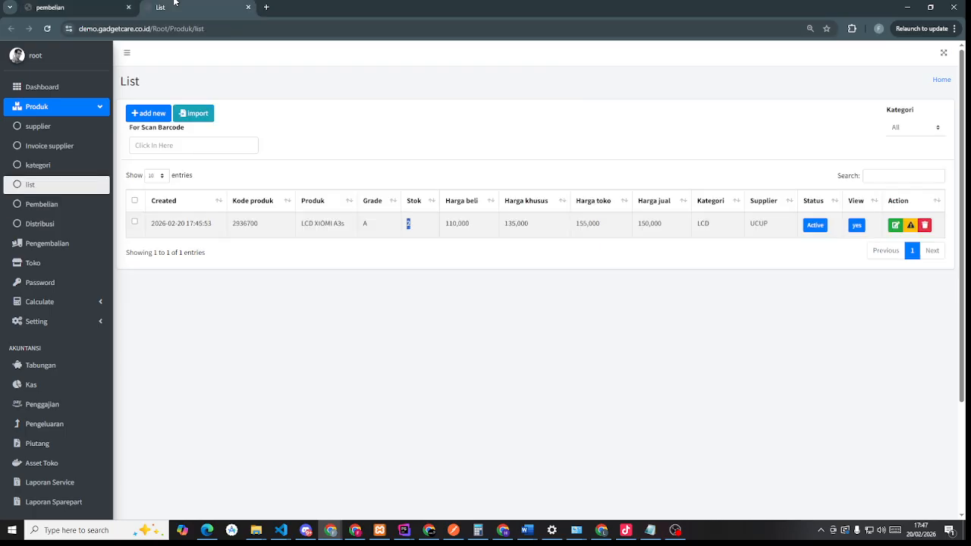
{"action": "left_click", "coordinate": [50, 30]}
{"action": "double_click", "coordinate": [408, 223]}
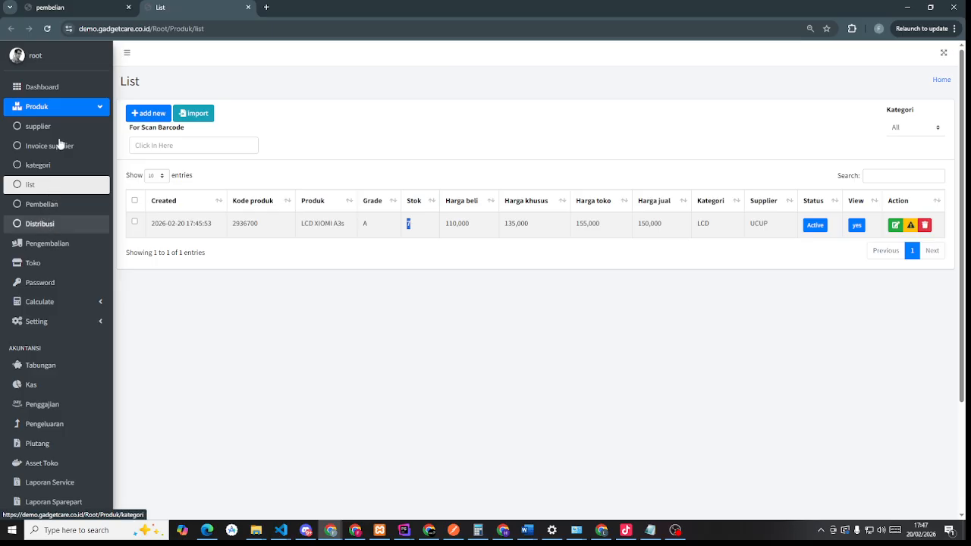
{"action": "left_click", "coordinate": [47, 226]}
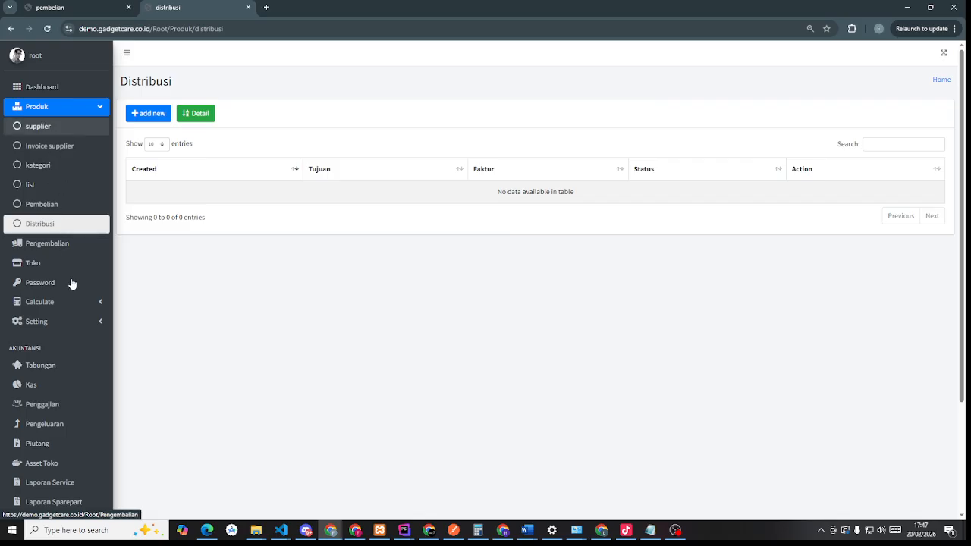
- Look over the Toko list and the new-store form's owner email field
{"action": "left_click", "coordinate": [44, 267]}
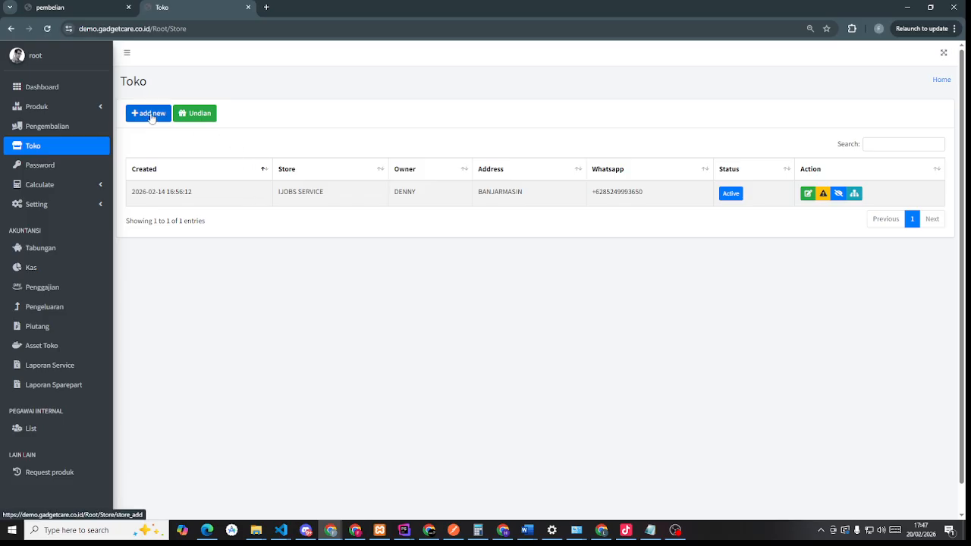
{"action": "left_click", "coordinate": [152, 115]}
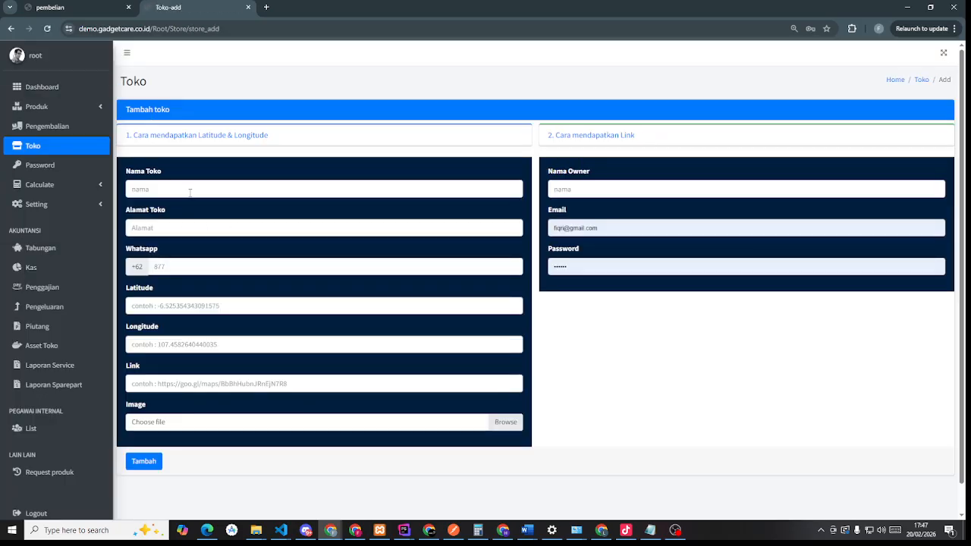
{"action": "left_click", "coordinate": [615, 230]}
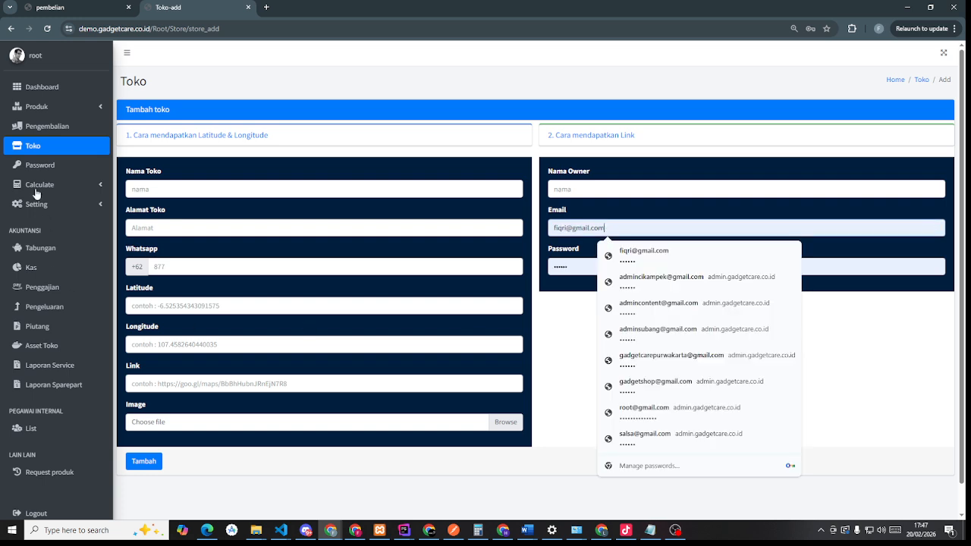
{"action": "left_click", "coordinate": [41, 154]}
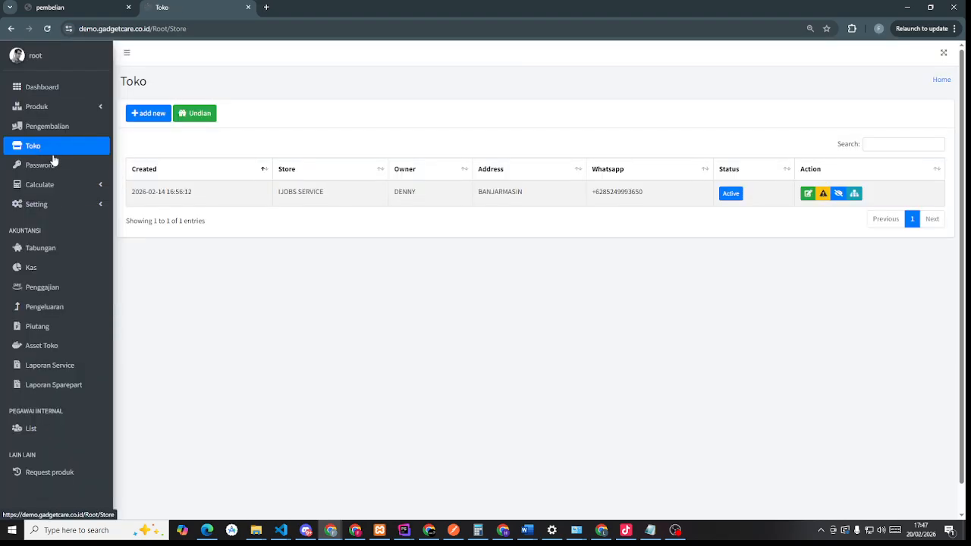
- Check the IJOBS SERVICE store name, then open Produk > Distribusi
{"action": "left_click", "coordinate": [79, 107]}
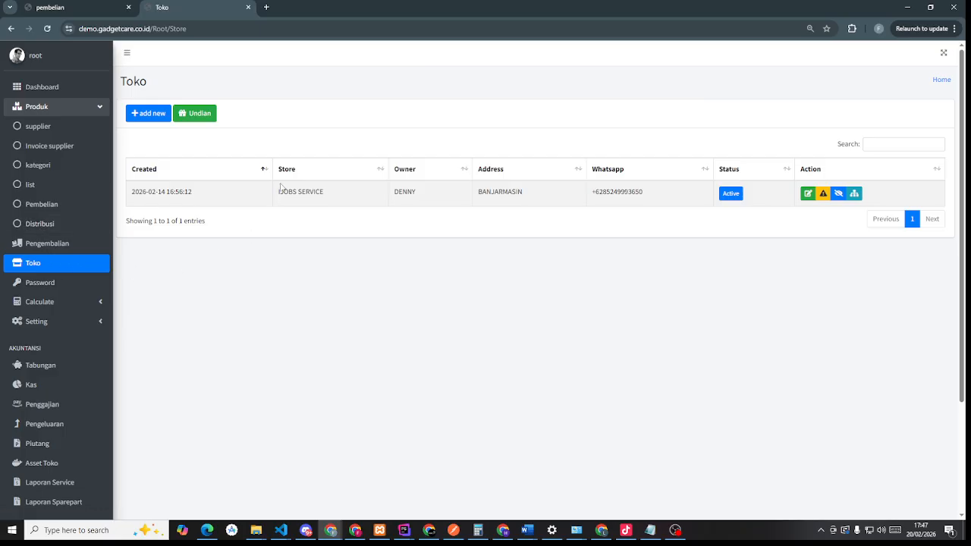
{"action": "triple_click", "coordinate": [323, 194]}
{"action": "left_click", "coordinate": [305, 319]}
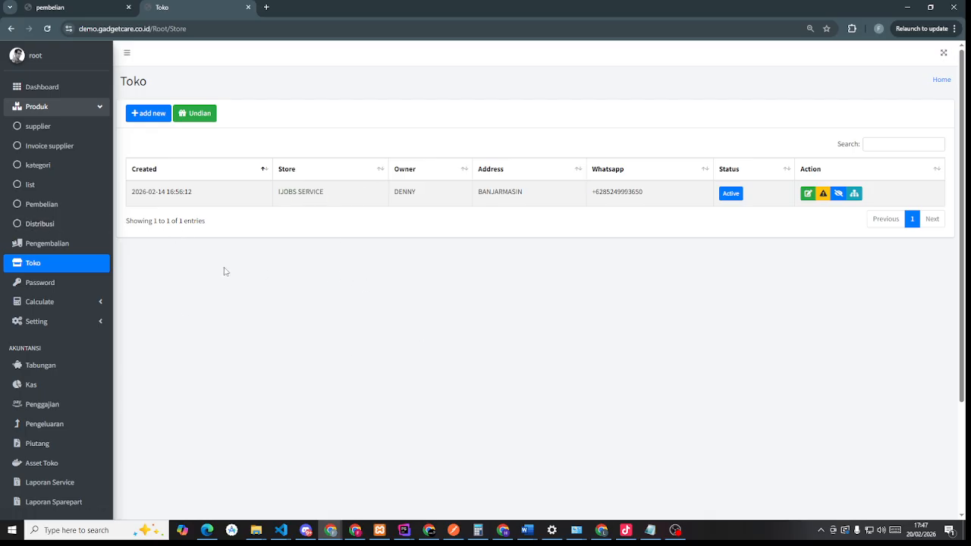
{"action": "left_click", "coordinate": [60, 223]}
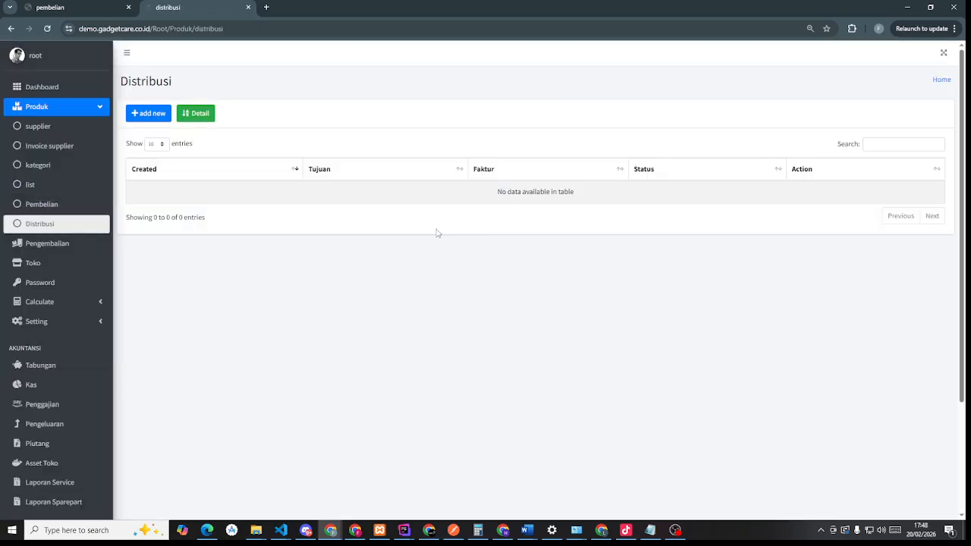
- Start a new distribution to IJOBS SERVICE and add LCD XIOMI A3s
{"action": "left_click", "coordinate": [146, 114]}
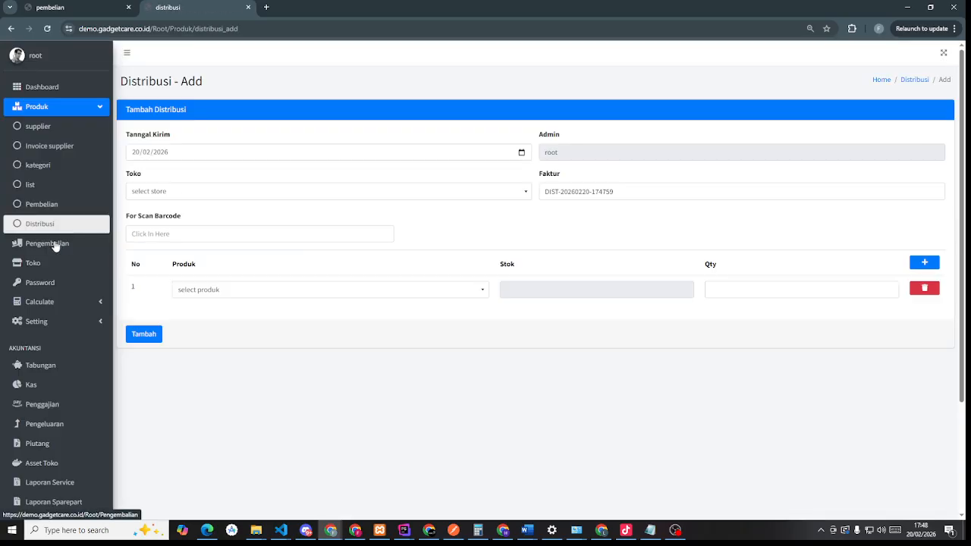
{"action": "left_click", "coordinate": [266, 195]}
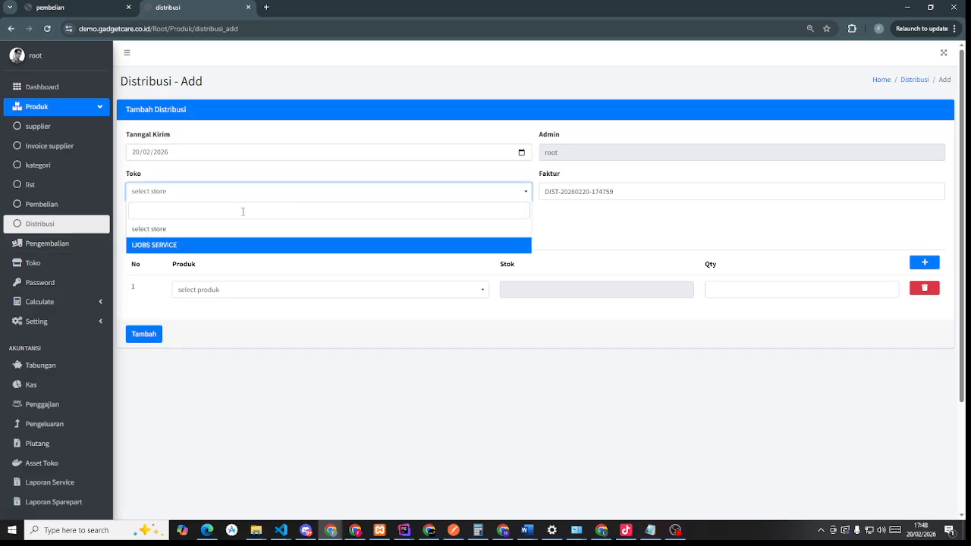
{"action": "left_click", "coordinate": [229, 246]}
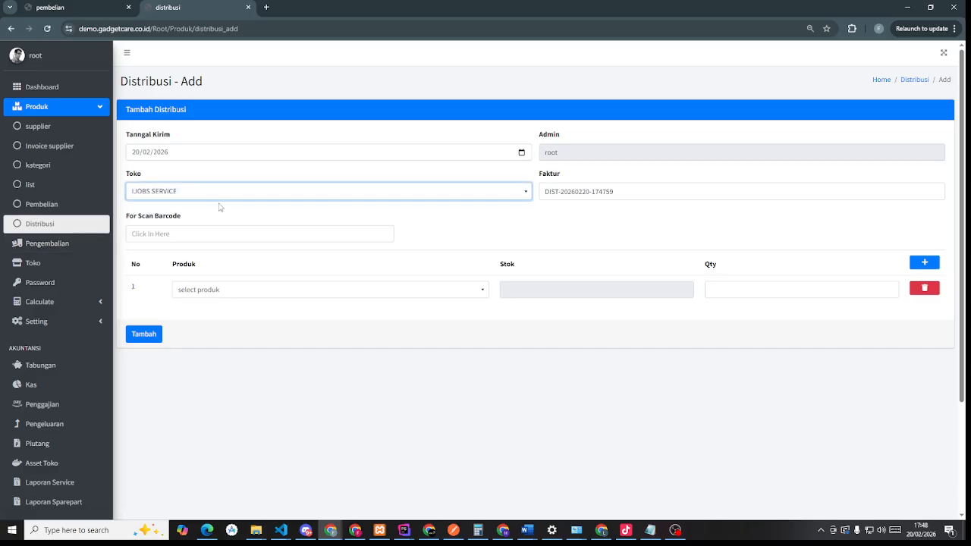
{"action": "left_click", "coordinate": [220, 197]}
{"action": "left_click", "coordinate": [208, 245]}
{"action": "left_click", "coordinate": [208, 231]}
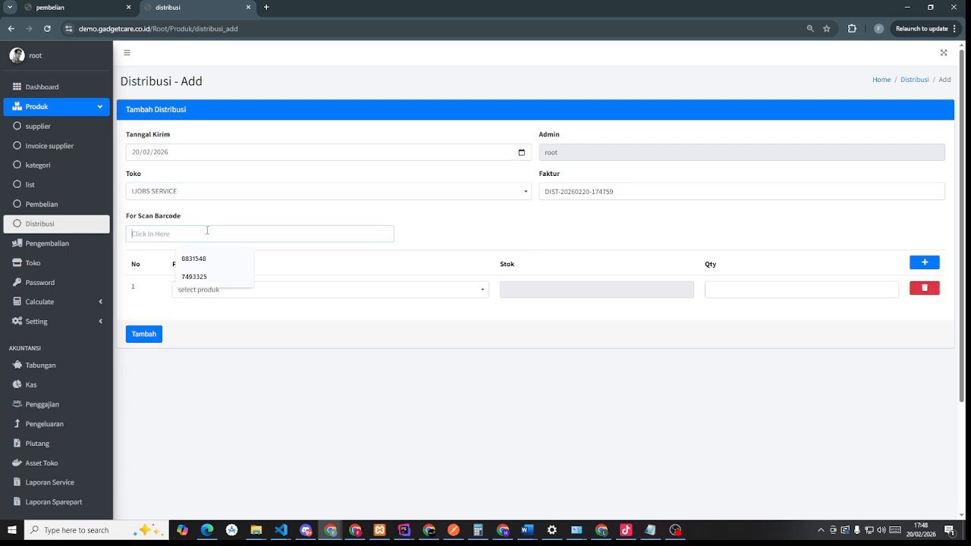
{"action": "left_click", "coordinate": [413, 290]}
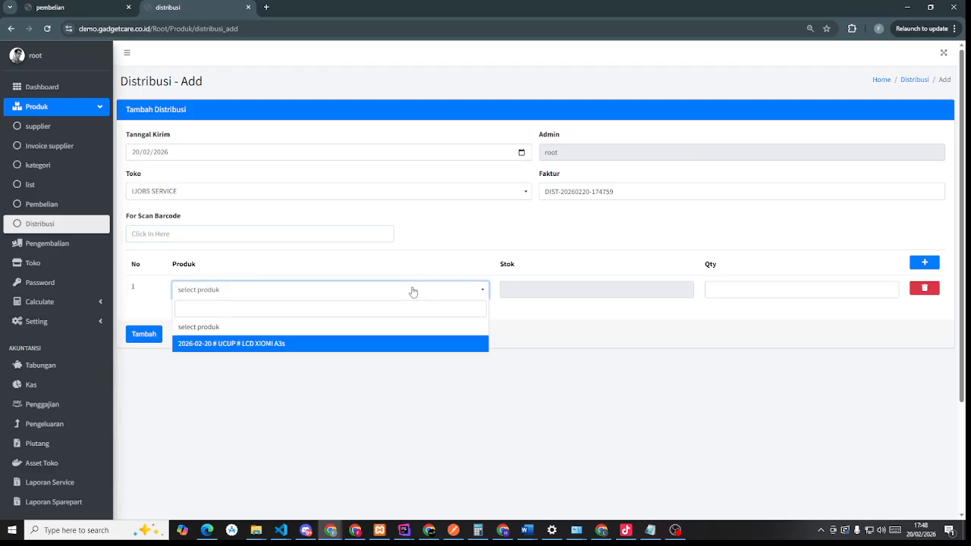
{"action": "left_click", "coordinate": [265, 345]}
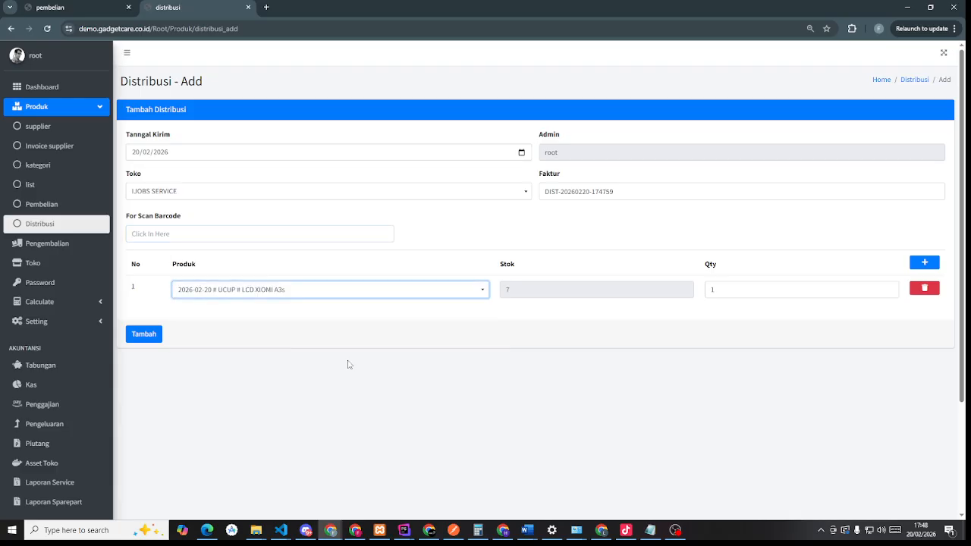
- Set quantity 5, submit the distribution, and view its details from the list
{"action": "double_click", "coordinate": [737, 291]}
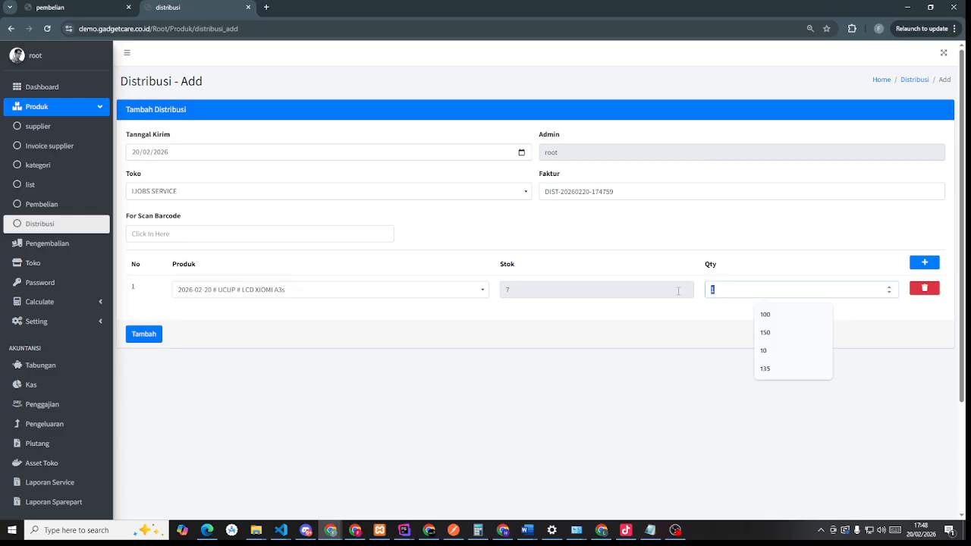
{"action": "type", "text": "5"}
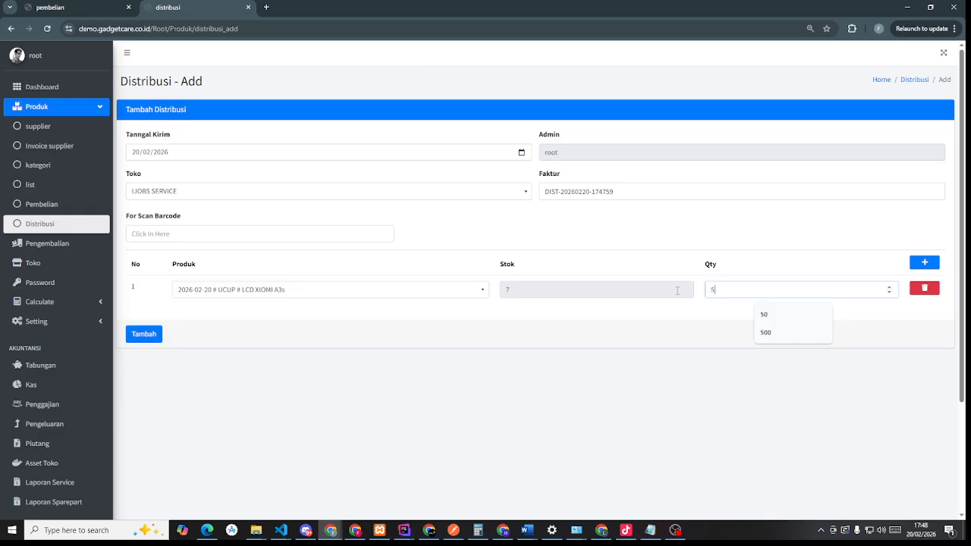
{"action": "left_click", "coordinate": [581, 332]}
{"action": "left_click", "coordinate": [145, 335]}
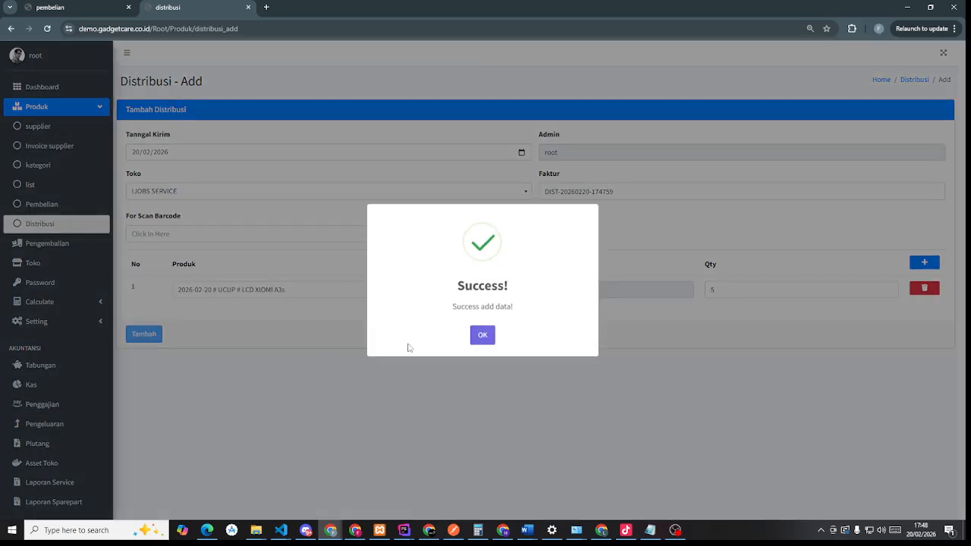
{"action": "left_click", "coordinate": [482, 336]}
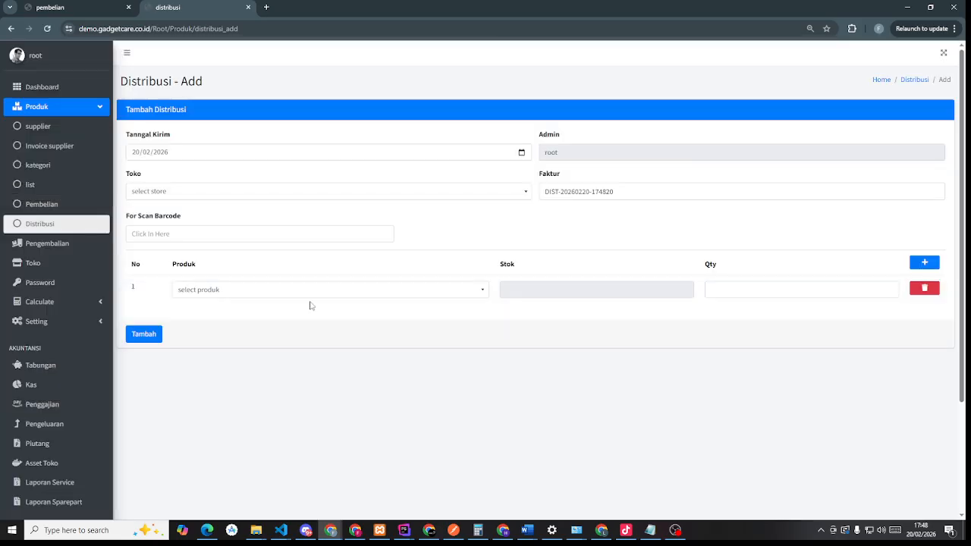
{"action": "left_click", "coordinate": [37, 226]}
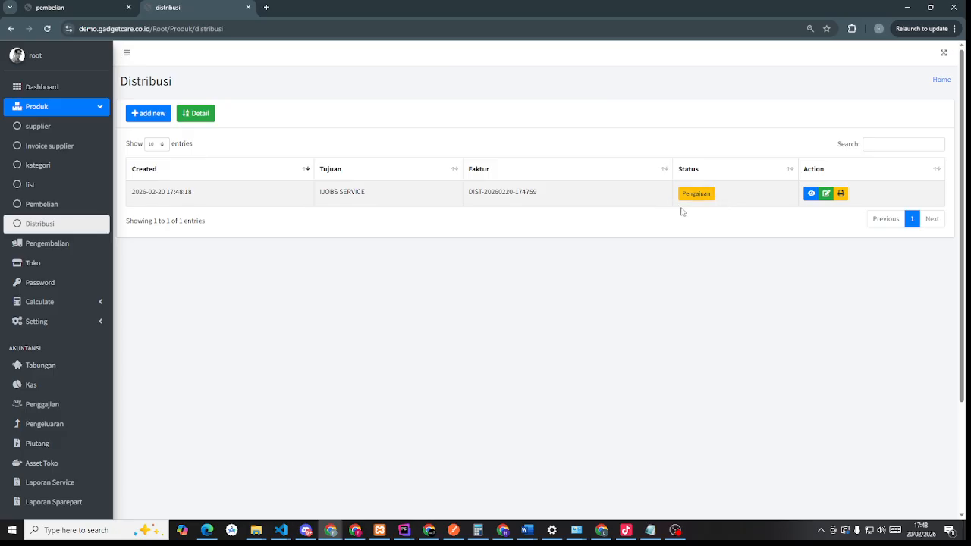
{"action": "left_click", "coordinate": [812, 194]}
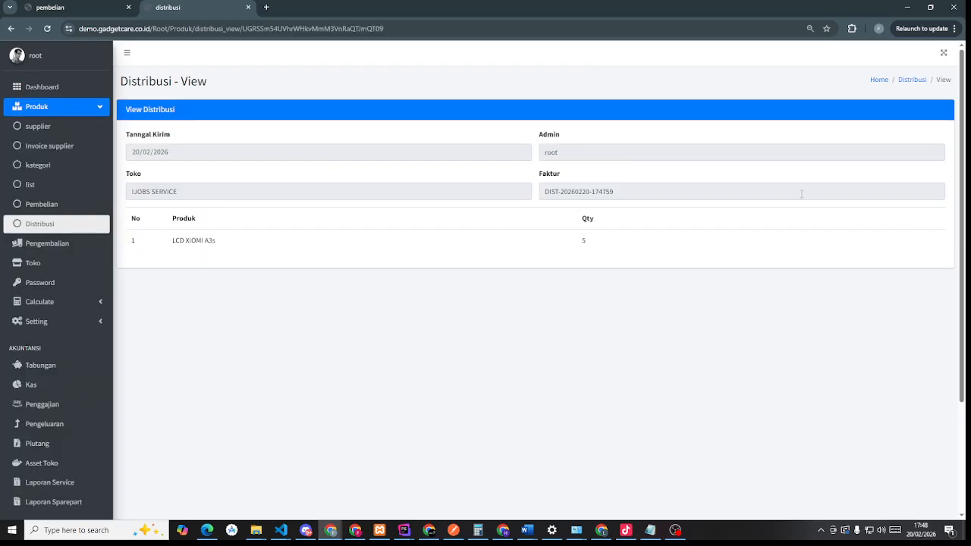
{"action": "left_click", "coordinate": [44, 224]}
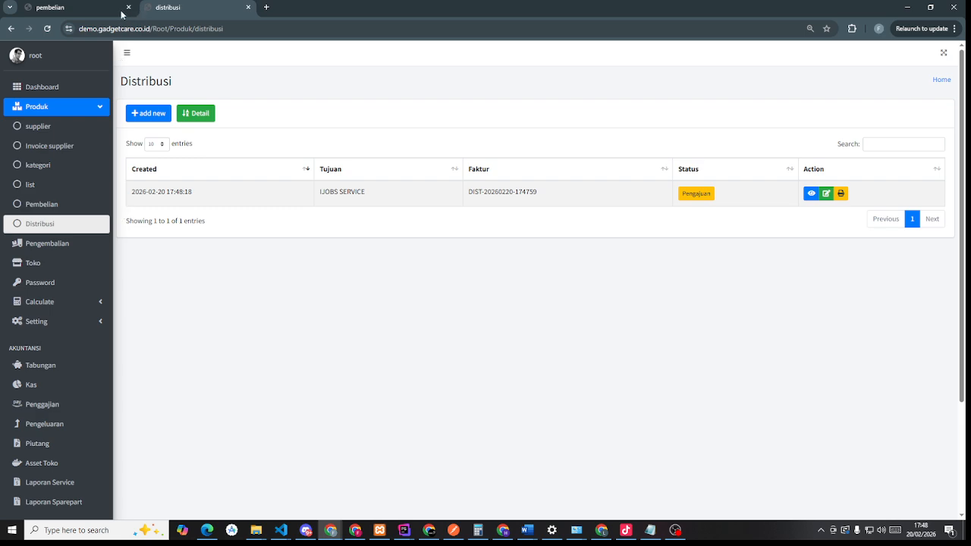
- Close the pembelian tab and view the IJOBS SERVICE store's owner email
{"action": "left_click", "coordinate": [56, 264]}
{"action": "right_click", "coordinate": [57, 263]}
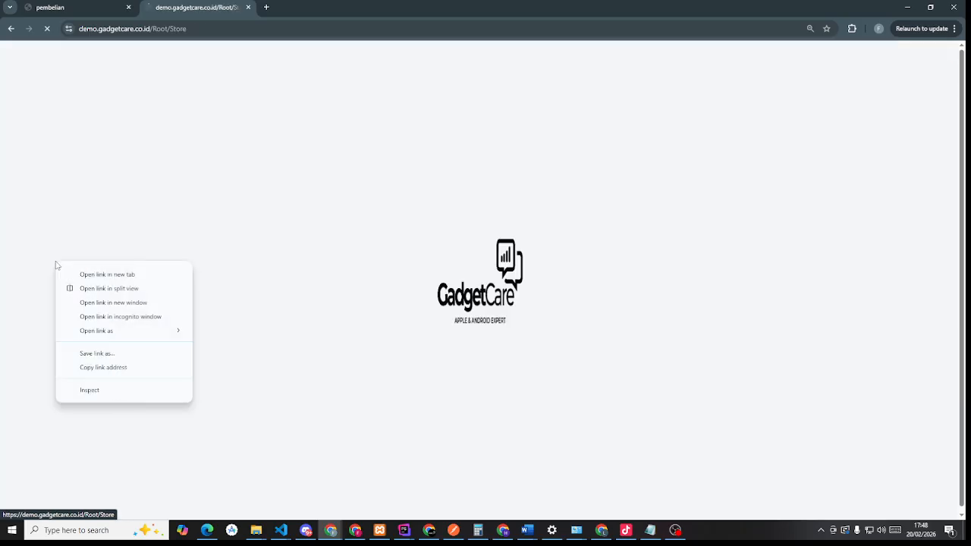
{"action": "left_click", "coordinate": [130, 8]}
{"action": "left_click", "coordinate": [131, 7]}
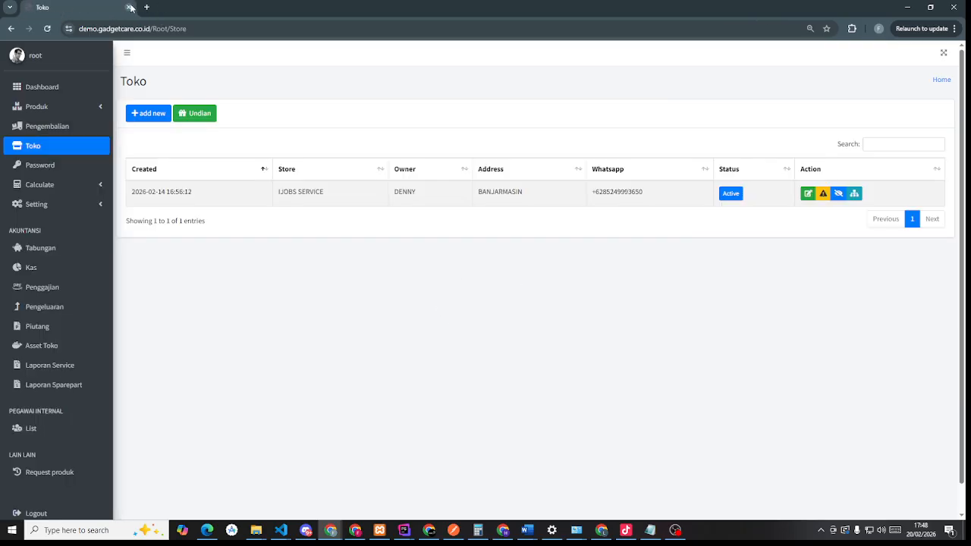
{"action": "left_click", "coordinate": [809, 194]}
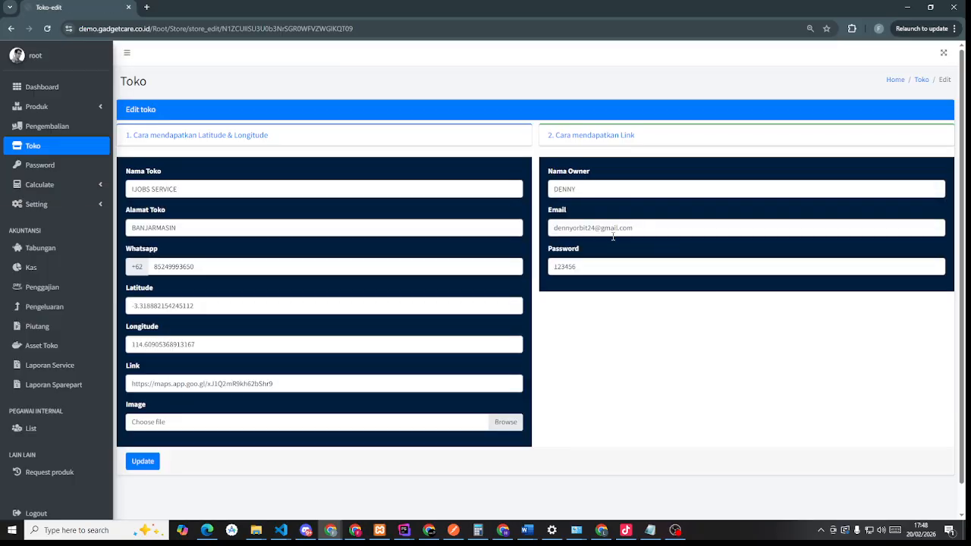
{"action": "triple_click", "coordinate": [605, 233]}
{"action": "key", "text": "ctrl+c"}
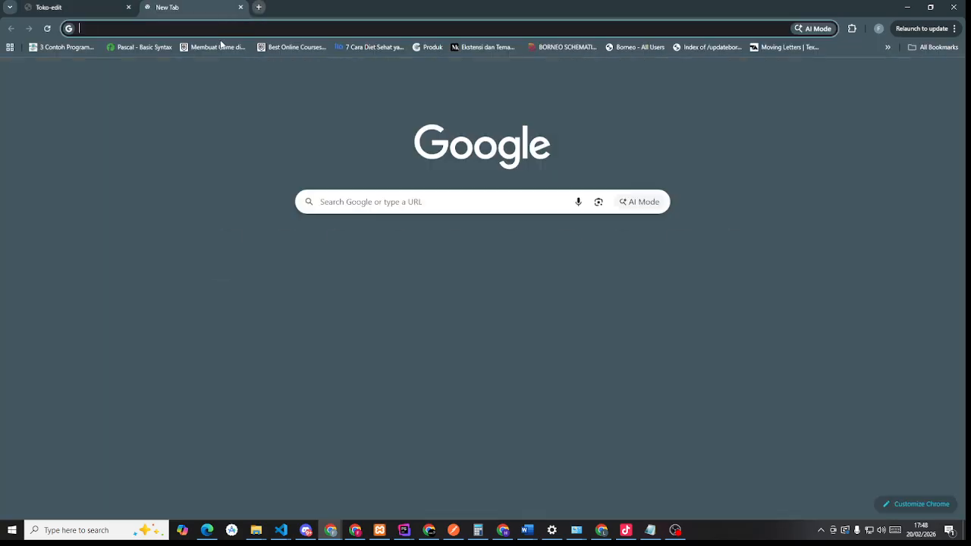
- Open the store admin login page via 'demo' in a new browser tab
{"action": "left_click", "coordinate": [148, 7]}
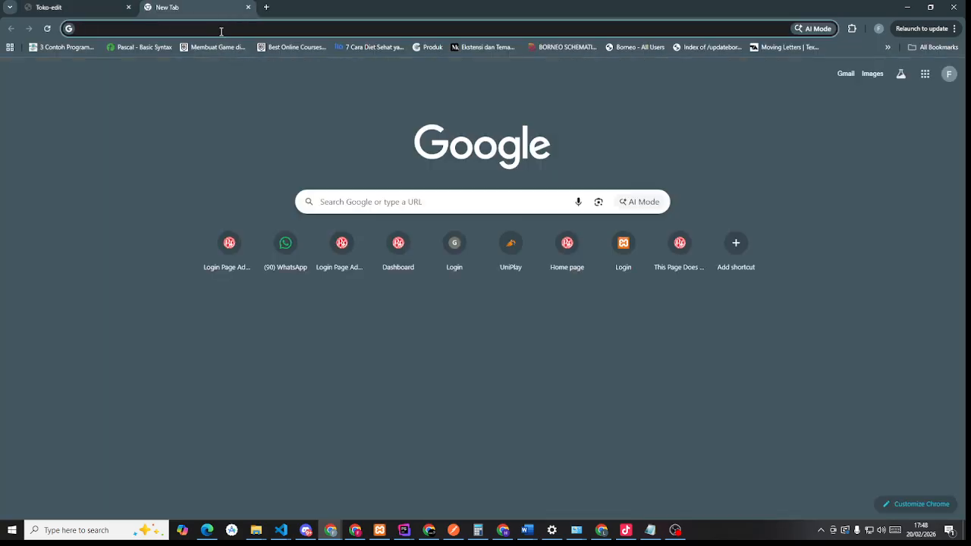
{"action": "left_click", "coordinate": [220, 28]}
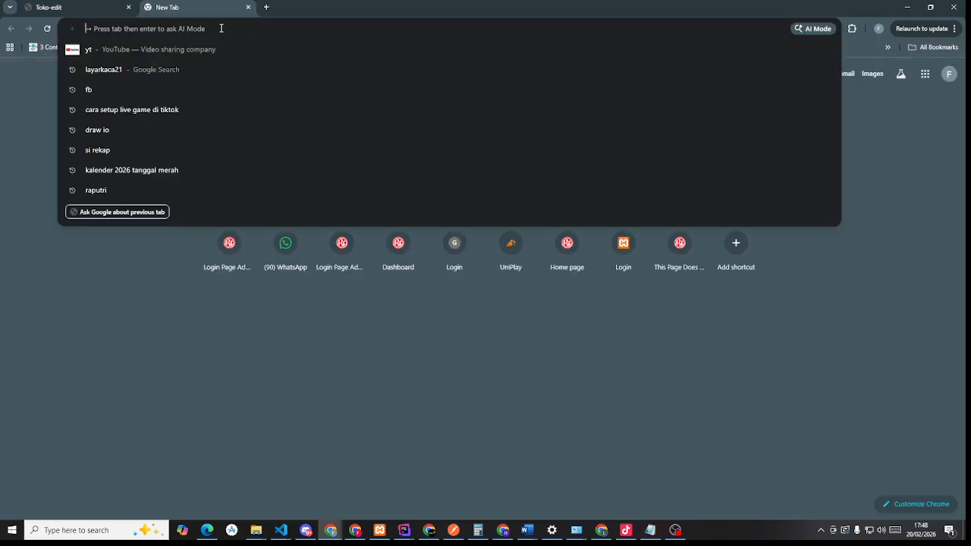
{"action": "type", "text": "ad"}
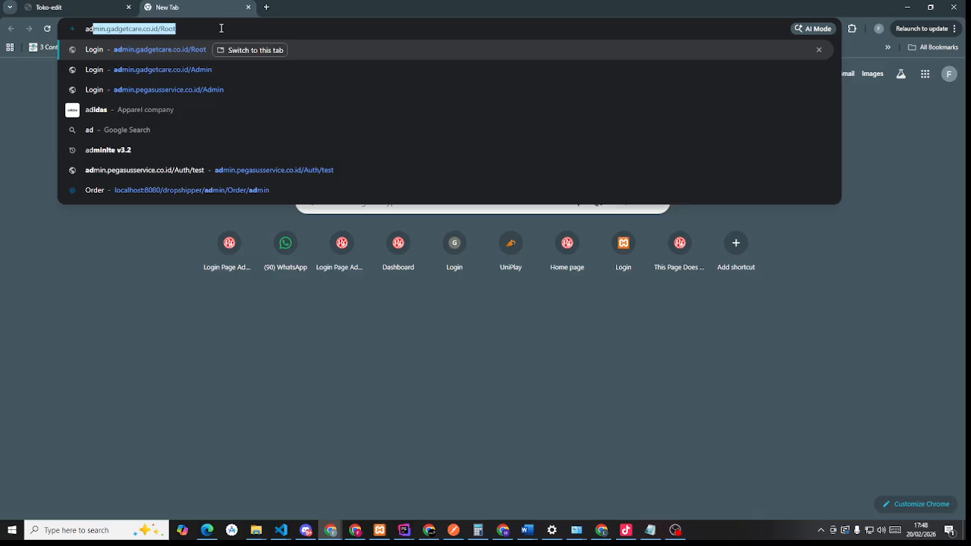
{"action": "key", "text": "BackSpace"}
{"action": "key", "text": "BackSpace"}
{"action": "key", "text": "BackSpace"}
{"action": "type", "text": "demo"}
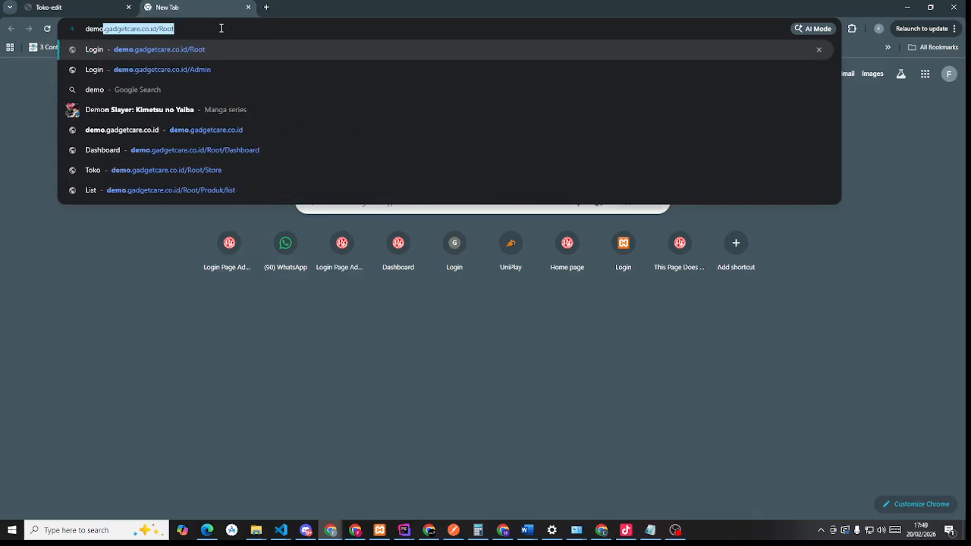
{"action": "left_click", "coordinate": [231, 69]}
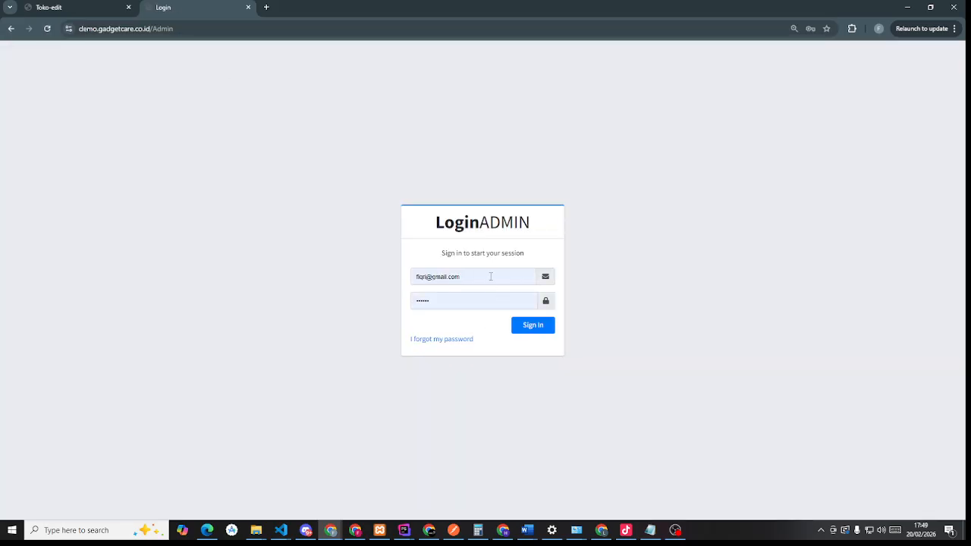
- Sign in with the owner's saved e-mail and retyped password, dismissing save-password
{"action": "left_click", "coordinate": [491, 276]}
{"action": "key", "text": "ctrl+a"}
{"action": "key", "text": "ctrl+v"}
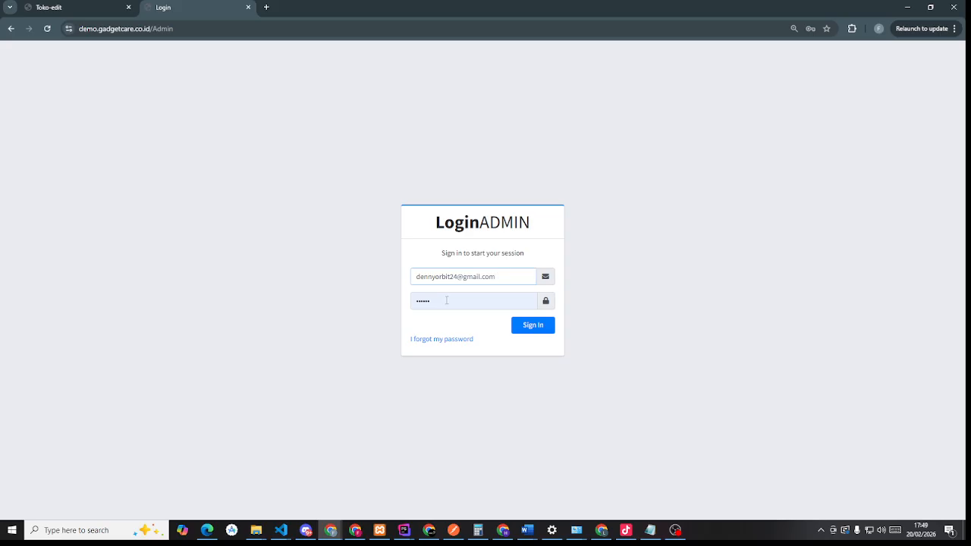
{"action": "left_click", "coordinate": [447, 301]}
{"action": "key", "text": "ctrl+a"}
{"action": "type", "text": "1"}
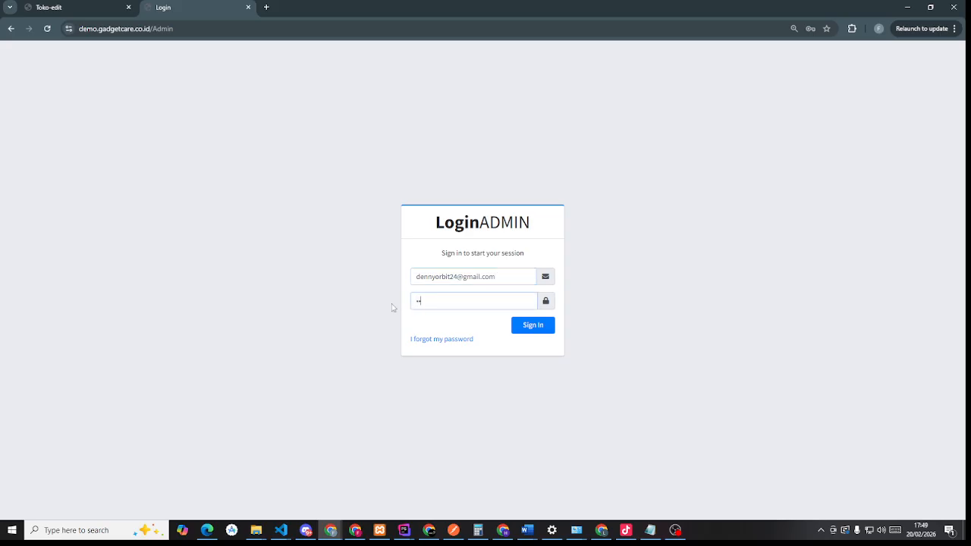
{"action": "type", "text": "23456"}
{"action": "left_click", "coordinate": [522, 333]}
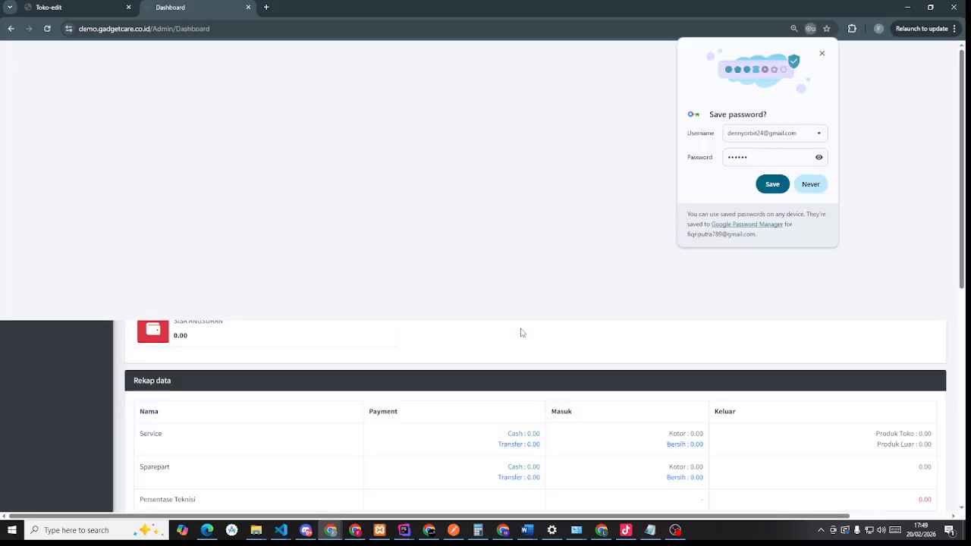
{"action": "left_click", "coordinate": [822, 54]}
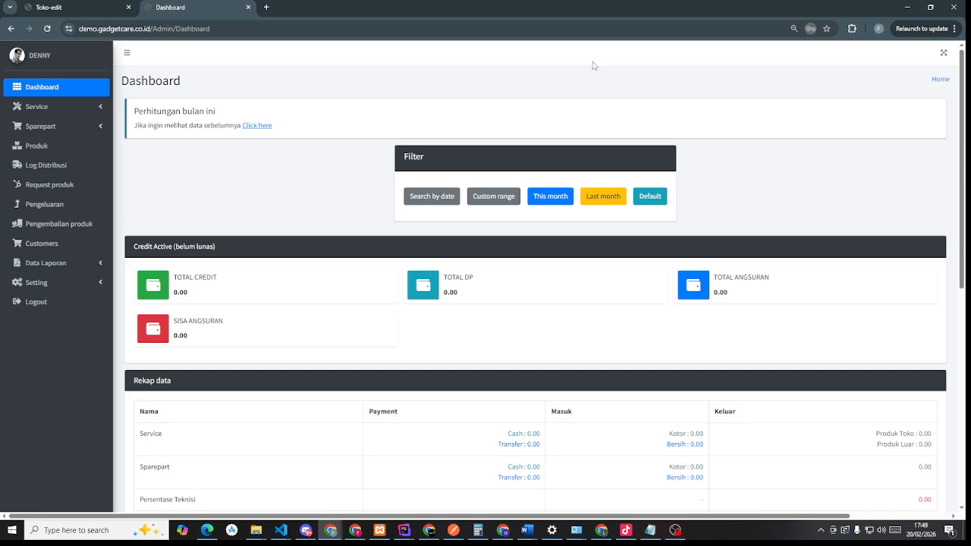
{"action": "left_click", "coordinate": [41, 164]}
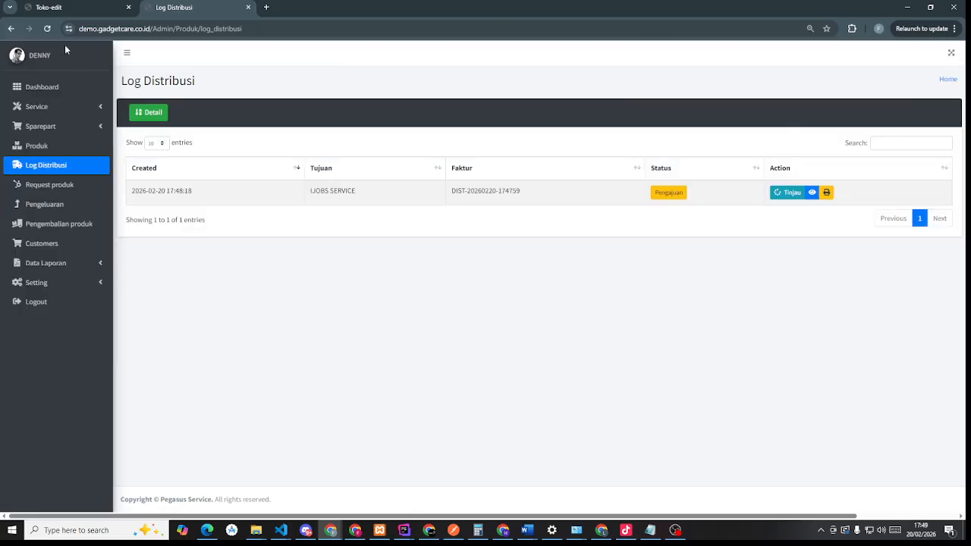
- Open Produk > Distribusi in the root tab, then the store's Log Distribusi
{"action": "left_click", "coordinate": [63, 10]}
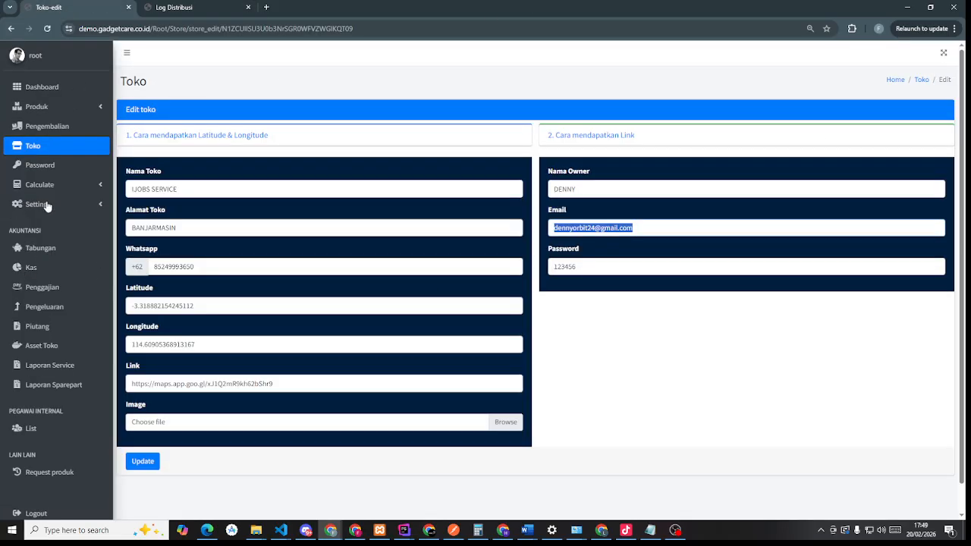
{"action": "left_click", "coordinate": [53, 108]}
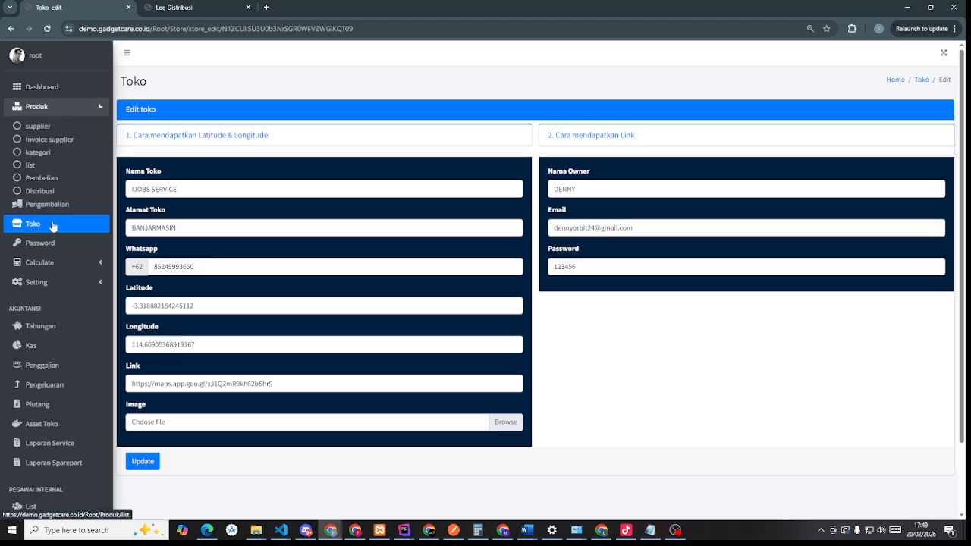
{"action": "left_click", "coordinate": [34, 223]}
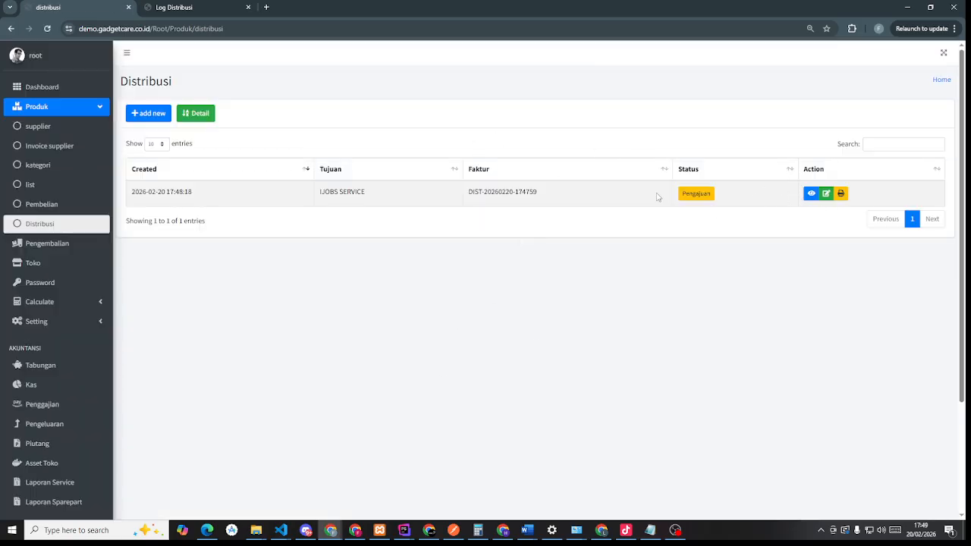
{"action": "left_click", "coordinate": [192, 3]}
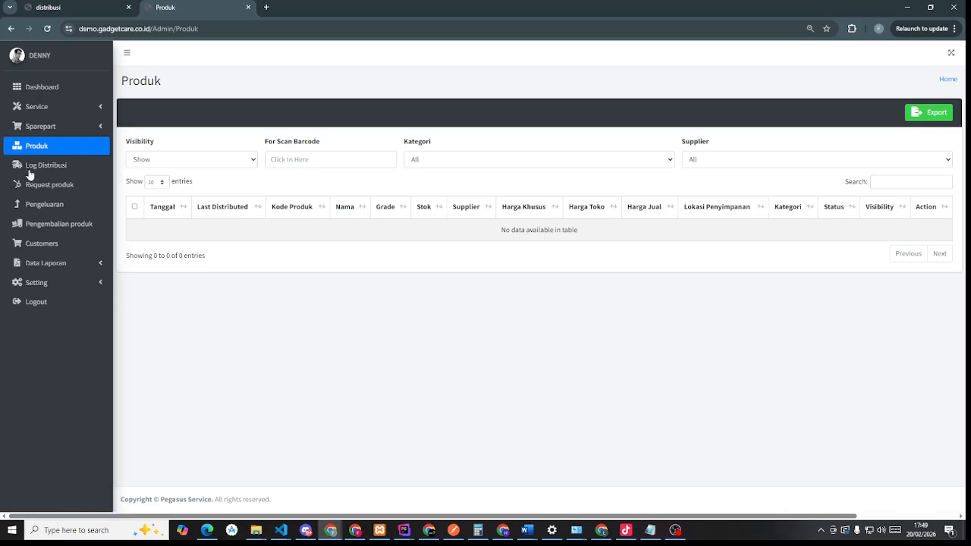
{"action": "left_click", "coordinate": [30, 173]}
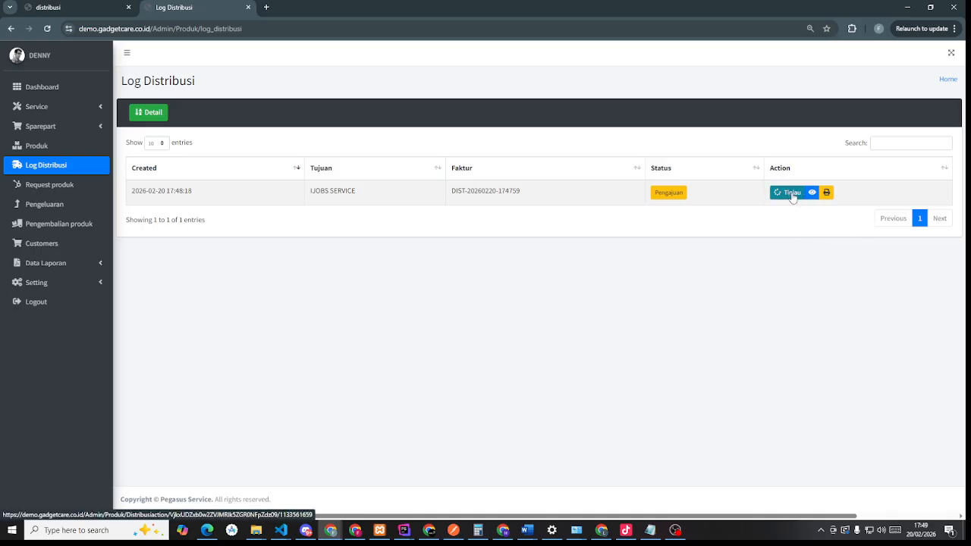
{"action": "left_click", "coordinate": [788, 194]}
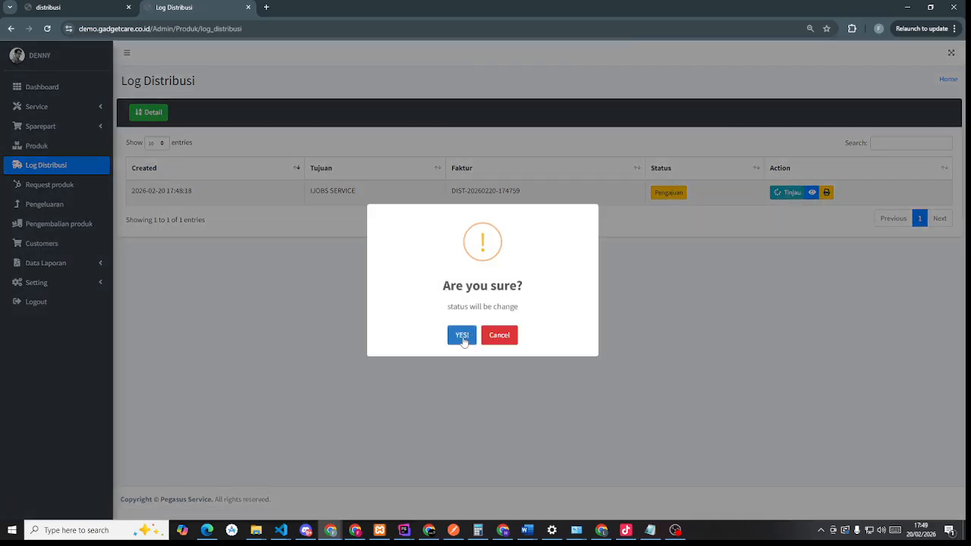
{"action": "left_click", "coordinate": [463, 334]}
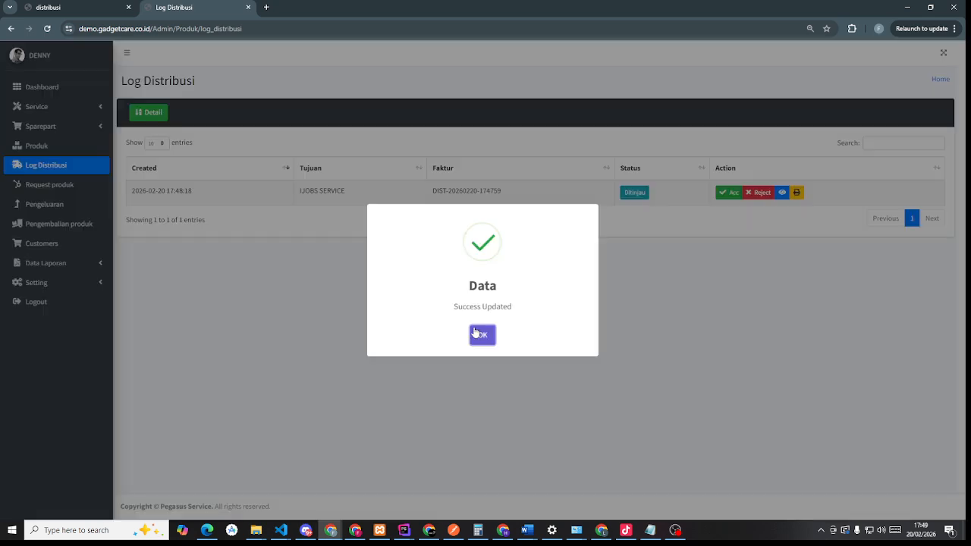
{"action": "left_click", "coordinate": [483, 335]}
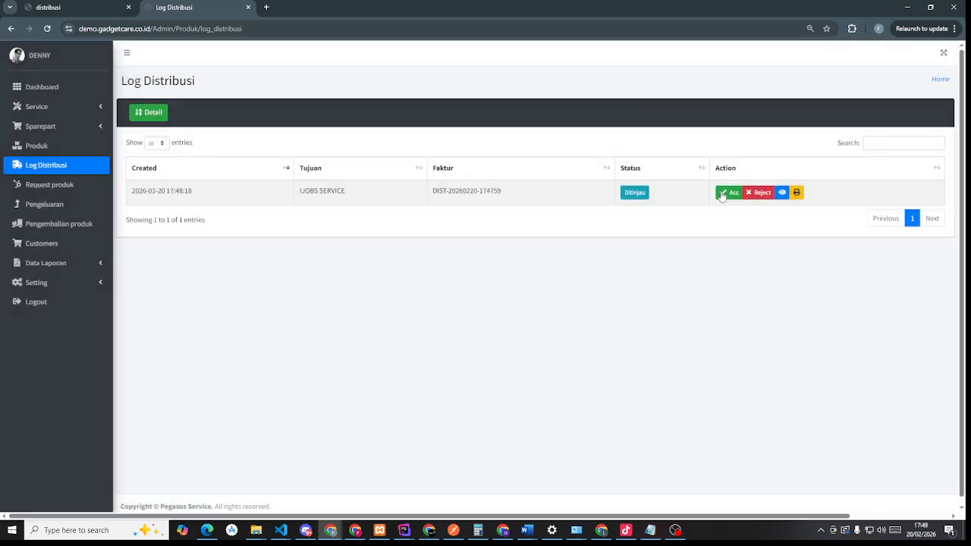
{"action": "left_click", "coordinate": [725, 192]}
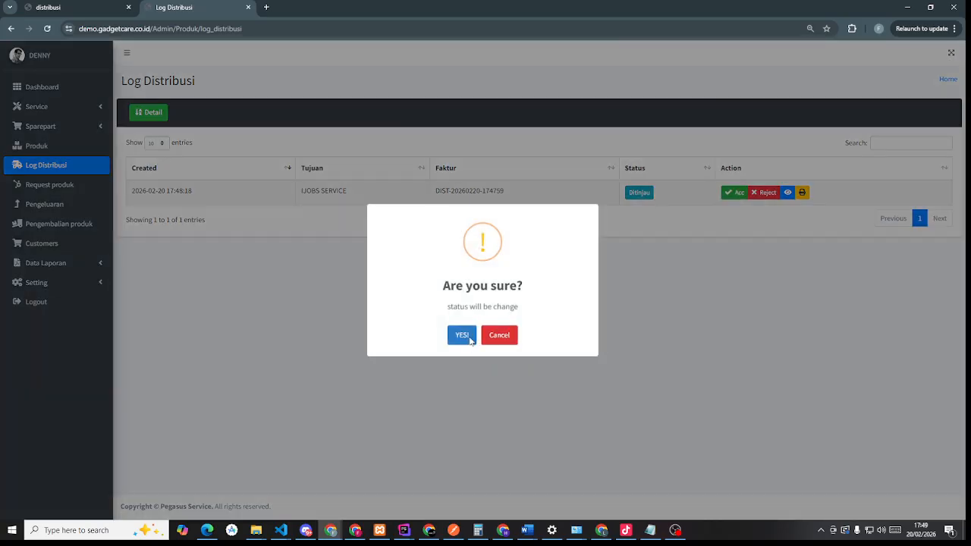
- Confirm Acc for the distribution and check LCD XIOMI A3s, stock 5, in store Produk
{"action": "left_click", "coordinate": [463, 336]}
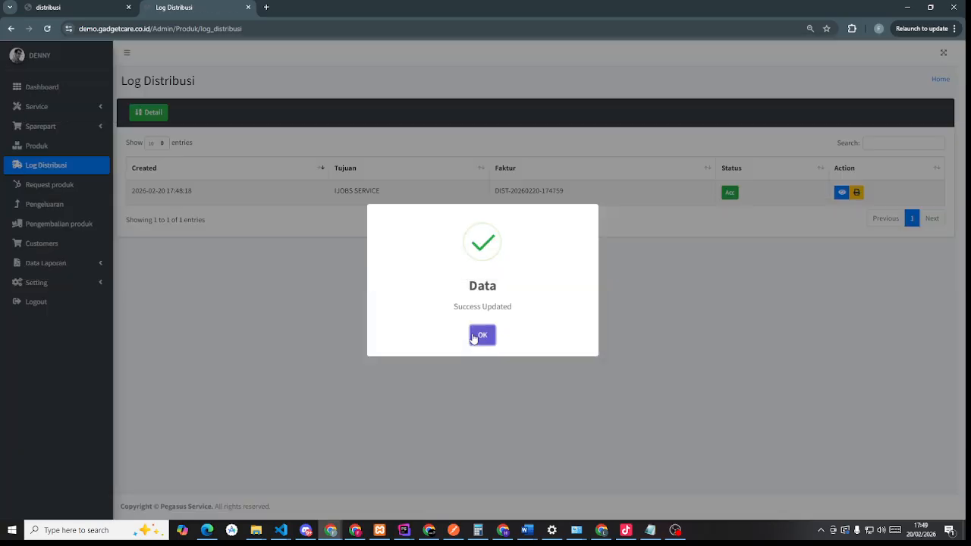
{"action": "left_click", "coordinate": [474, 337]}
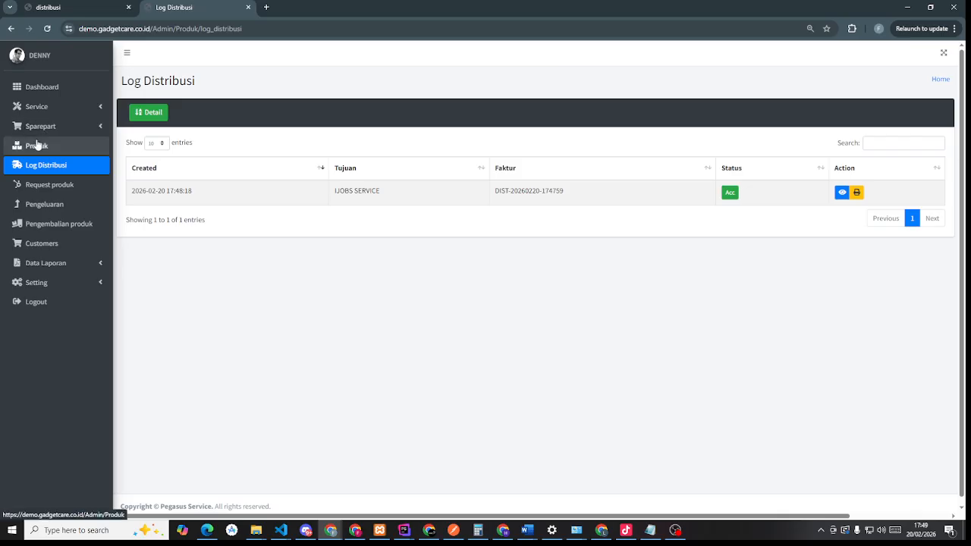
{"action": "left_click", "coordinate": [36, 145]}
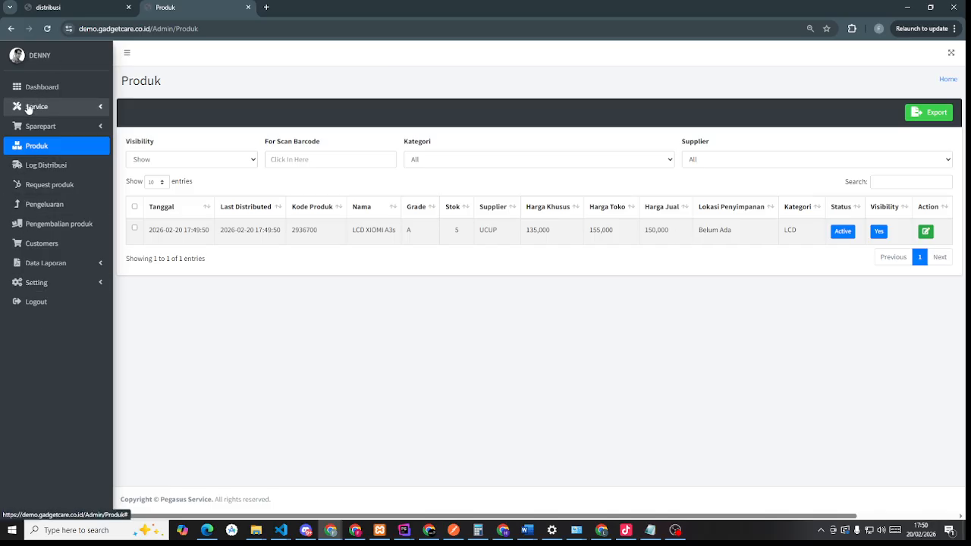
- Open the root Pengembalian list, then start a new product return in the store admin
{"action": "left_click", "coordinate": [66, 6]}
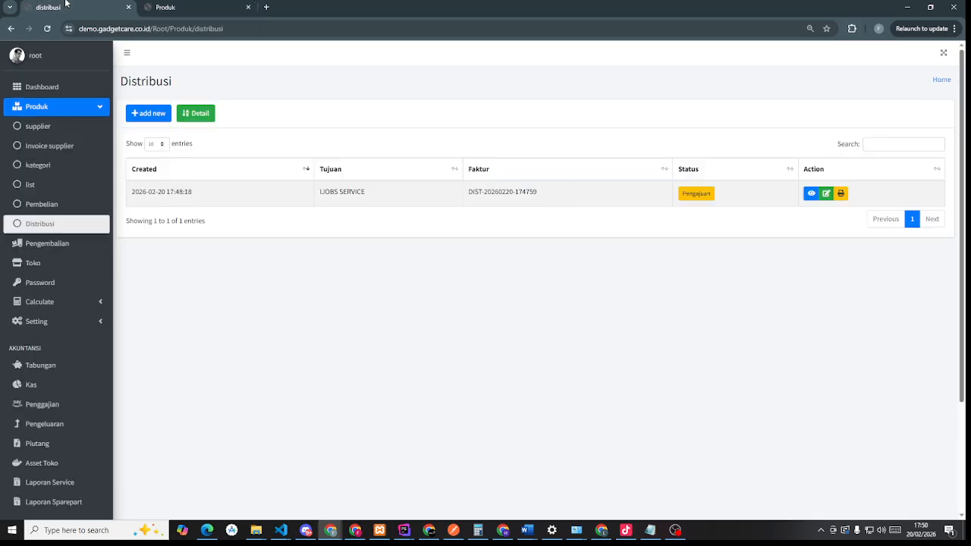
{"action": "left_click", "coordinate": [47, 244]}
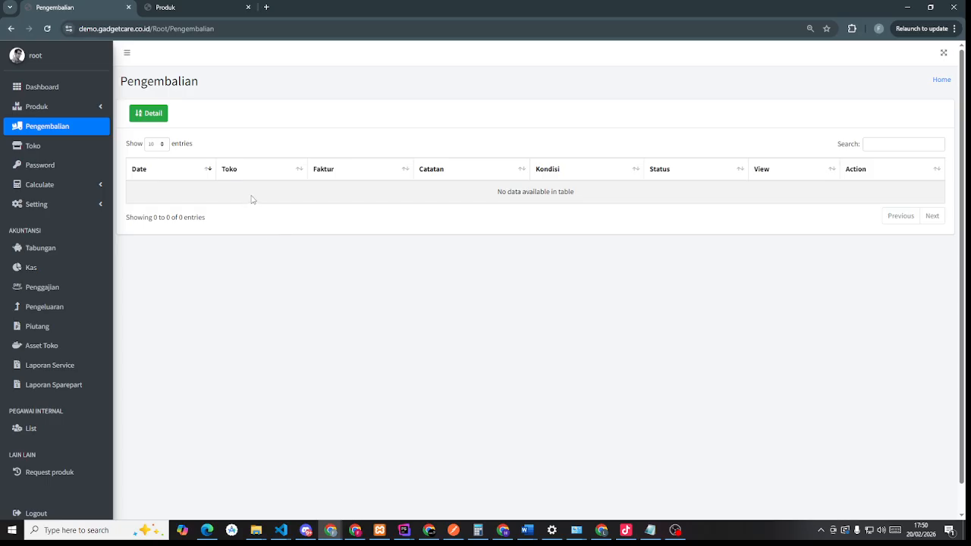
{"action": "left_click", "coordinate": [177, 9]}
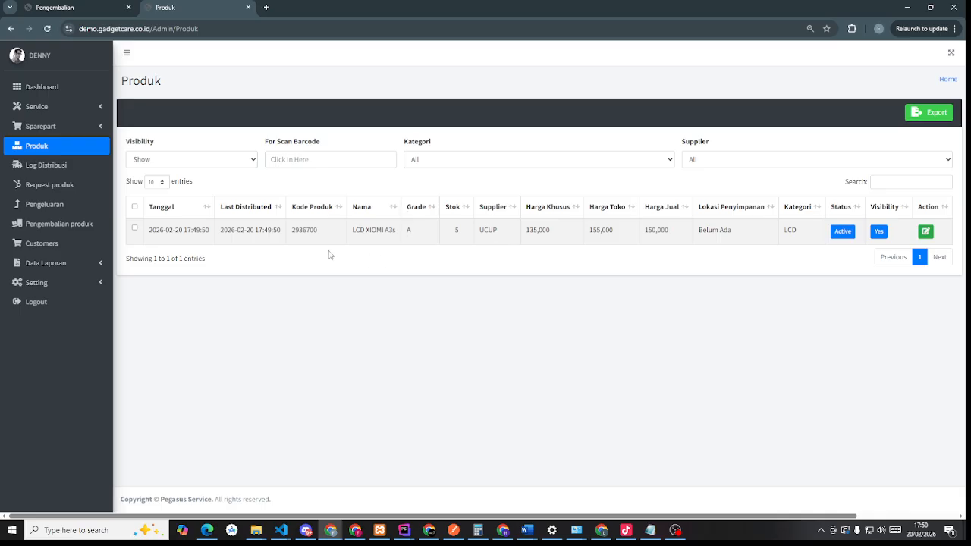
{"action": "left_click", "coordinate": [97, 10]}
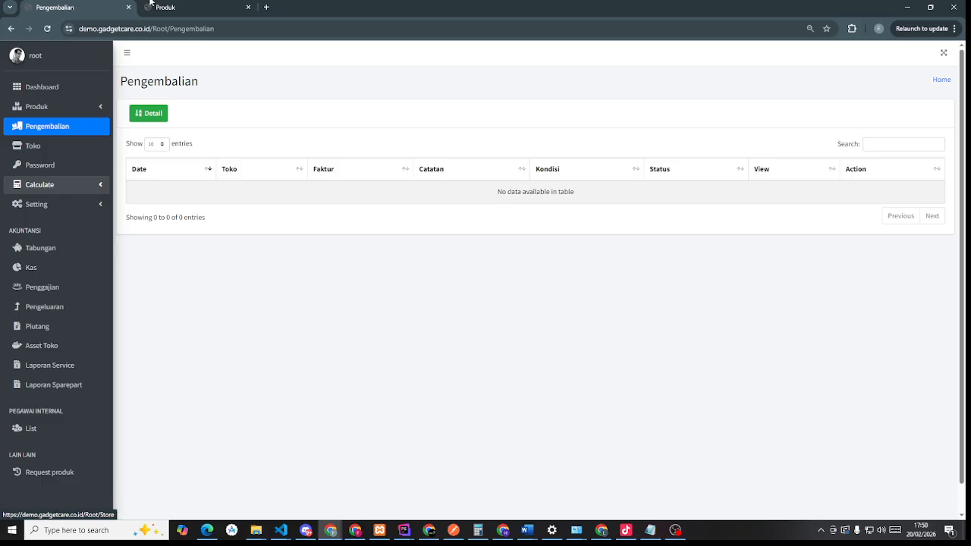
{"action": "left_click", "coordinate": [194, 4]}
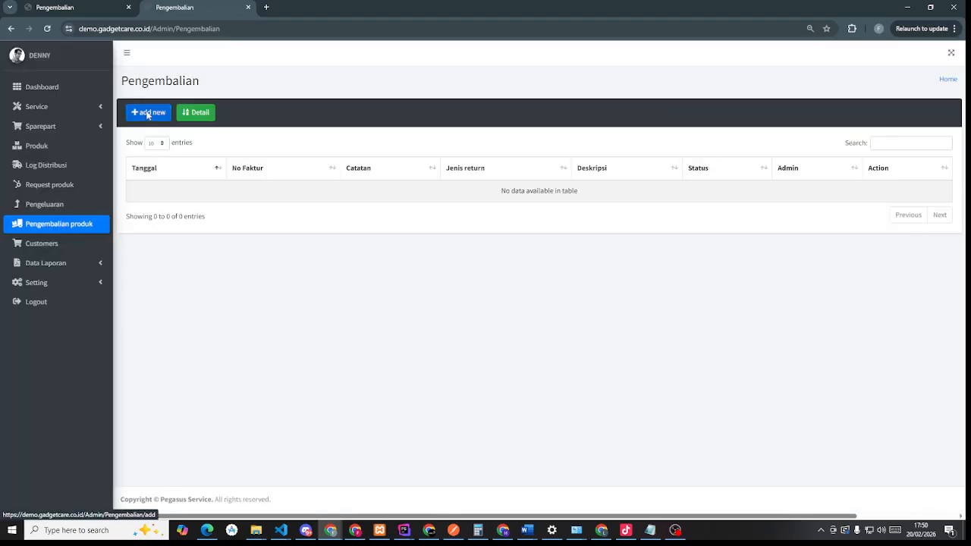
{"action": "left_click", "coordinate": [148, 114]}
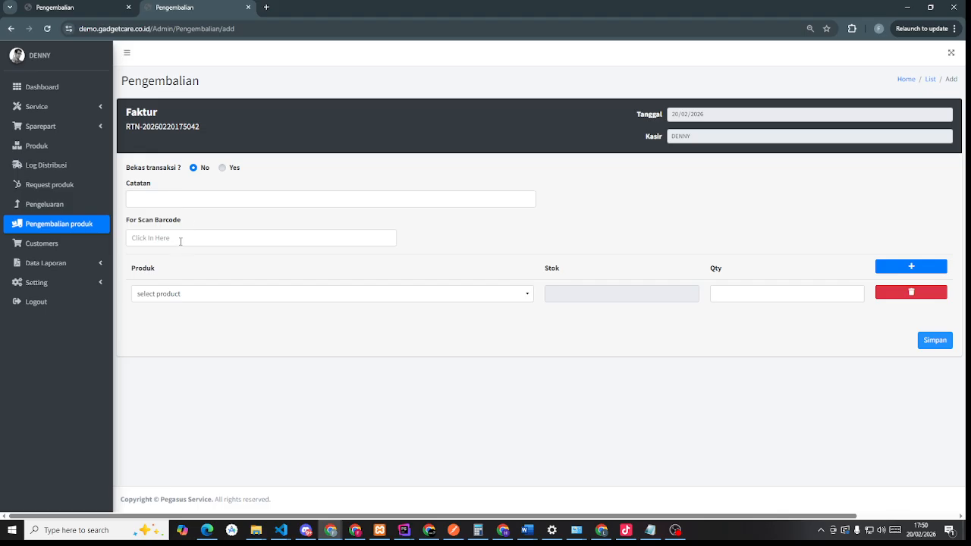
- Return 2 LCD XIOMI A3s with the note 'rusak lcd bergaris' and save it
{"action": "left_click", "coordinate": [187, 196]}
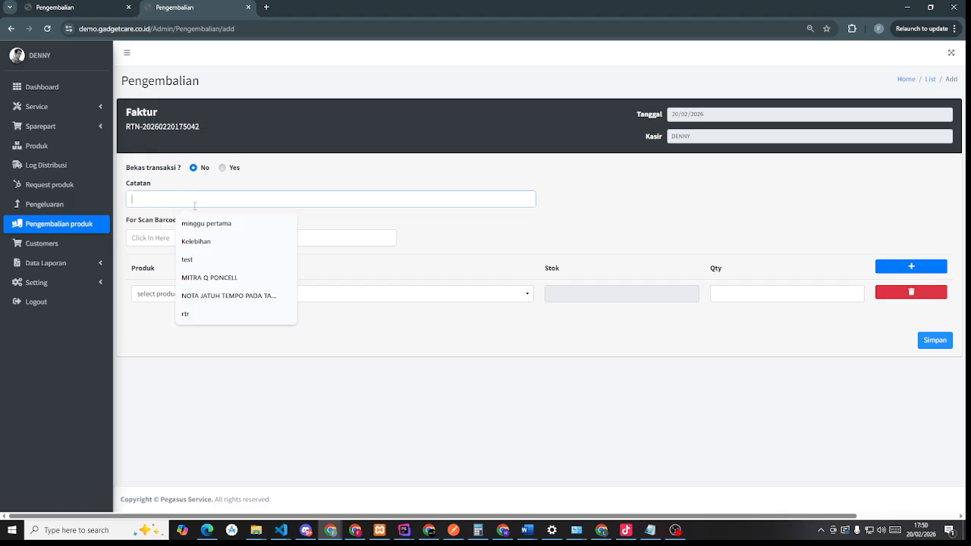
{"action": "left_click", "coordinate": [515, 295]}
{"action": "left_click", "coordinate": [316, 349]}
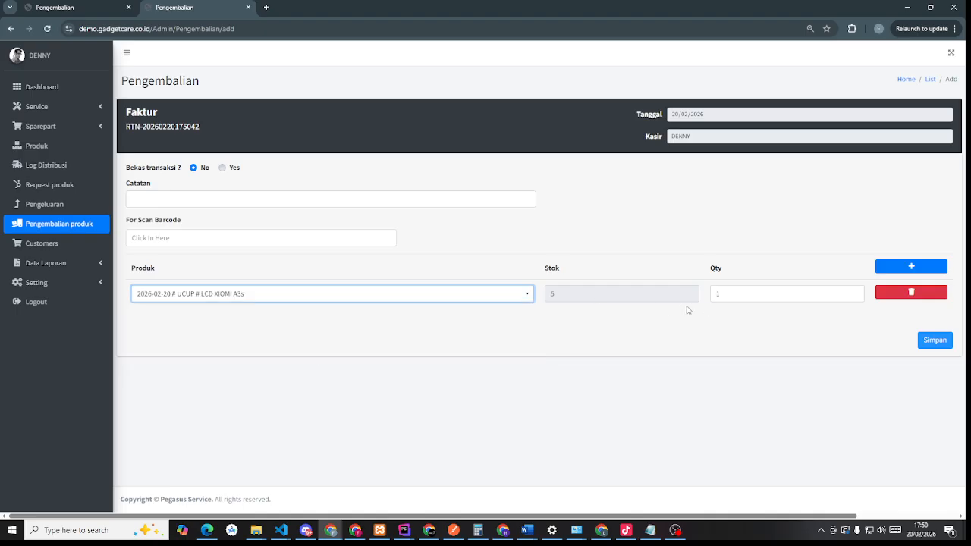
{"action": "double_click", "coordinate": [733, 296]}
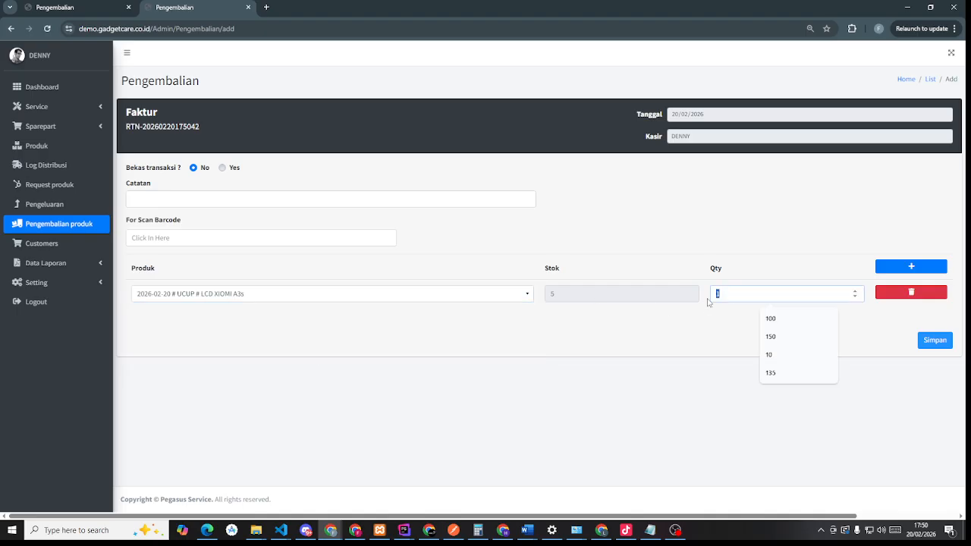
{"action": "type", "text": "2"}
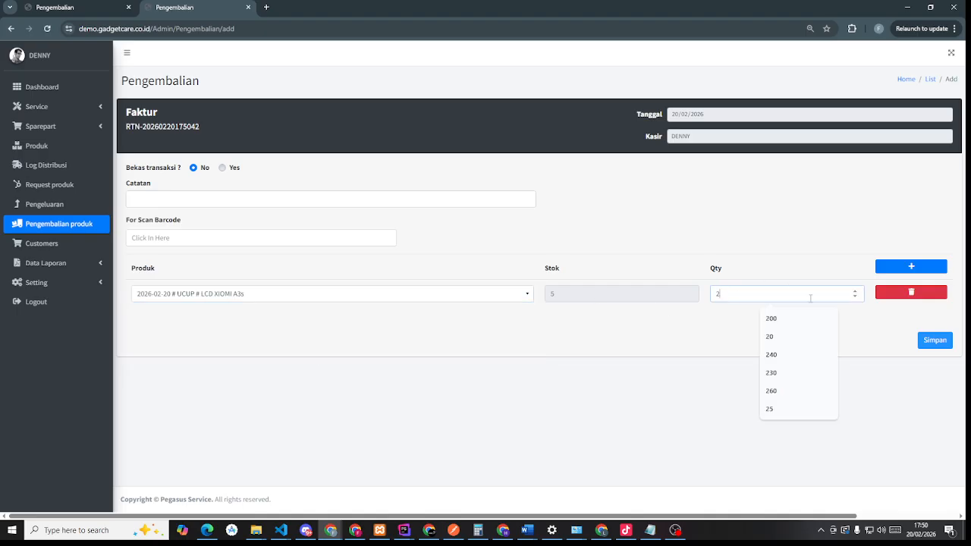
{"action": "left_click", "coordinate": [950, 346]}
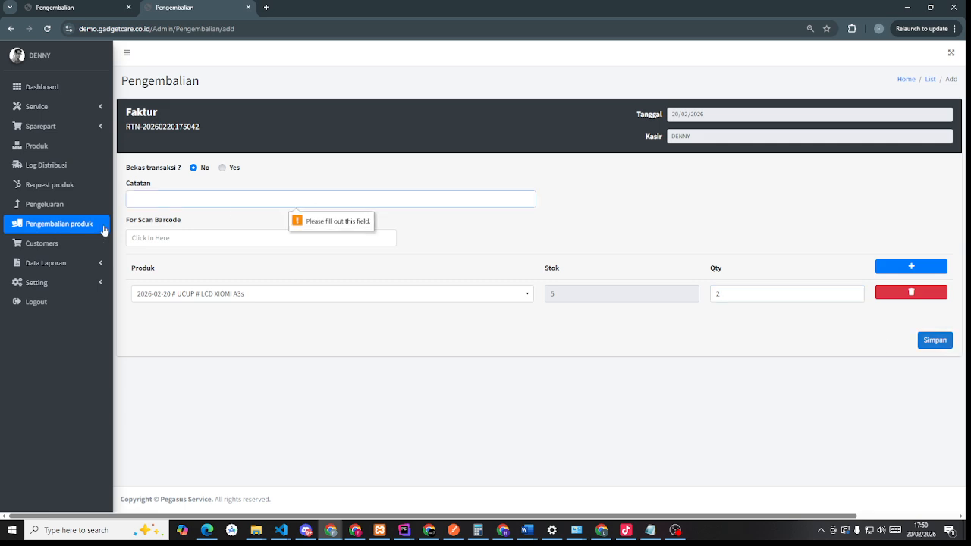
{"action": "left_click", "coordinate": [241, 201]}
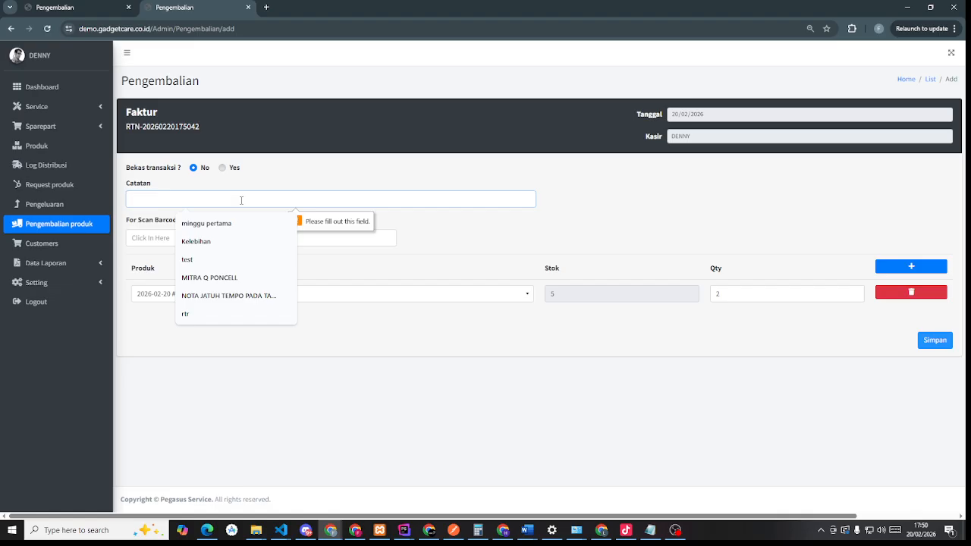
{"action": "type", "text": "rusak lcd bergaris"}
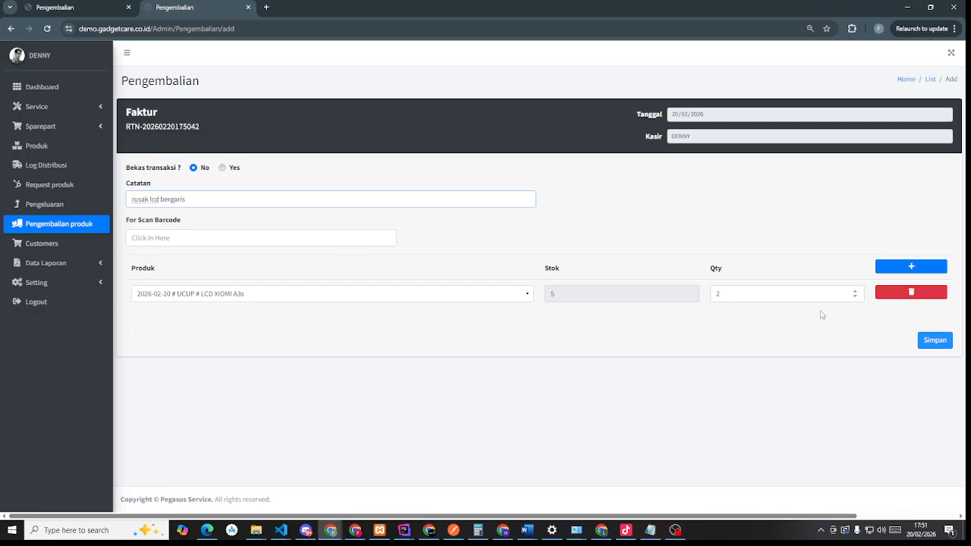
{"action": "left_click", "coordinate": [938, 342]}
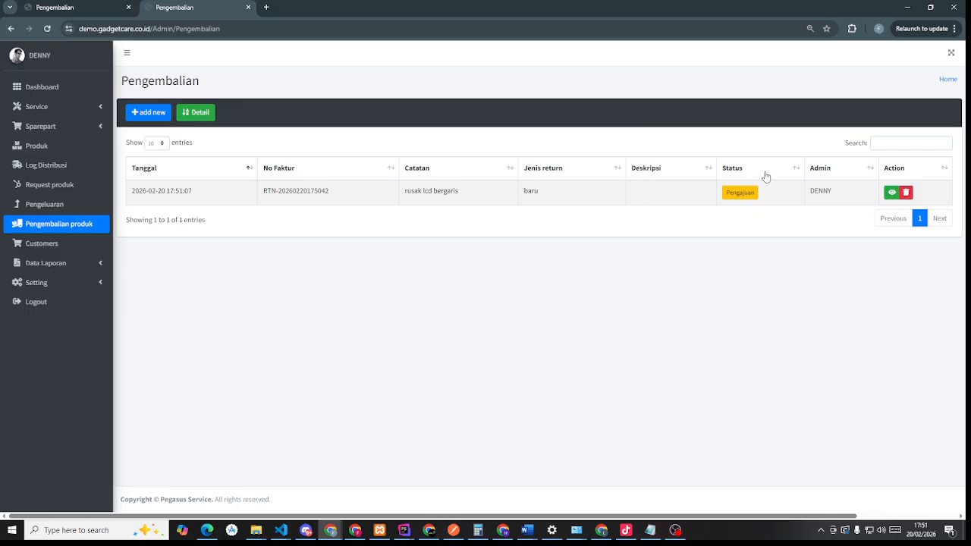
{"action": "left_click", "coordinate": [46, 12]}
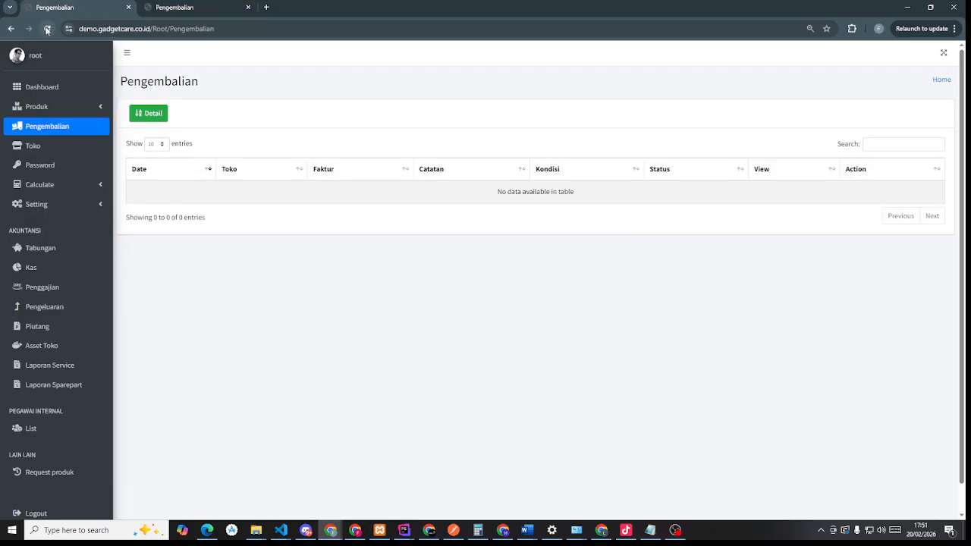
{"action": "left_click", "coordinate": [47, 29]}
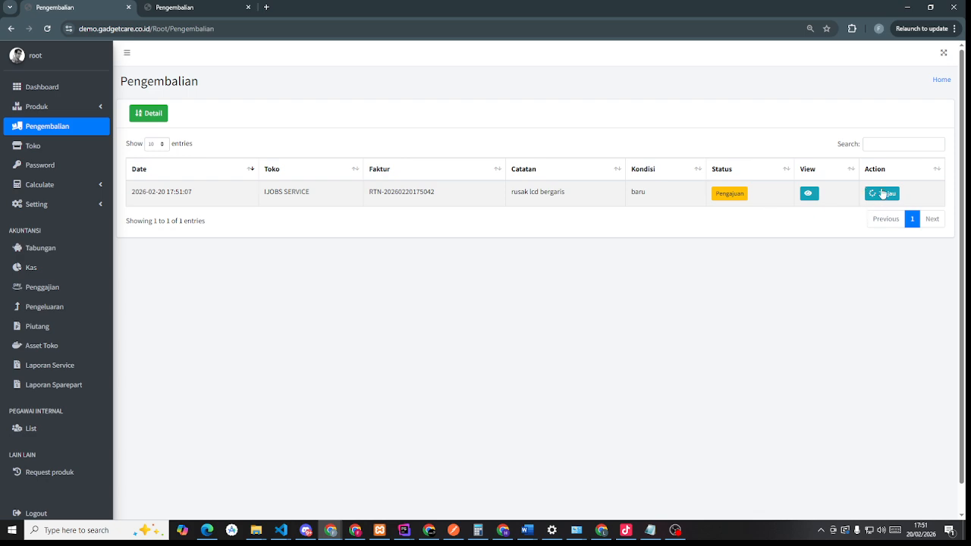
{"action": "left_click", "coordinate": [883, 194]}
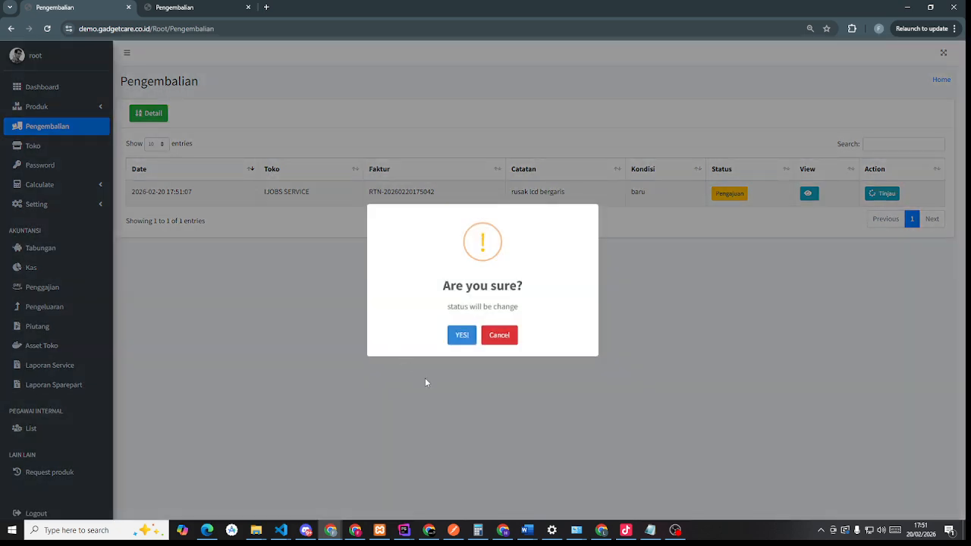
{"action": "left_click", "coordinate": [463, 343]}
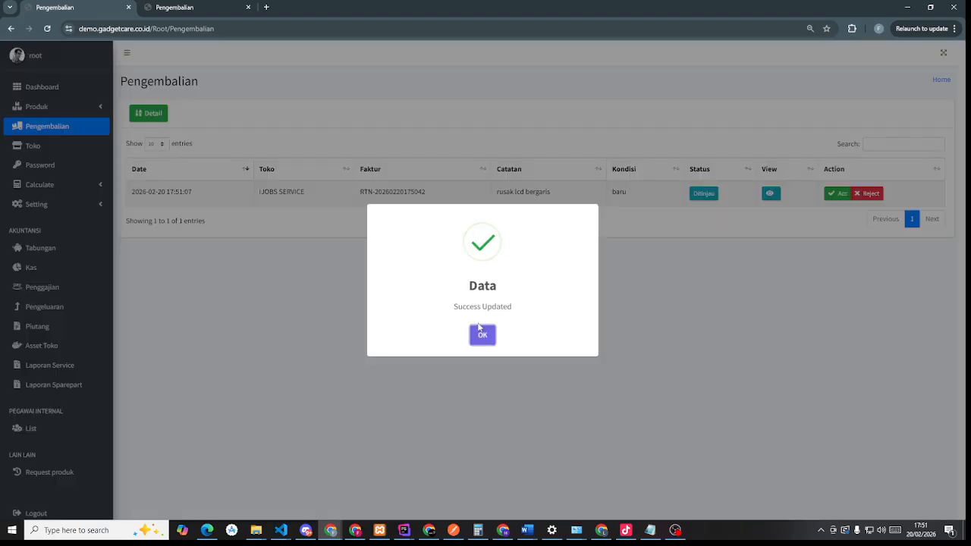
{"action": "left_click", "coordinate": [481, 334]}
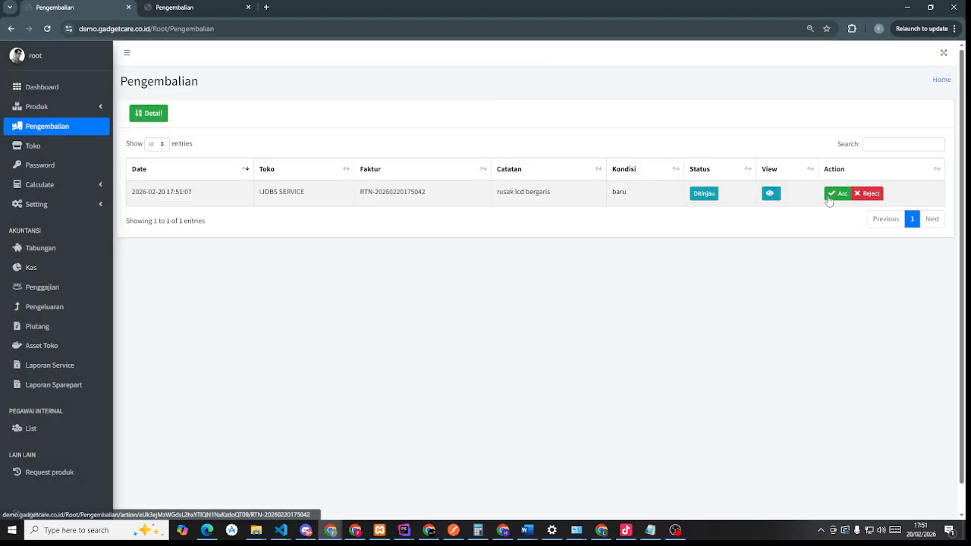
- Cancel the Acc prompt, check the central Produk list, and return to Pengembalian
{"action": "left_click", "coordinate": [830, 197]}
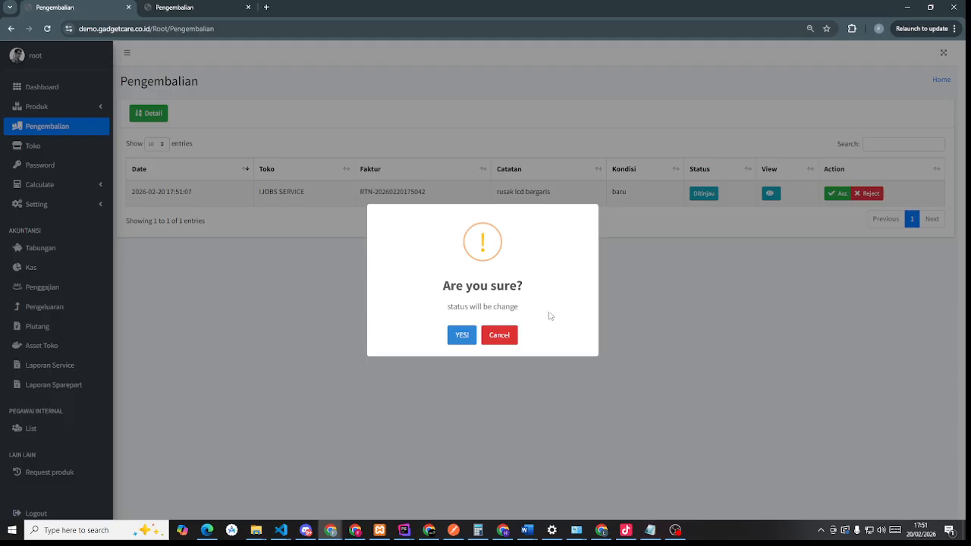
{"action": "left_click", "coordinate": [180, 9]}
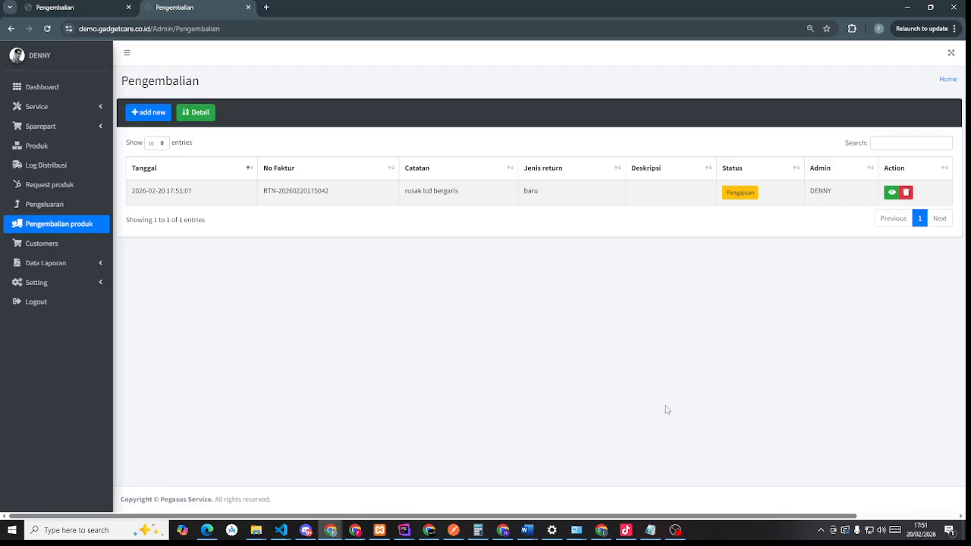
{"action": "left_click", "coordinate": [99, 4]}
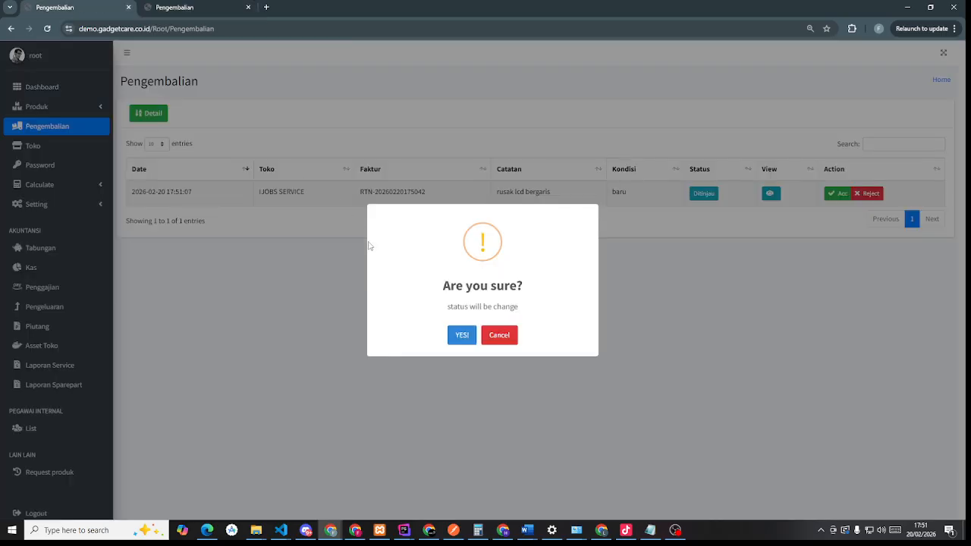
{"action": "left_click", "coordinate": [513, 336]}
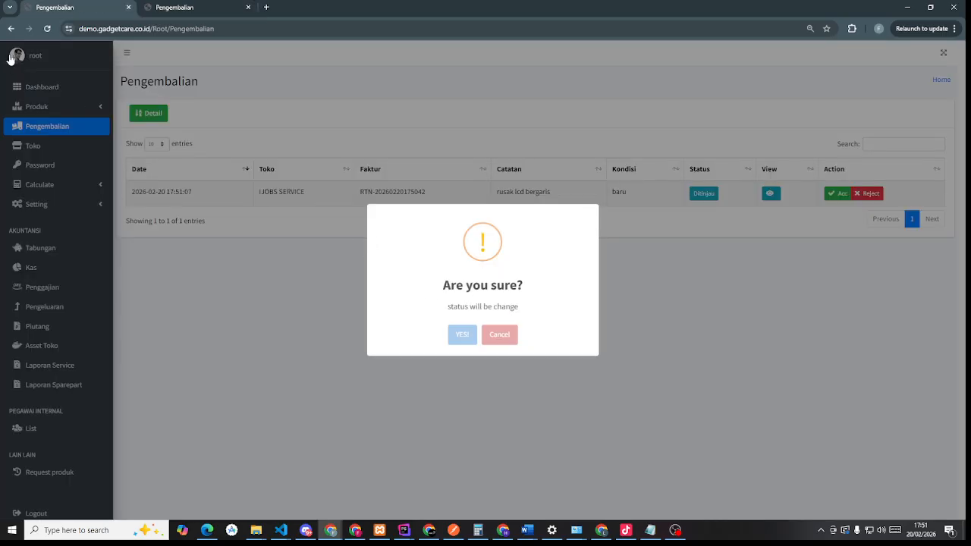
{"action": "left_click", "coordinate": [66, 109]}
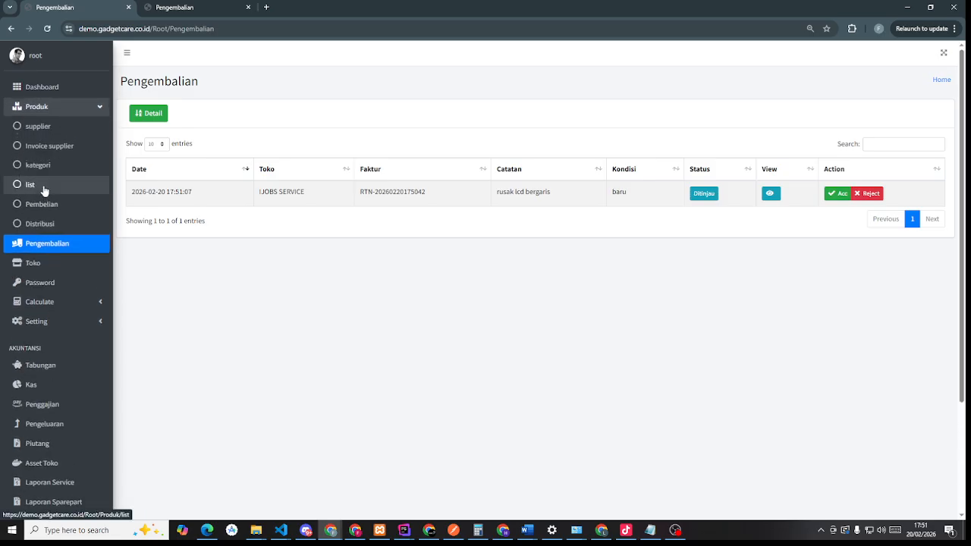
{"action": "left_click", "coordinate": [44, 185]}
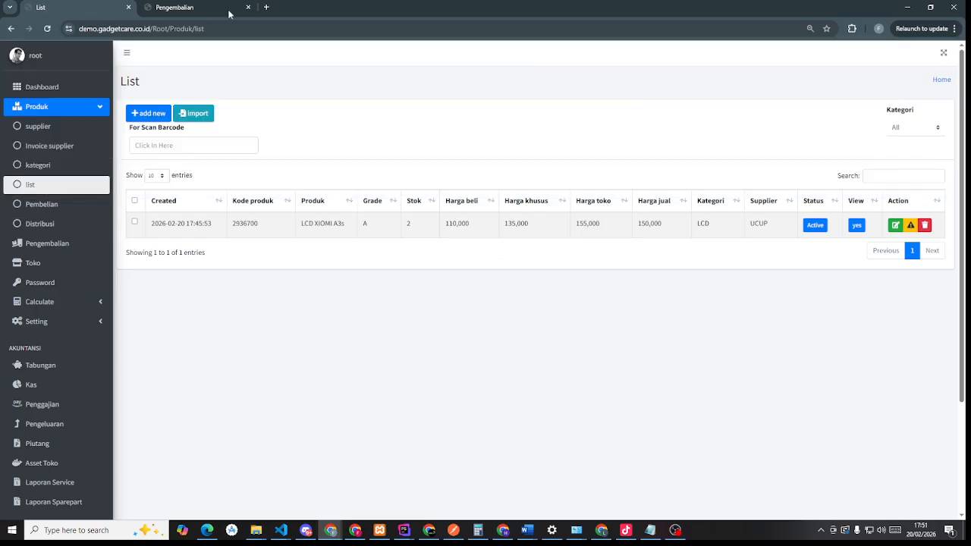
{"action": "left_click", "coordinate": [43, 244]}
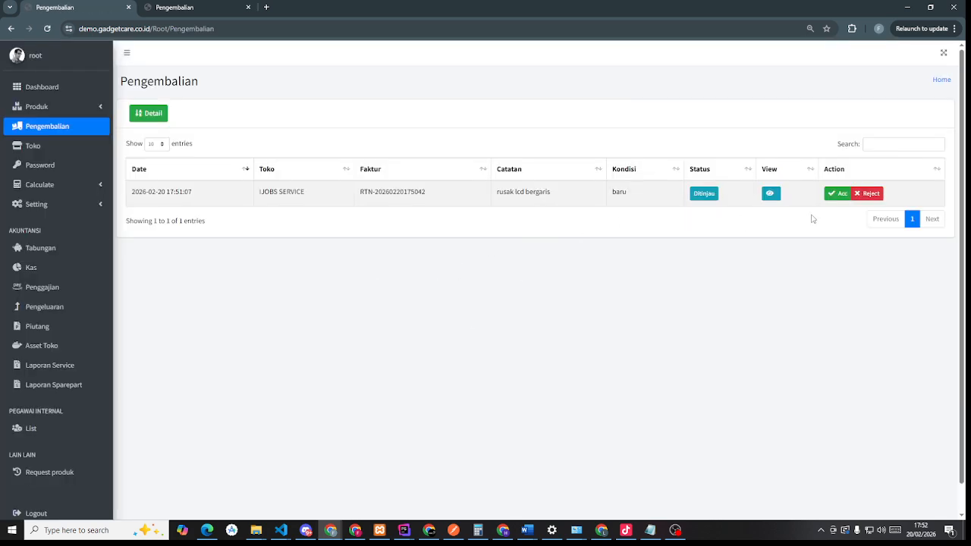
- Accept the reviewed LCD return with Acc and check the central product list stock
{"action": "left_click", "coordinate": [842, 195]}
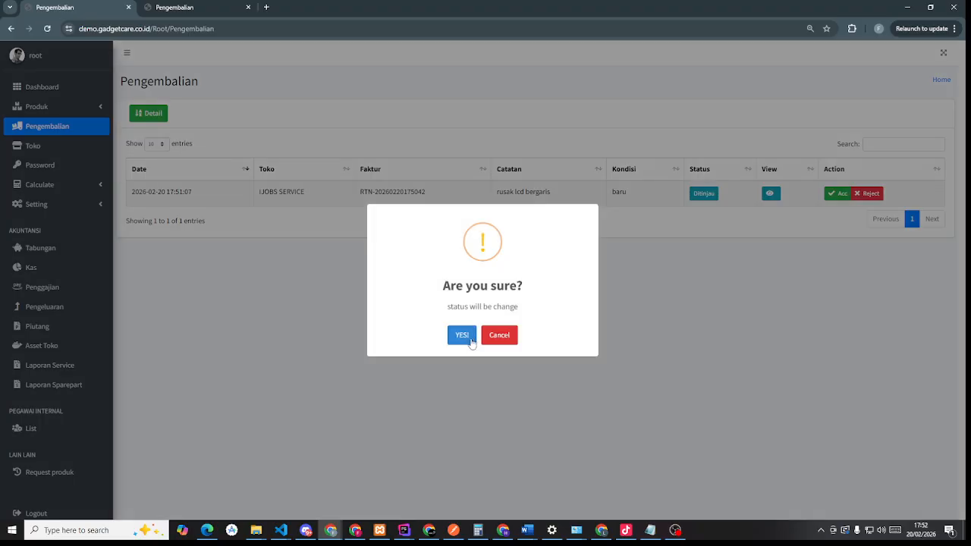
{"action": "left_click", "coordinate": [470, 339]}
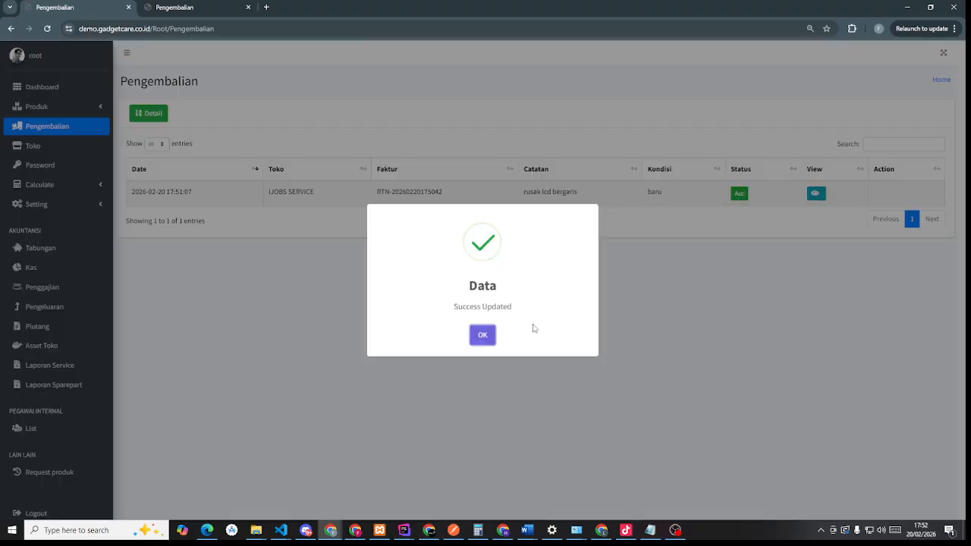
{"action": "left_click", "coordinate": [490, 340]}
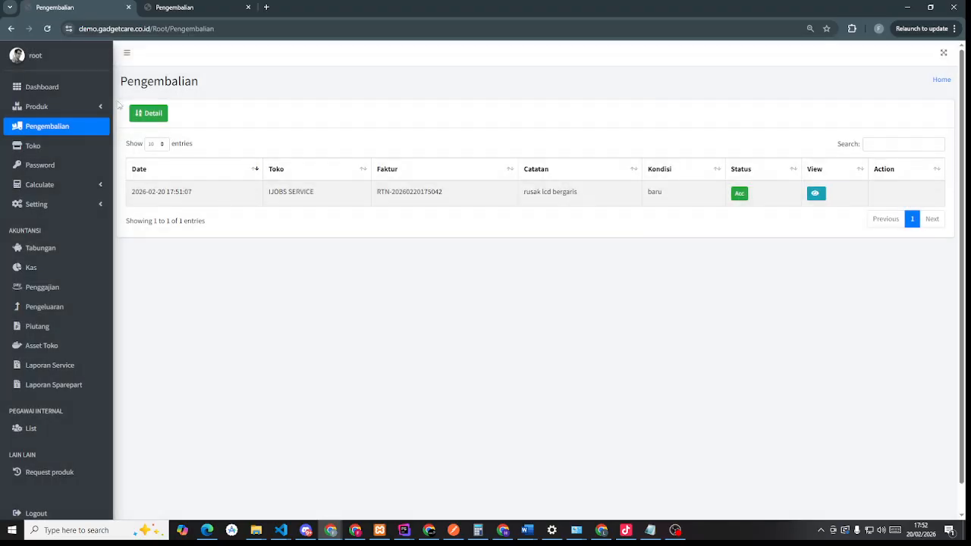
{"action": "left_click", "coordinate": [49, 110]}
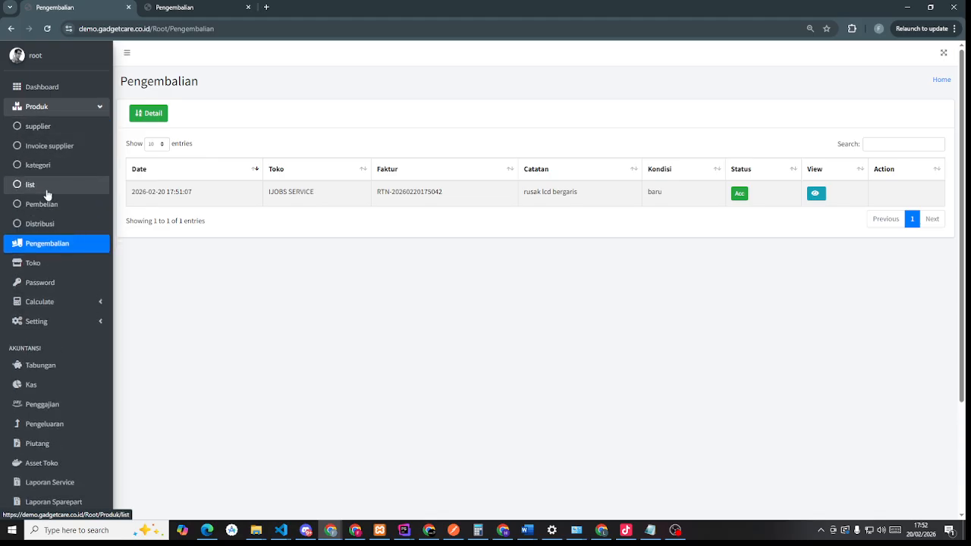
{"action": "left_click", "coordinate": [48, 191]}
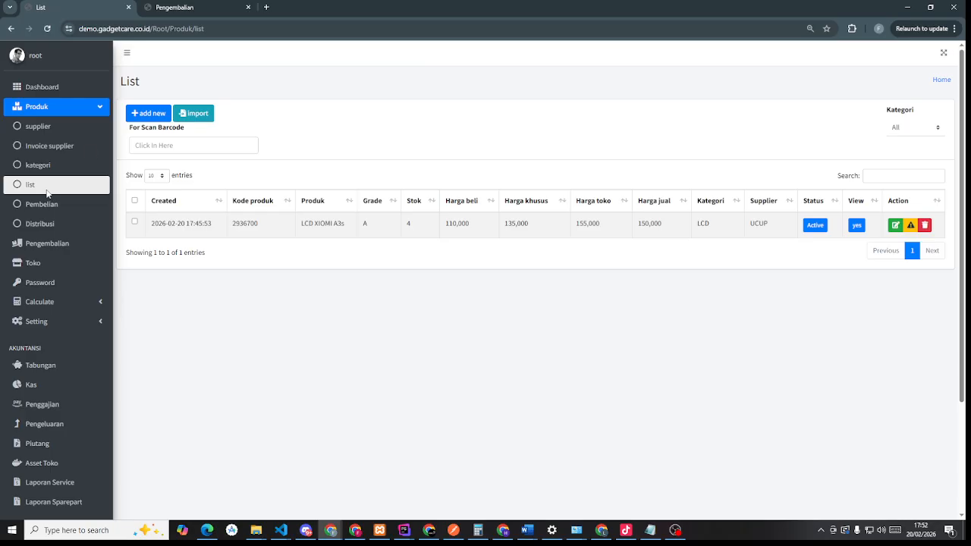
- Confirm in the store's session the return reads Diterima and LCD XIOMI A3s stock is 3
{"action": "left_click", "coordinate": [185, 6]}
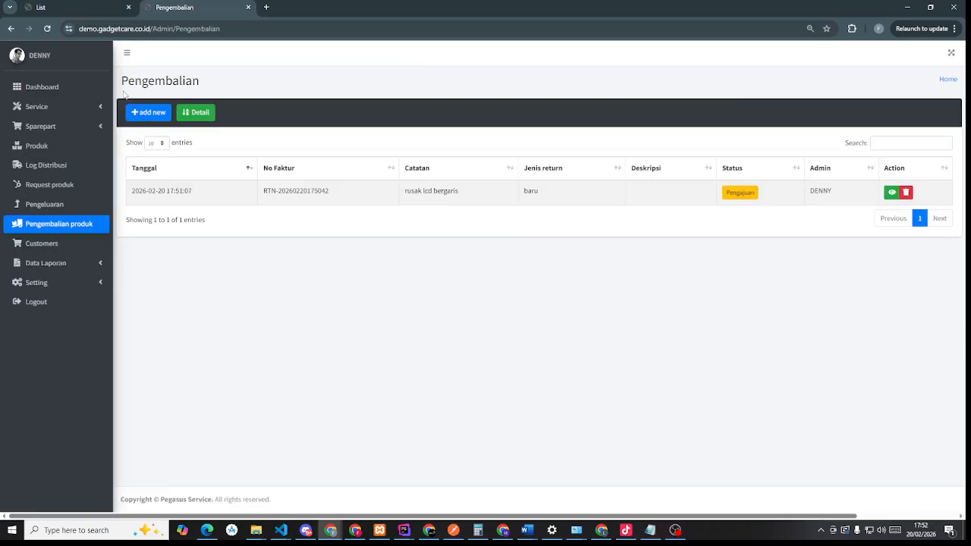
{"action": "left_click", "coordinate": [46, 28]}
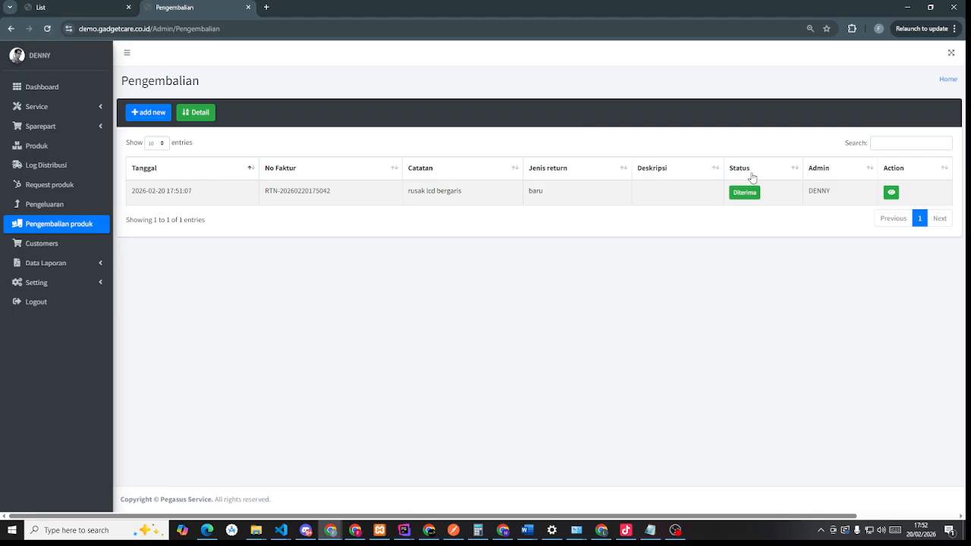
{"action": "left_click", "coordinate": [82, 129]}
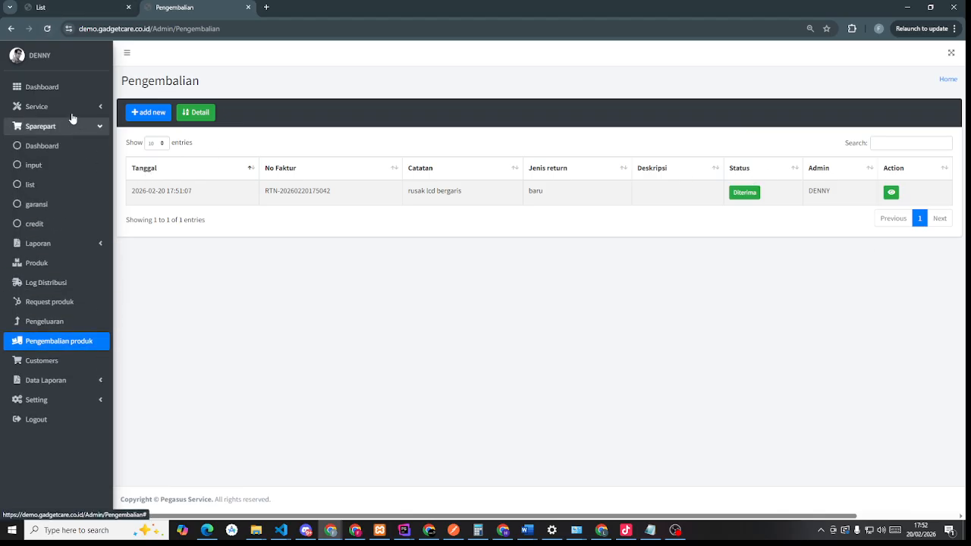
{"action": "left_click", "coordinate": [72, 113]}
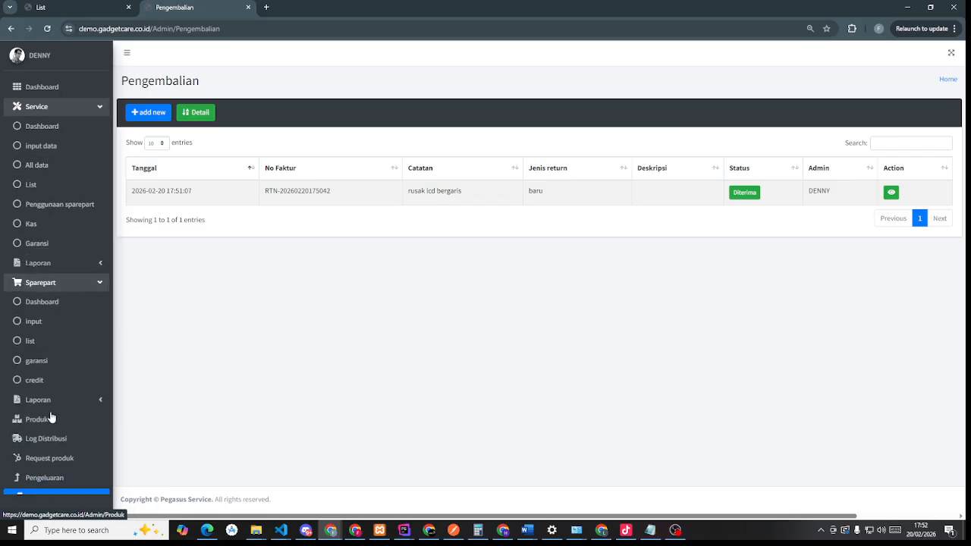
{"action": "left_click", "coordinate": [42, 421]}
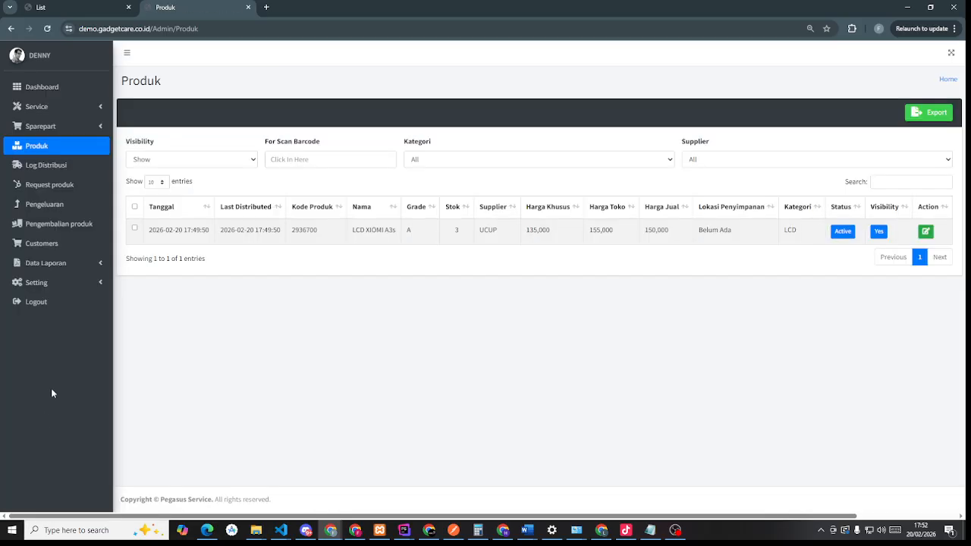
{"action": "double_click", "coordinate": [448, 232]}
{"action": "left_click", "coordinate": [462, 281]}
{"action": "left_click", "coordinate": [94, 12]}
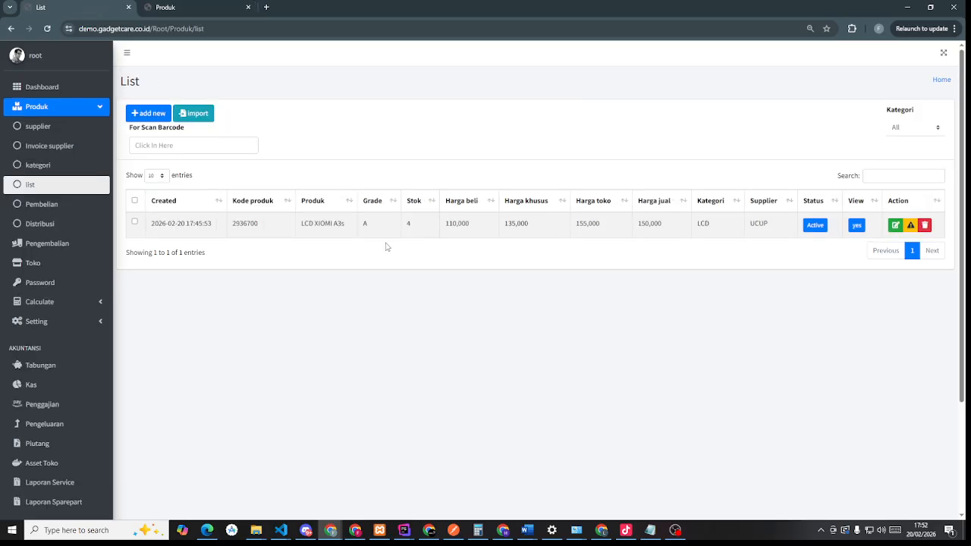
{"action": "left_click", "coordinate": [47, 244]}
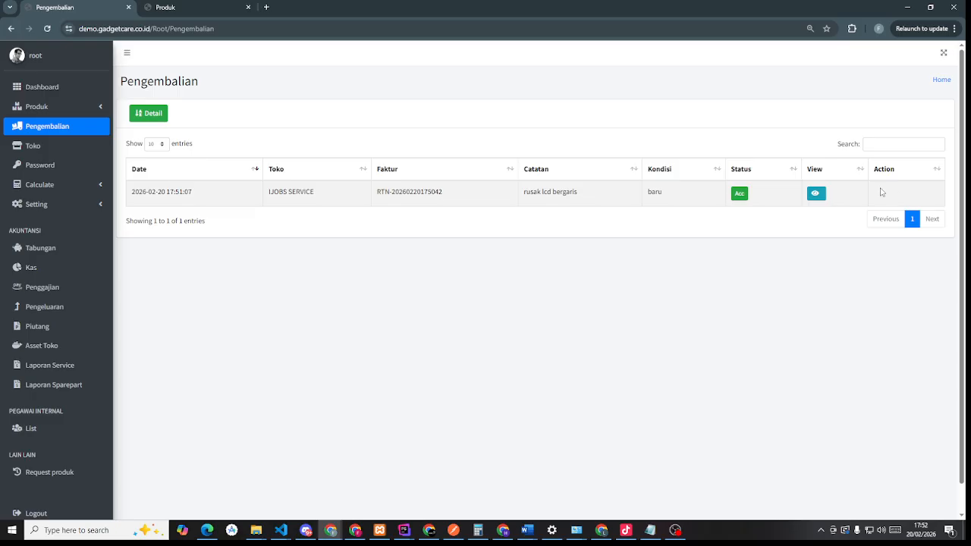
- From the Toko list, cancel a status change and open IJOBS SERVICE's service dashboard
{"action": "left_click", "coordinate": [56, 147]}
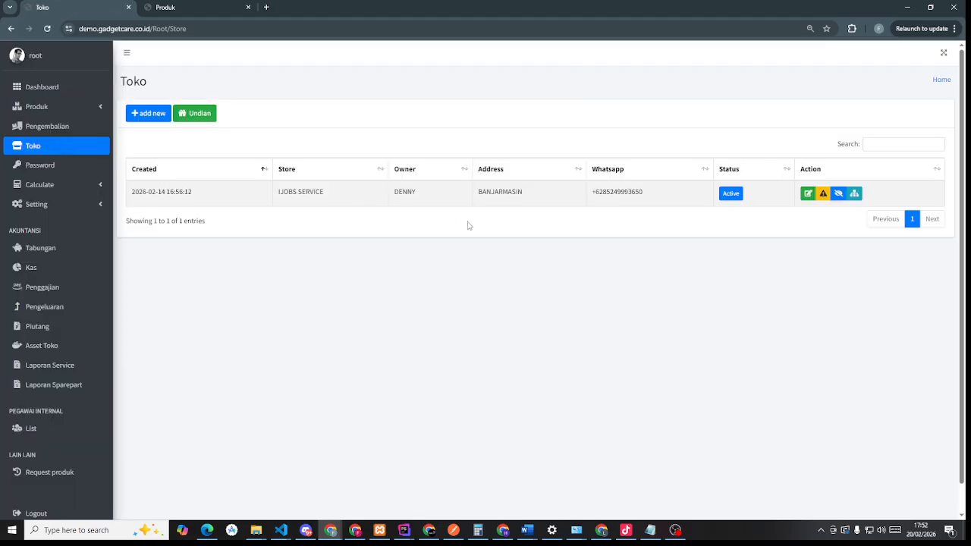
{"action": "left_click", "coordinate": [822, 195]}
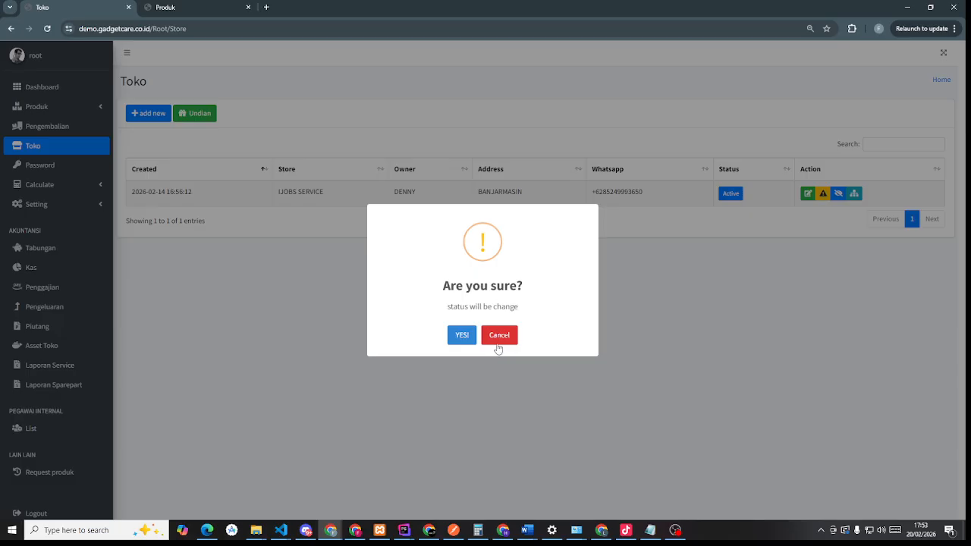
{"action": "left_click", "coordinate": [499, 339]}
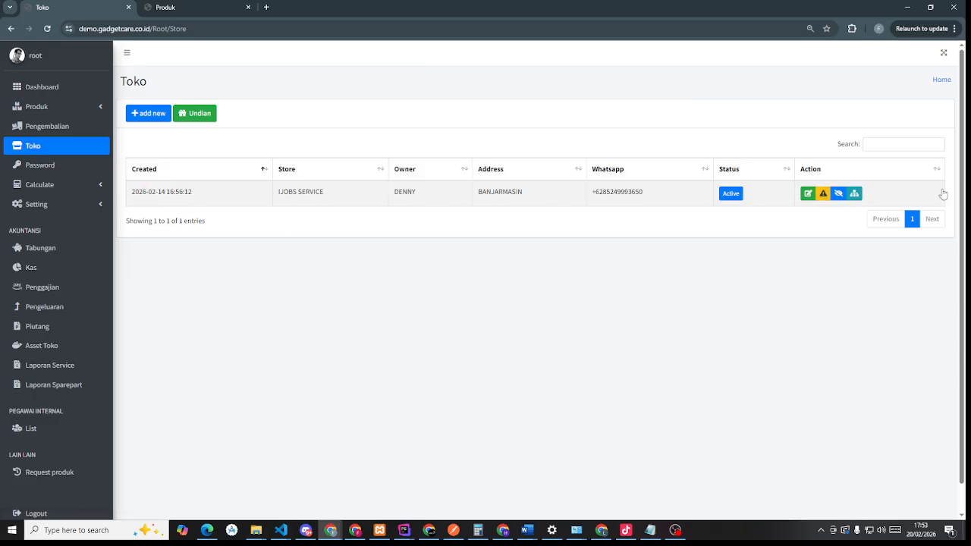
{"action": "left_click", "coordinate": [855, 193]}
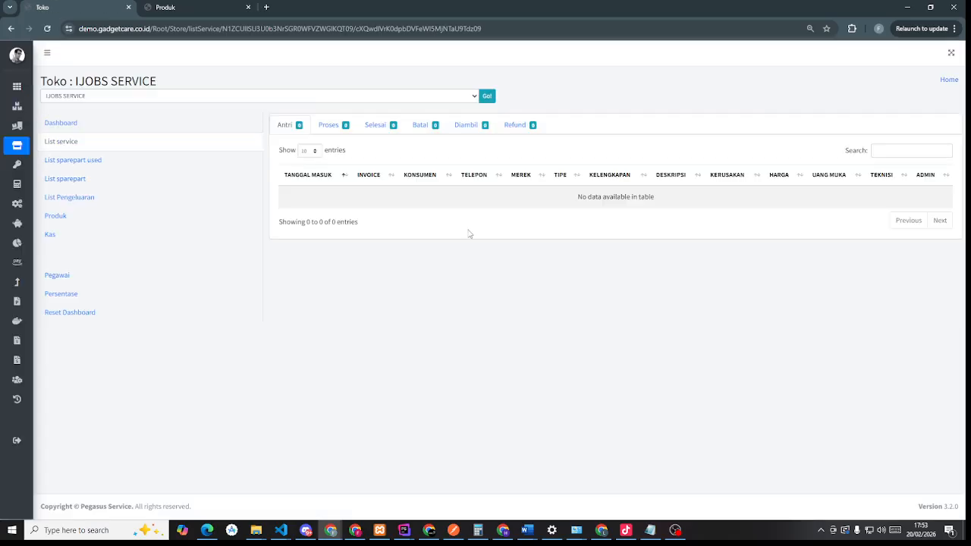
- Browse the store's Dashboard, service list, sparepart, Pengeluaran, Produk and Kas pages
{"action": "left_click", "coordinate": [64, 129]}
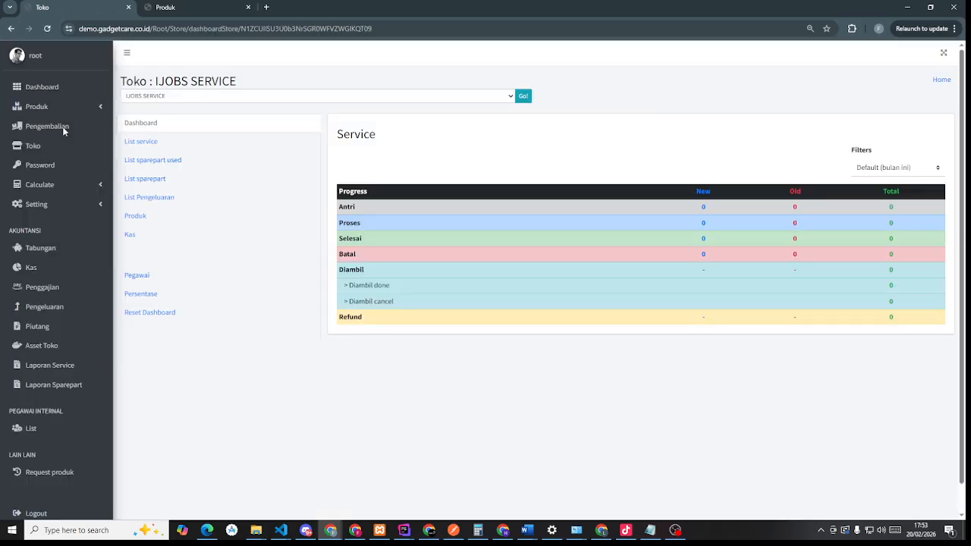
{"action": "left_click", "coordinate": [135, 143]}
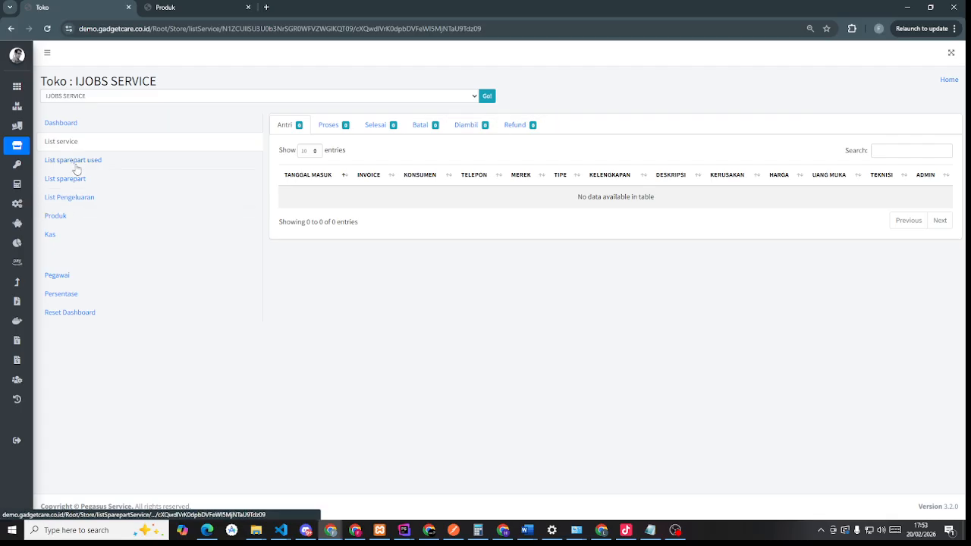
{"action": "left_click", "coordinate": [75, 166]}
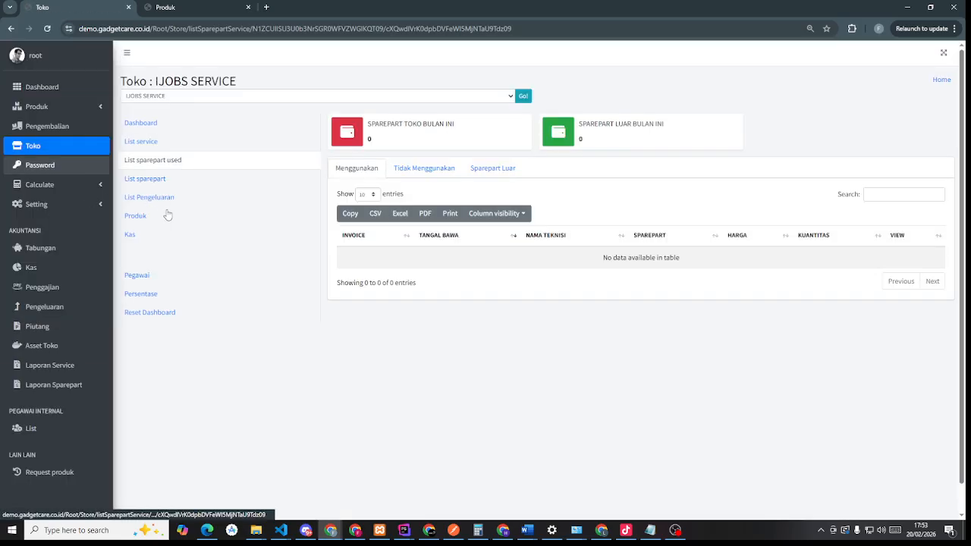
{"action": "left_click", "coordinate": [160, 182]}
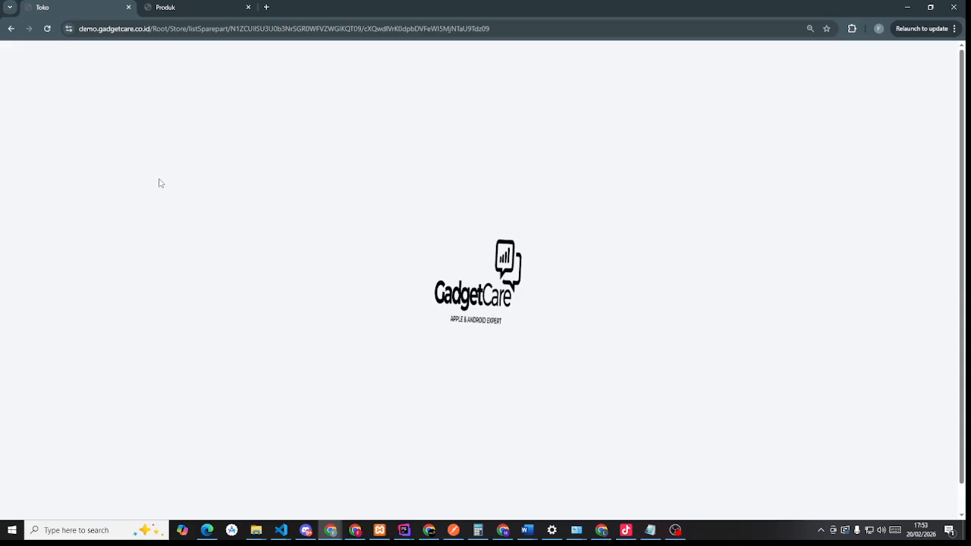
{"action": "left_click", "coordinate": [143, 201]}
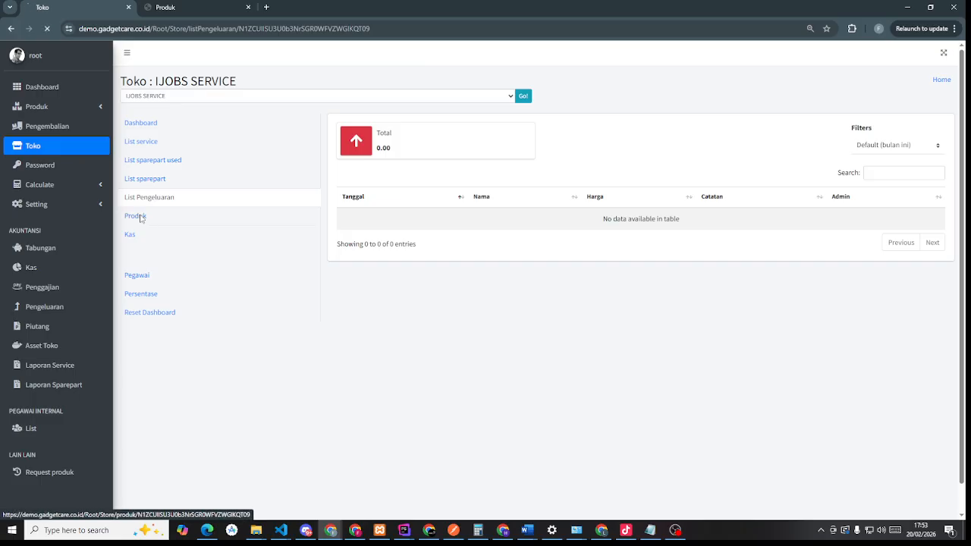
{"action": "left_click", "coordinate": [141, 219]}
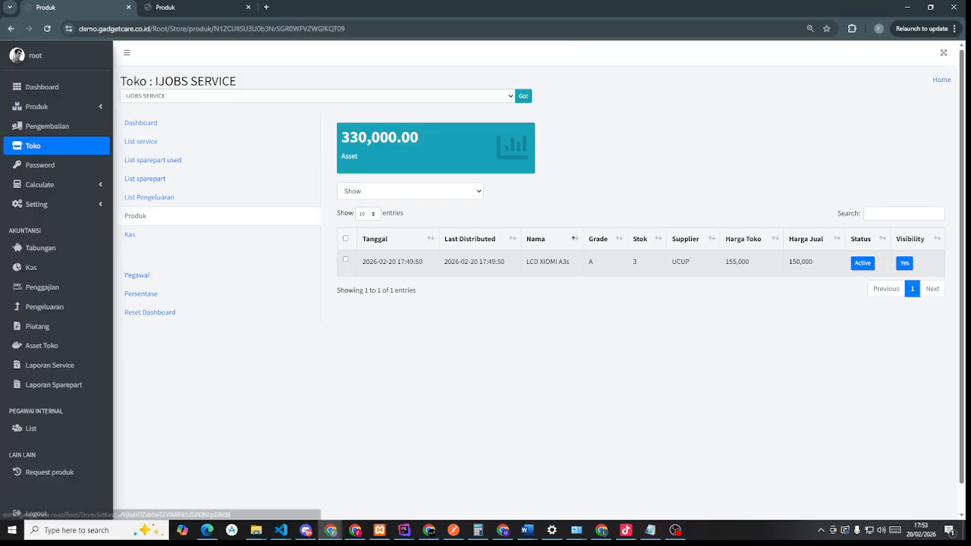
{"action": "left_click", "coordinate": [131, 237]}
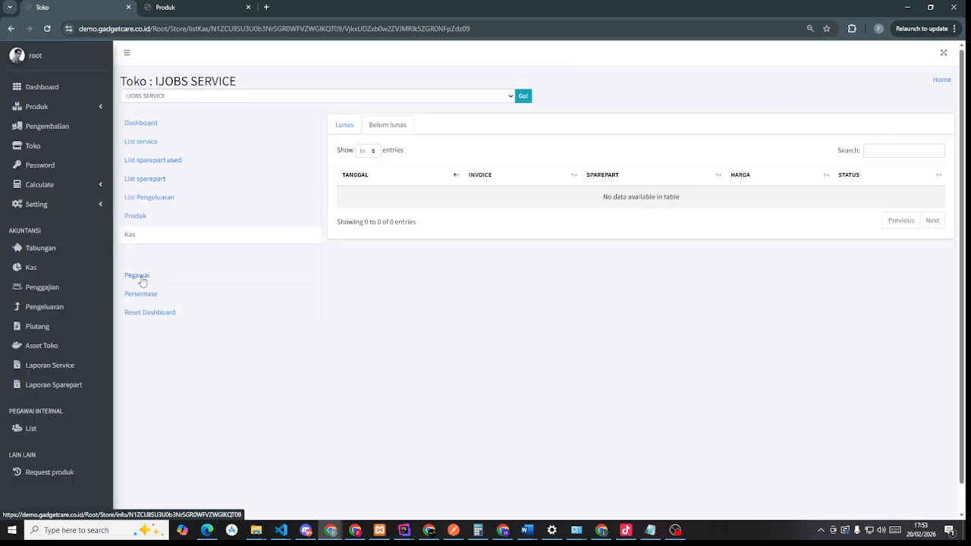
- Open the store's Pegawai list, which shows only the Active Owner account
{"action": "left_click", "coordinate": [138, 276]}
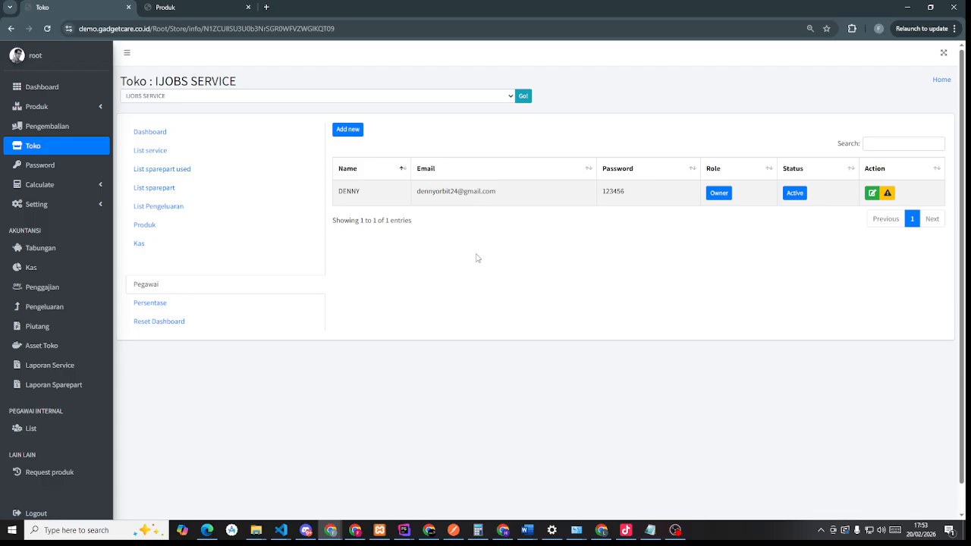
{"action": "left_click", "coordinate": [200, 9]}
{"action": "left_click", "coordinate": [234, 28]}
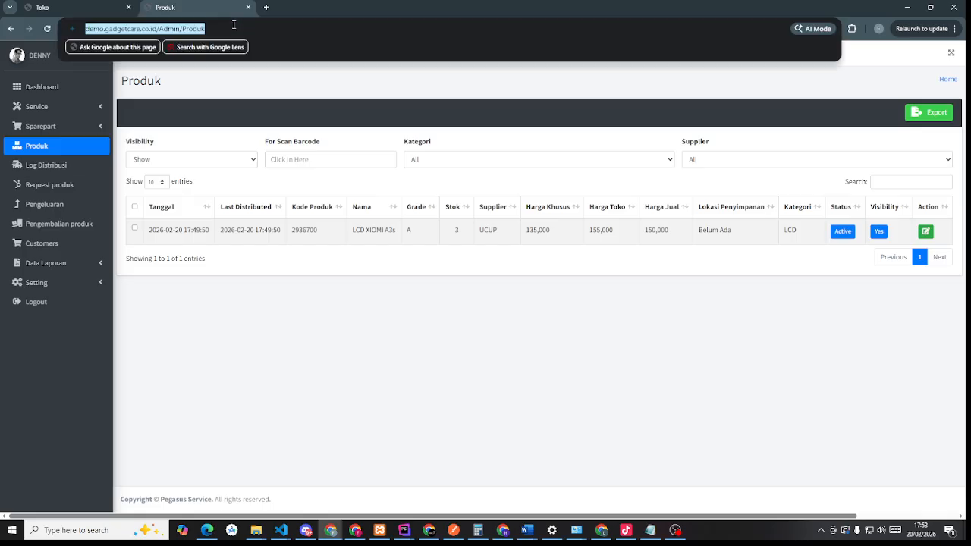
{"action": "left_click", "coordinate": [113, 7]}
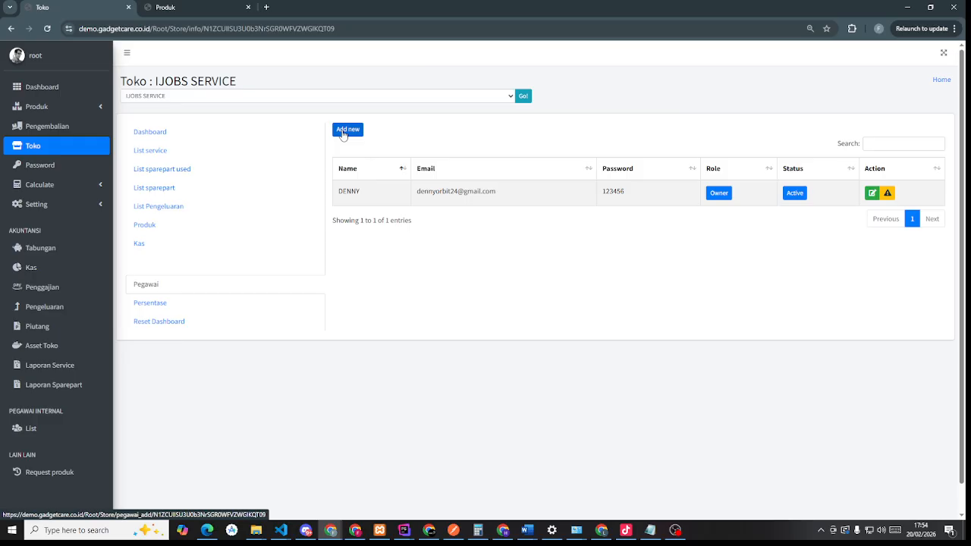
- Open the Add new employee form and enter the new employee's name and email
{"action": "left_click", "coordinate": [341, 135]}
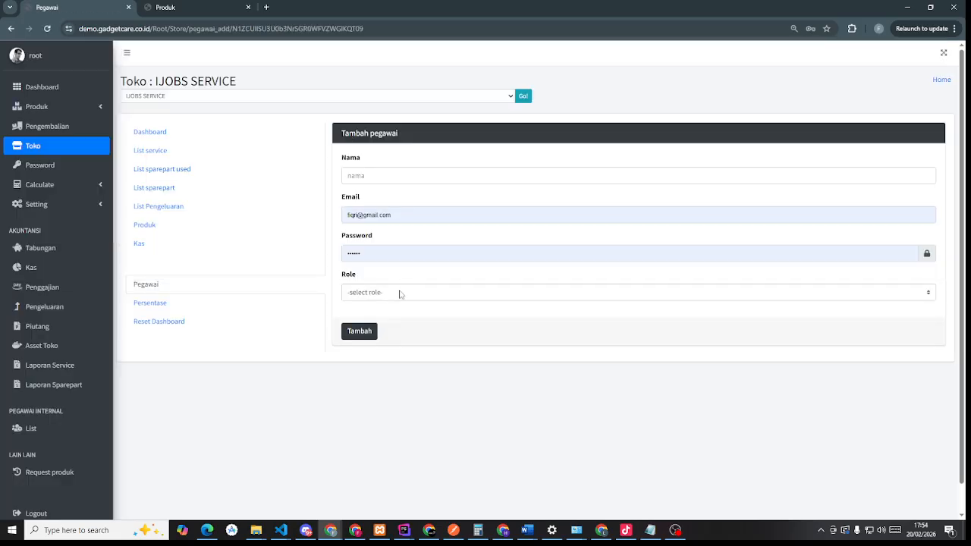
{"action": "left_click", "coordinate": [401, 294]}
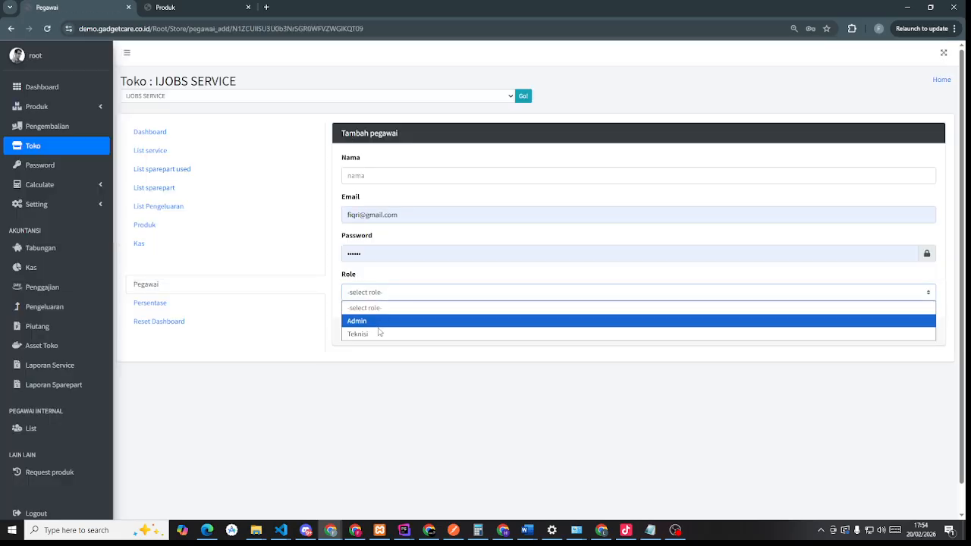
{"action": "left_click", "coordinate": [383, 295]}
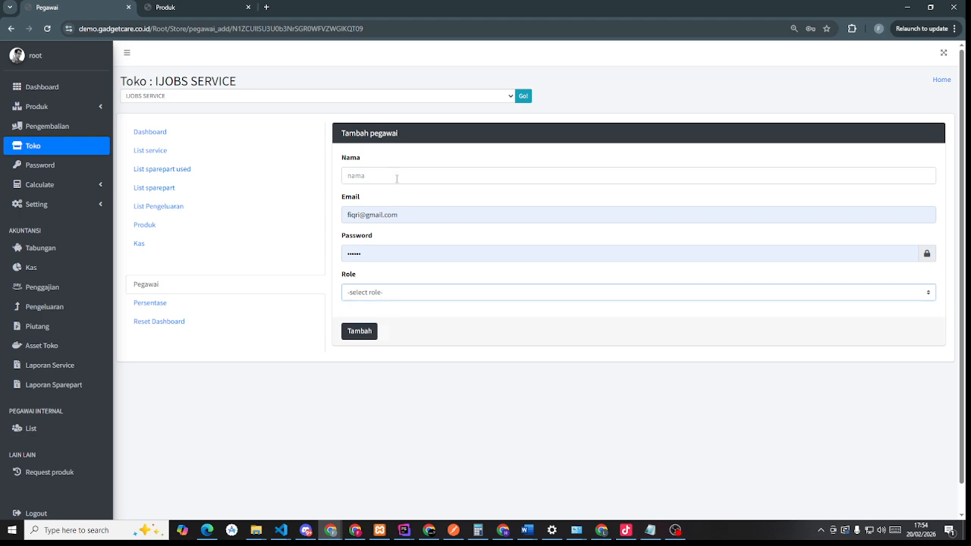
{"action": "left_click", "coordinate": [395, 175]}
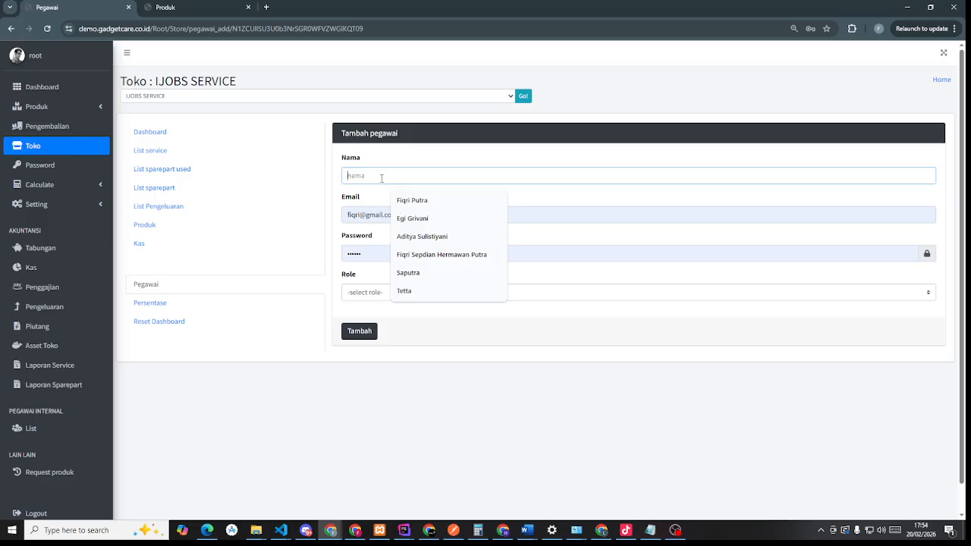
{"action": "type", "text": "Ucup"}
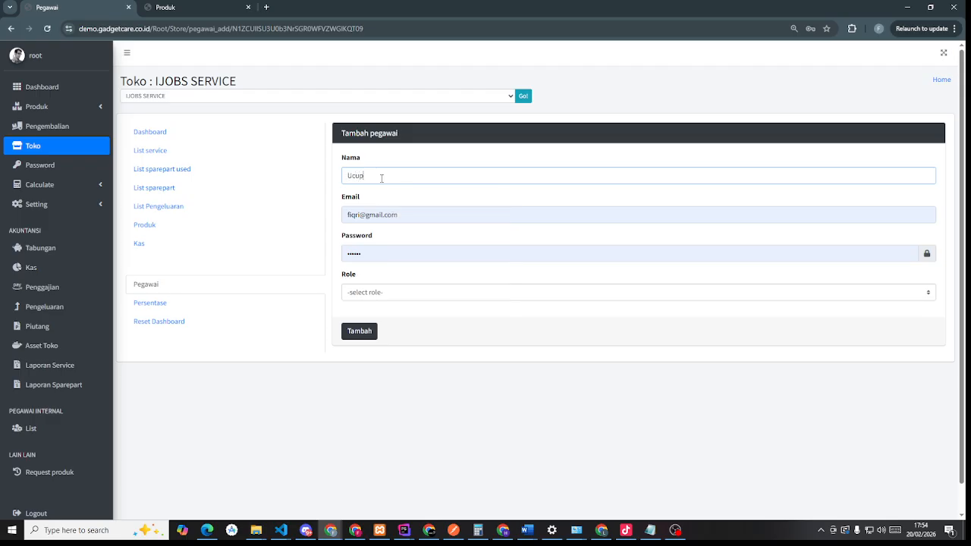
{"action": "left_click_drag", "start_coordinate": [360, 215], "coordinate": [342, 222]}
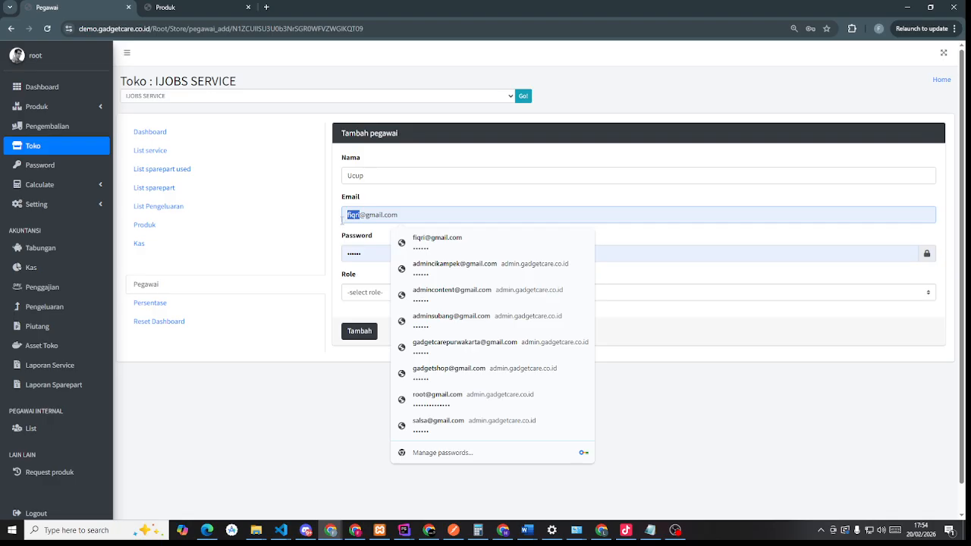
{"action": "type", "text": "ucup"}
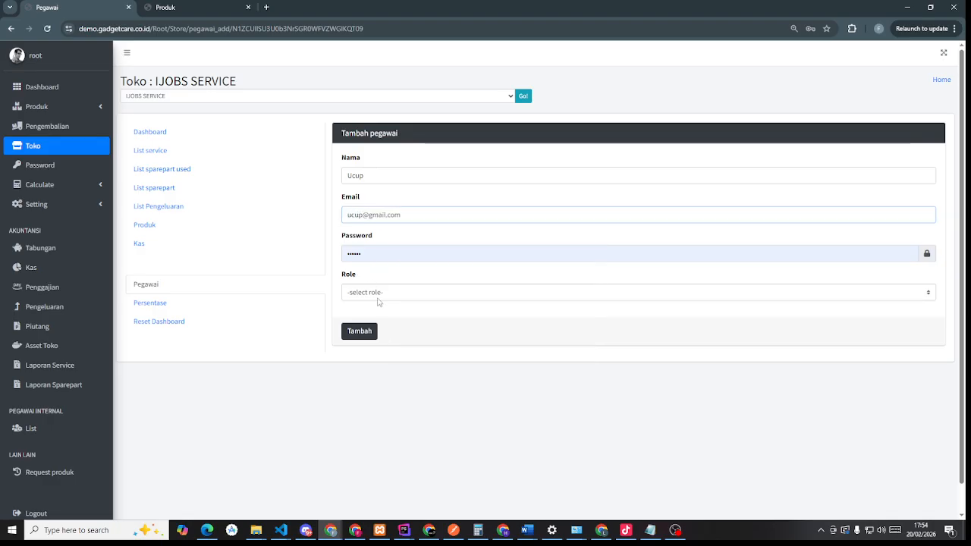
- Give the employee the Admin role, save with Tambah, and dismiss the popups
{"action": "left_click", "coordinate": [379, 296]}
{"action": "left_click", "coordinate": [370, 317]}
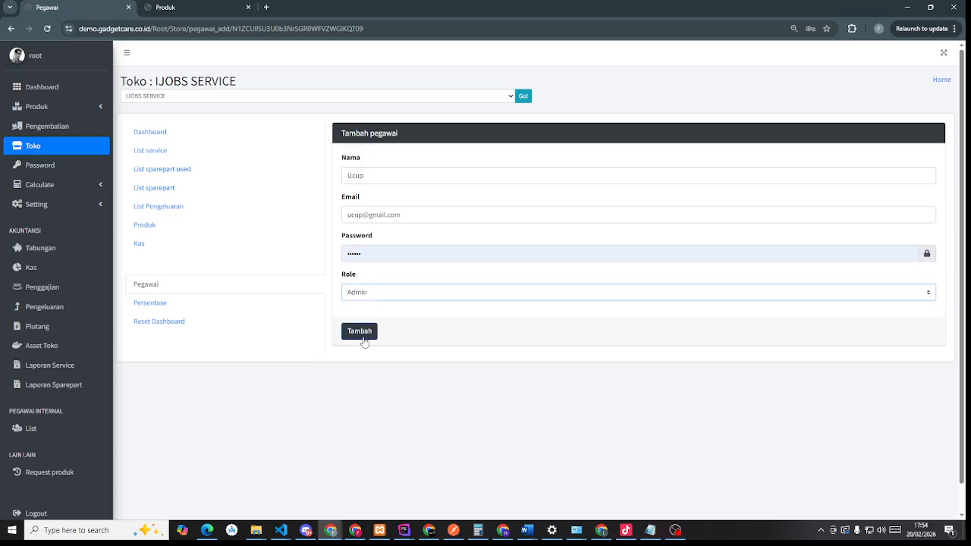
{"action": "left_click", "coordinate": [361, 334]}
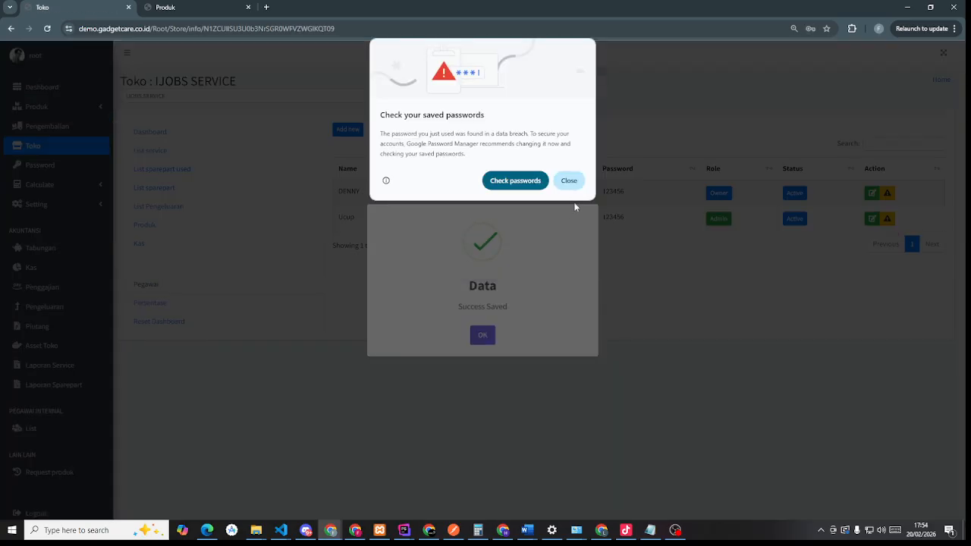
{"action": "left_click", "coordinate": [569, 180]}
{"action": "left_click", "coordinate": [479, 347]}
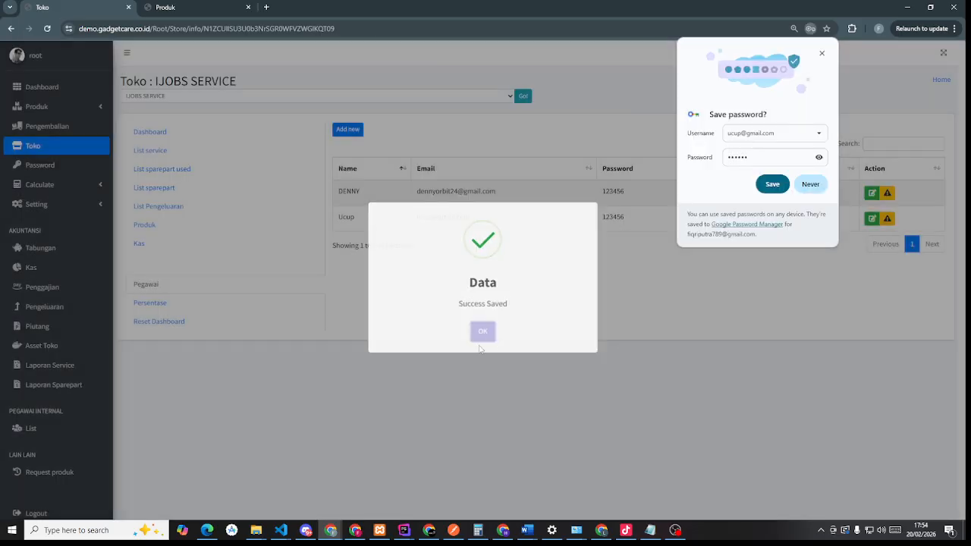
{"action": "left_click", "coordinate": [823, 55]}
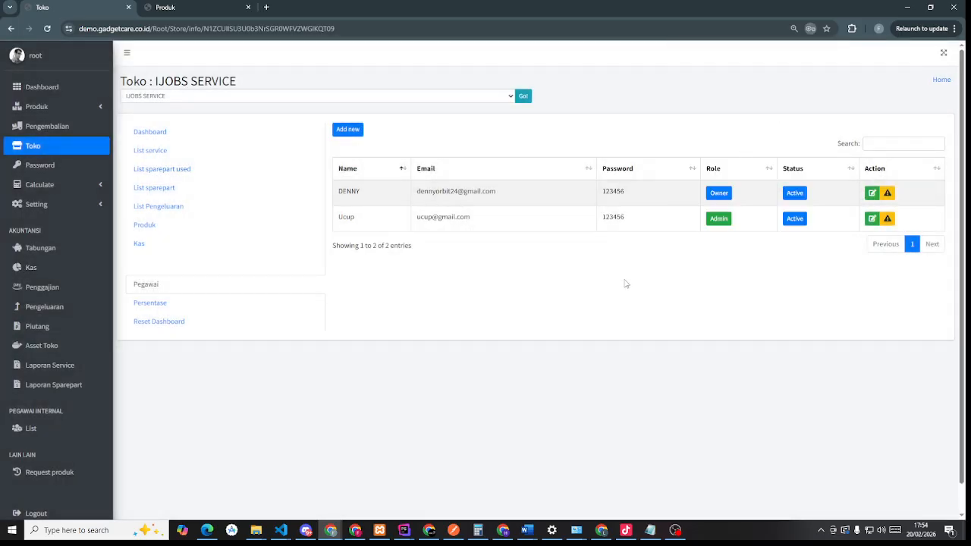
- Add another employee with name, email and new password, give them the Teknisi role, and save
{"action": "left_click", "coordinate": [349, 130]}
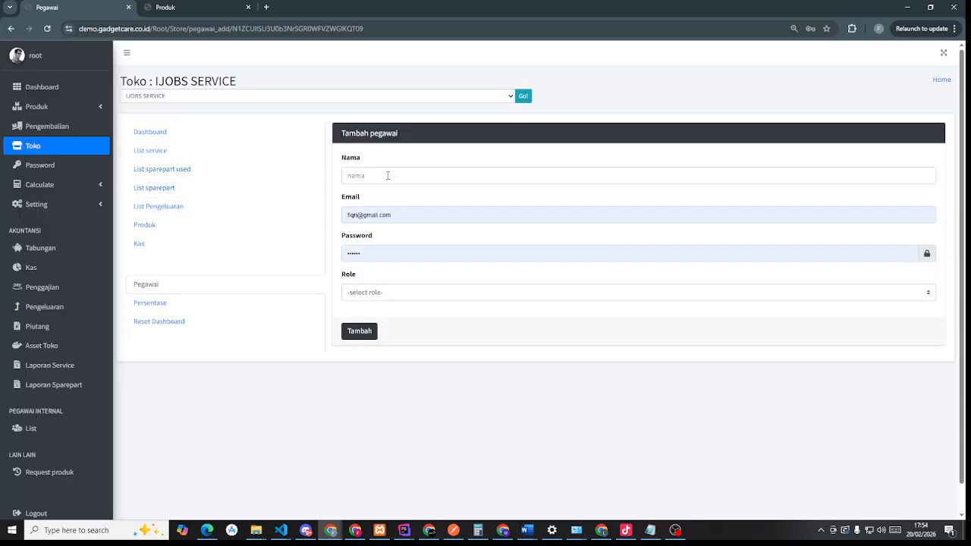
{"action": "left_click", "coordinate": [387, 175]}
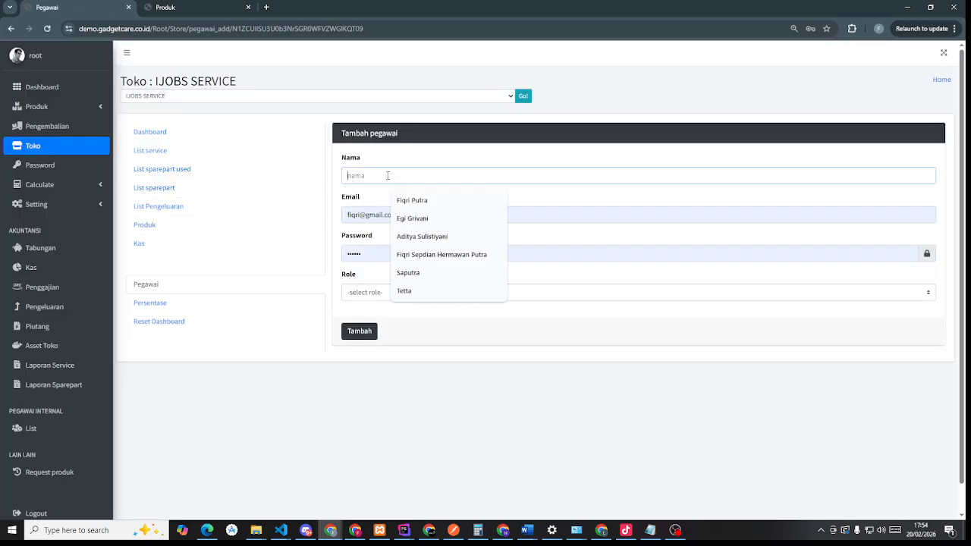
{"action": "type", "text": "fiqri"}
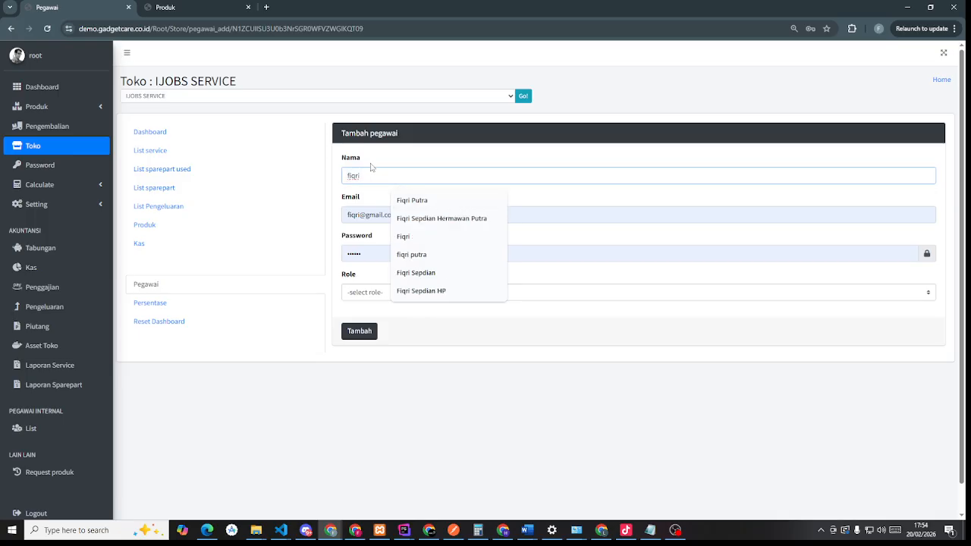
{"action": "left_click_drag", "start_coordinate": [366, 252], "coordinate": [343, 253]}
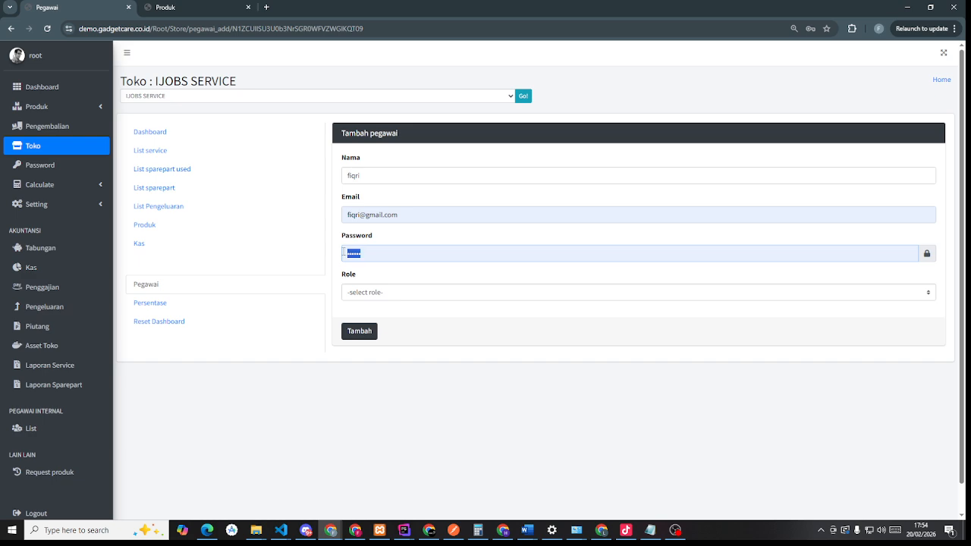
{"action": "type", "text": "•"}
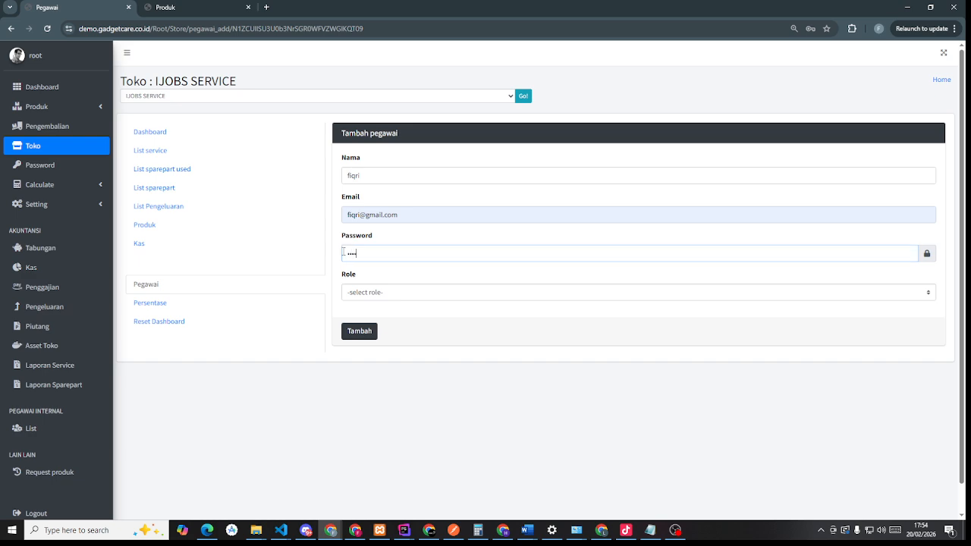
{"action": "left_click", "coordinate": [363, 298]}
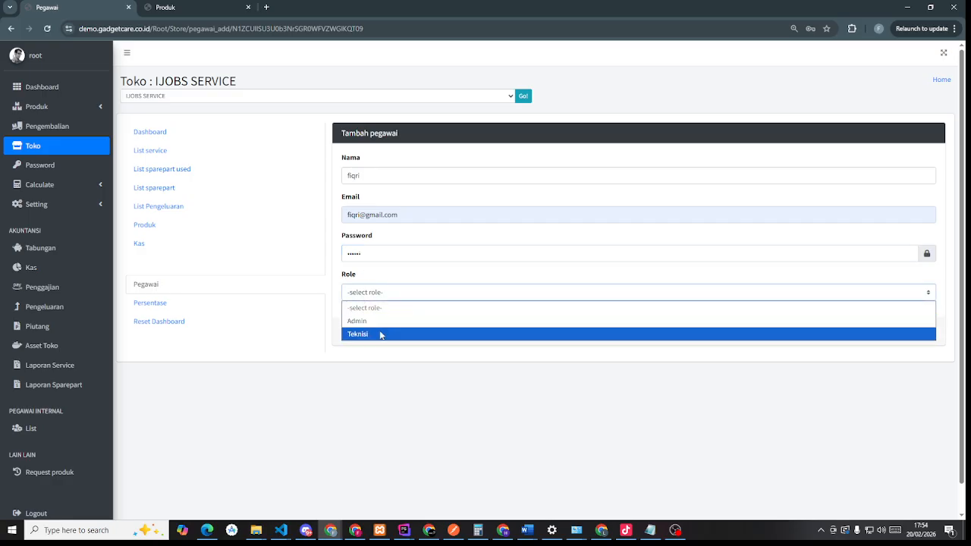
{"action": "left_click", "coordinate": [382, 334]}
{"action": "left_click", "coordinate": [368, 332]}
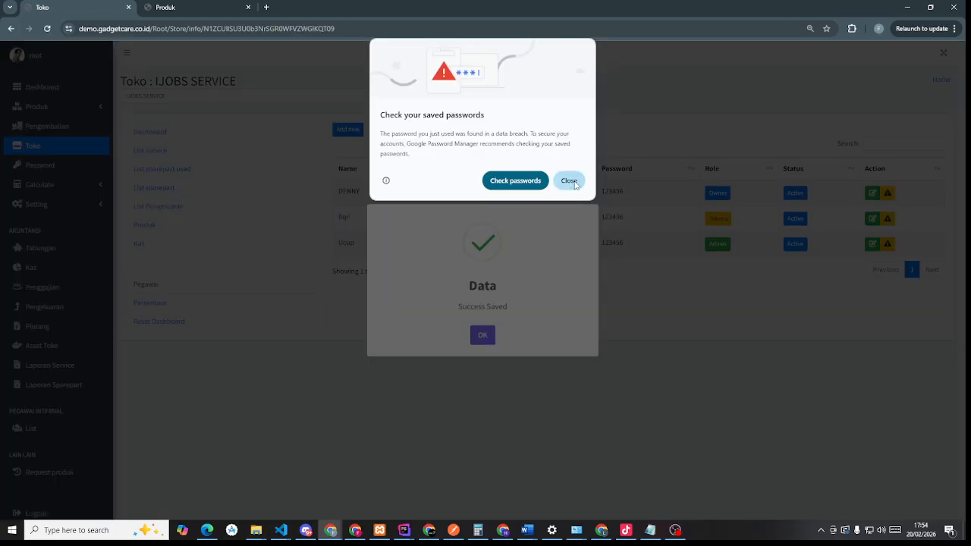
{"action": "left_click", "coordinate": [573, 182]}
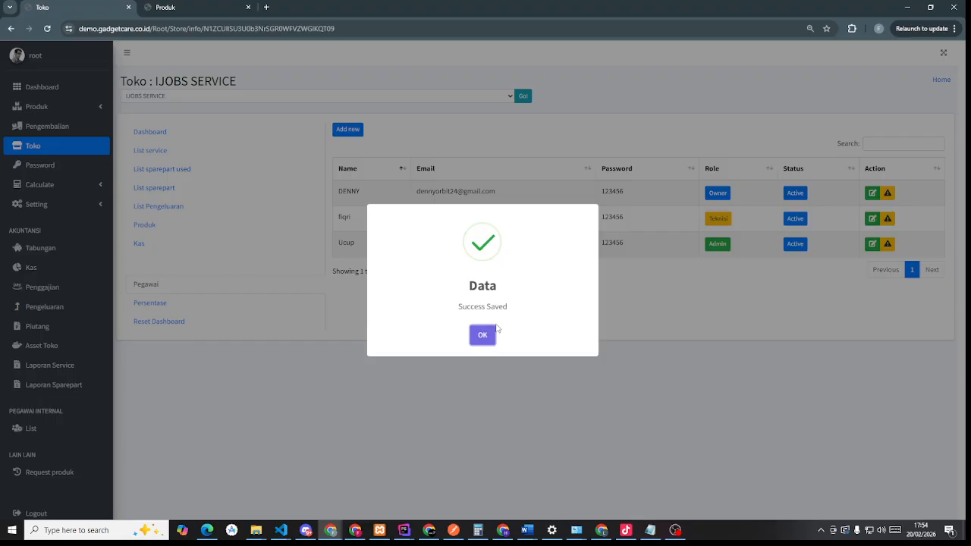
{"action": "left_click", "coordinate": [490, 332]}
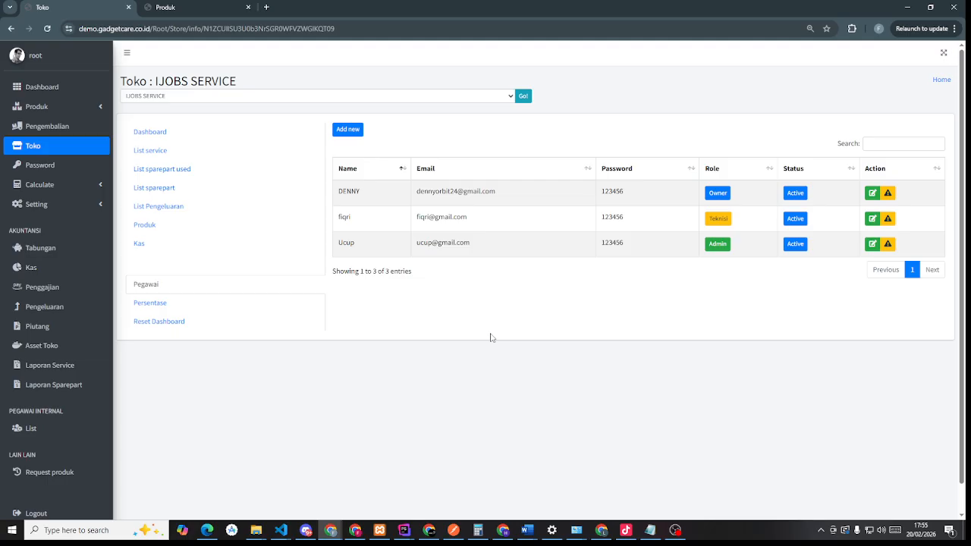
- Open the owner's admin Dashboard under Service and review its all-zero monthly totals
{"action": "left_click", "coordinate": [236, 4]}
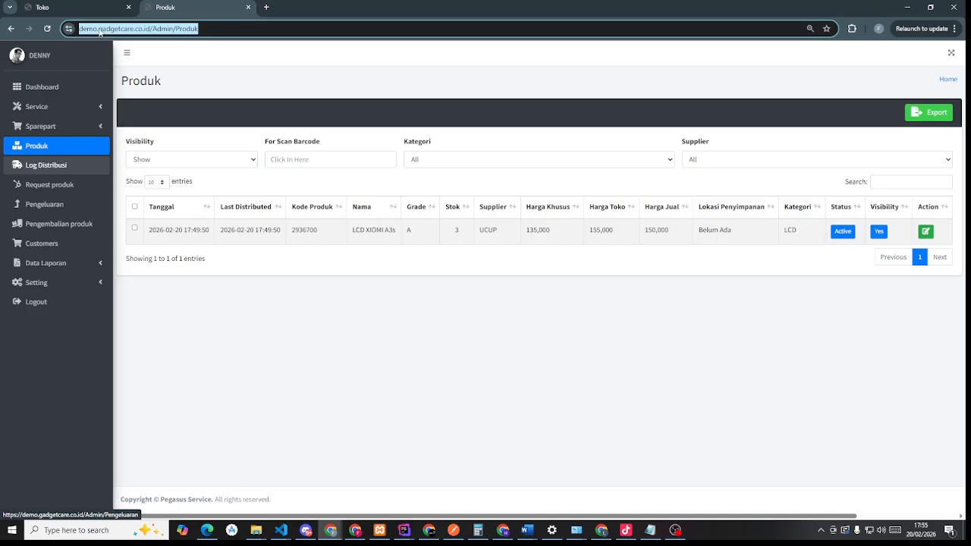
{"action": "left_click", "coordinate": [60, 104]}
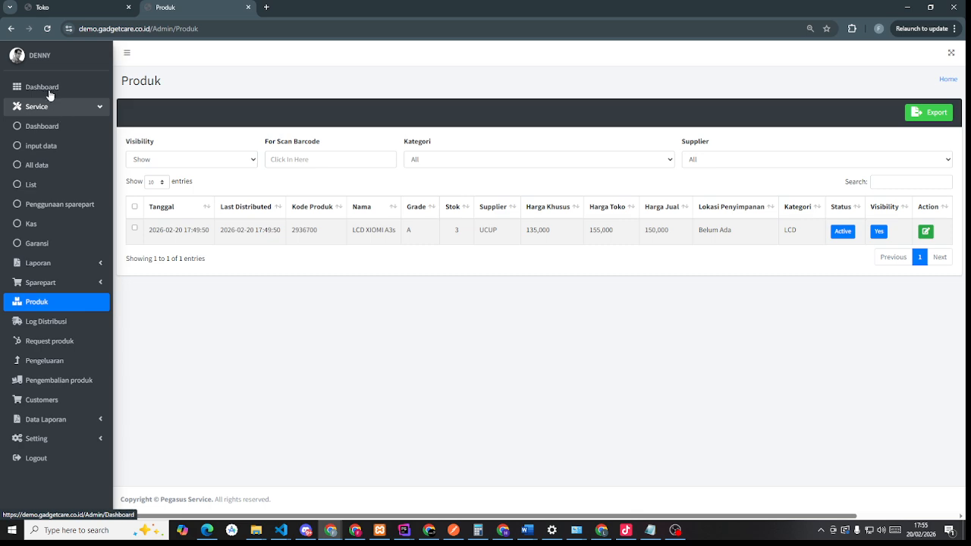
{"action": "left_click", "coordinate": [48, 88]}
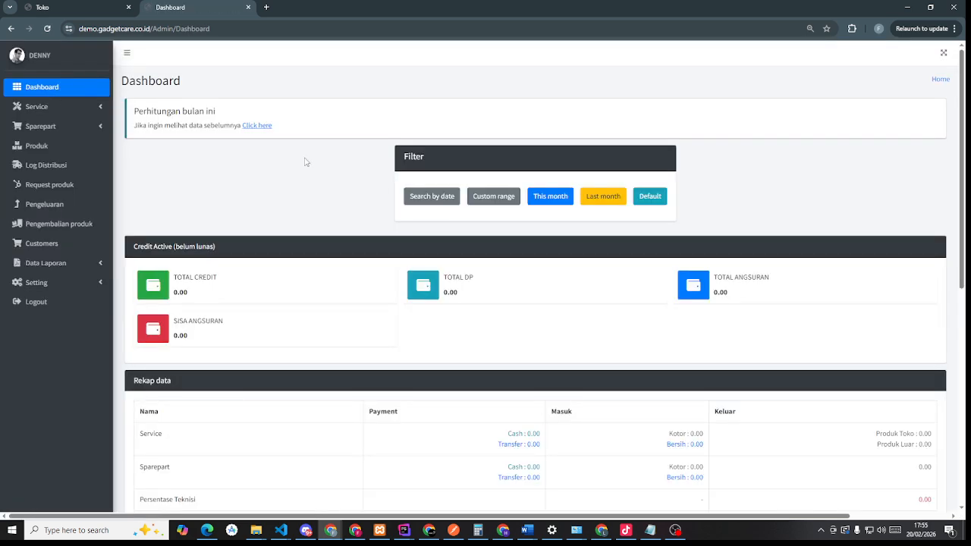
{"action": "scroll", "coordinate": [499, 225], "scroll_direction": "down", "scroll_amount": 3}
{"action": "scroll", "coordinate": [497, 227], "scroll_direction": "down", "scroll_amount": 2}
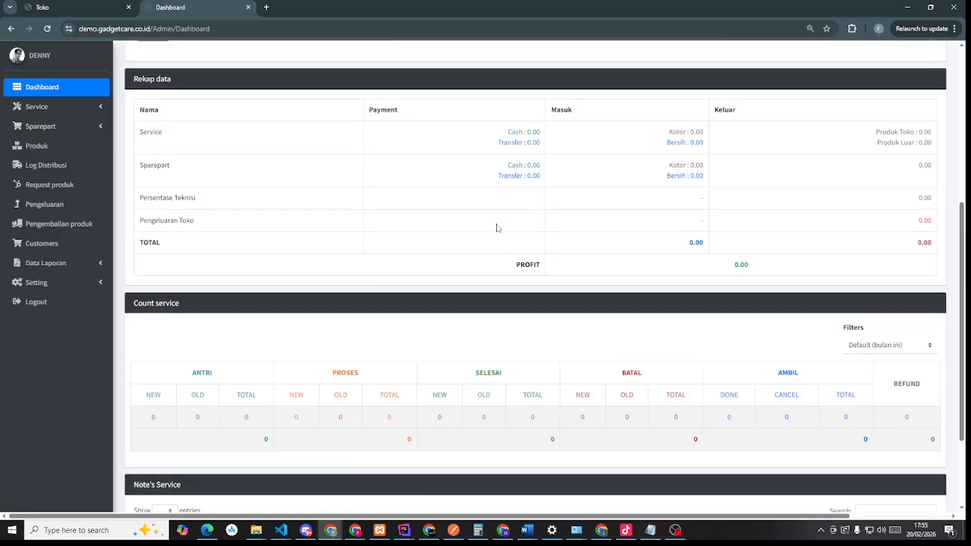
{"action": "scroll", "coordinate": [497, 226], "scroll_direction": "up", "scroll_amount": 2}
{"action": "scroll", "coordinate": [497, 227], "scroll_direction": "up", "scroll_amount": 2}
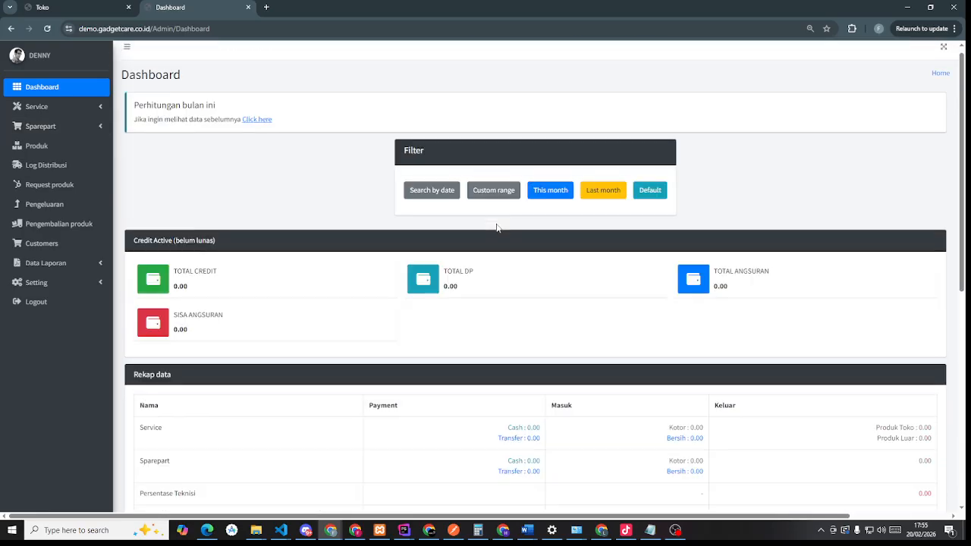
{"action": "scroll", "coordinate": [497, 228], "scroll_direction": "down", "scroll_amount": 4}
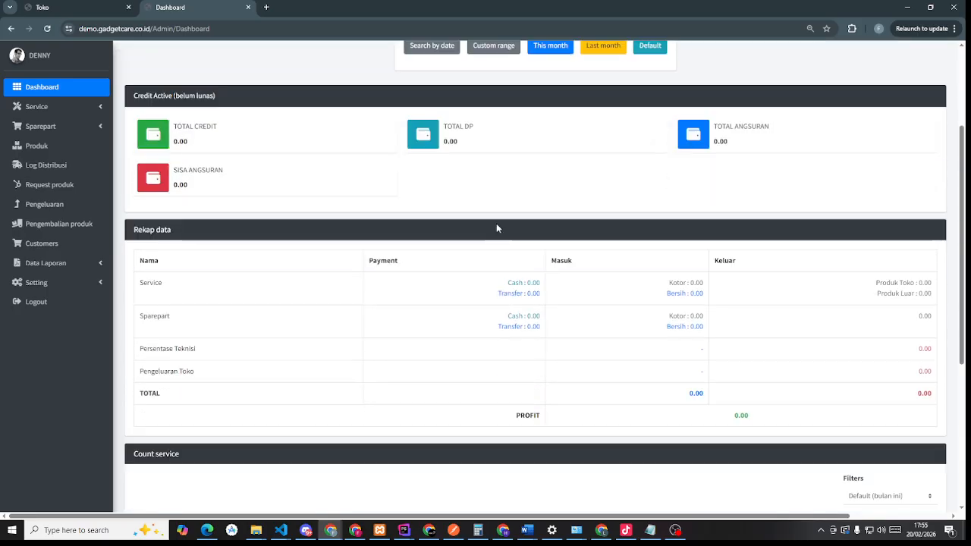
{"action": "scroll", "coordinate": [573, 380], "scroll_direction": "up", "scroll_amount": 2}
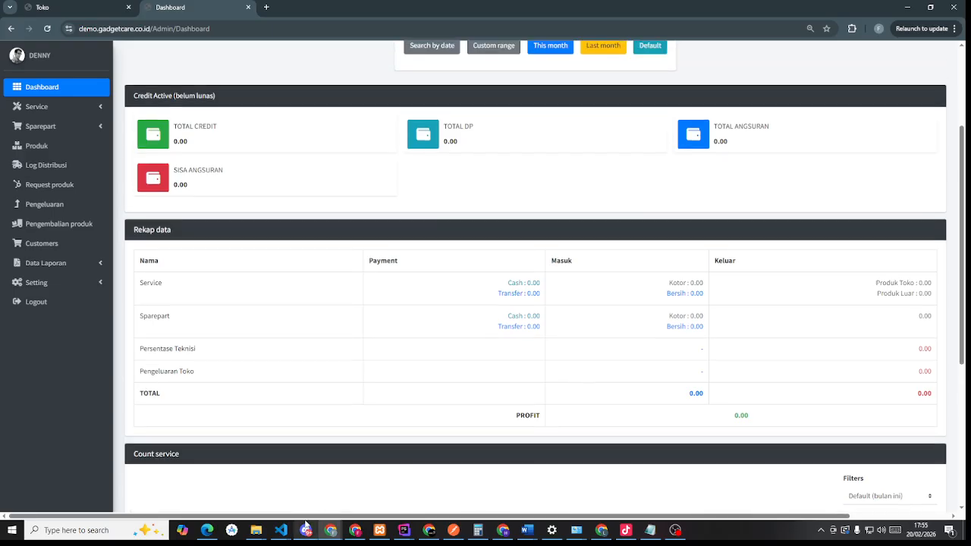
{"action": "scroll", "coordinate": [400, 403], "scroll_direction": "up", "scroll_amount": 2}
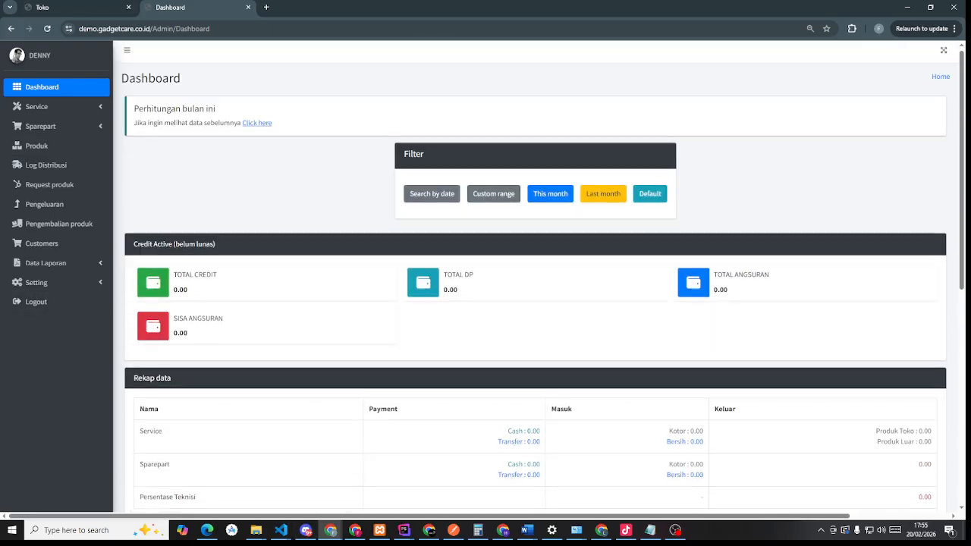
{"action": "scroll", "coordinate": [546, 381], "scroll_direction": "down", "scroll_amount": 5}
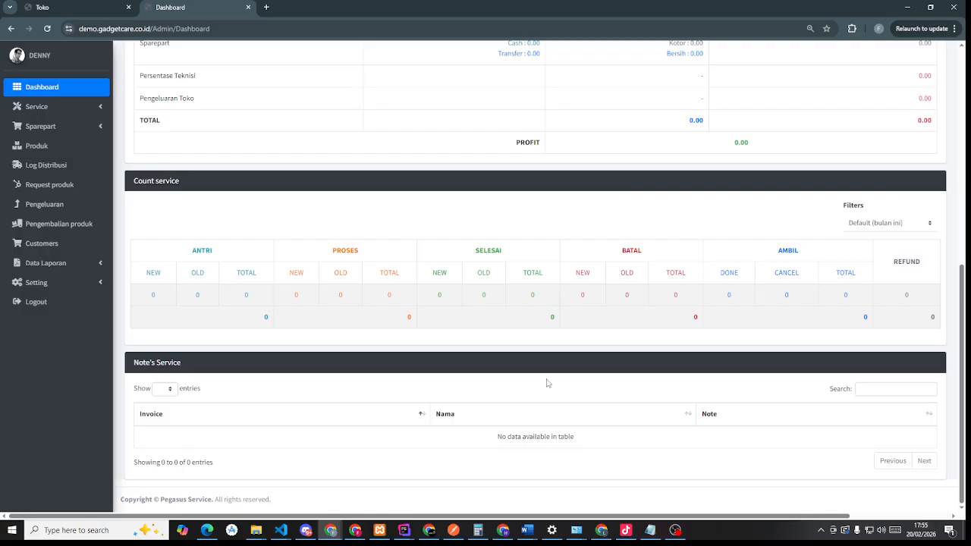
{"action": "scroll", "coordinate": [548, 384], "scroll_direction": "up", "scroll_amount": 5}
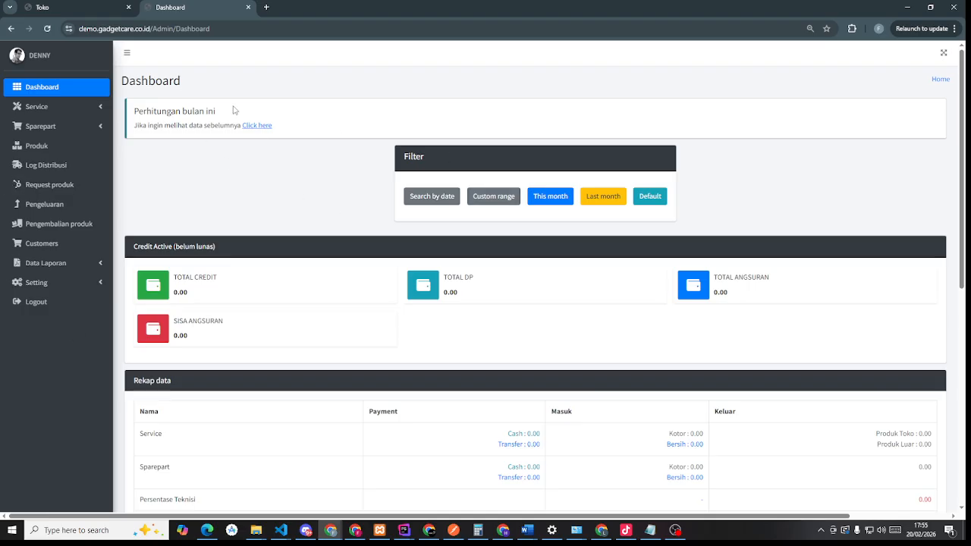
- Log the owner out of the admin panel and copy the Admin employee's email
{"action": "left_click", "coordinate": [44, 6]}
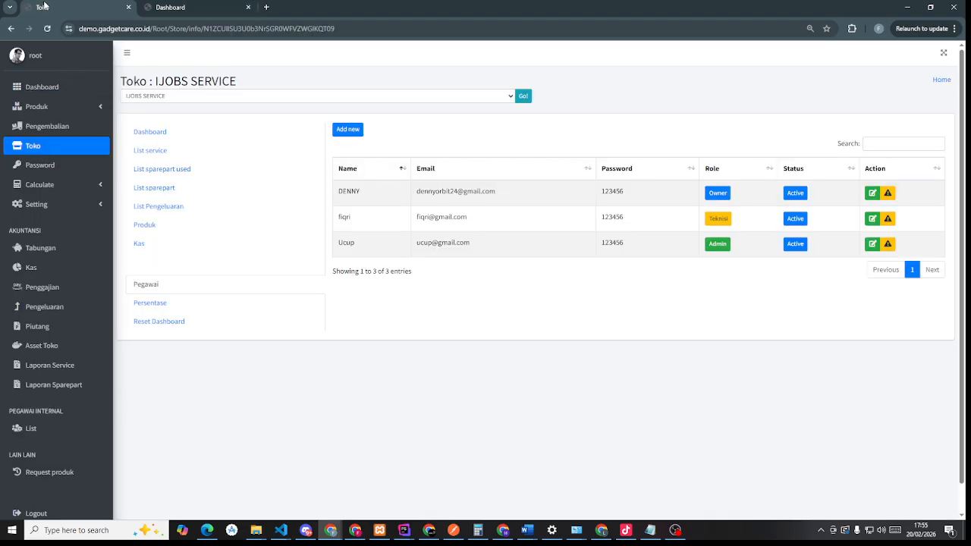
{"action": "left_click", "coordinate": [205, 6]}
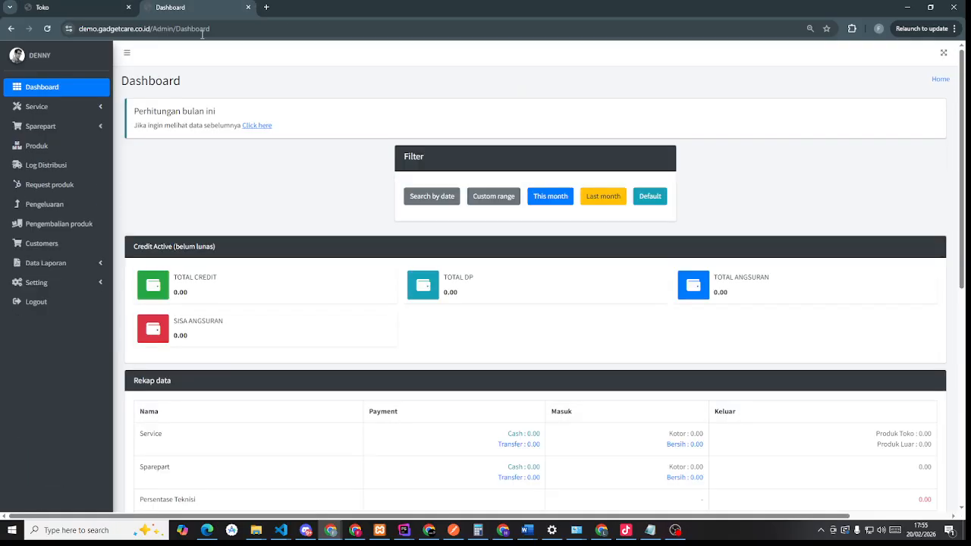
{"action": "left_click", "coordinate": [64, 302]}
{"action": "left_click", "coordinate": [104, 6]}
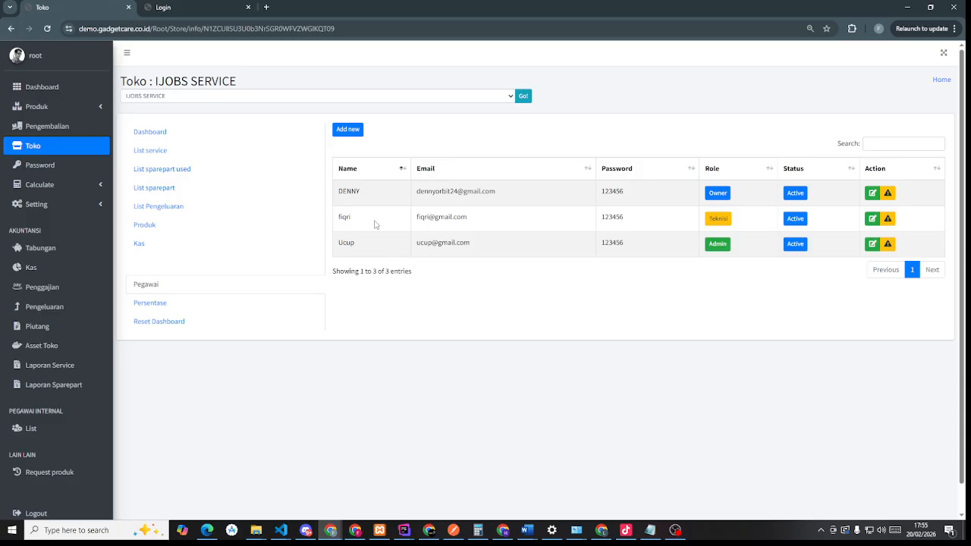
{"action": "triple_click", "coordinate": [440, 242]}
{"action": "key", "text": "ctrl+c"}
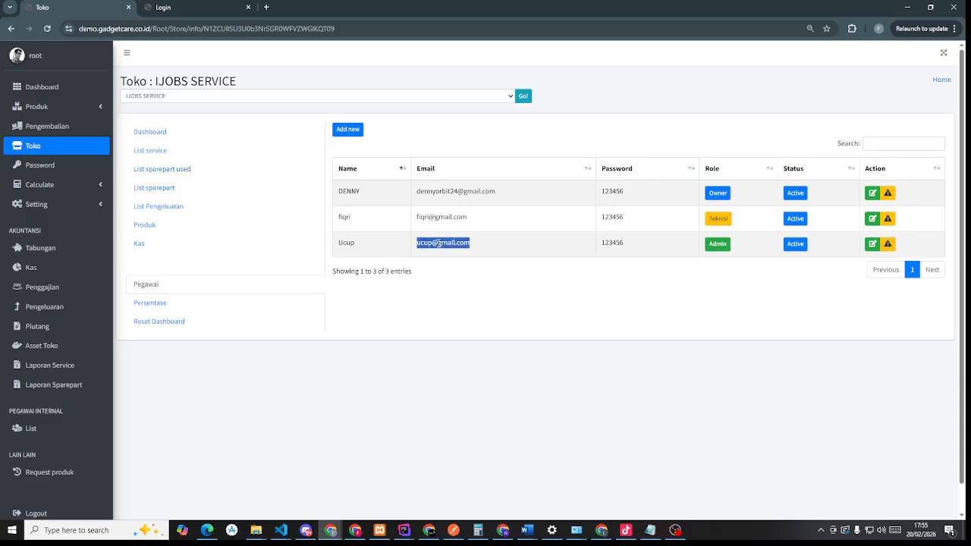
{"action": "left_click", "coordinate": [197, 6]}
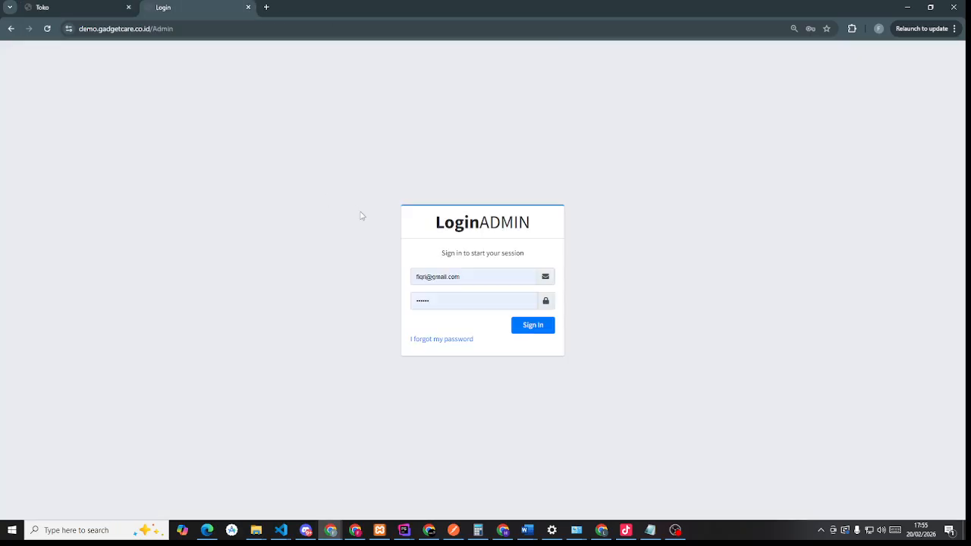
- Sign in to the admin panel with the pasted Admin employee email, dismissing browser popups
{"action": "double_click", "coordinate": [461, 277]}
{"action": "left_click", "coordinate": [468, 279]}
{"action": "key", "text": "ctrl+v"}
{"action": "key", "text": "Tab"}
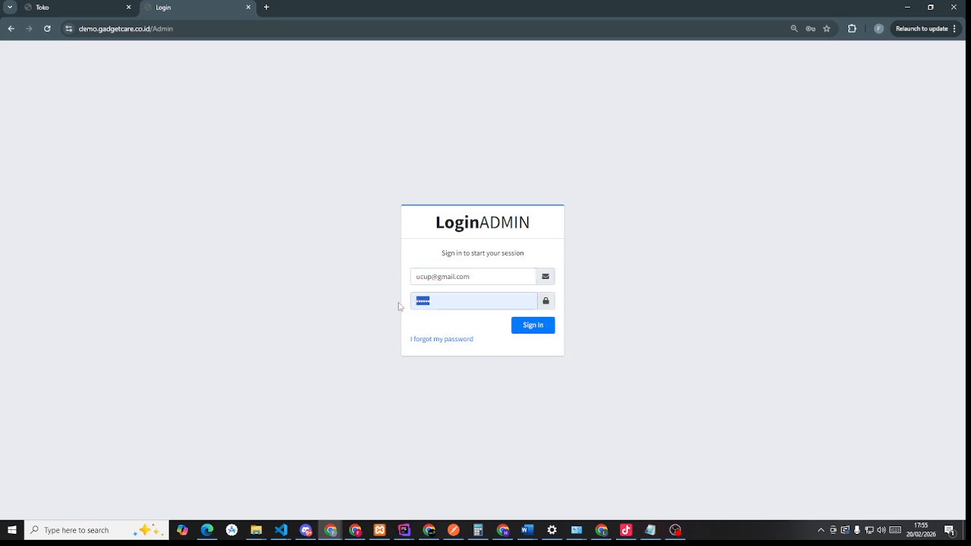
{"action": "left_click", "coordinate": [541, 328]}
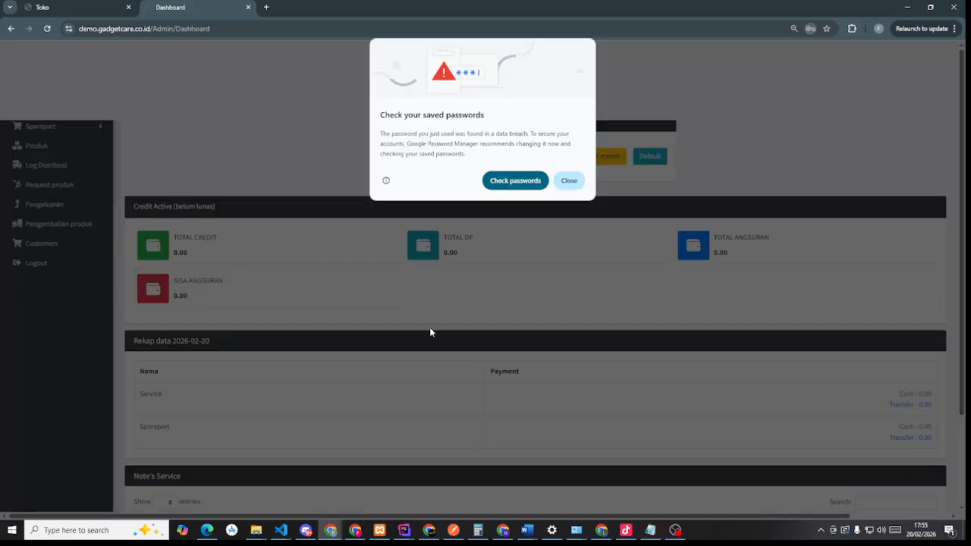
{"action": "left_click", "coordinate": [571, 182]}
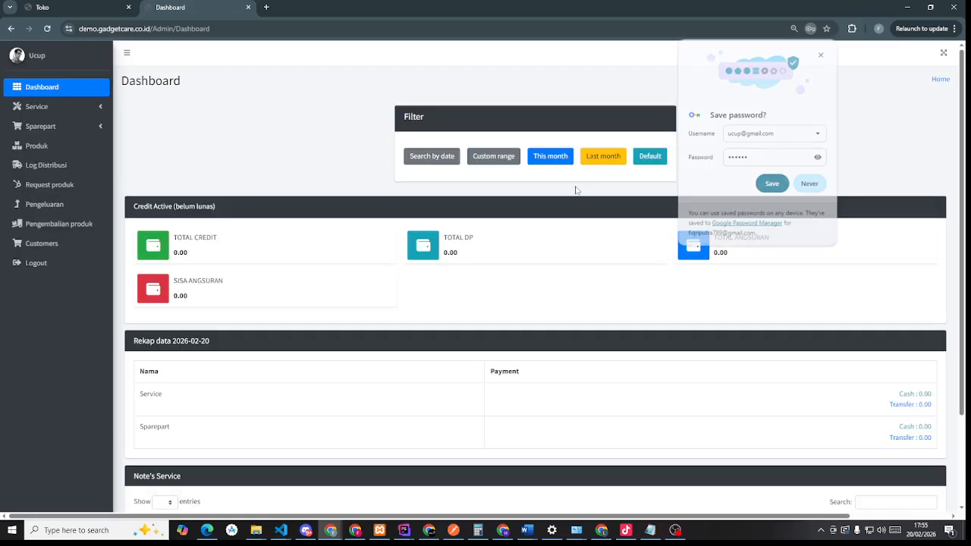
{"action": "scroll", "coordinate": [577, 191], "scroll_direction": "down", "scroll_amount": 2}
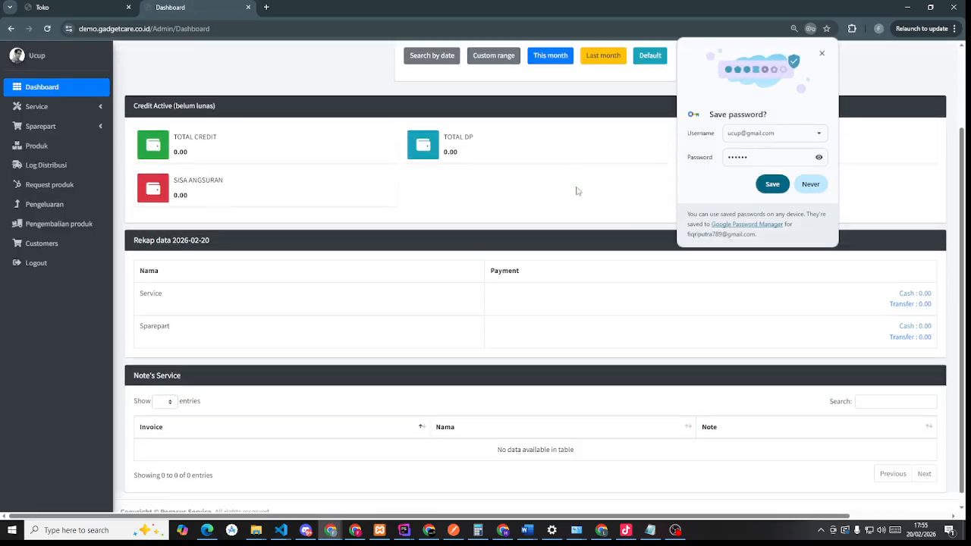
{"action": "left_click", "coordinate": [822, 54]}
- Expand the Service and Sparepart menus, then return to the staff list tab
{"action": "scroll", "coordinate": [830, 273], "scroll_direction": "down", "scroll_amount": 1}
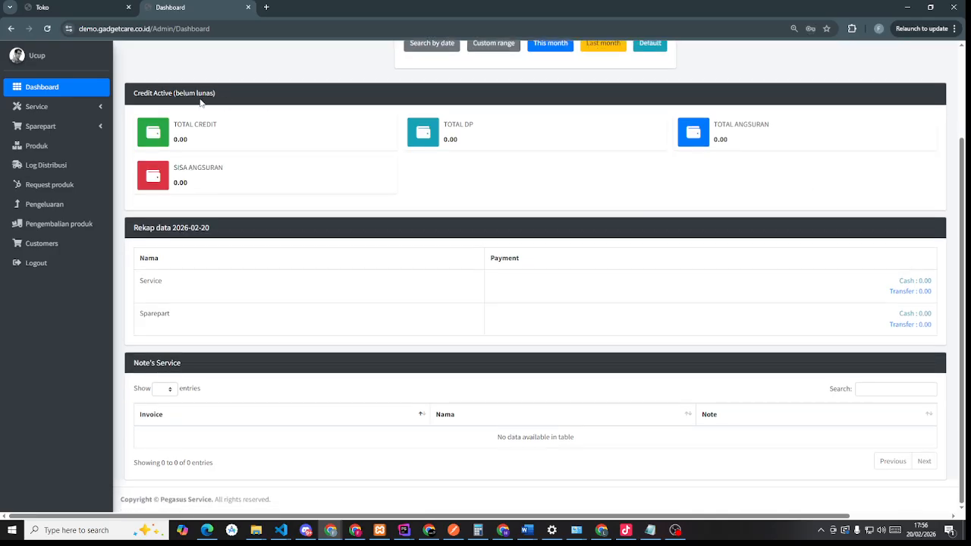
{"action": "left_click", "coordinate": [76, 114]}
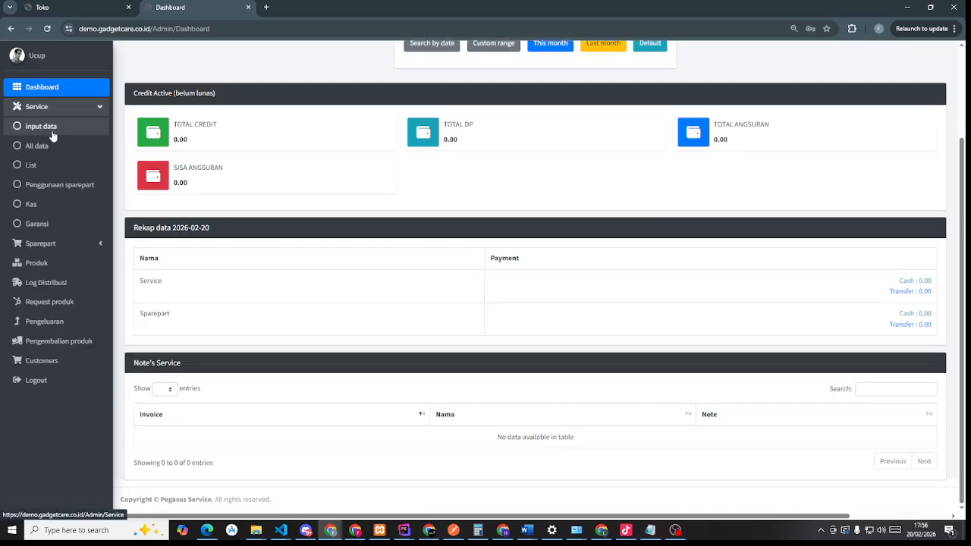
{"action": "left_click", "coordinate": [96, 249]}
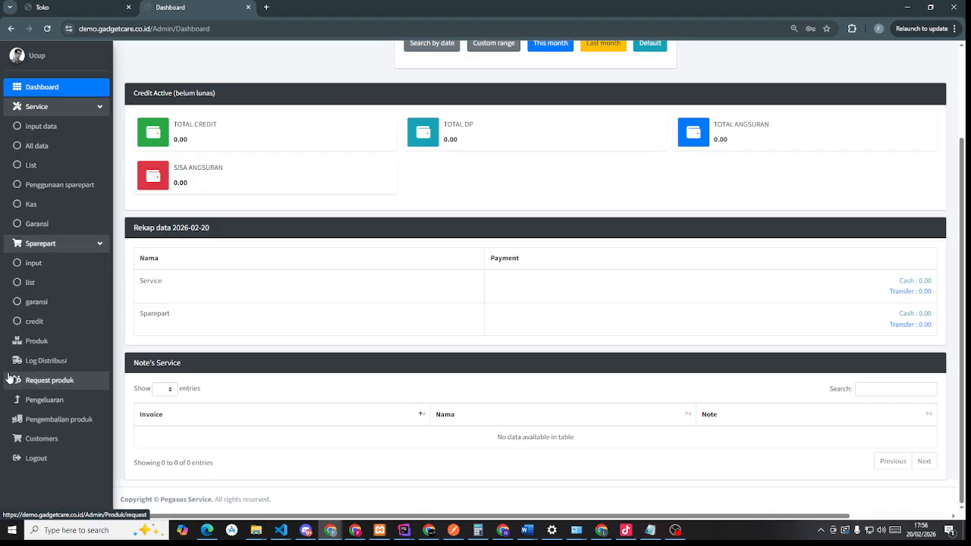
{"action": "right_click", "coordinate": [400, 430]}
{"action": "left_click", "coordinate": [350, 425]}
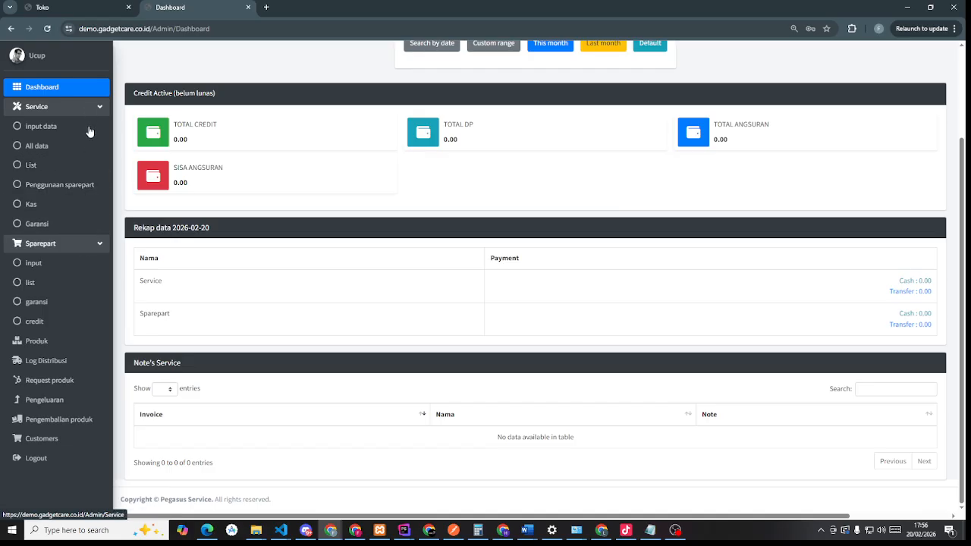
{"action": "left_click", "coordinate": [63, 7]}
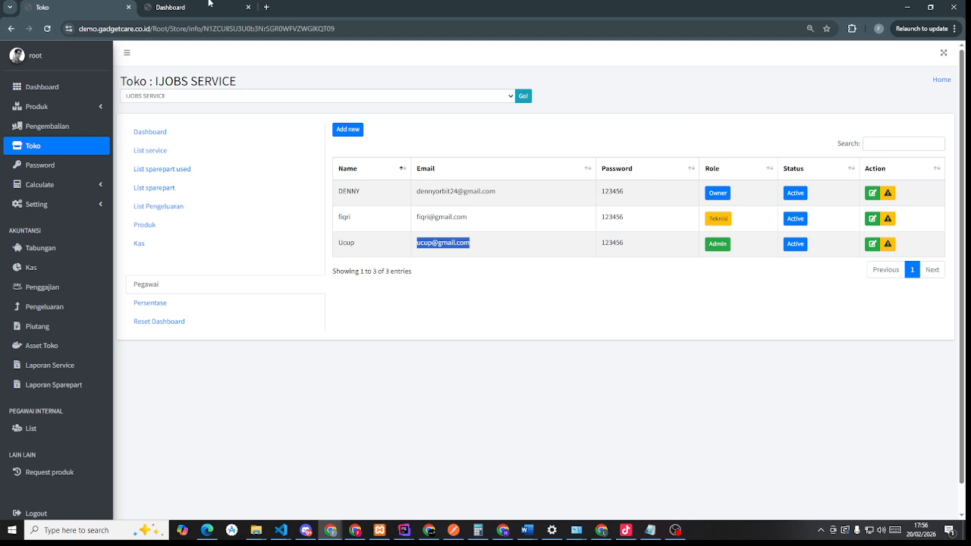
- Copy the technician's email, log the admin employee out, and sign in as the technician
{"action": "left_click", "coordinate": [459, 246]}
{"action": "double_click", "coordinate": [458, 247]}
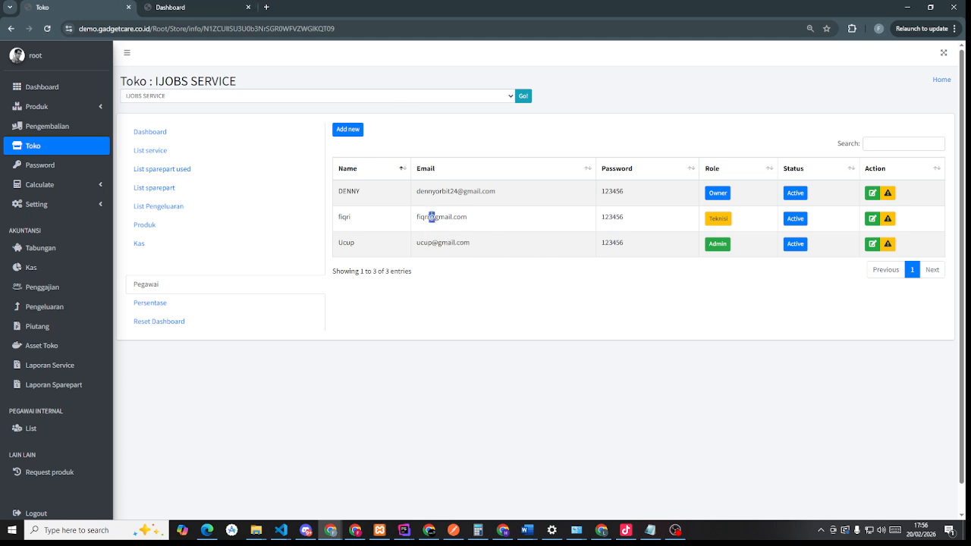
{"action": "triple_click", "coordinate": [431, 216]}
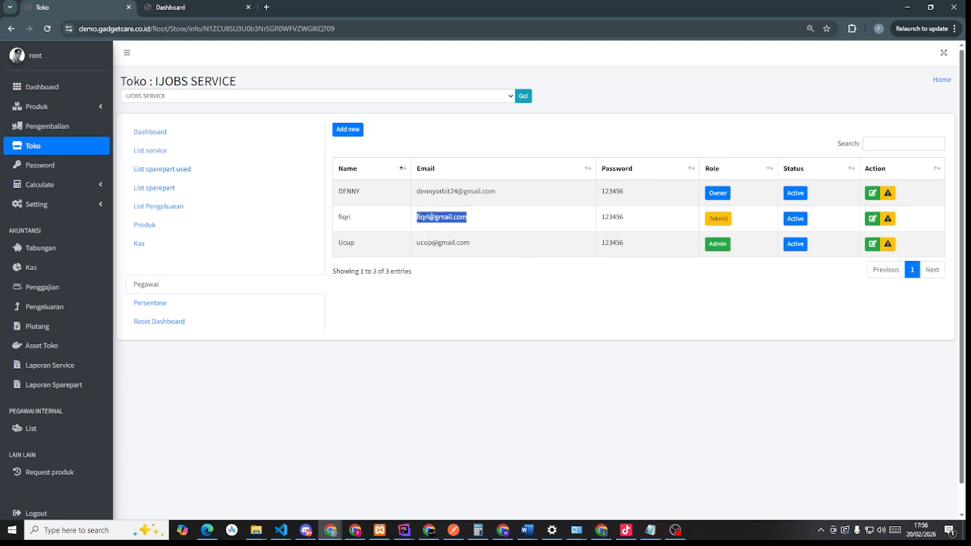
{"action": "left_click", "coordinate": [163, 6]}
{"action": "left_click", "coordinate": [61, 459]}
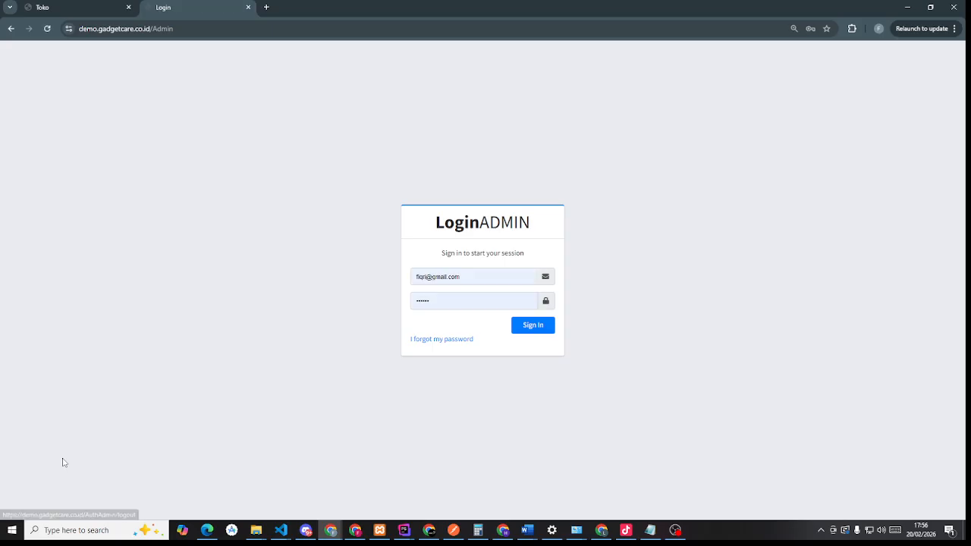
{"action": "left_click", "coordinate": [495, 274]}
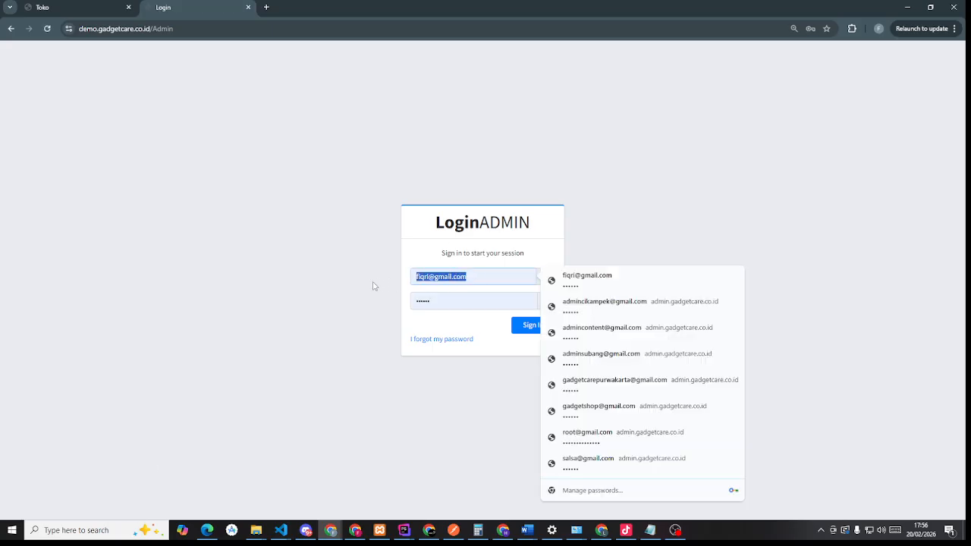
{"action": "left_click", "coordinate": [433, 298]}
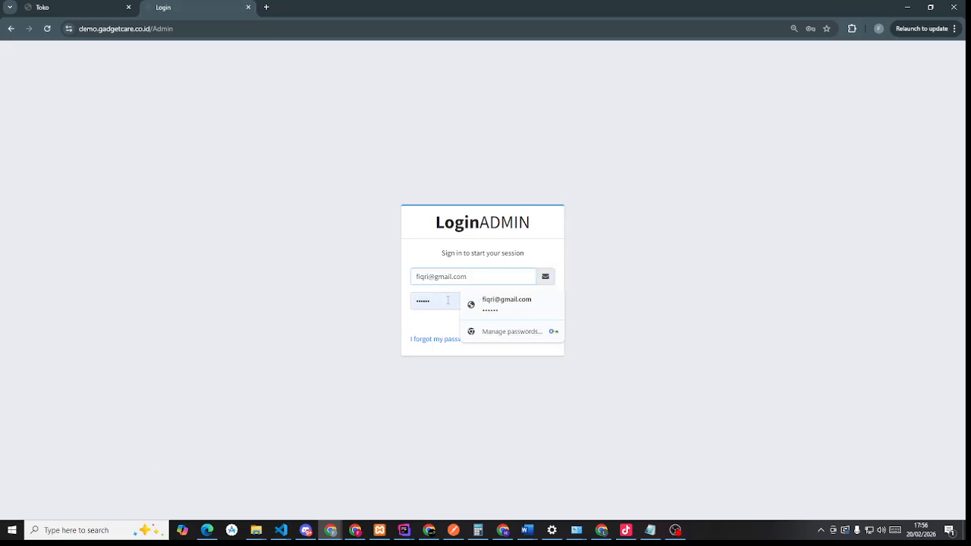
{"action": "left_click", "coordinate": [530, 326]}
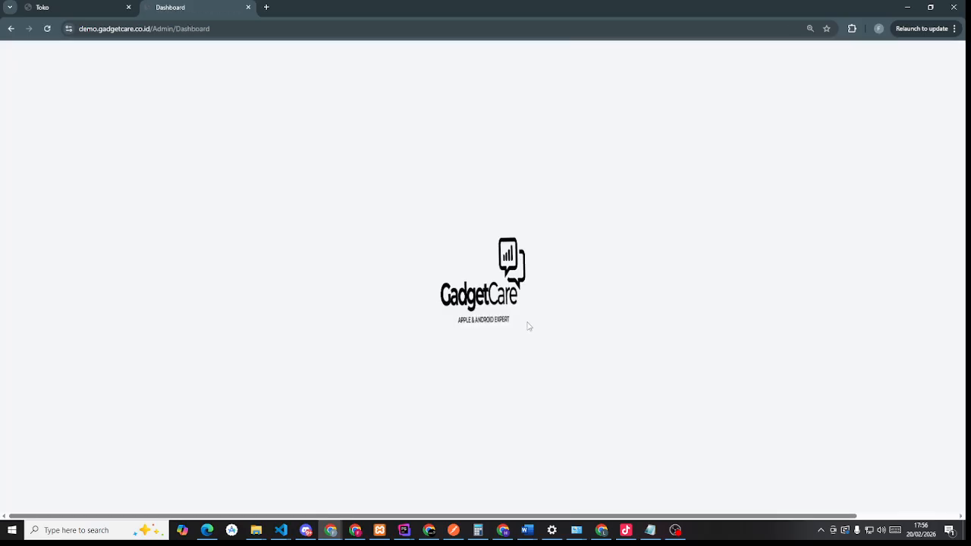
{"action": "left_click", "coordinate": [568, 179]}
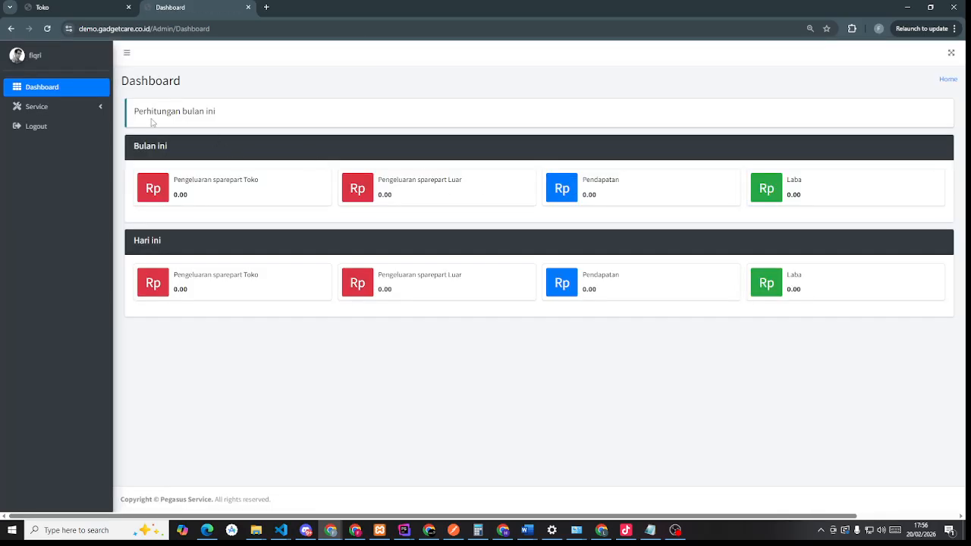
- View the Service > Laporan > All report, then sign the technician out
{"action": "left_click", "coordinate": [35, 107]}
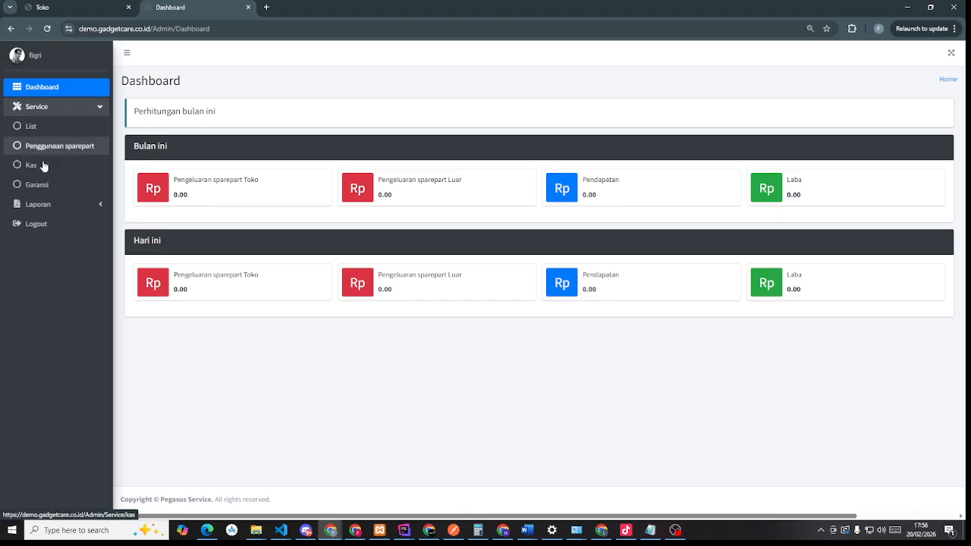
{"action": "left_click", "coordinate": [56, 208]}
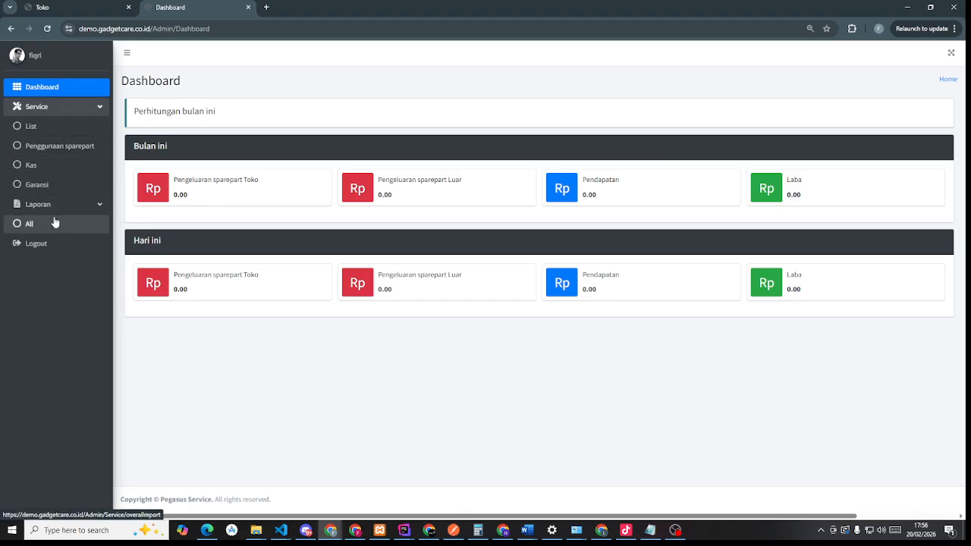
{"action": "left_click", "coordinate": [55, 222]}
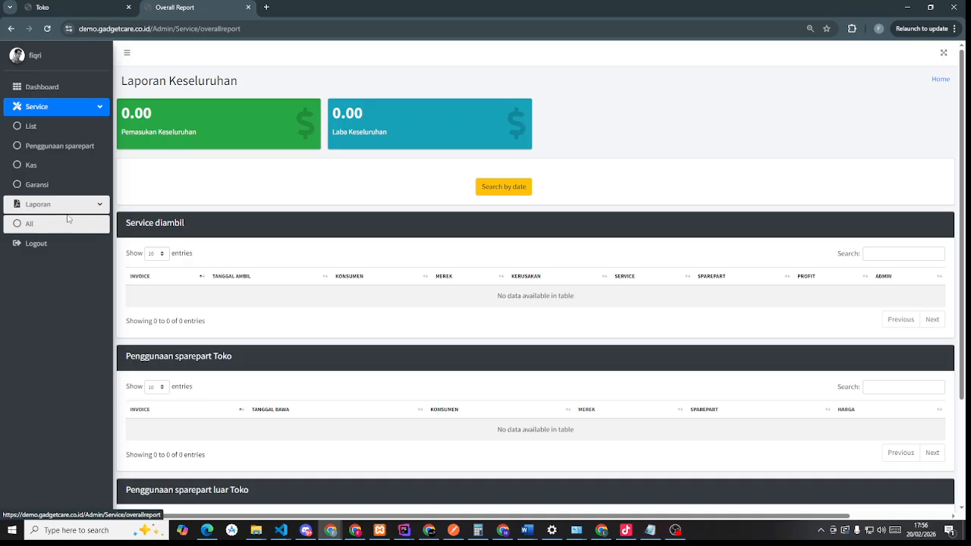
{"action": "left_click", "coordinate": [50, 253]}
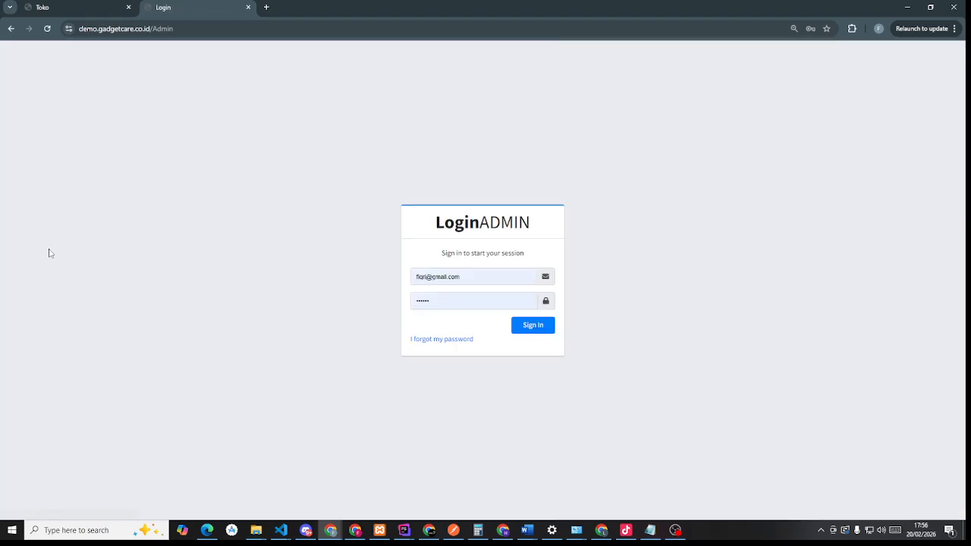
{"action": "left_click", "coordinate": [106, 4]}
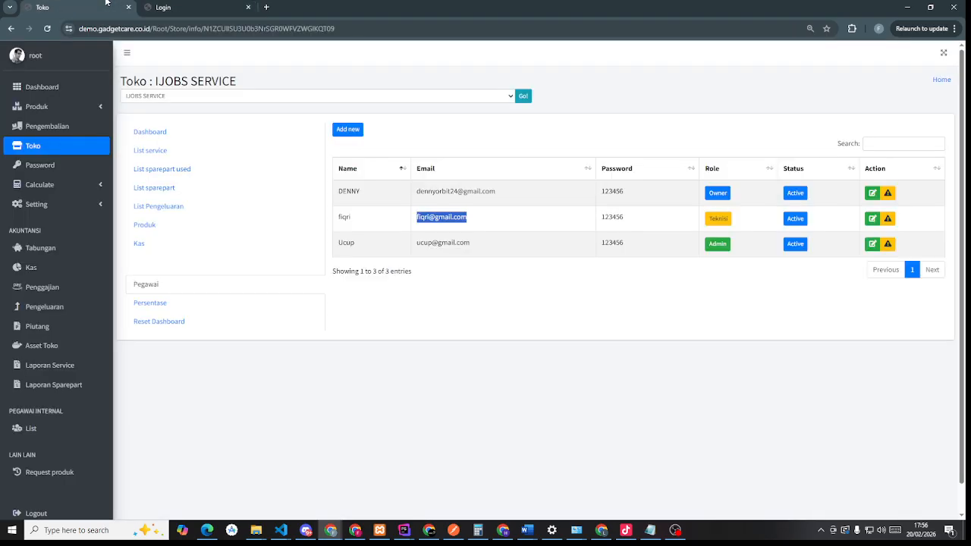
- Copy the Admin employee's email address from the employee table
{"action": "left_click", "coordinate": [448, 251]}
{"action": "double_click", "coordinate": [446, 244]}
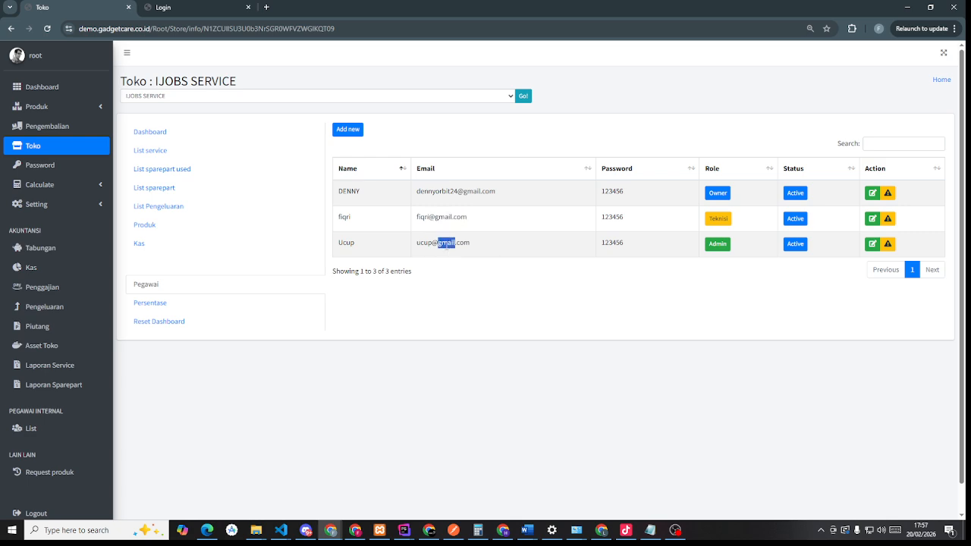
{"action": "triple_click", "coordinate": [446, 244]}
{"action": "key", "text": "ctrl+c"}
- Sign in as the Admin employee in the Login tab, then open IJOBS SERVICE's Persentase page
{"action": "left_click", "coordinate": [232, 6]}
{"action": "left_click", "coordinate": [459, 277]}
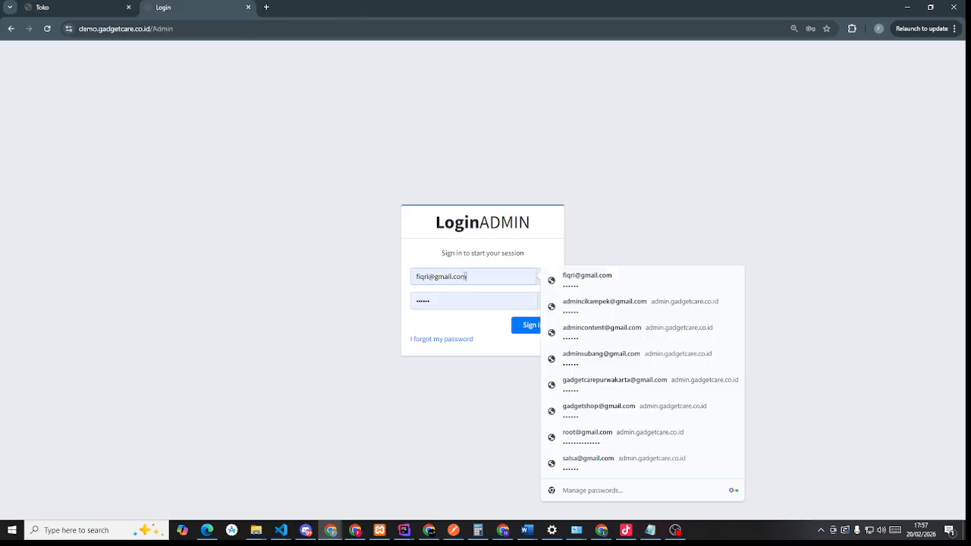
{"action": "left_click_drag", "start_coordinate": [471, 278], "coordinate": [379, 277]}
{"action": "key", "text": "ctrl+v"}
{"action": "key", "text": "Tab"}
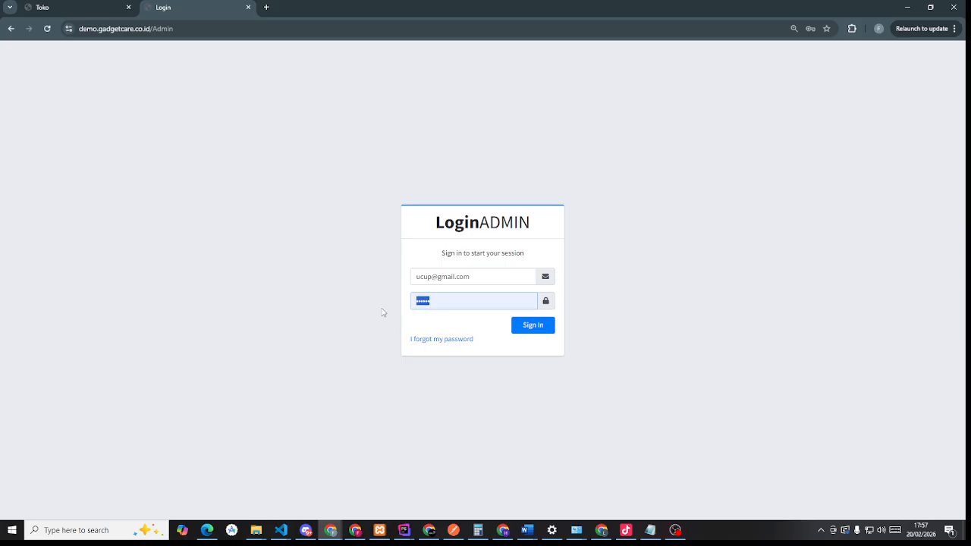
{"action": "left_click", "coordinate": [532, 331]}
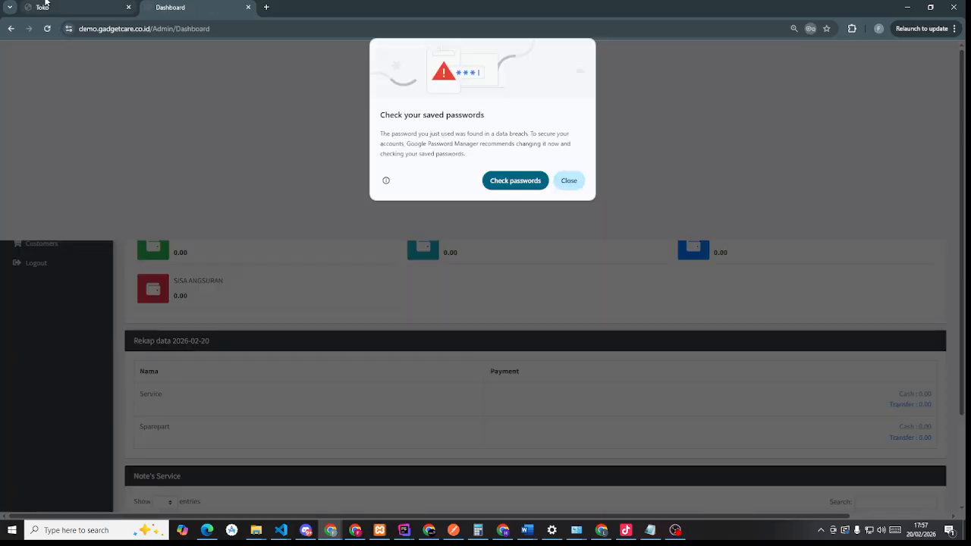
{"action": "left_click", "coordinate": [44, 5]}
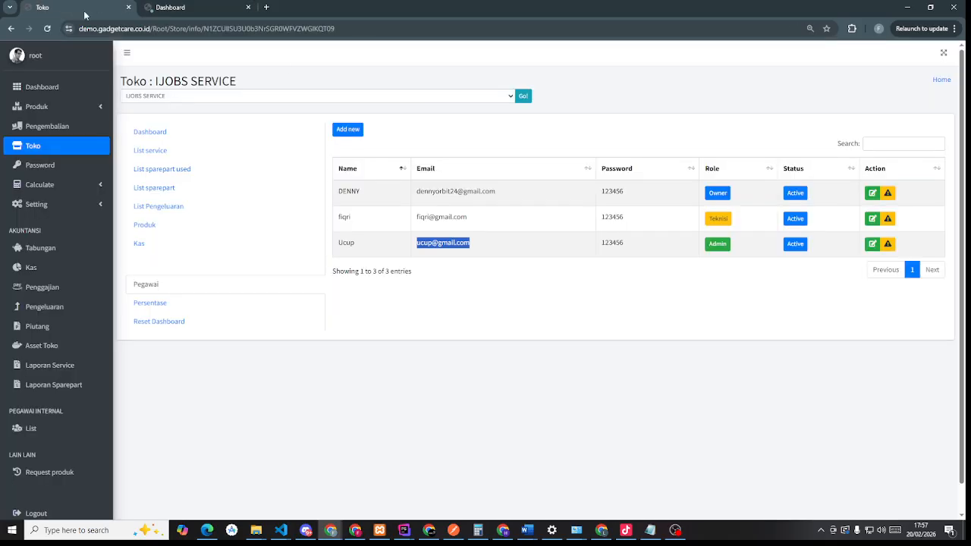
{"action": "left_click", "coordinate": [164, 307]}
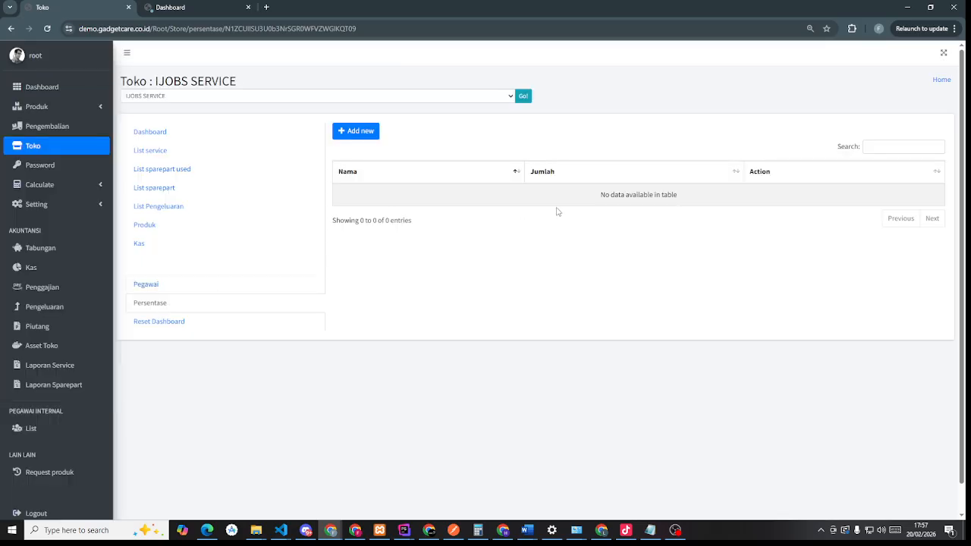
- Add all technicians to the IJOBS SERVICE percentage list
{"action": "left_click", "coordinate": [350, 139]}
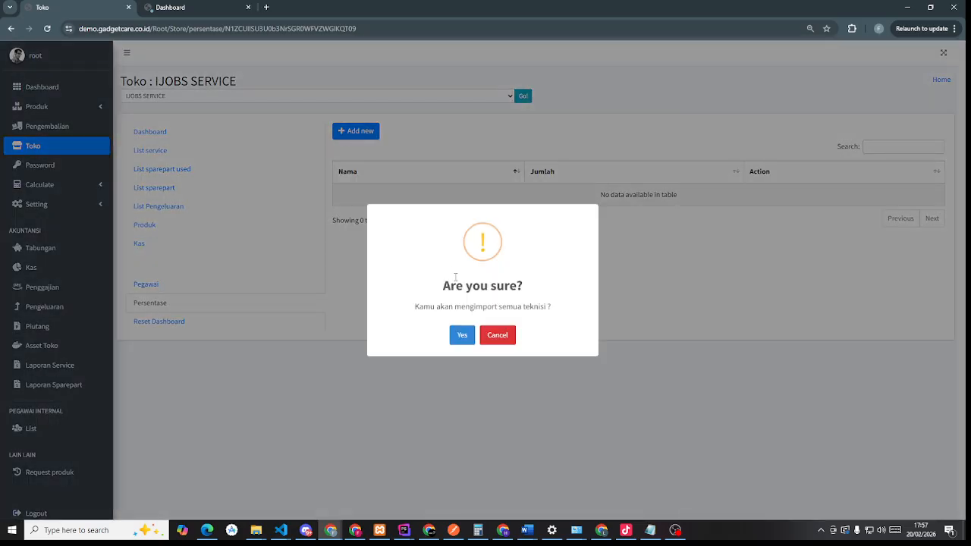
{"action": "left_click", "coordinate": [498, 336]}
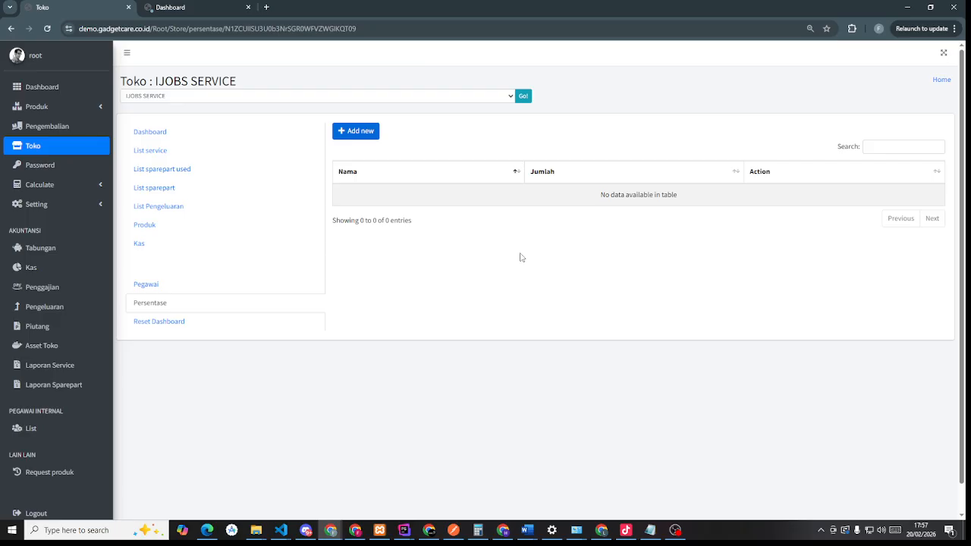
{"action": "left_click", "coordinate": [357, 131]}
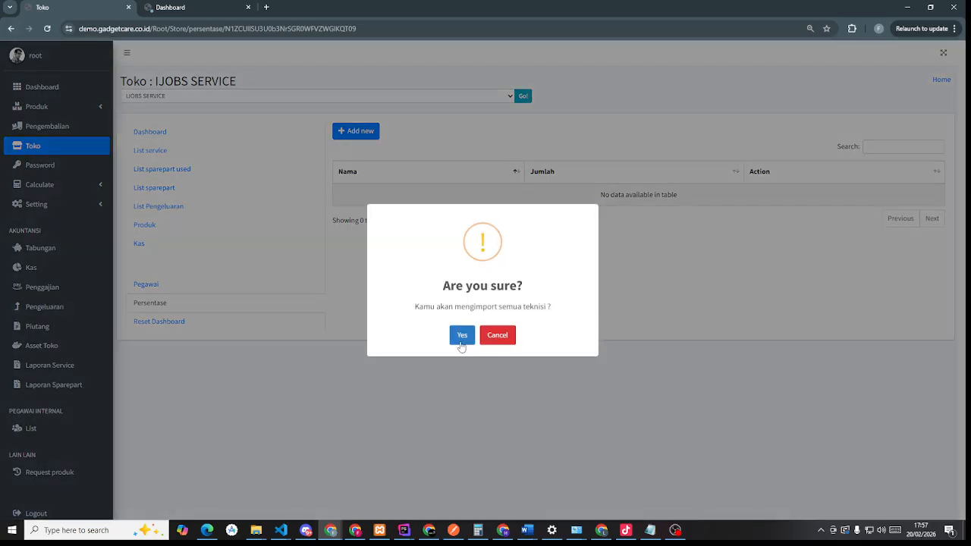
{"action": "left_click", "coordinate": [461, 336]}
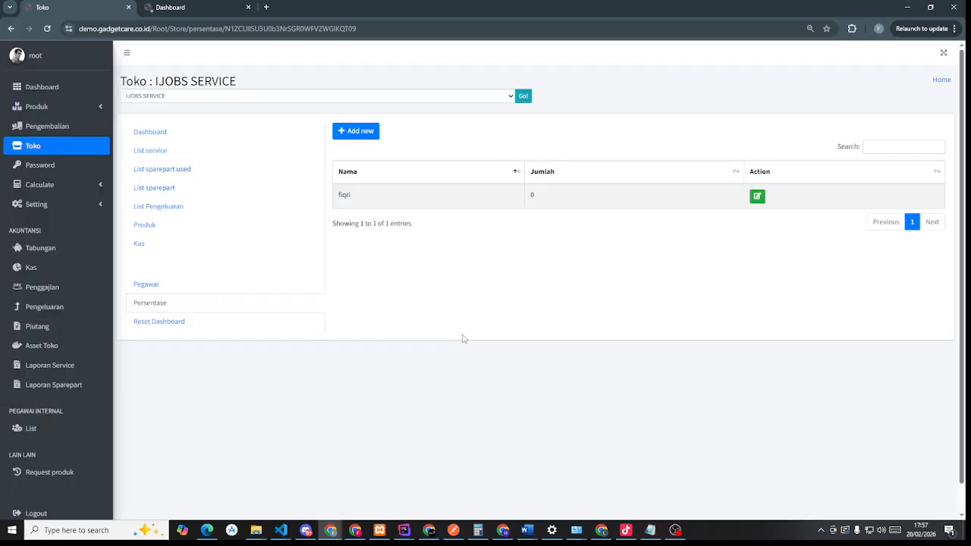
- Set the technician's percentage to 40 and return to the root Dashboard
{"action": "left_click", "coordinate": [757, 196]}
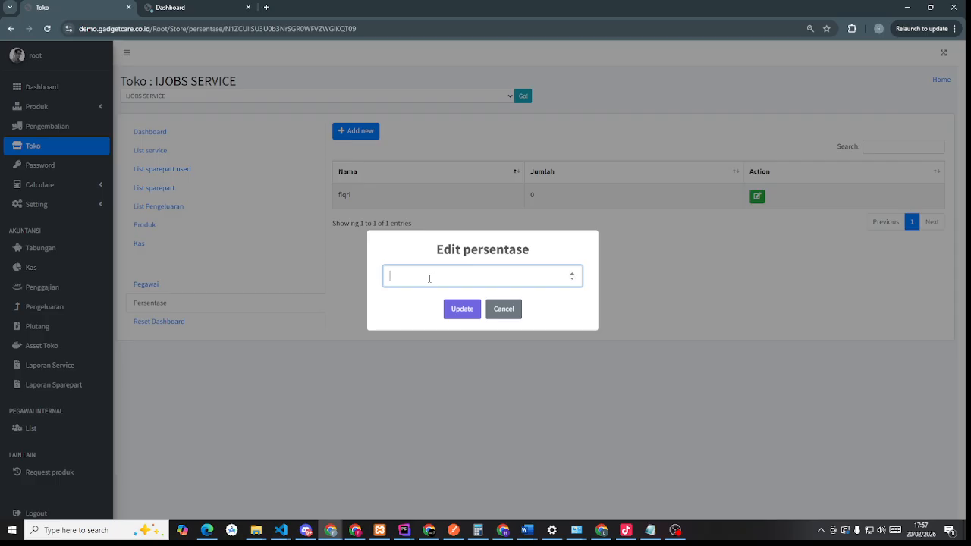
{"action": "left_click", "coordinate": [464, 310]}
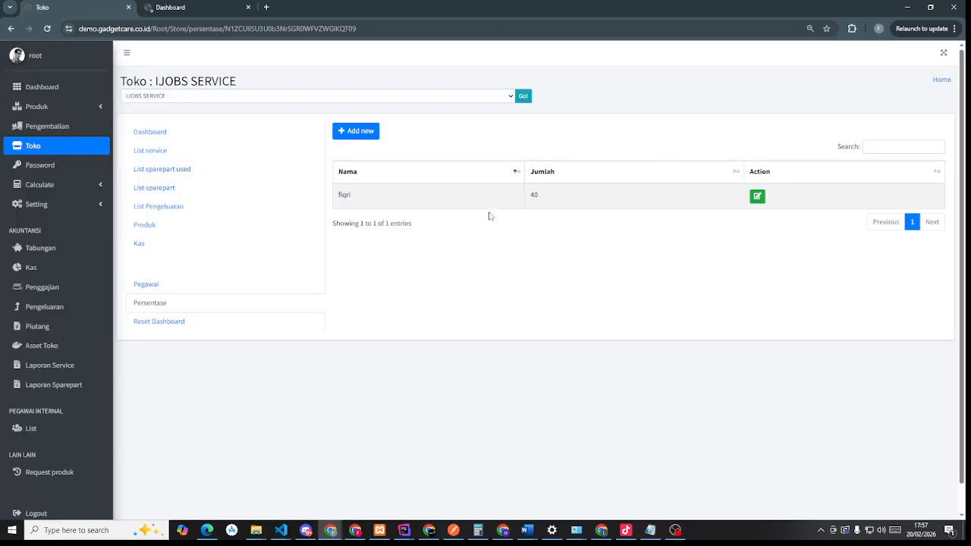
{"action": "left_click", "coordinate": [40, 88]}
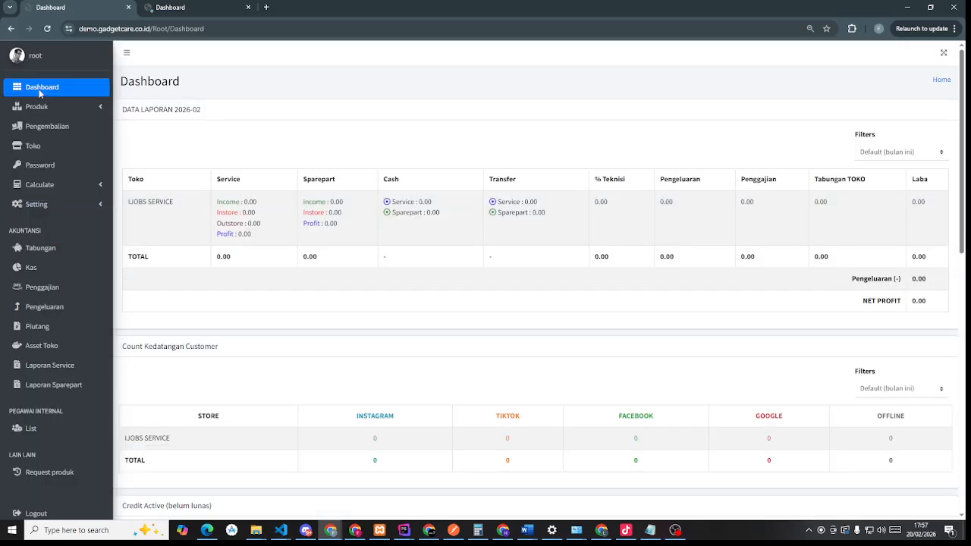
- Review the store's % Teknisi figures on the Dashboard
{"action": "mouse_move", "coordinate": [593, 184]}
{"action": "left_mouse_down"}
{"action": "mouse_move", "coordinate": [601, 202]}
{"action": "mouse_move", "coordinate": [600, 169]}
{"action": "left_mouse_up"}
{"action": "left_click", "coordinate": [619, 213]}
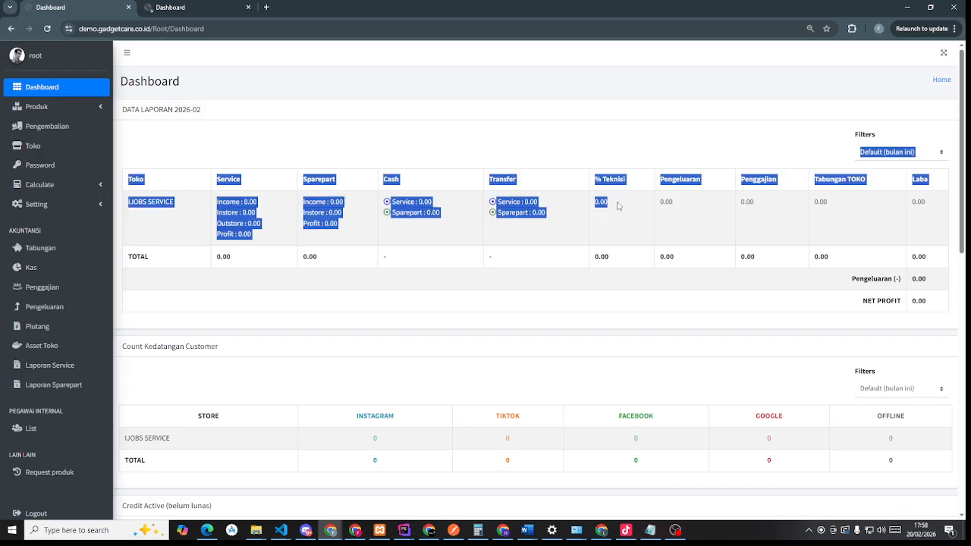
{"action": "left_click", "coordinate": [618, 206]}
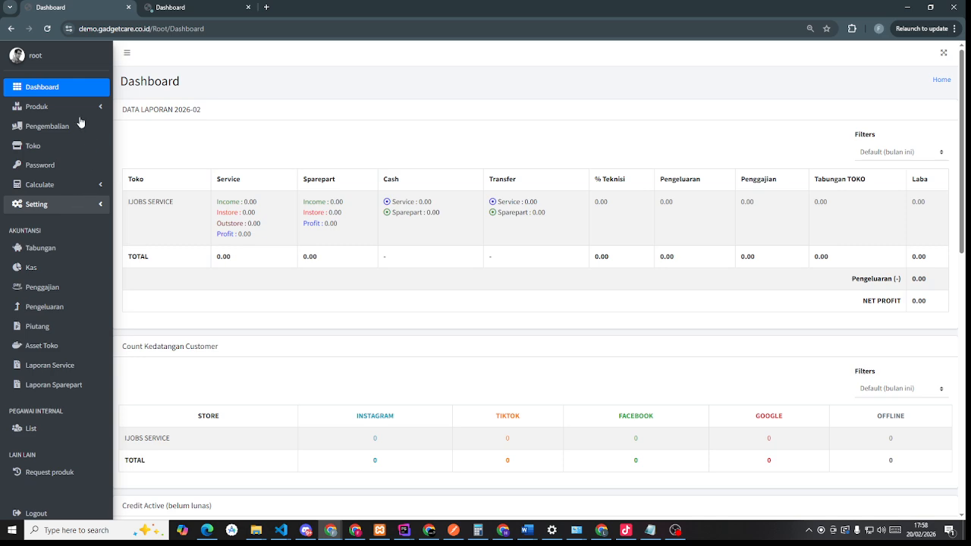
- Generate auth codes for all stores on the Password permission page and select IJOBS SERVICE's code
{"action": "left_click", "coordinate": [65, 166]}
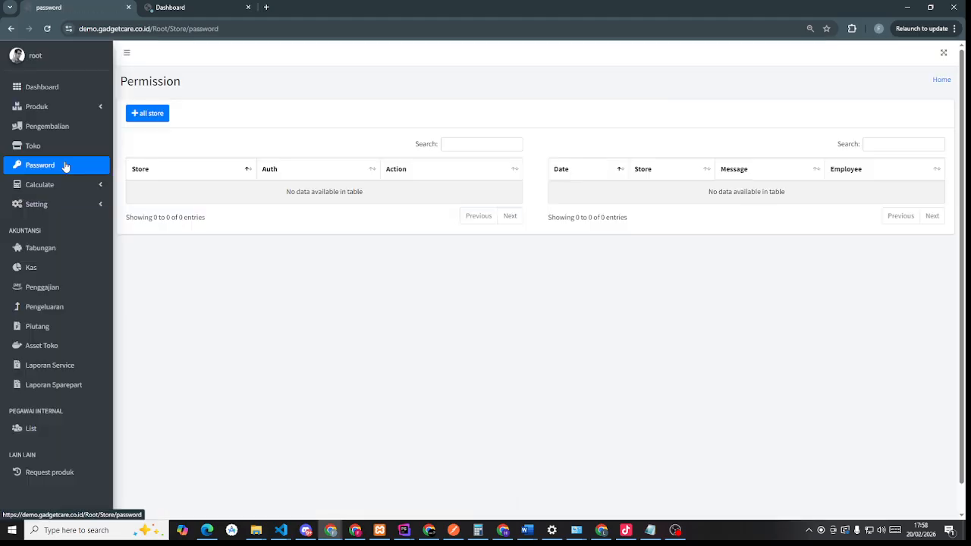
{"action": "left_click", "coordinate": [144, 114]}
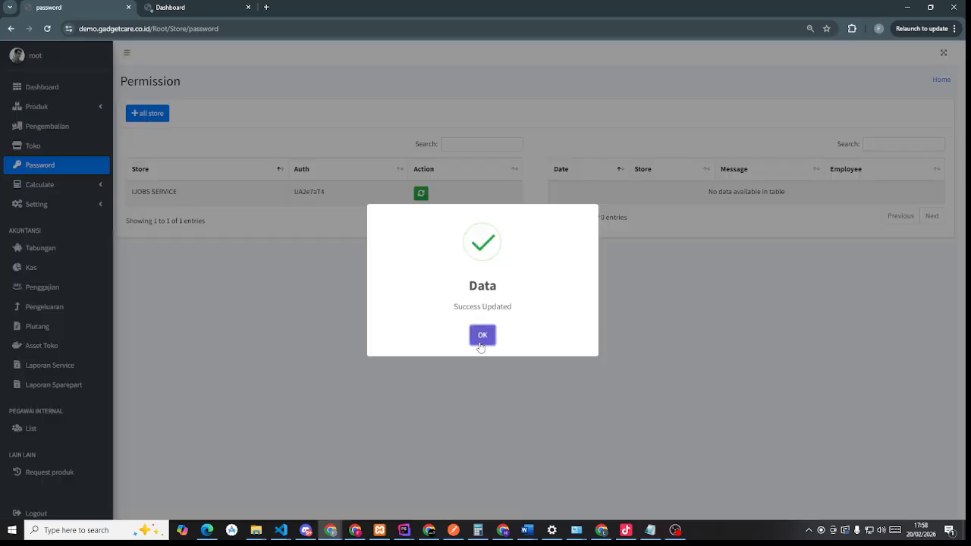
{"action": "left_click", "coordinate": [482, 339]}
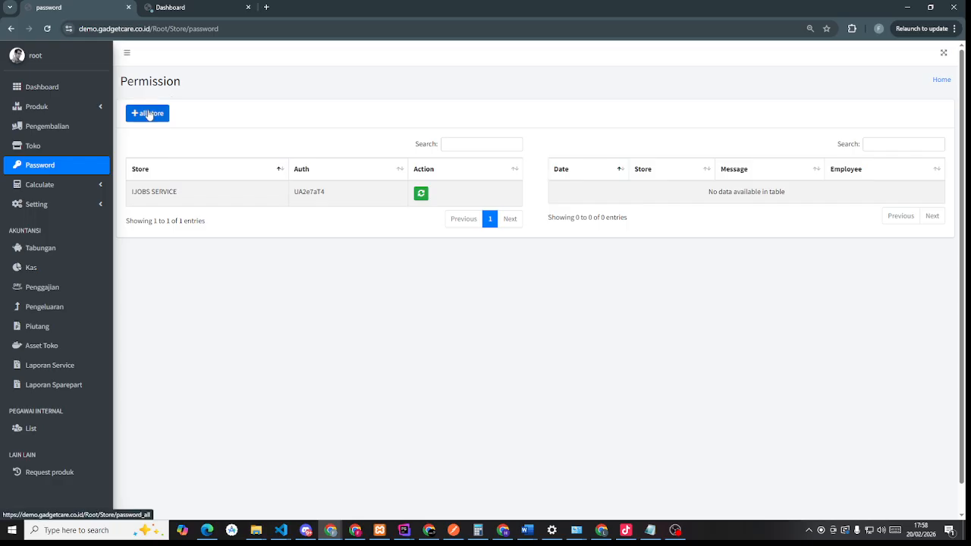
{"action": "double_click", "coordinate": [313, 195]}
{"action": "left_click", "coordinate": [337, 222]}
{"action": "double_click", "coordinate": [307, 192]}
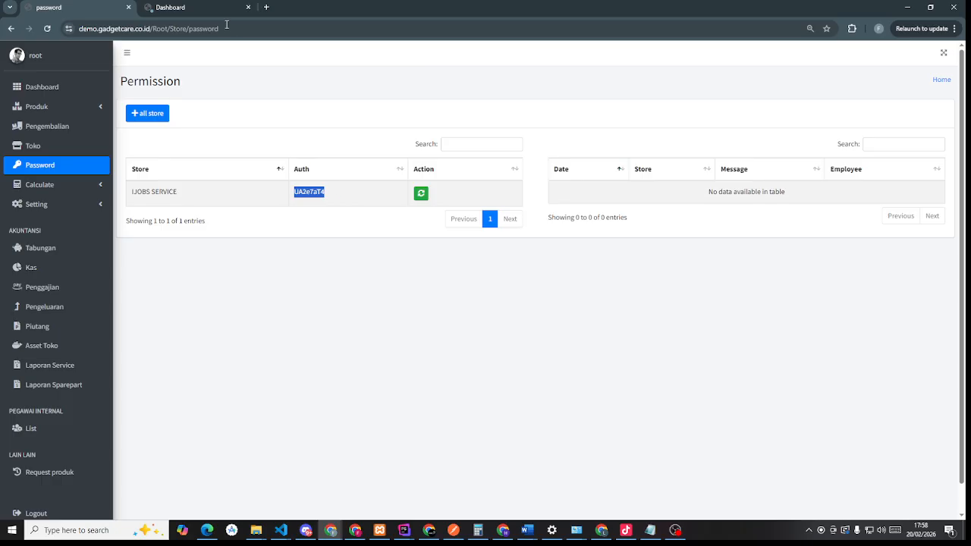
- In the Admin employee's tab, dismiss Chrome's password prompts and open Service > List of repair orders
{"action": "left_click", "coordinate": [171, 8]}
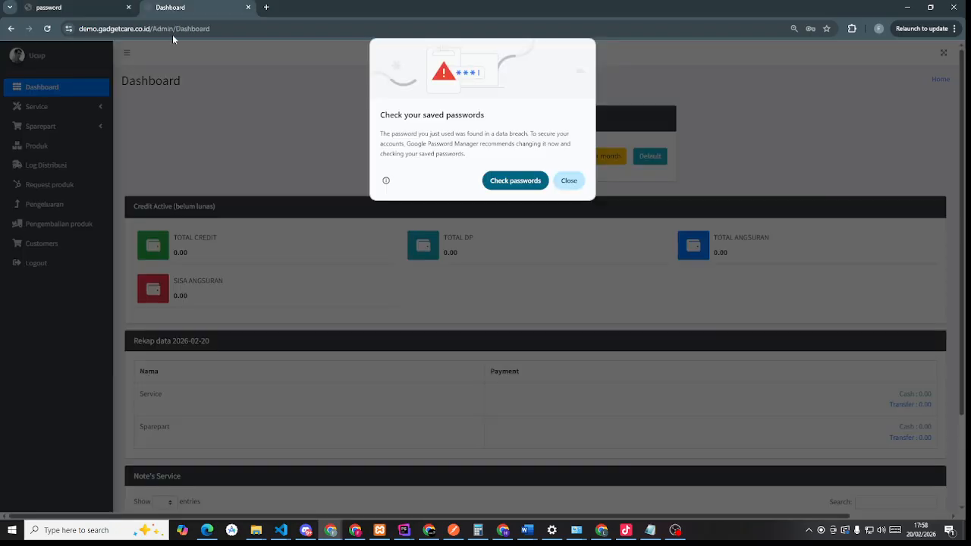
{"action": "left_click", "coordinate": [569, 181]}
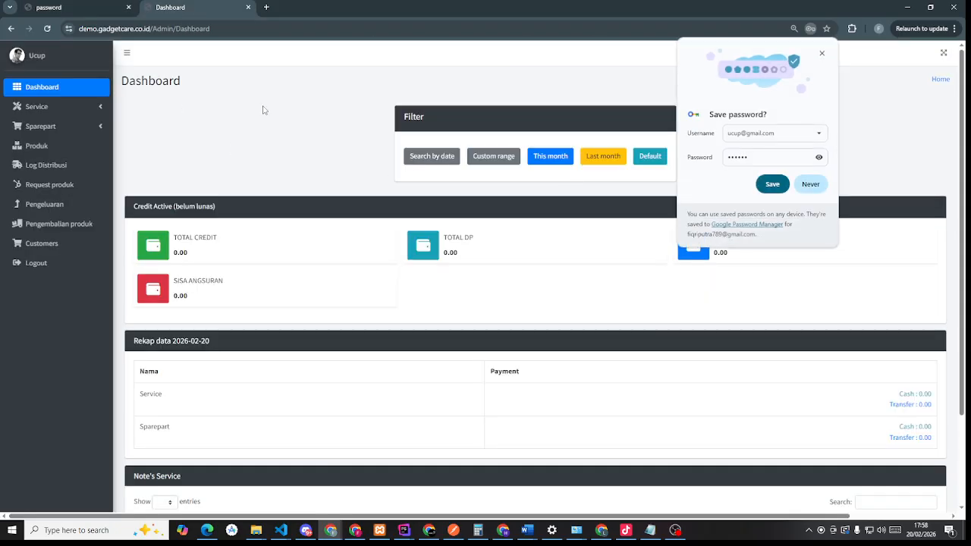
{"action": "left_click", "coordinate": [822, 53]}
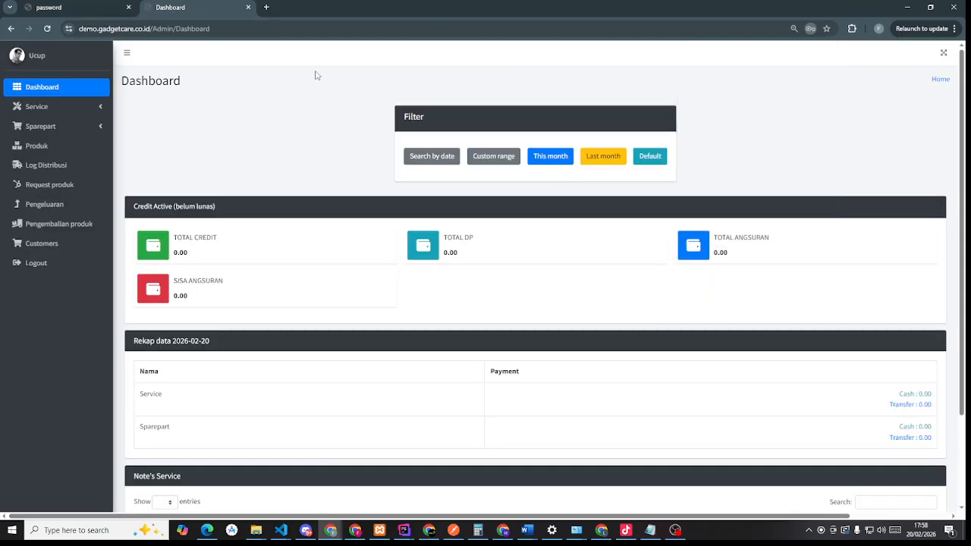
{"action": "left_click", "coordinate": [58, 106]}
{"action": "left_click", "coordinate": [56, 166]}
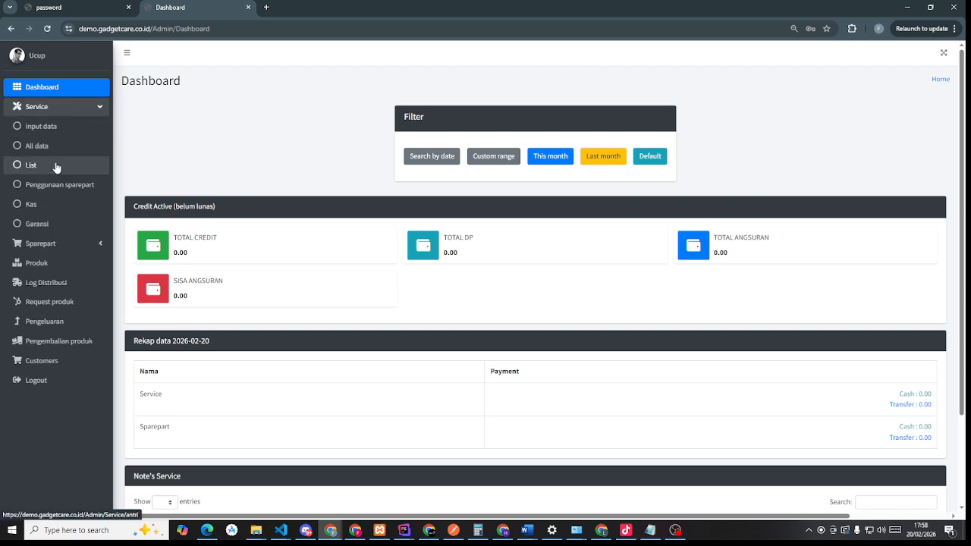
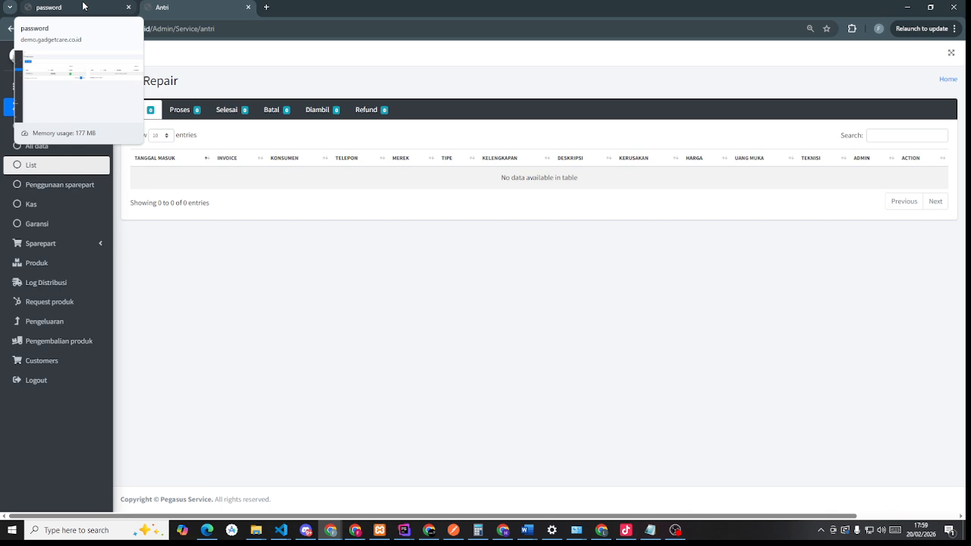
- Select the IJOBS SERVICE auth code on the password tab, then open Setting > Akun
{"action": "left_click", "coordinate": [83, 6]}
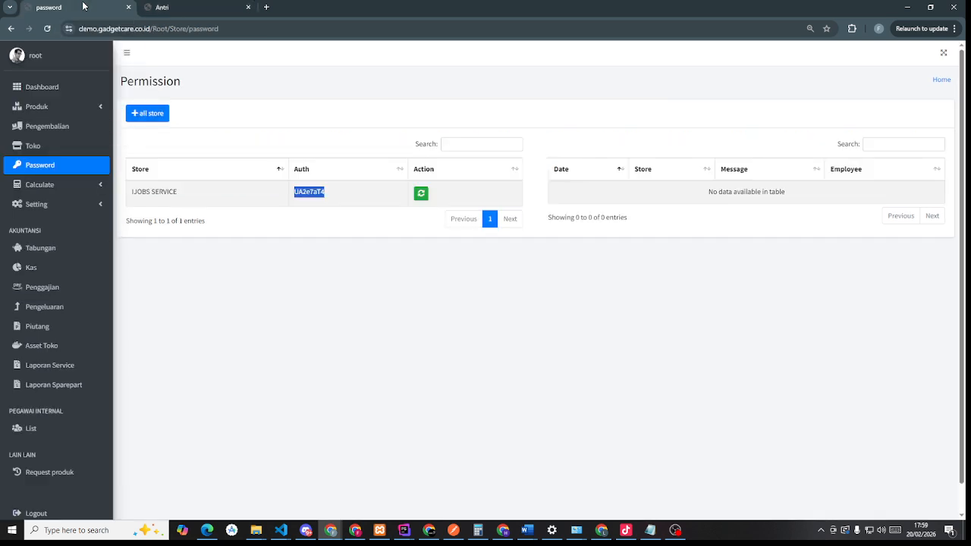
{"action": "double_click", "coordinate": [309, 191]}
{"action": "left_click", "coordinate": [347, 245]}
{"action": "left_click", "coordinate": [72, 205]}
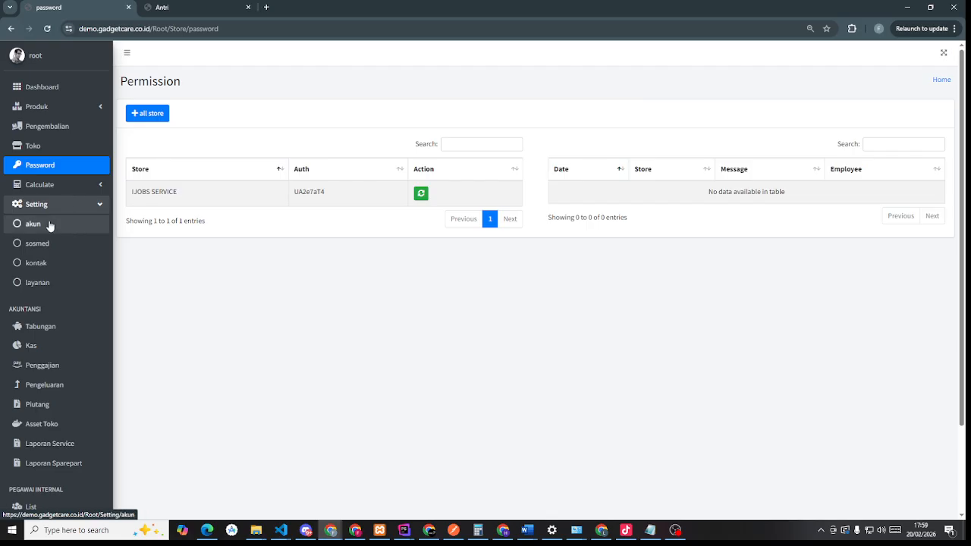
{"action": "left_click", "coordinate": [48, 225]}
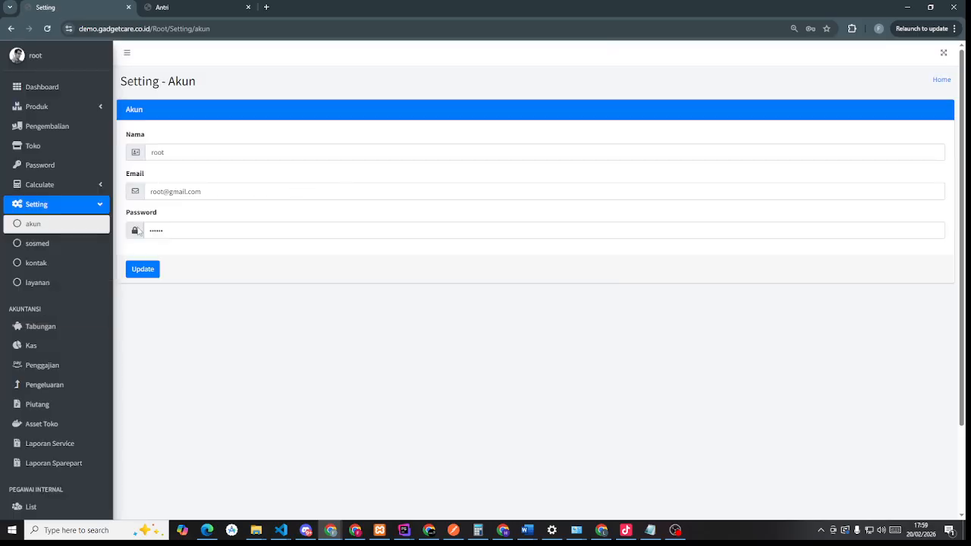
- Page through the Sosmed, Kontak and Layanan settings, ending on the empty Tabungan savings list
{"action": "left_click", "coordinate": [35, 246]}
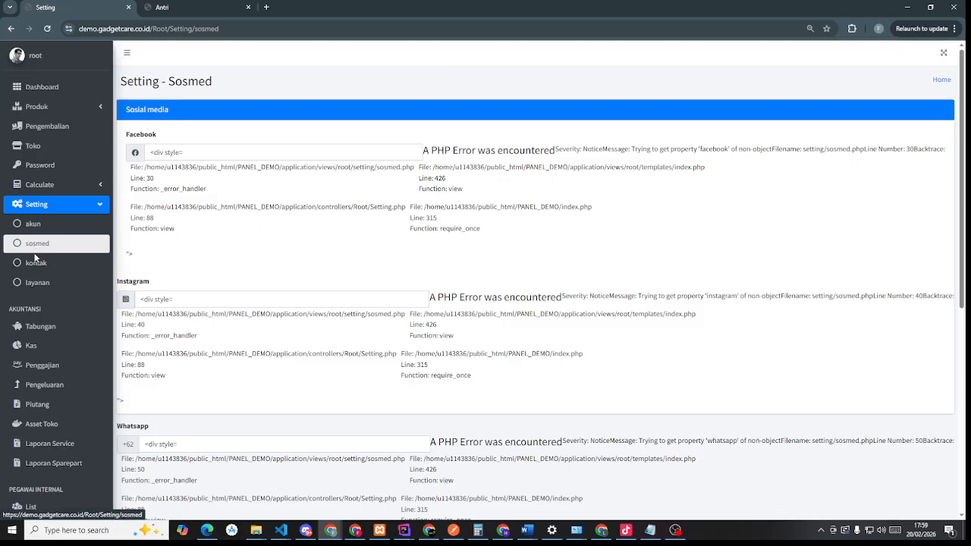
{"action": "left_click", "coordinate": [38, 269]}
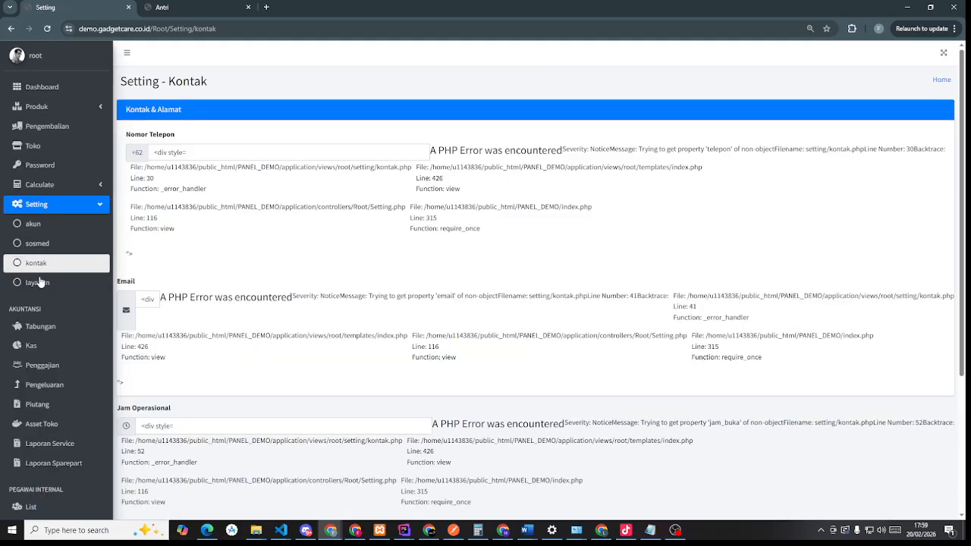
{"action": "left_click", "coordinate": [38, 285]}
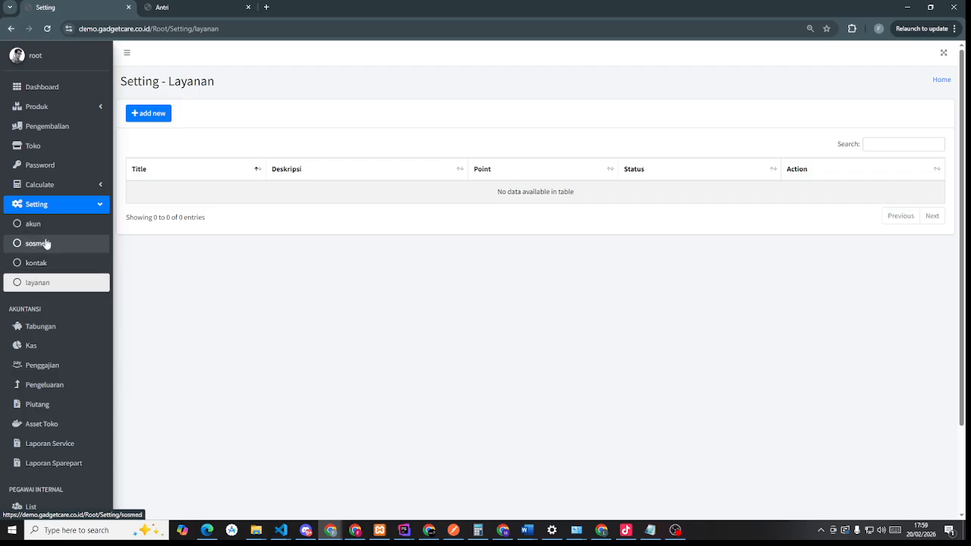
{"action": "left_click", "coordinate": [46, 335]}
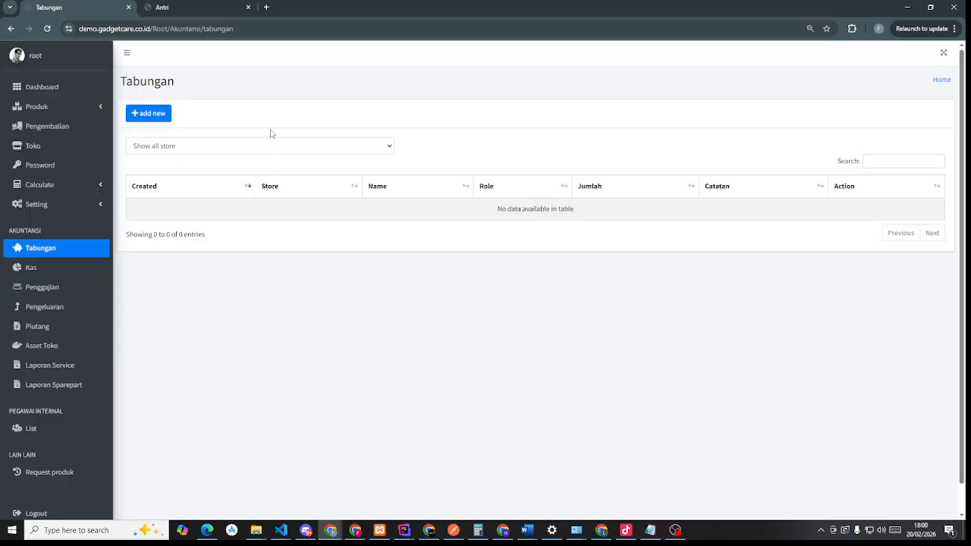
- Preview an unsaved savings entry for IJOBS SERVICE and the store head, then go to Kas
{"action": "left_click", "coordinate": [157, 116]}
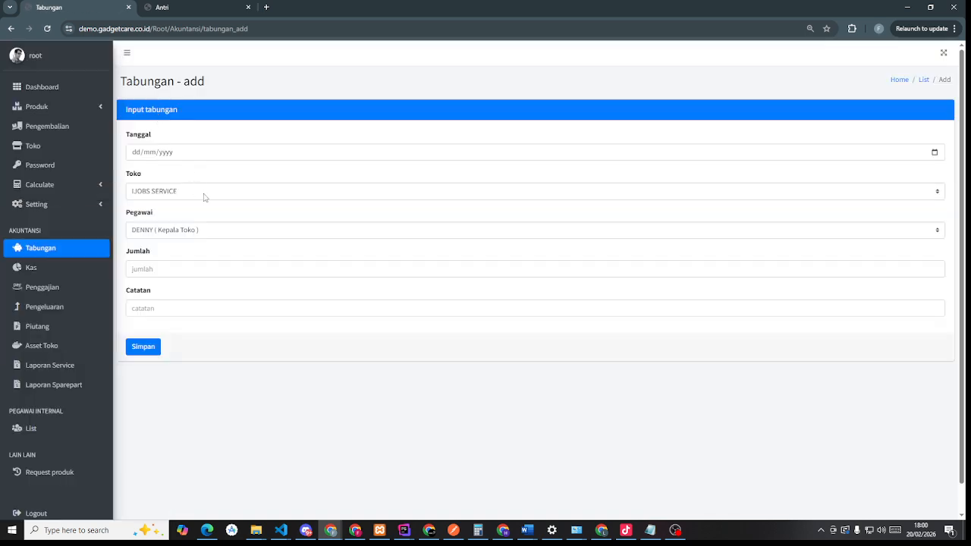
{"action": "left_click", "coordinate": [204, 194]}
{"action": "left_click", "coordinate": [203, 196]}
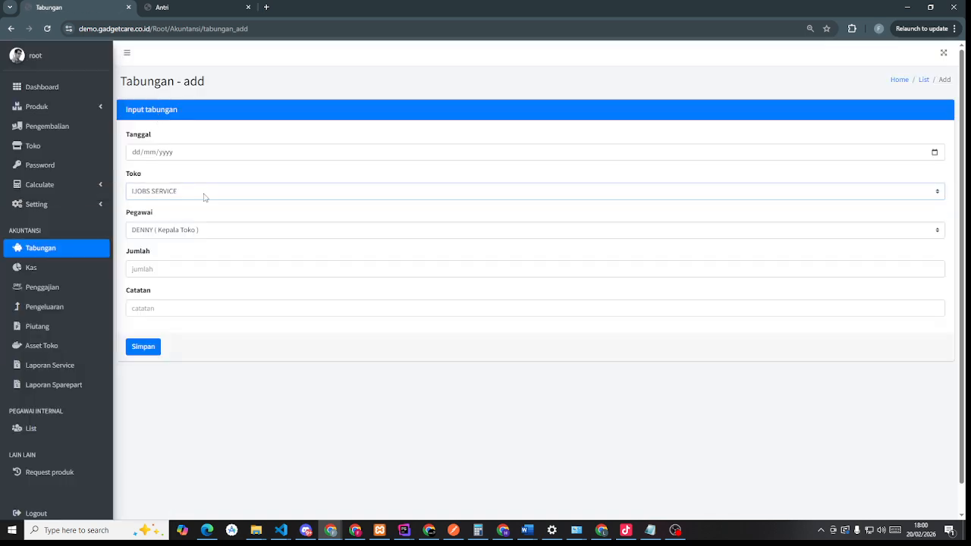
{"action": "left_click", "coordinate": [228, 236]}
{"action": "left_click", "coordinate": [227, 236]}
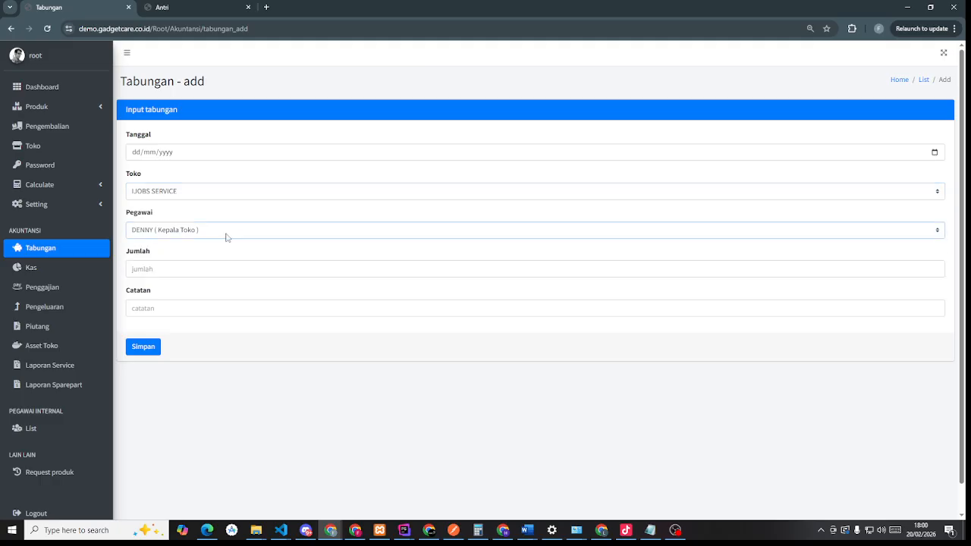
{"action": "left_click", "coordinate": [225, 237]}
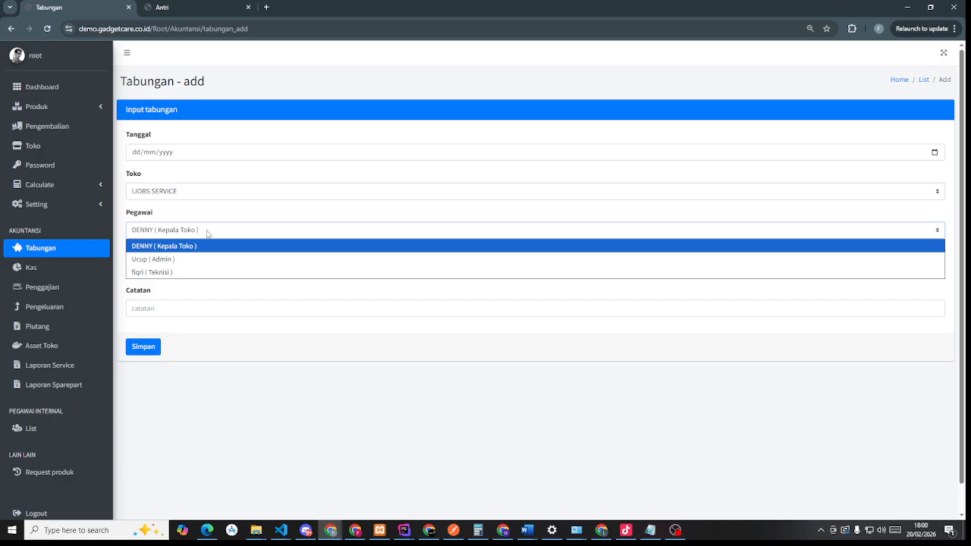
{"action": "left_click", "coordinate": [207, 232]}
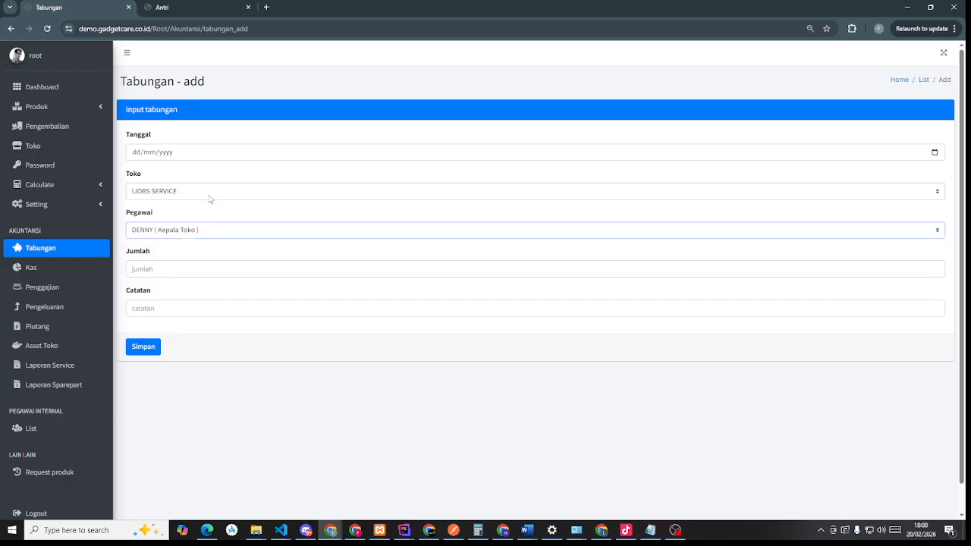
{"action": "left_click", "coordinate": [210, 196]}
{"action": "left_click", "coordinate": [210, 196]}
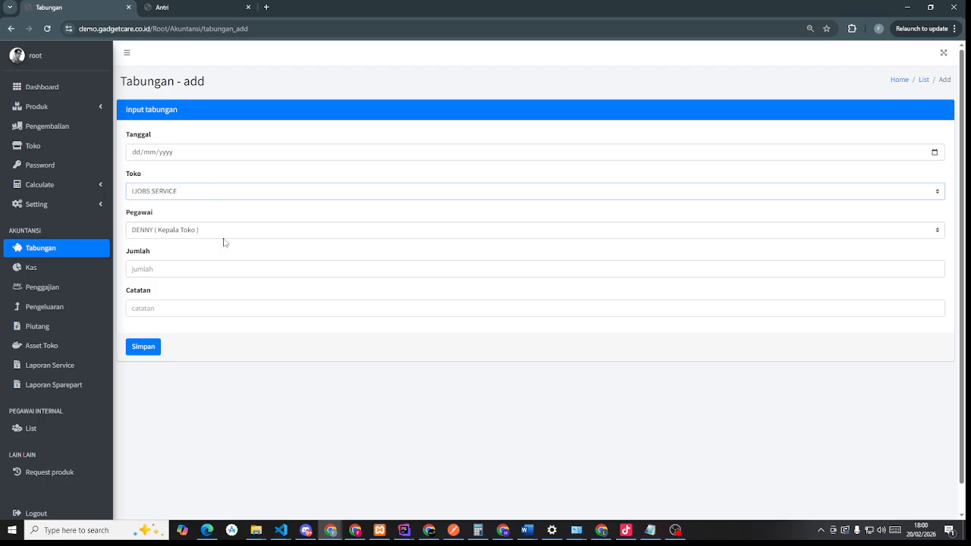
{"action": "left_click", "coordinate": [220, 267]}
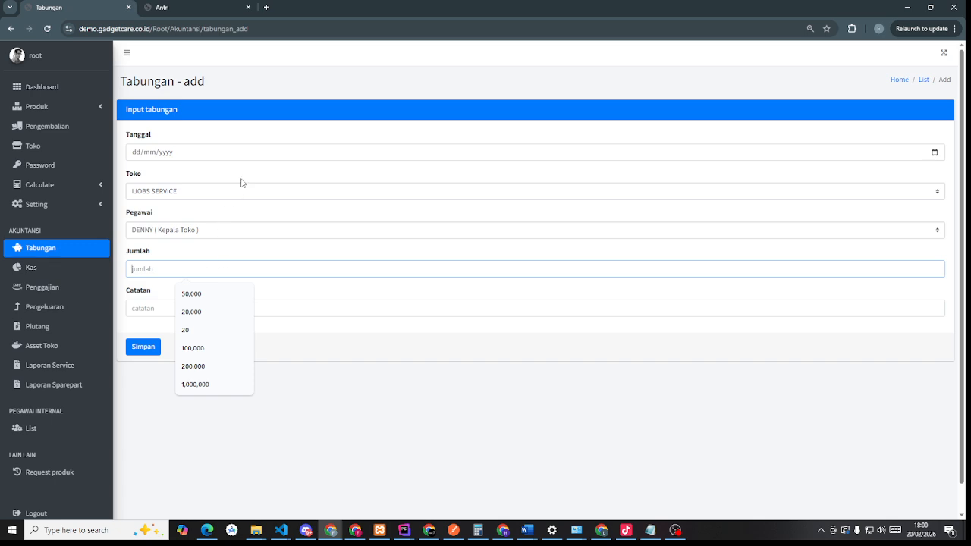
{"action": "left_click", "coordinate": [55, 270]}
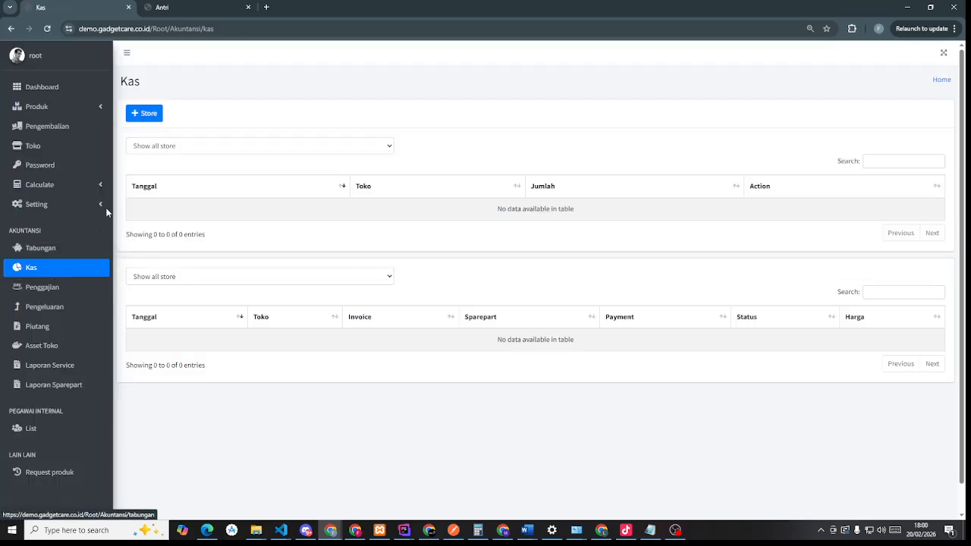
- Add a 1,000,000 Saldo cash balance for IJOBS SERVICE and confirm the save
{"action": "left_click", "coordinate": [147, 114]}
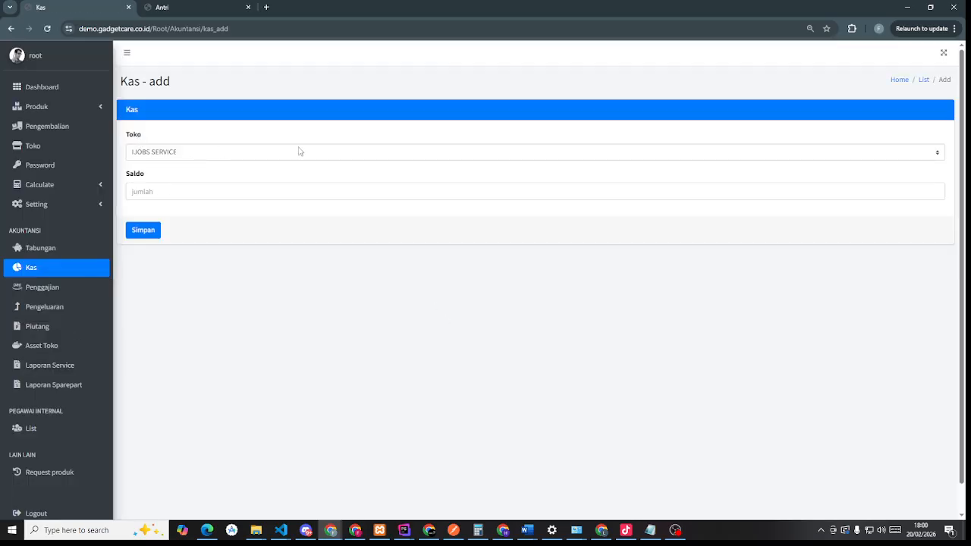
{"action": "left_click", "coordinate": [300, 154]}
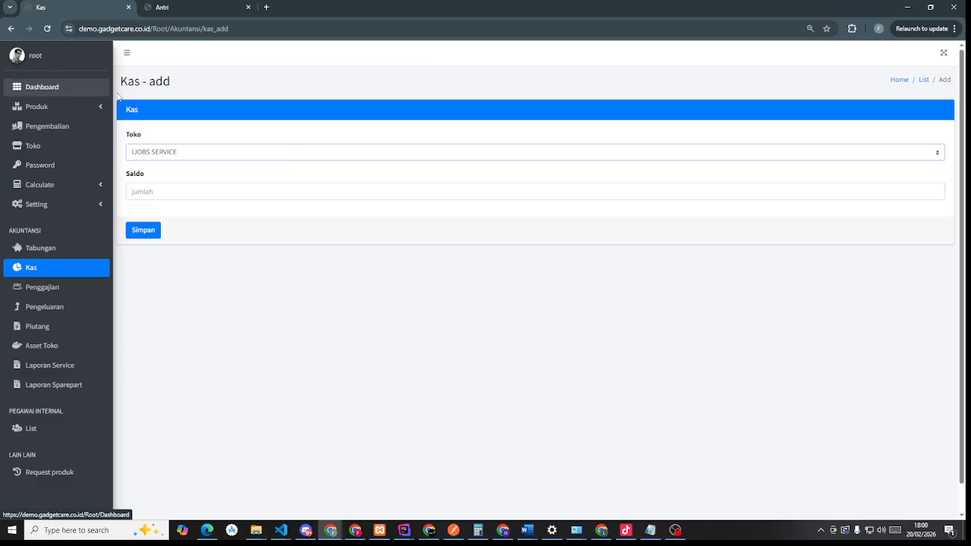
{"action": "left_click", "coordinate": [167, 5]}
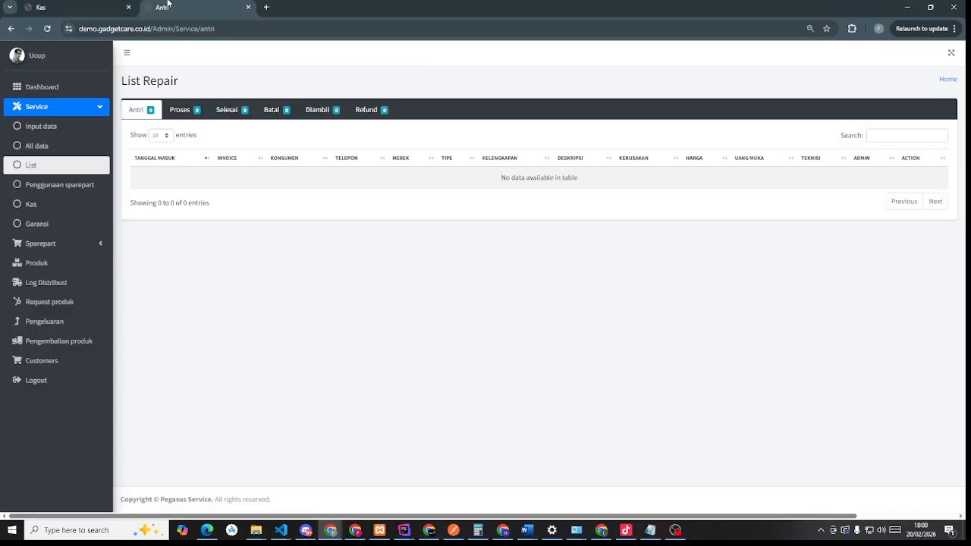
{"action": "left_click", "coordinate": [104, 3]}
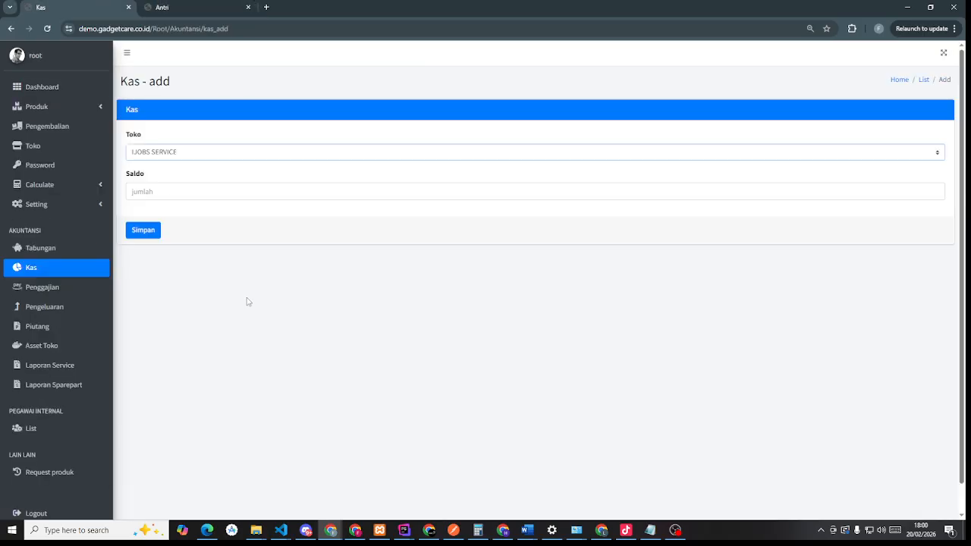
{"action": "left_click", "coordinate": [175, 192]}
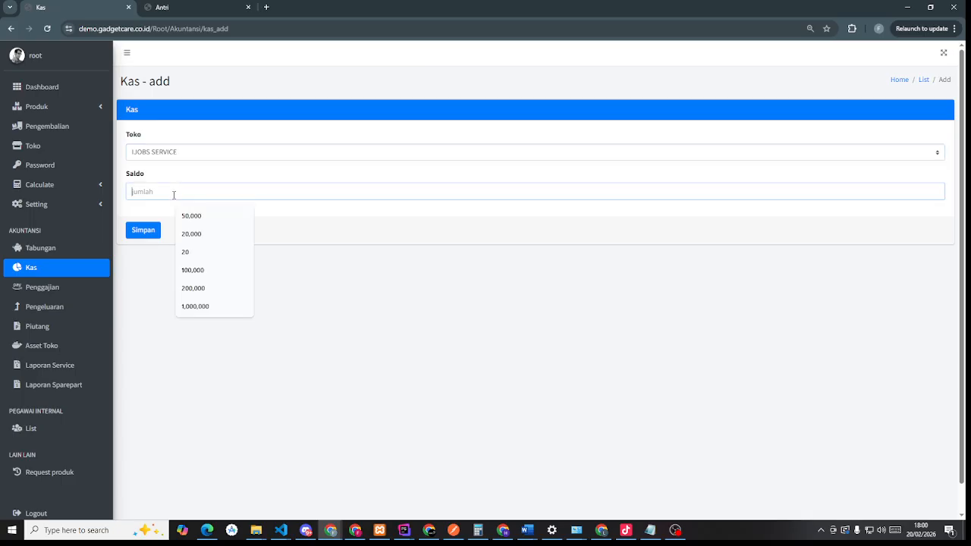
{"action": "type", "text": "10,0000"}
{"action": "type", "text": "0"}
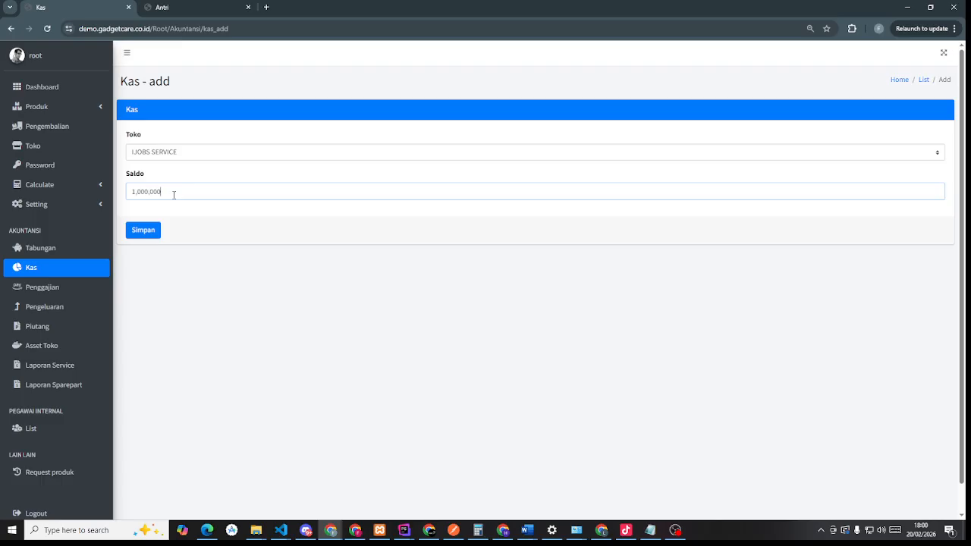
{"action": "left_click", "coordinate": [140, 231]}
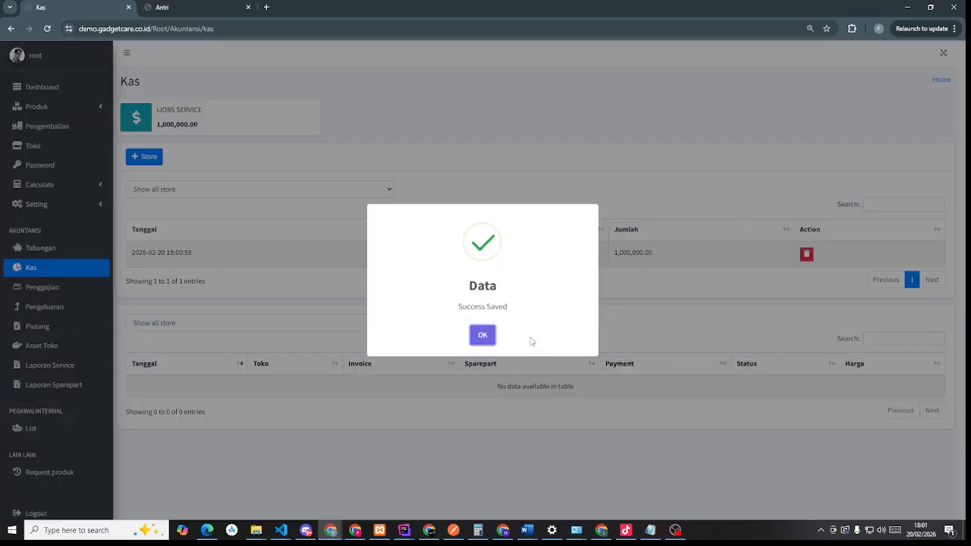
{"action": "left_click", "coordinate": [483, 339]}
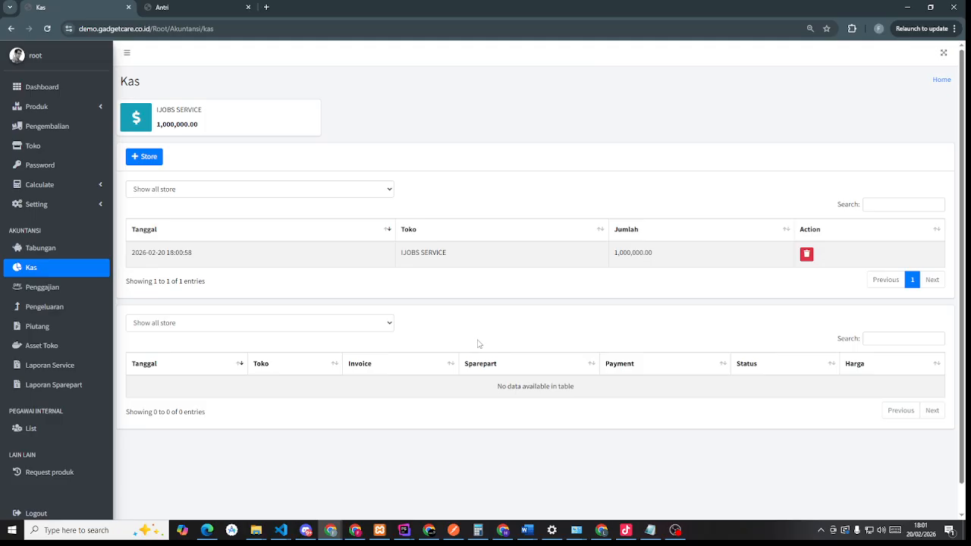
{"action": "left_click", "coordinate": [327, 323]}
{"action": "left_click", "coordinate": [327, 323]}
{"action": "scroll", "coordinate": [325, 325], "scroll_direction": "down", "scroll_amount": 1}
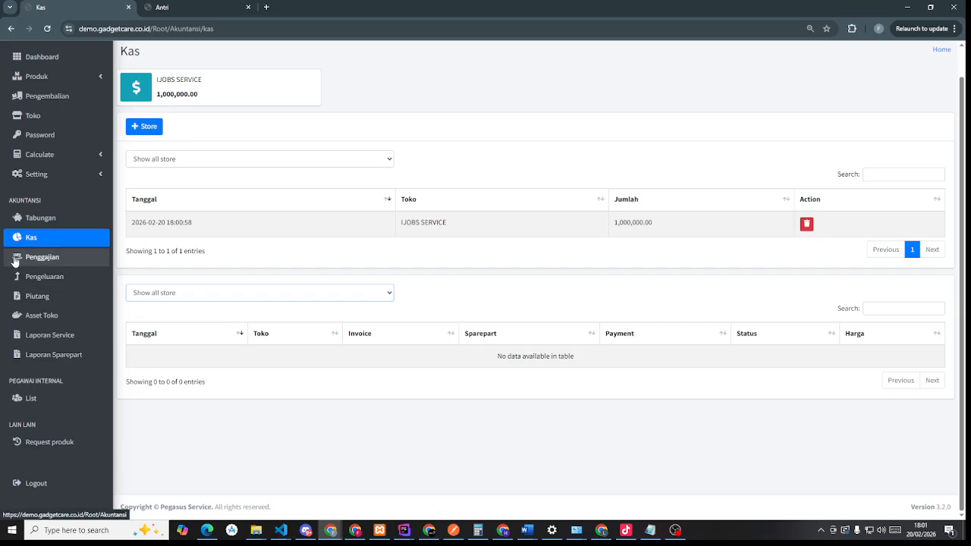
- Preview an unsaved Penggajian entry for the store head (salary, bonus, meal, notes), then return to Dashboard
{"action": "left_click", "coordinate": [60, 259]}
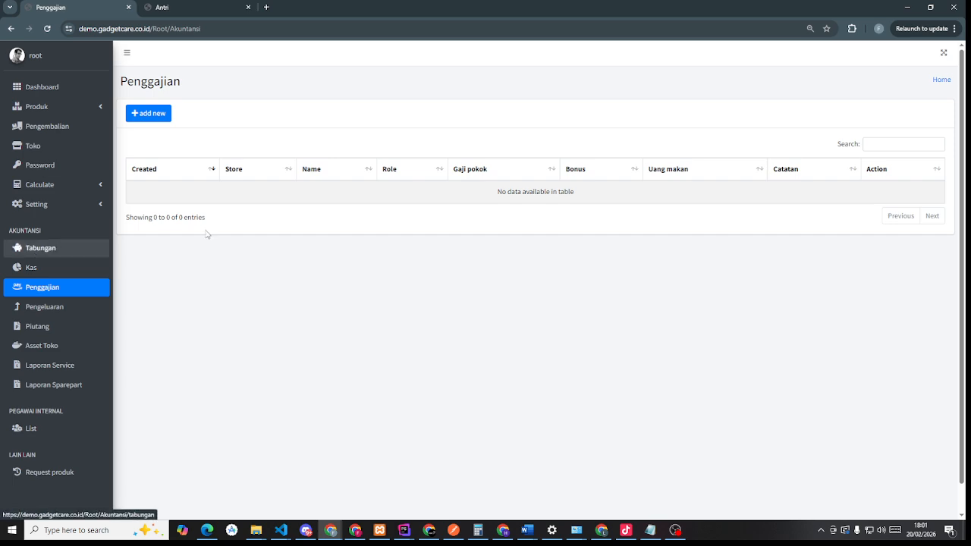
{"action": "left_click", "coordinate": [148, 112]}
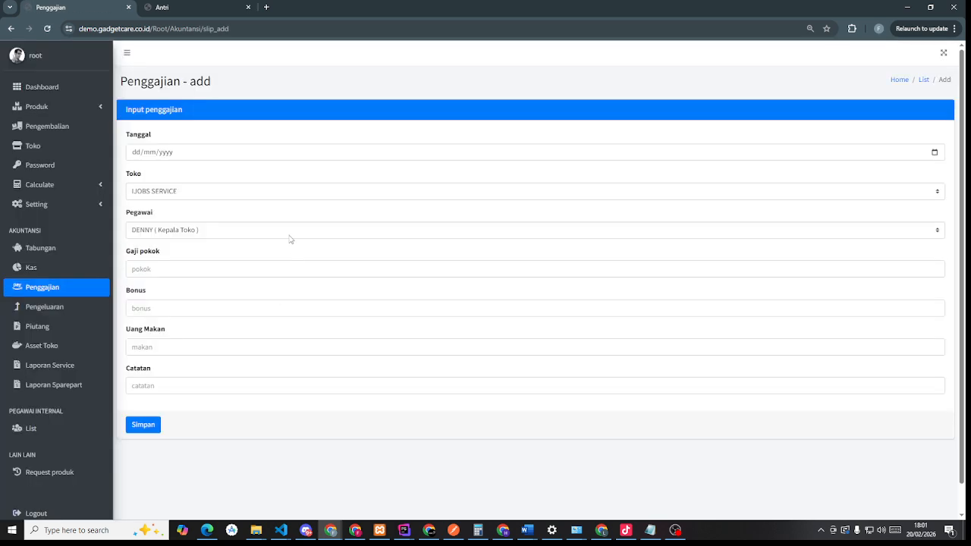
{"action": "left_click", "coordinate": [221, 229]}
{"action": "left_click", "coordinate": [221, 229]}
{"action": "left_click", "coordinate": [178, 269]}
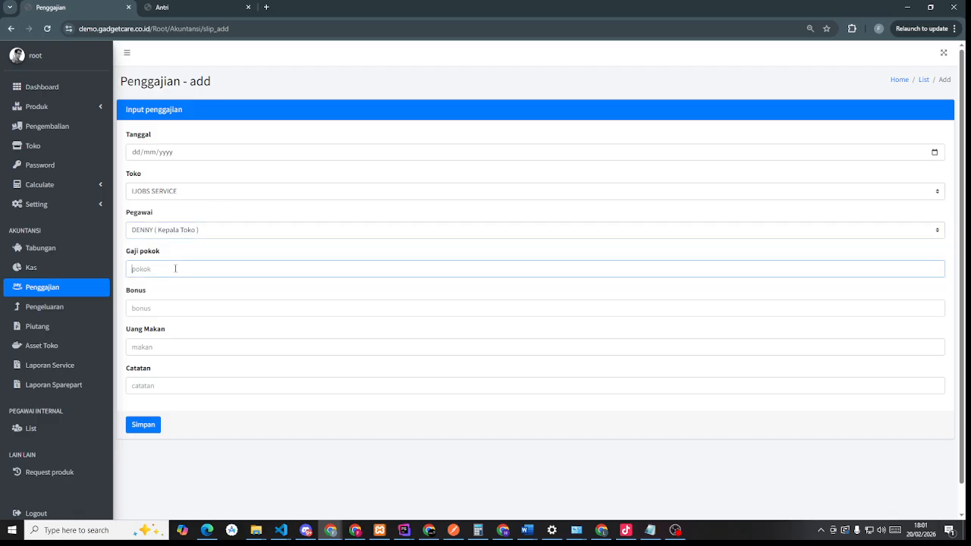
{"action": "left_click", "coordinate": [138, 311]}
{"action": "left_click", "coordinate": [148, 349]}
{"action": "left_click", "coordinate": [145, 385]}
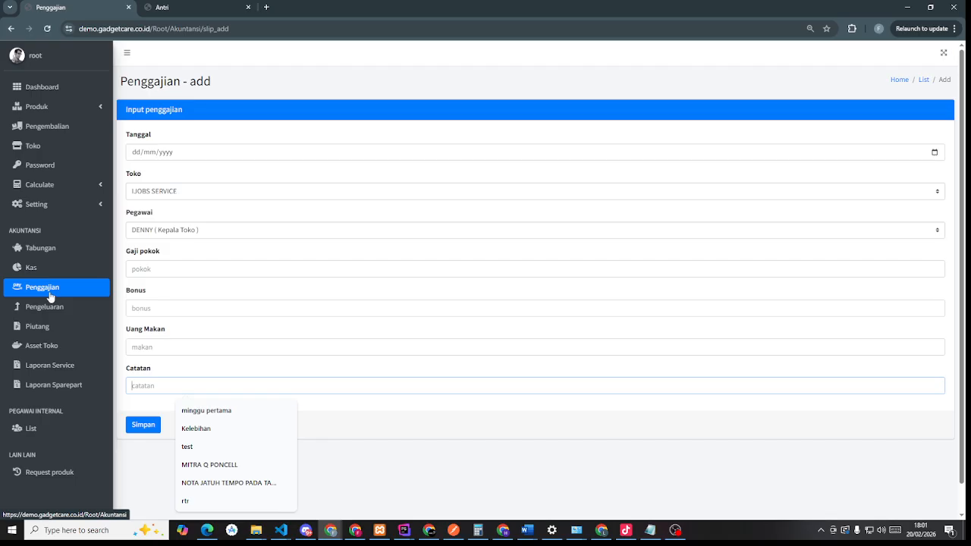
{"action": "left_click", "coordinate": [63, 92]}
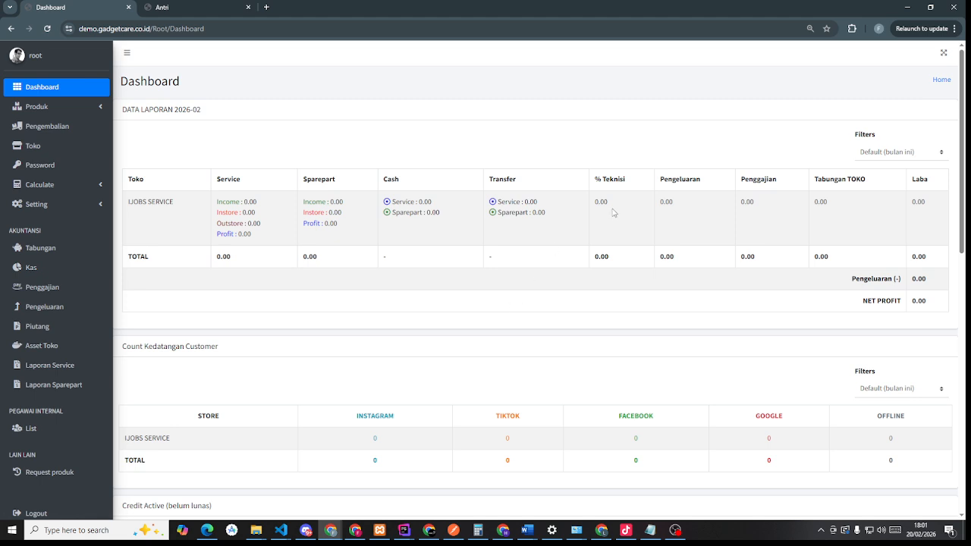
- Highlight the 0.00 % Teknisi, Penggajian and Laba figures on the Dashboard, then go to Pengeluaran
{"action": "left_click_drag", "start_coordinate": [613, 211], "coordinate": [595, 202]}
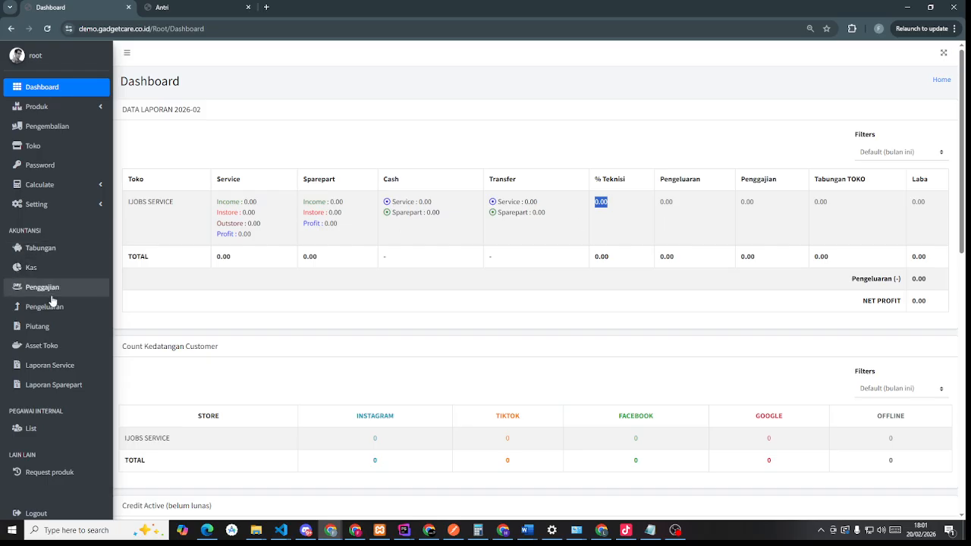
{"action": "left_click", "coordinate": [611, 211]}
{"action": "left_click_drag", "start_coordinate": [613, 210], "coordinate": [590, 207]}
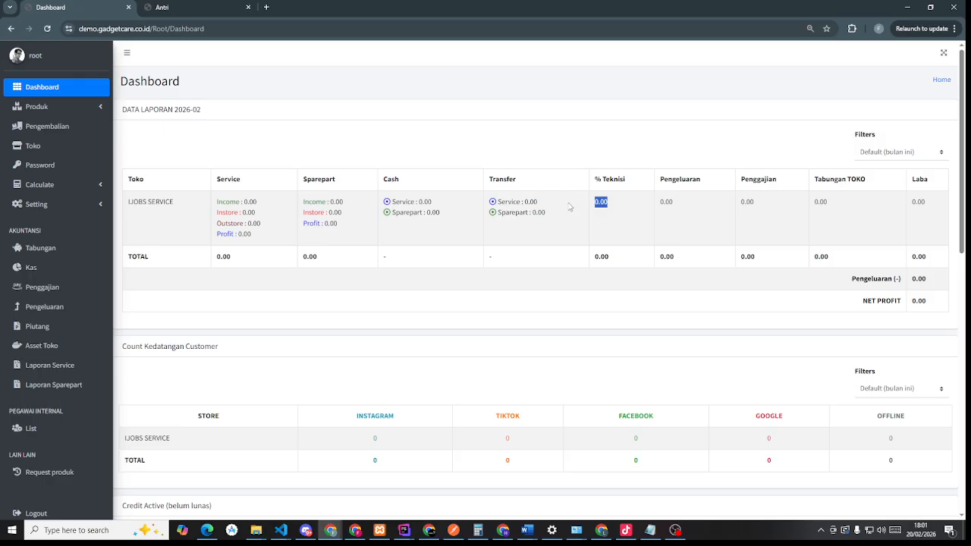
{"action": "left_click", "coordinate": [617, 210]}
{"action": "left_click_drag", "start_coordinate": [617, 210], "coordinate": [597, 203]}
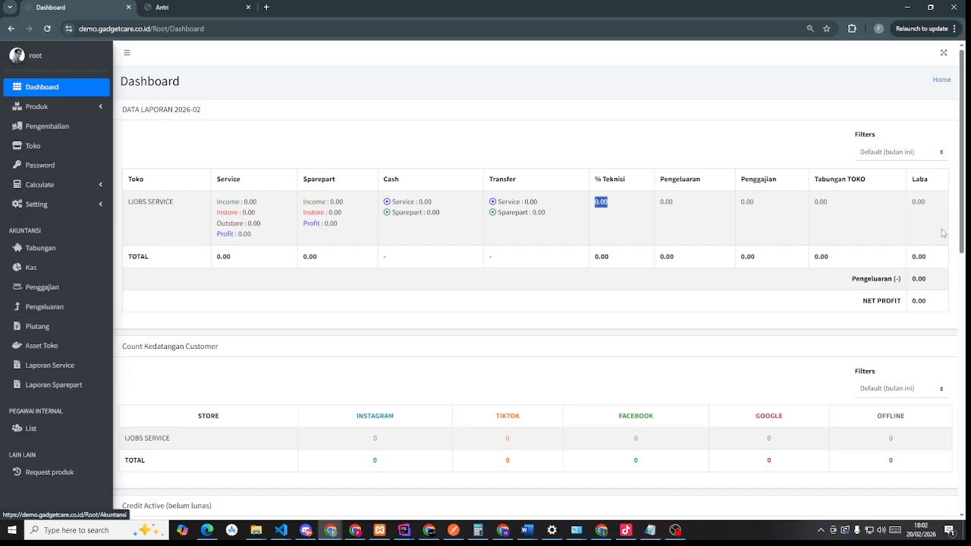
{"action": "left_click_drag", "start_coordinate": [757, 206], "coordinate": [736, 206]}
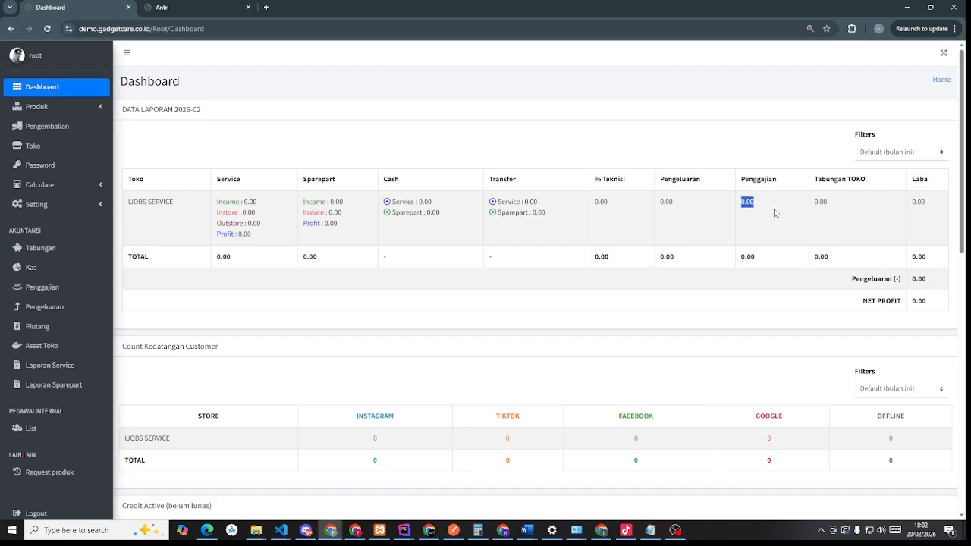
{"action": "left_click", "coordinate": [926, 238]}
{"action": "left_click_drag", "start_coordinate": [937, 205], "coordinate": [910, 202]}
{"action": "left_click", "coordinate": [614, 204]}
{"action": "left_click_drag", "start_coordinate": [609, 204], "coordinate": [596, 202]}
{"action": "left_click", "coordinate": [33, 312]}
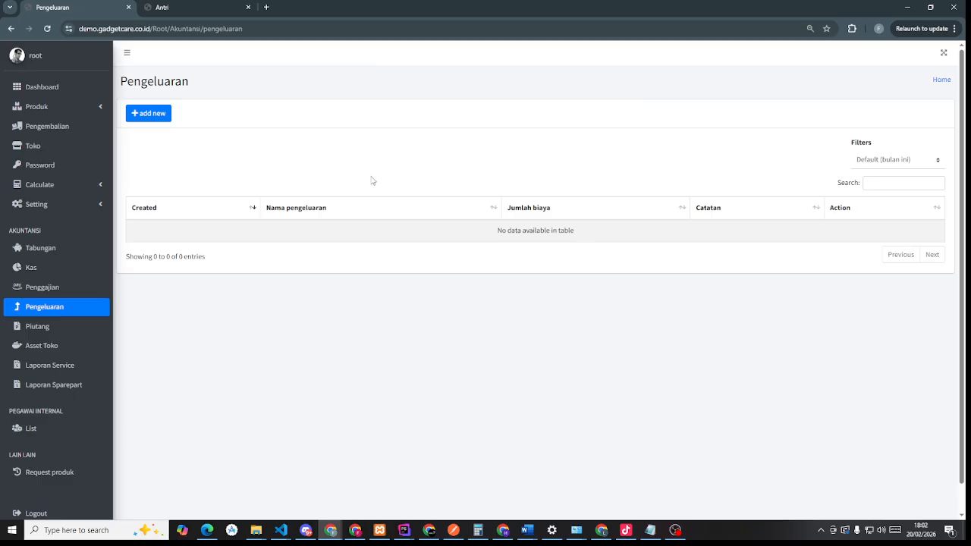
- Preview unsaved expense and receivable forms (IJOBS SERVICE, store head), then go to Asset toko
{"action": "left_click", "coordinate": [150, 120]}
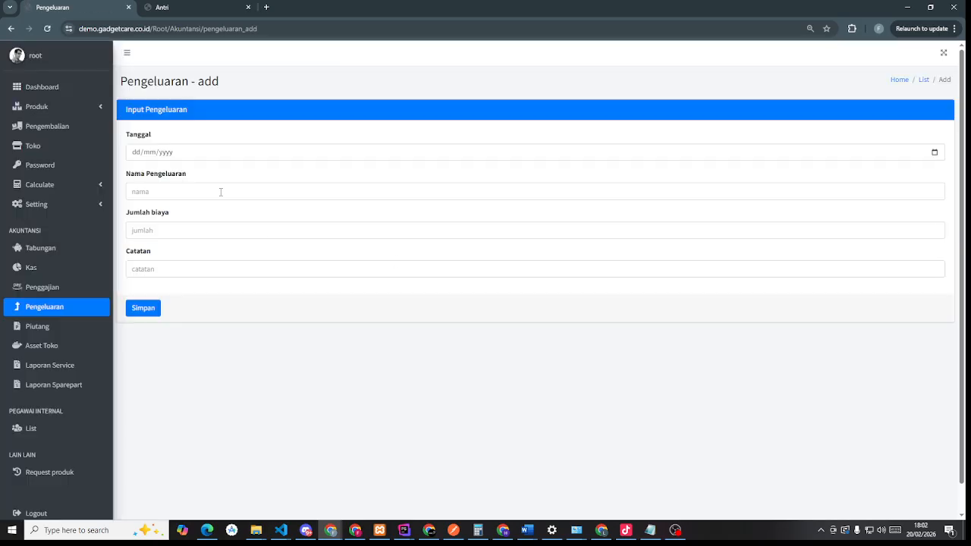
{"action": "left_click", "coordinate": [227, 194]}
{"action": "left_click", "coordinate": [42, 330]}
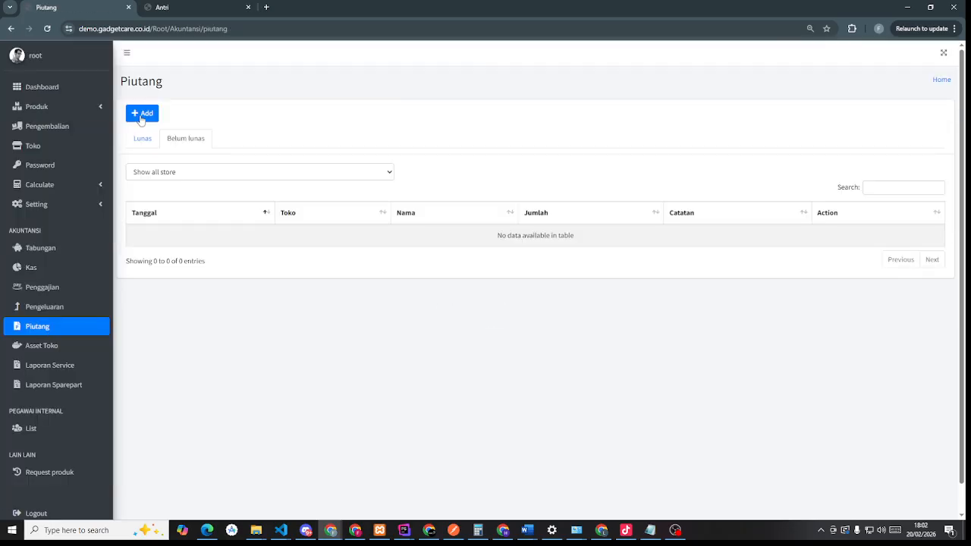
{"action": "left_click", "coordinate": [140, 118]}
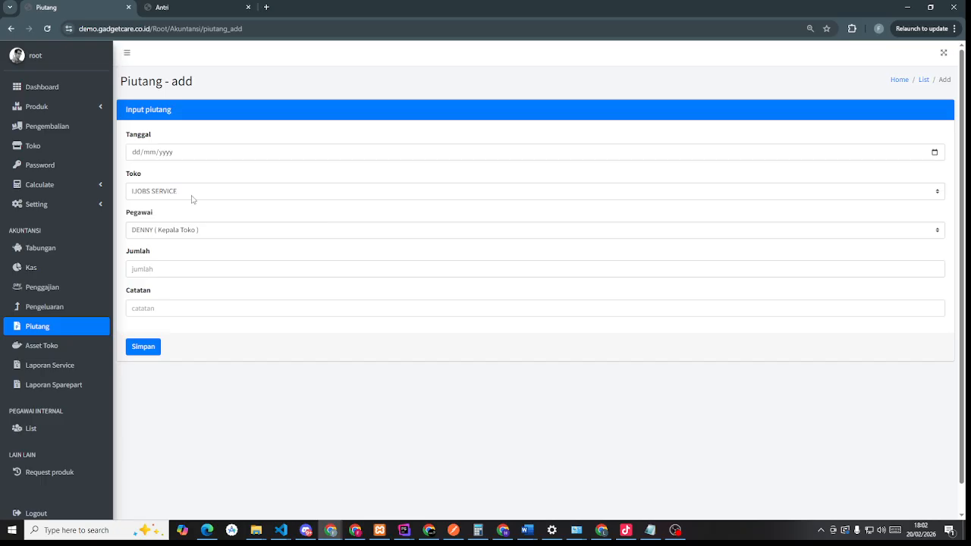
{"action": "left_click", "coordinate": [191, 196]}
{"action": "left_click", "coordinate": [192, 201]}
{"action": "left_click", "coordinate": [208, 236]}
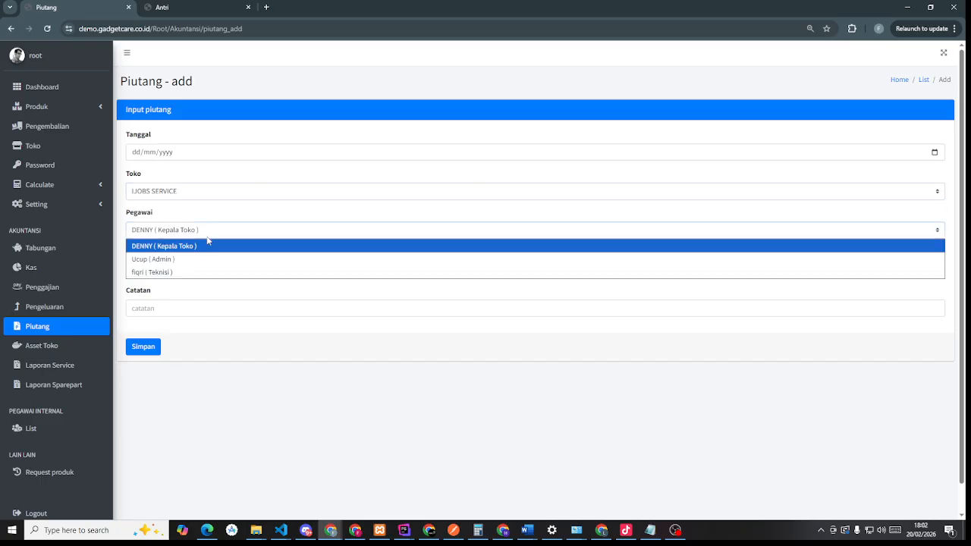
{"action": "left_click", "coordinate": [209, 242]}
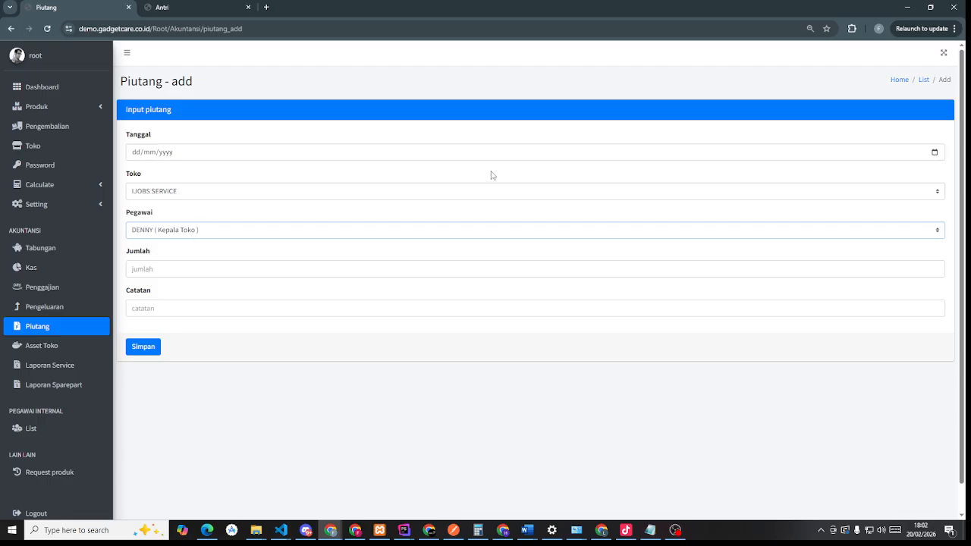
{"action": "left_click", "coordinate": [224, 275]}
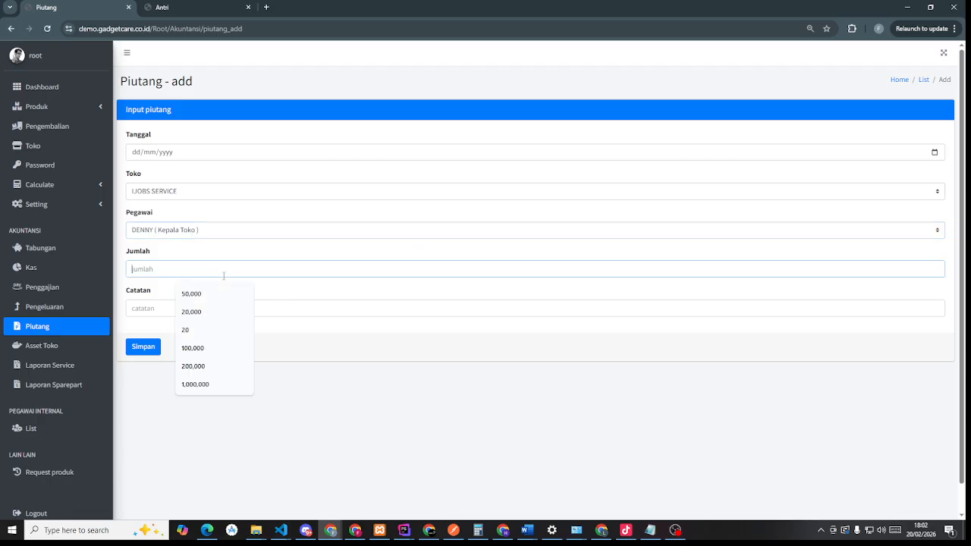
{"action": "left_click", "coordinate": [38, 353]}
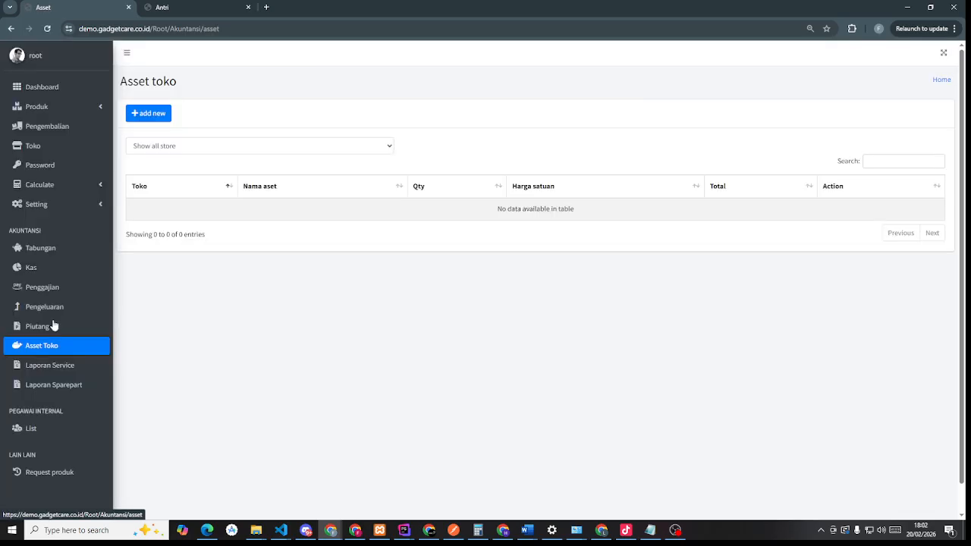
- Step through an unsaved asset form's name, Qty and unit price fields, then try Laporan Service
{"action": "left_click", "coordinate": [157, 120]}
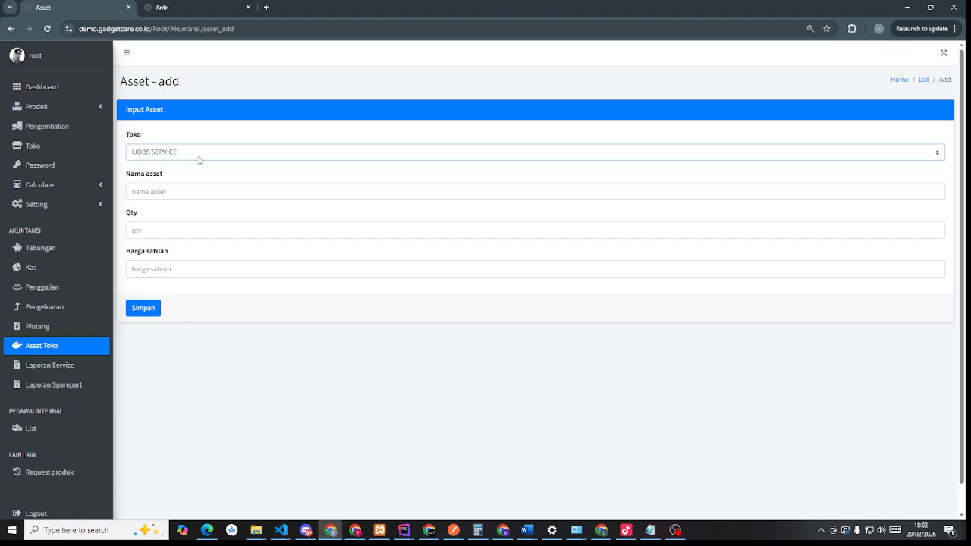
{"action": "left_click", "coordinate": [176, 191]}
{"action": "left_click", "coordinate": [164, 231]}
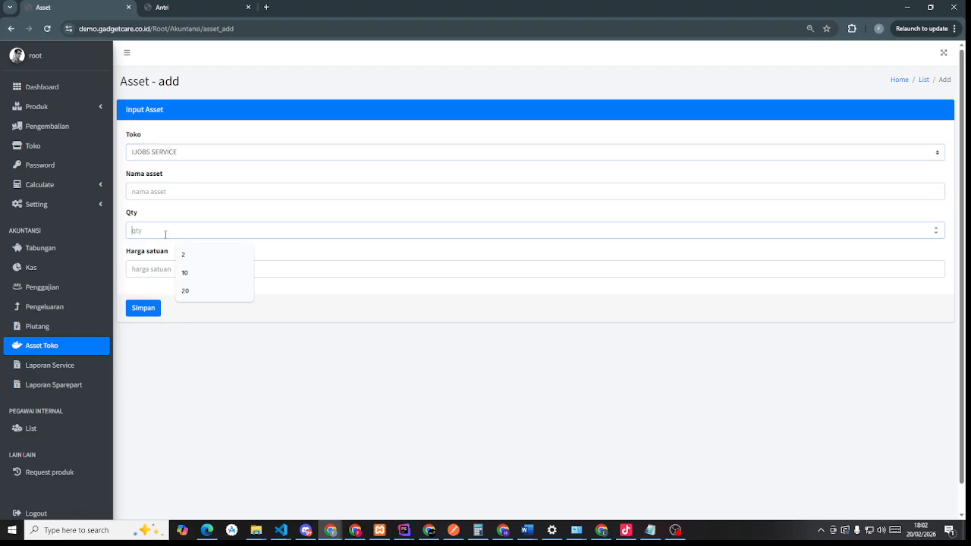
{"action": "left_click", "coordinate": [153, 275]}
{"action": "left_click", "coordinate": [151, 232]}
{"action": "left_click", "coordinate": [148, 190]}
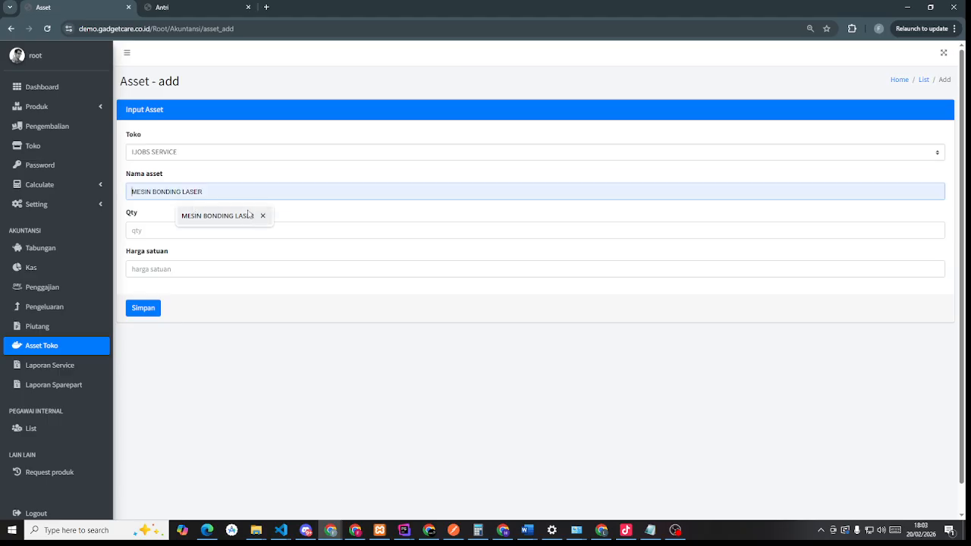
{"action": "left_click", "coordinate": [50, 372]}
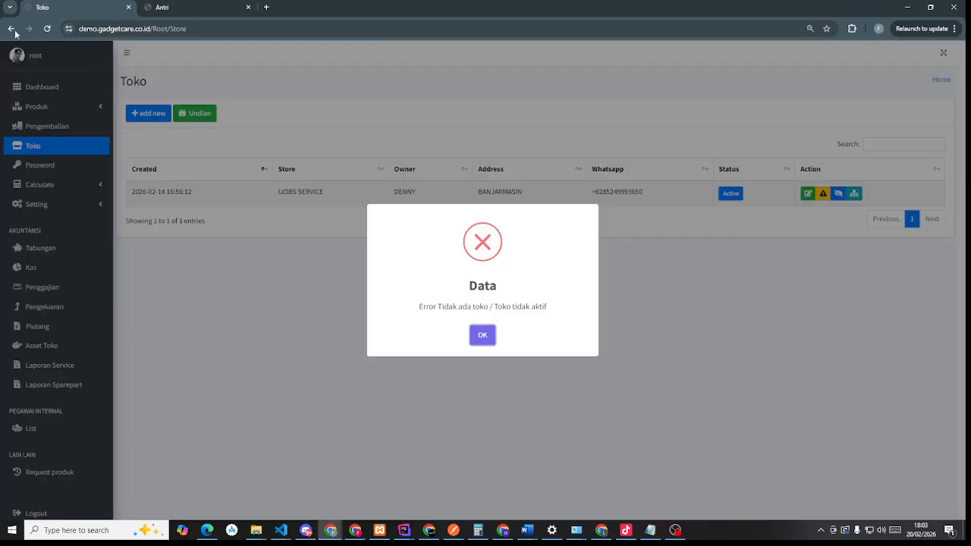
- Dismiss the 'Tidak ada toko' error twice, then go to the empty Pegawai Internal list
{"action": "left_click", "coordinate": [481, 335]}
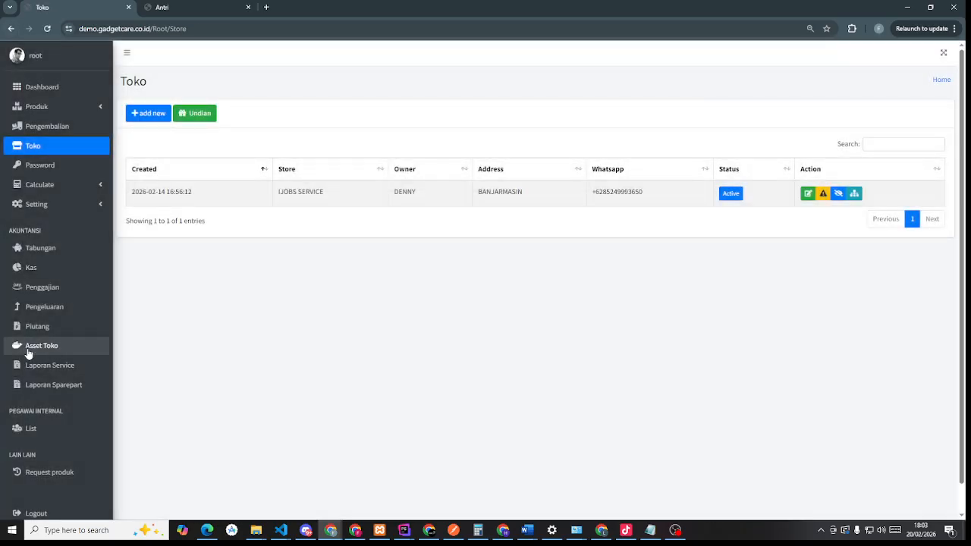
{"action": "scroll", "coordinate": [31, 341], "scroll_direction": "down", "scroll_amount": 1}
{"action": "left_click", "coordinate": [30, 340]}
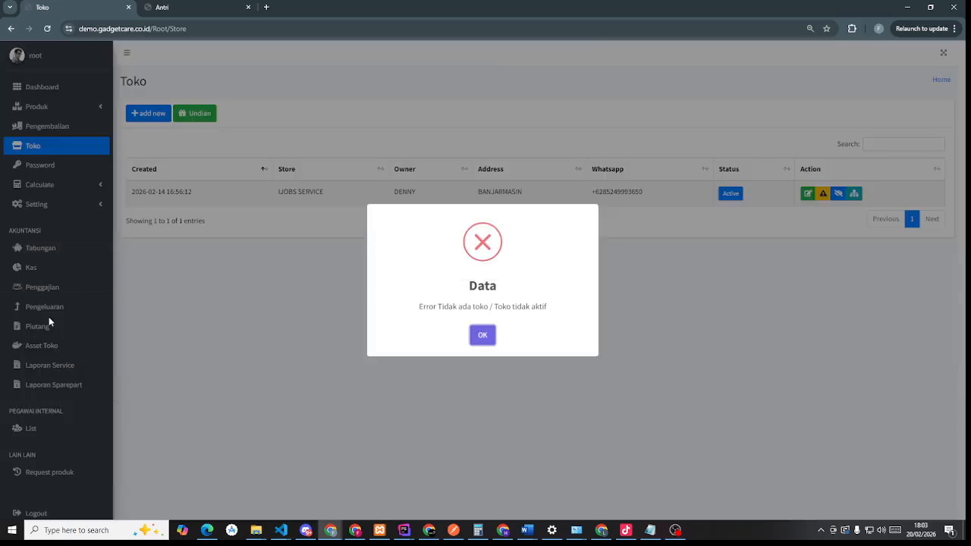
{"action": "left_click", "coordinate": [484, 337]}
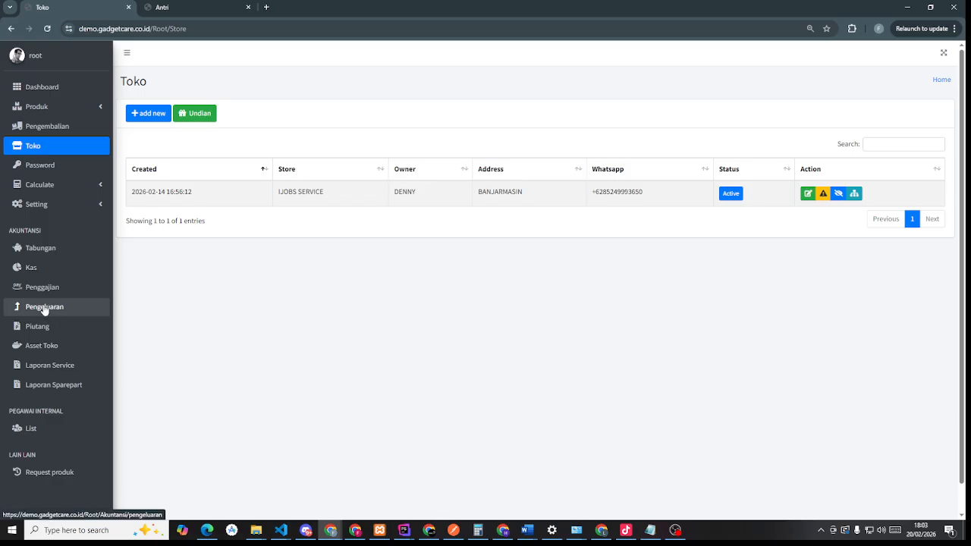
{"action": "left_click", "coordinate": [44, 308]}
{"action": "scroll", "coordinate": [43, 309], "scroll_direction": "down", "scroll_amount": 1}
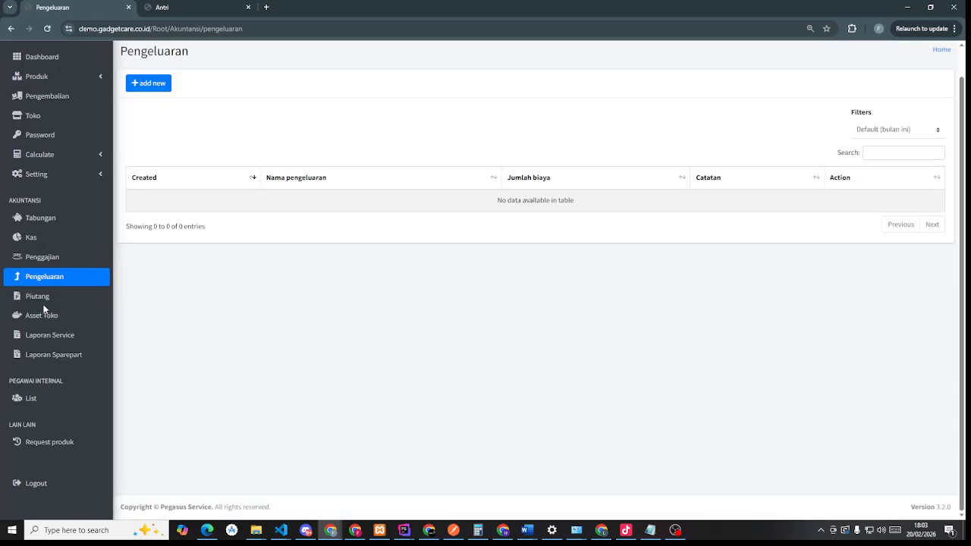
{"action": "left_click", "coordinate": [25, 403]}
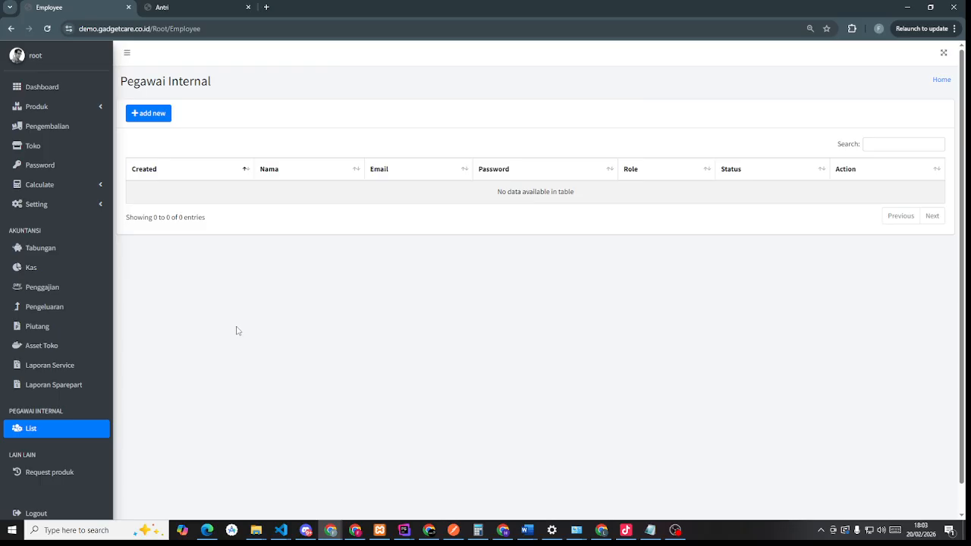
- Fill a new staff form with role Admin, a suggested name, and the first name as e-mail user
{"action": "left_click", "coordinate": [139, 113]}
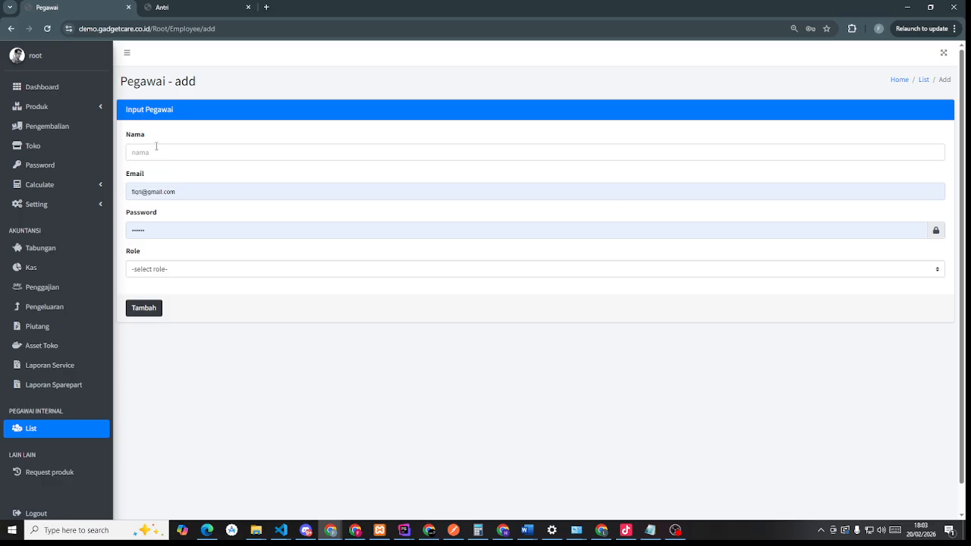
{"action": "left_click", "coordinate": [156, 146]}
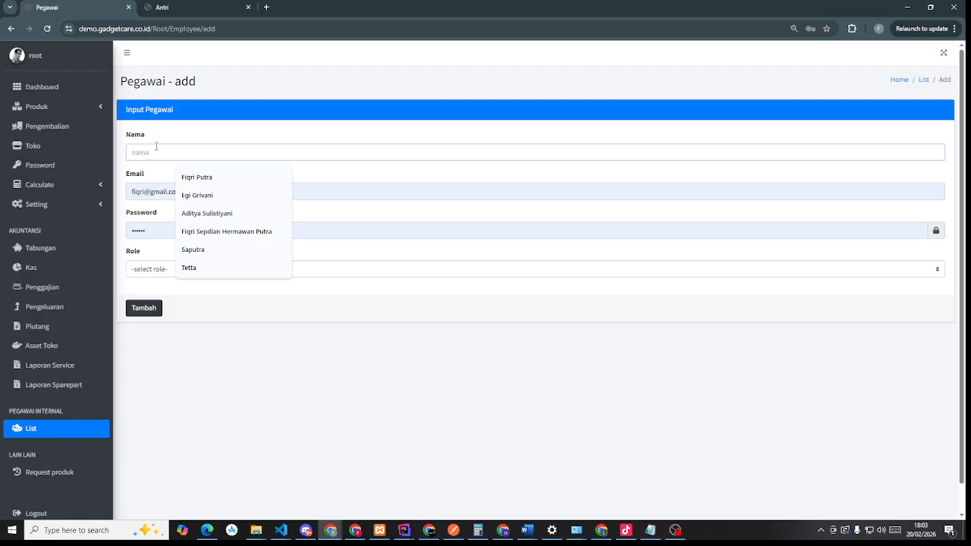
{"action": "left_click", "coordinate": [165, 270]}
{"action": "left_click", "coordinate": [141, 297]}
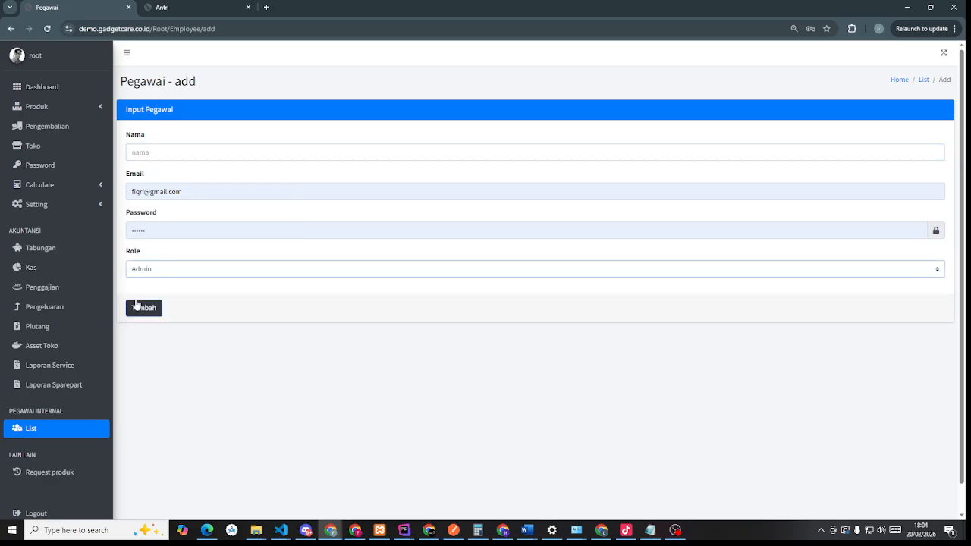
{"action": "left_click", "coordinate": [144, 154]}
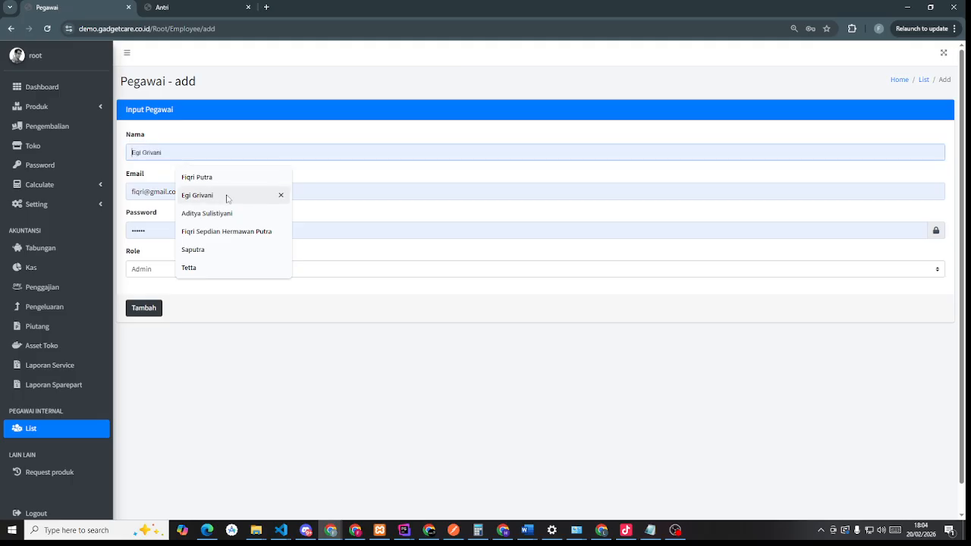
{"action": "left_click", "coordinate": [209, 220]}
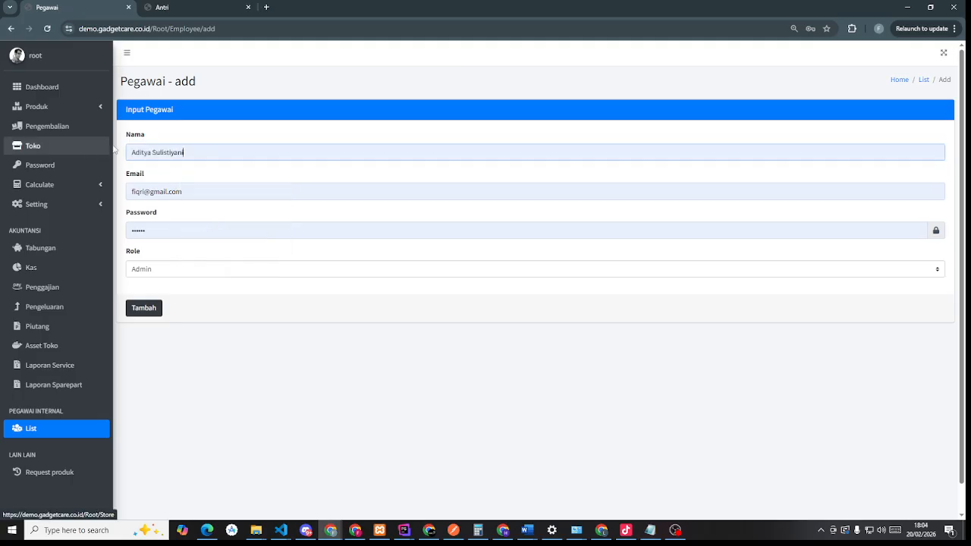
{"action": "double_click", "coordinate": [149, 152]}
{"action": "key", "text": "ctrl+c"}
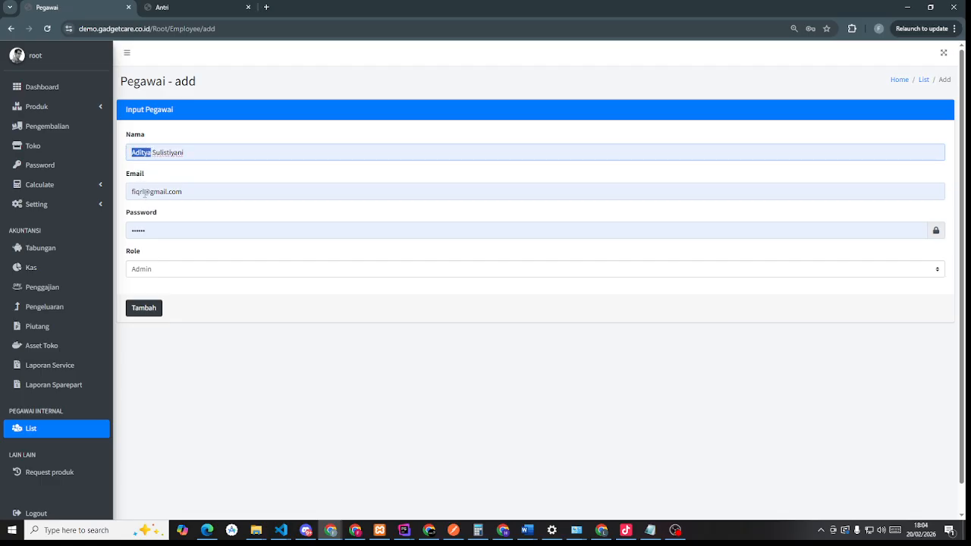
{"action": "double_click", "coordinate": [142, 192]}
{"action": "key", "text": "ctrl+v"}
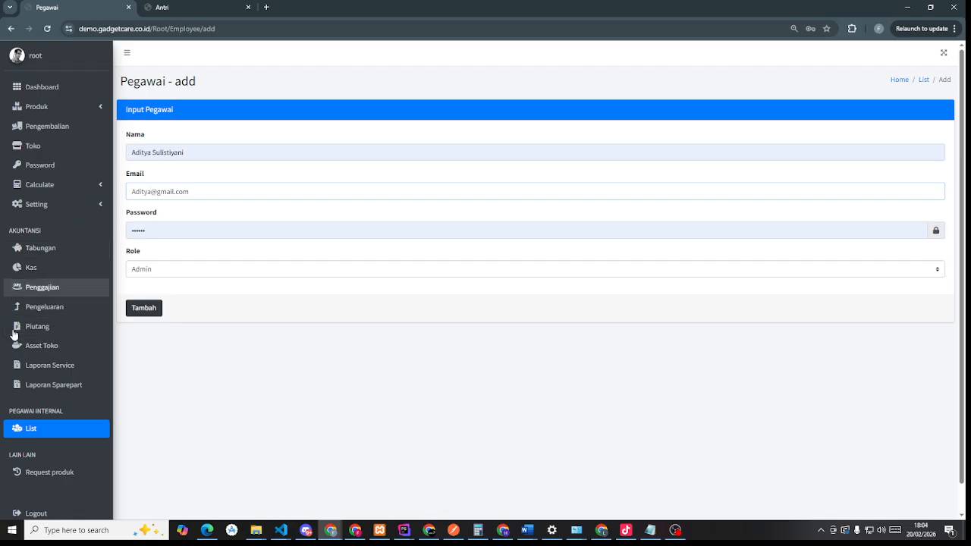
- Save the new Admin staff member, acknowledging the success alert and closing Chrome's password popups
{"action": "scroll", "coordinate": [24, 412], "scroll_direction": "down", "scroll_amount": 2}
{"action": "scroll", "coordinate": [170, 342], "scroll_direction": "up", "scroll_amount": 2}
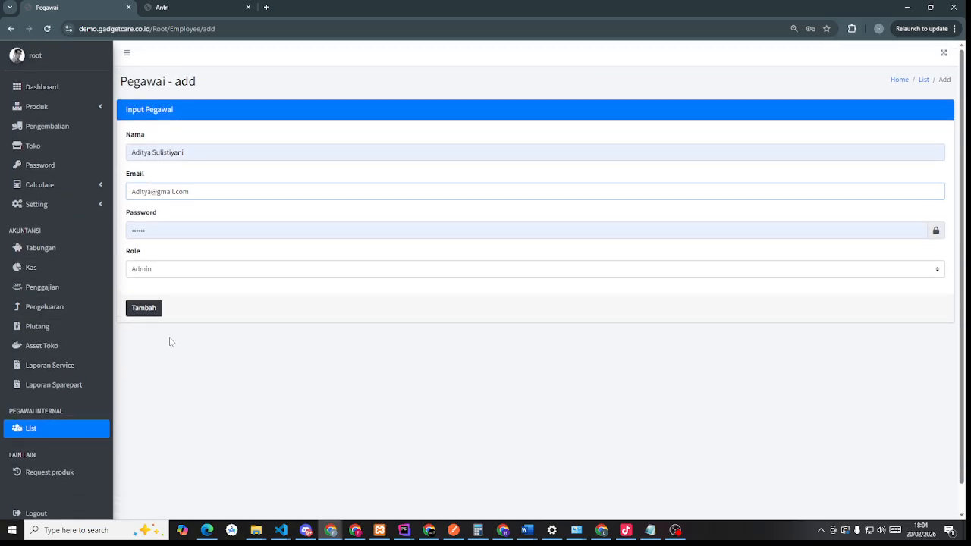
{"action": "left_click", "coordinate": [145, 307]}
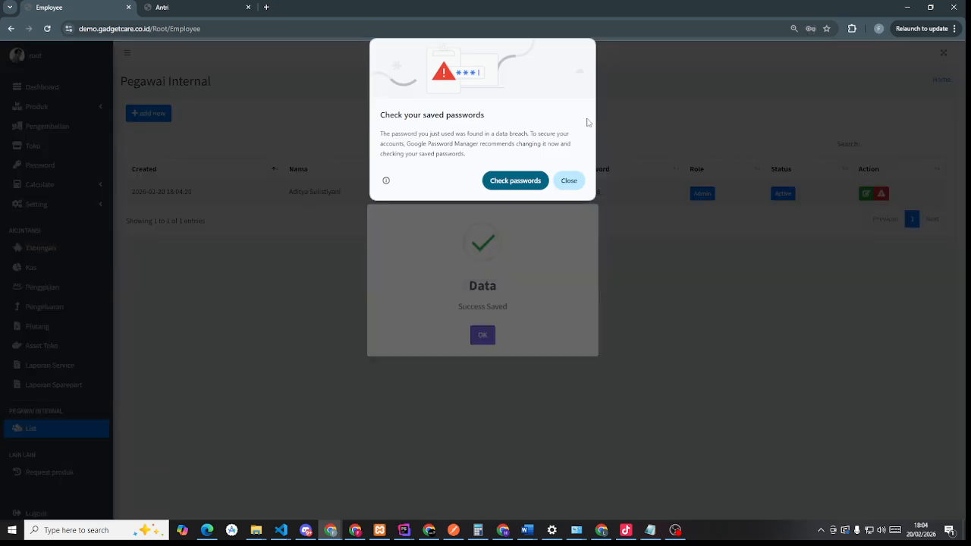
{"action": "left_click", "coordinate": [569, 181]}
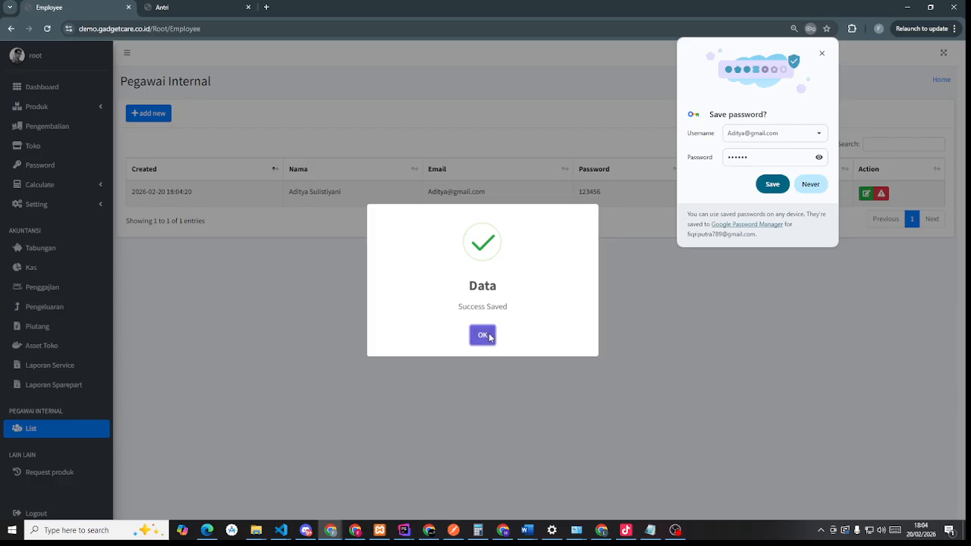
{"action": "left_click", "coordinate": [489, 333]}
{"action": "left_click", "coordinate": [822, 54]}
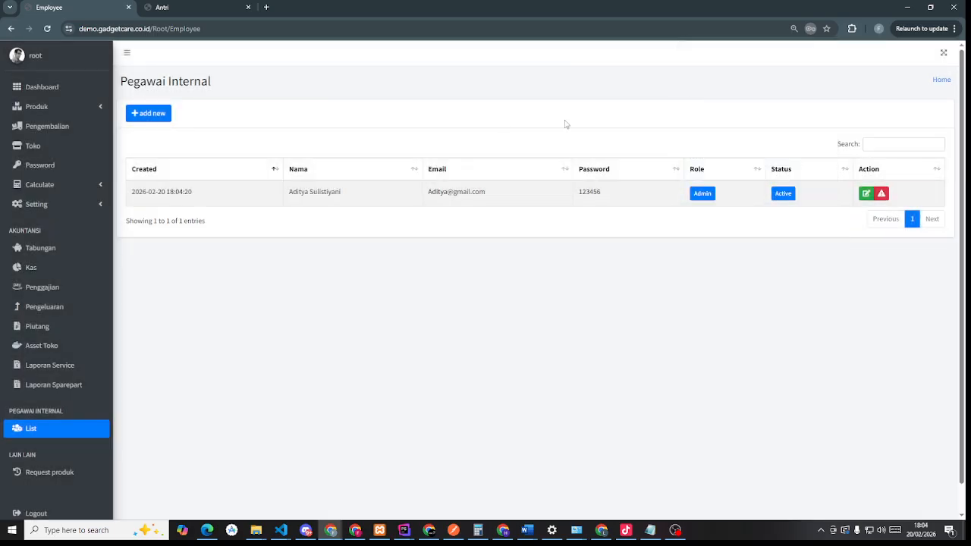
- Enter a new internal employee's name, matching email prefix and the Gudang role
{"action": "left_click", "coordinate": [152, 117]}
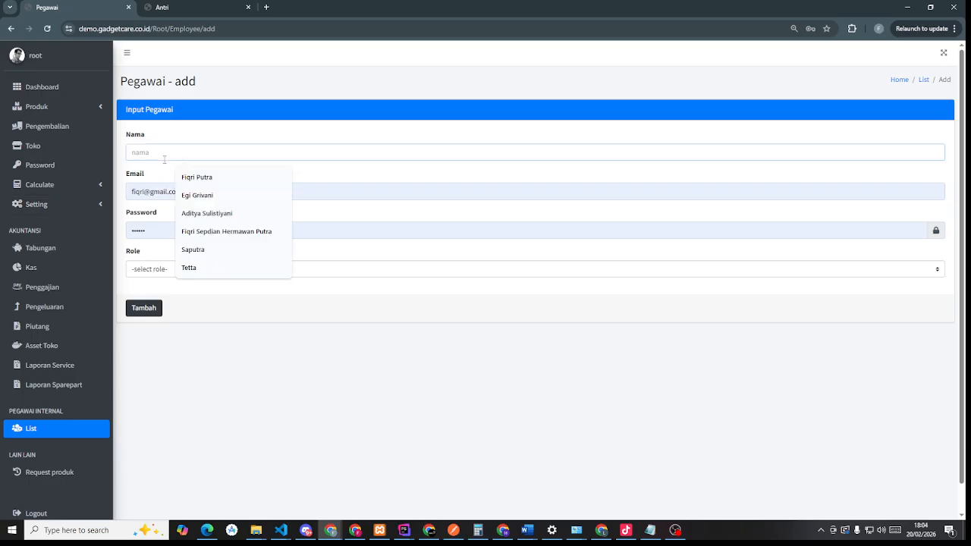
{"action": "left_click", "coordinate": [197, 195]}
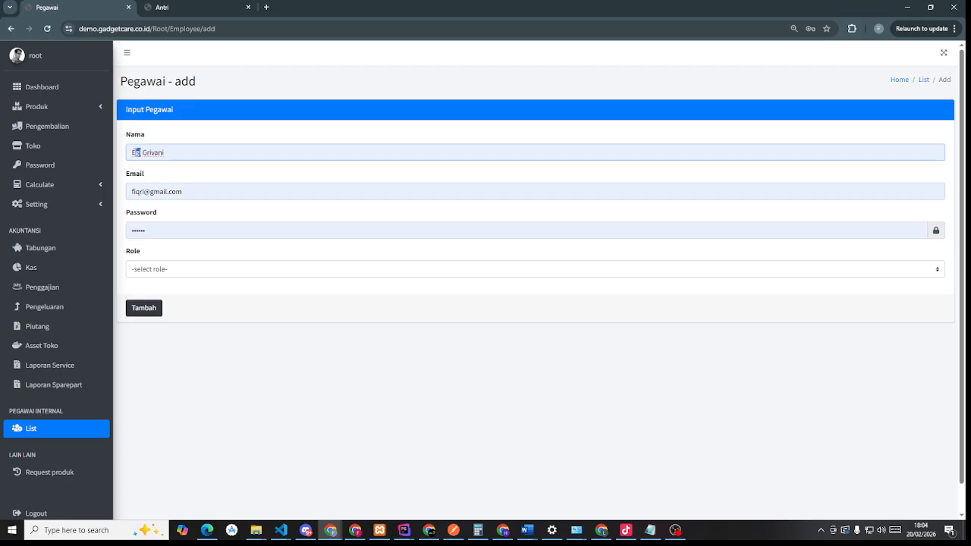
{"action": "double_click", "coordinate": [135, 152]}
{"action": "key", "text": "ctrl+c"}
{"action": "double_click", "coordinate": [136, 191]}
{"action": "key", "text": "ctrl+v"}
{"action": "left_click", "coordinate": [162, 270]}
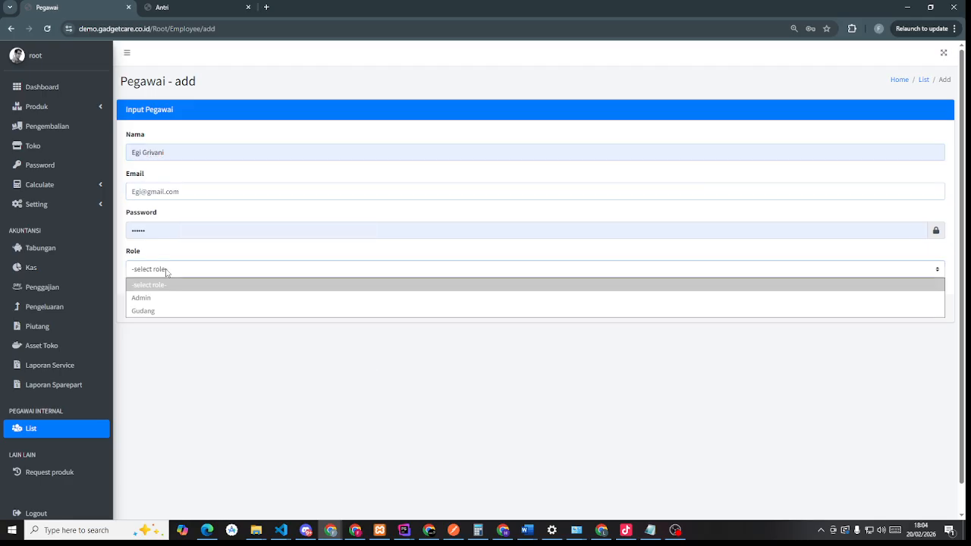
{"action": "left_click", "coordinate": [152, 312]}
- Save the Gudang employee, dismissing Chrome's password popups and the saved confirmation
{"action": "left_click", "coordinate": [146, 309]}
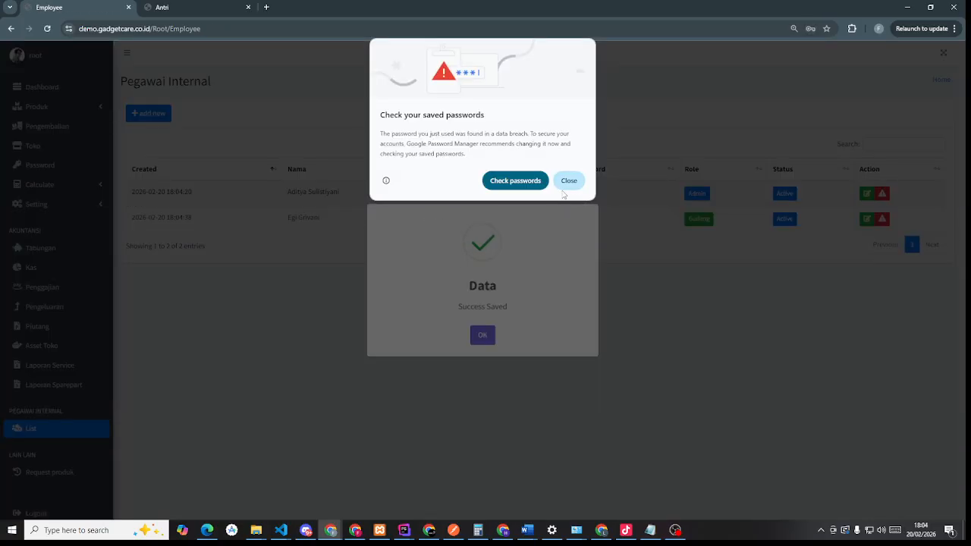
{"action": "left_click", "coordinate": [568, 181]}
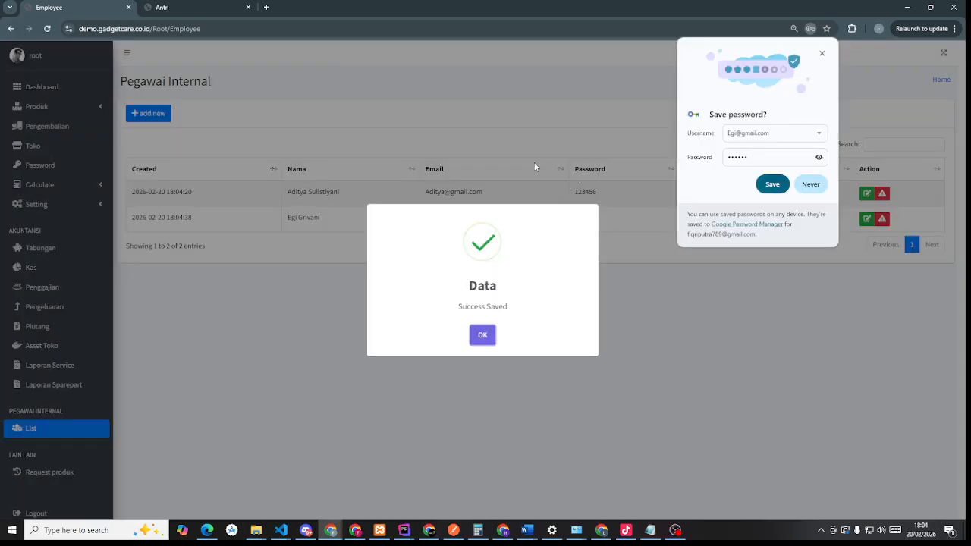
{"action": "left_click", "coordinate": [772, 184]}
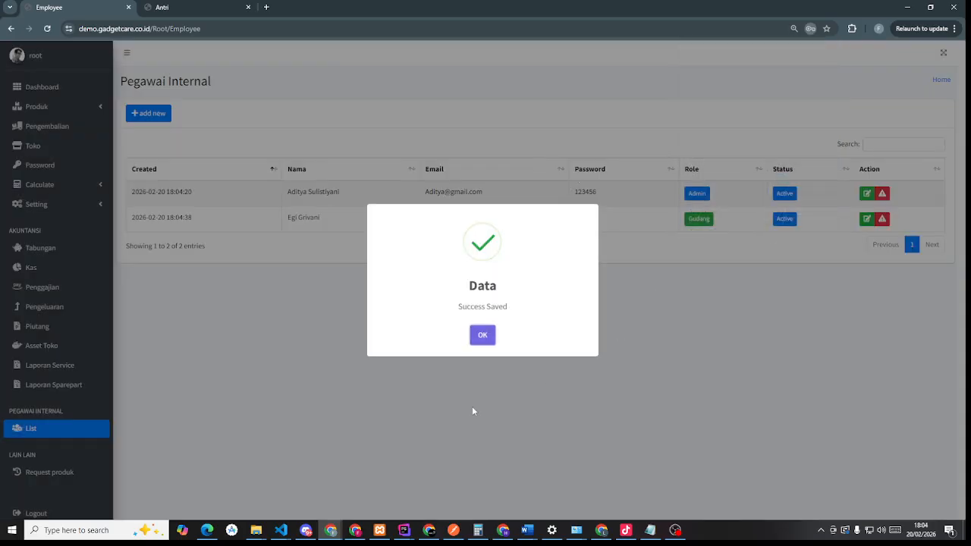
{"action": "left_click", "coordinate": [481, 338]}
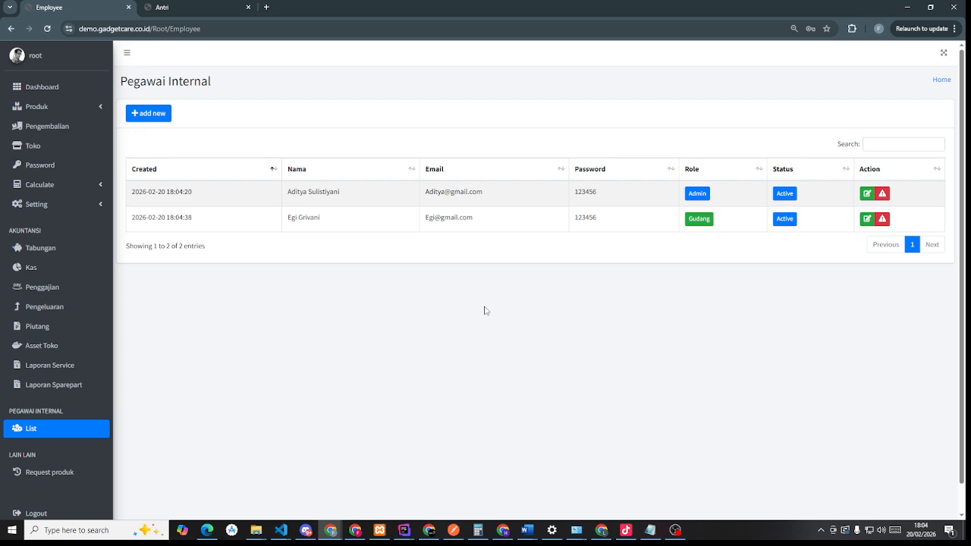
- Copy the first employee's email and log out of the root account
{"action": "triple_click", "coordinate": [454, 193]}
{"action": "key", "text": "ctrl+c"}
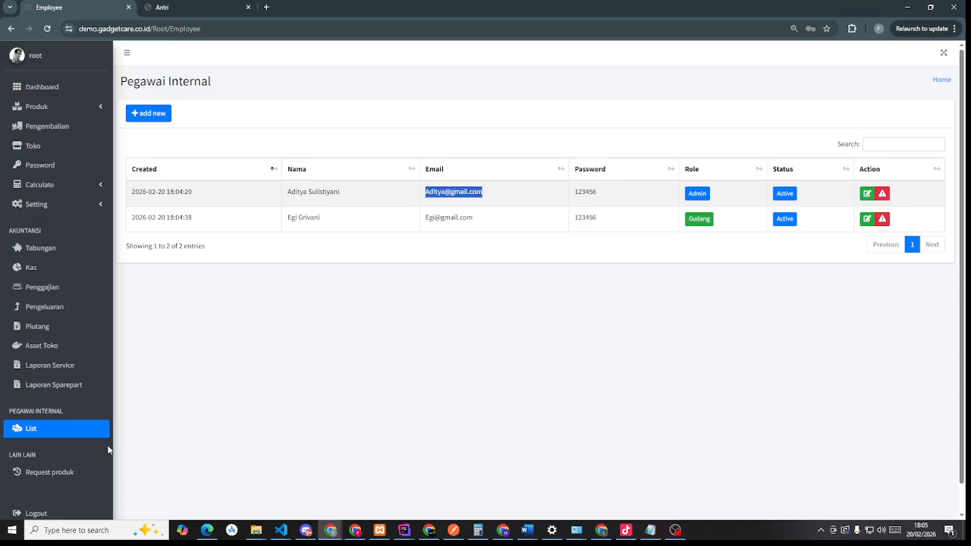
{"action": "scroll", "coordinate": [65, 406], "scroll_direction": "down", "scroll_amount": 1}
{"action": "scroll", "coordinate": [59, 463], "scroll_direction": "up", "scroll_amount": 1}
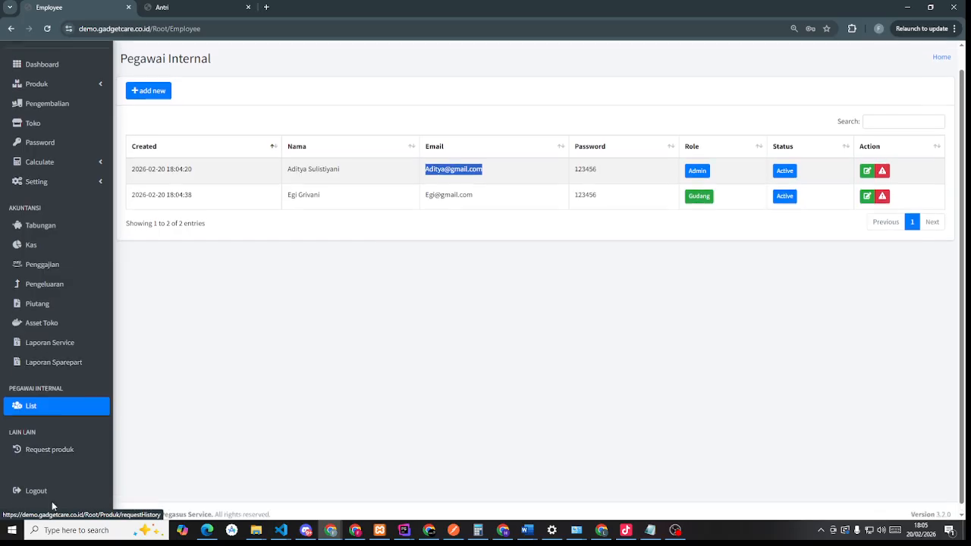
{"action": "scroll", "coordinate": [55, 476], "scroll_direction": "down", "scroll_amount": 1}
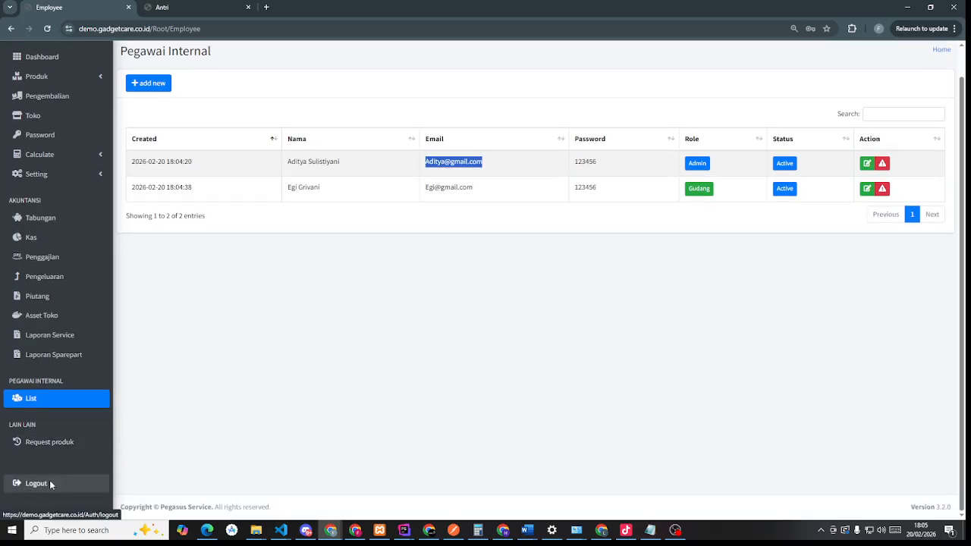
{"action": "left_click", "coordinate": [50, 483]}
- Sign in as the Admin employee and dismiss Chrome's password popups
{"action": "left_click_drag", "start_coordinate": [494, 274], "coordinate": [398, 305]}
{"action": "key", "text": "ctrl+v"}
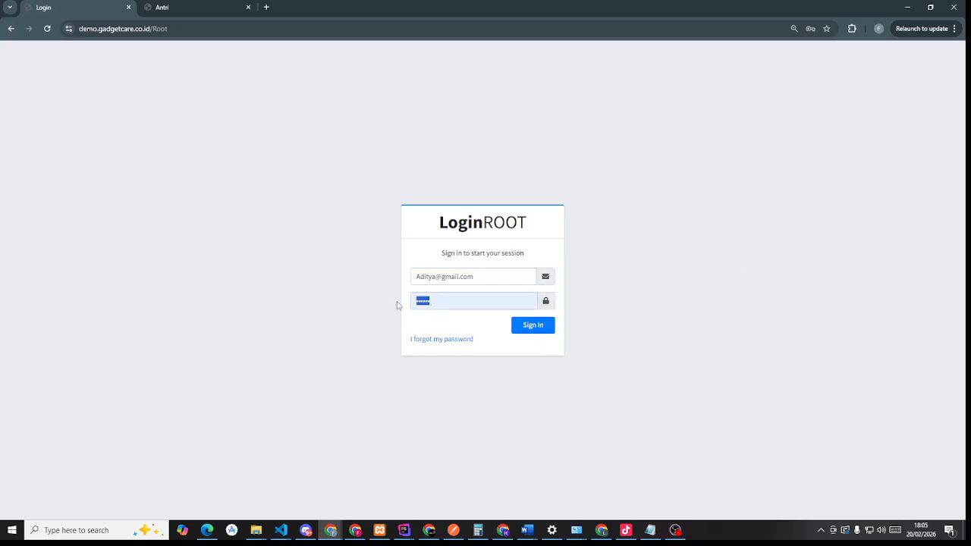
{"action": "type", "text": "••••"}
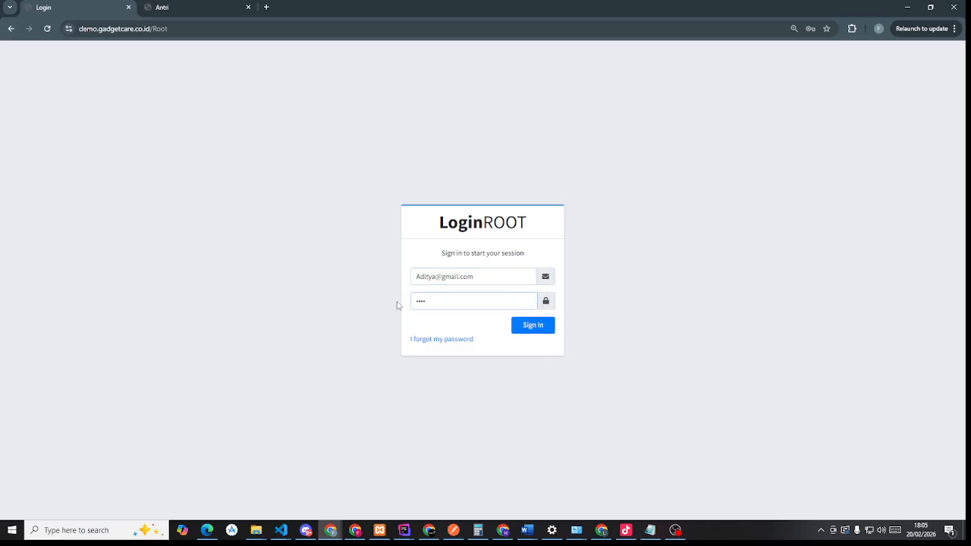
{"action": "type", "text": "•"}
{"action": "left_click", "coordinate": [533, 327]}
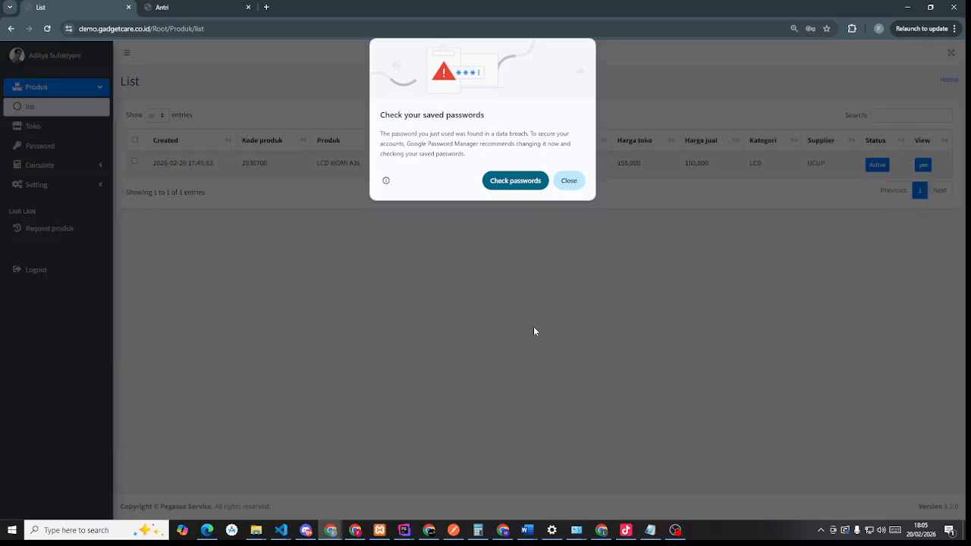
{"action": "left_click", "coordinate": [577, 181]}
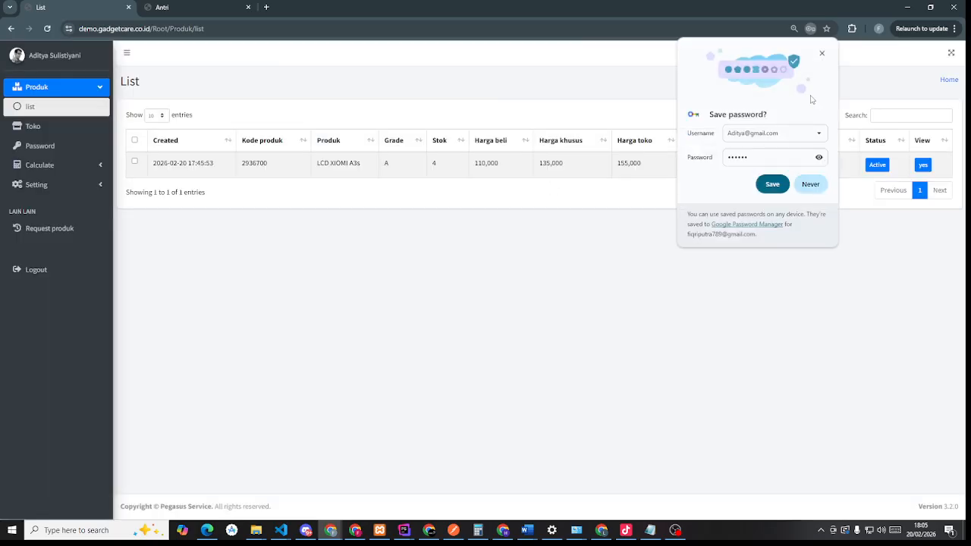
{"action": "left_click", "coordinate": [822, 53]}
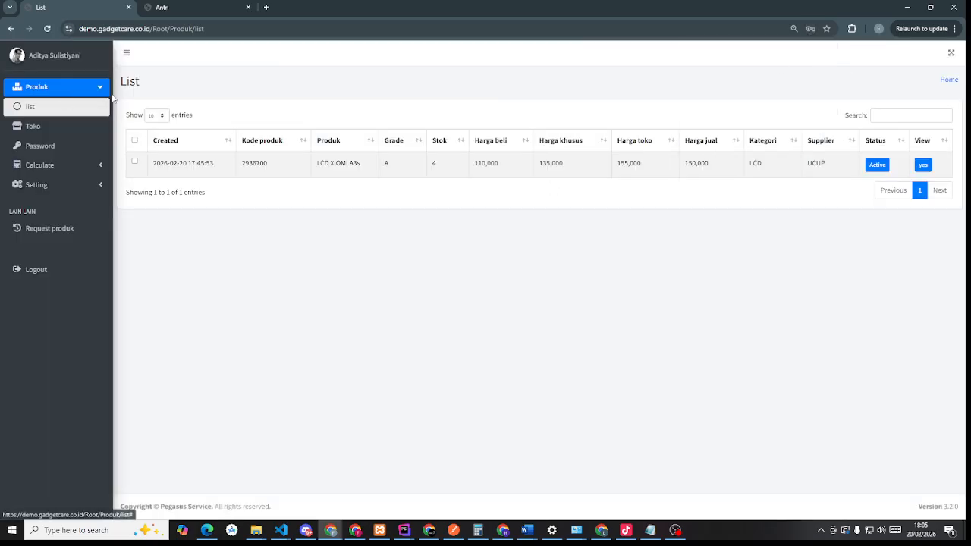
- Go to the store Permission page and select the store's auth code
{"action": "left_click", "coordinate": [45, 127]}
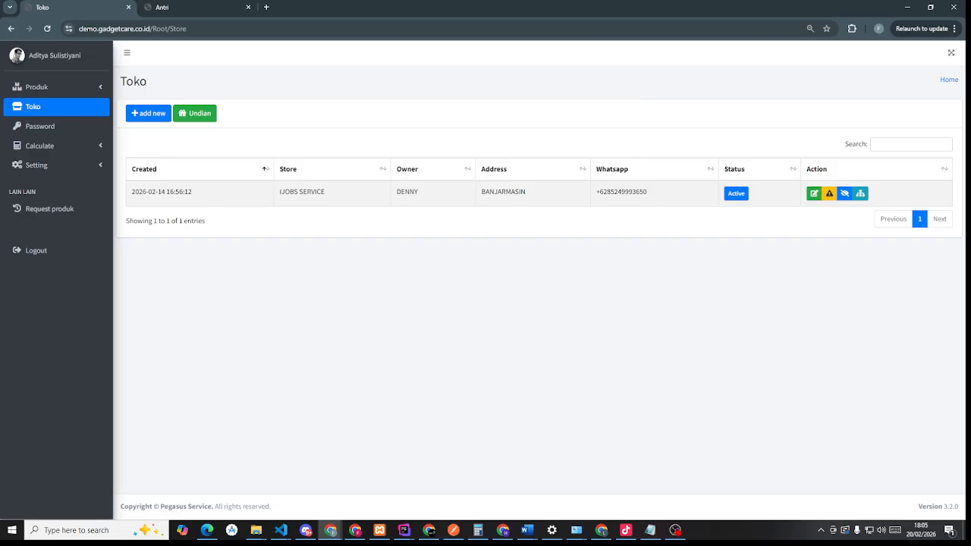
{"action": "left_click", "coordinate": [39, 127]}
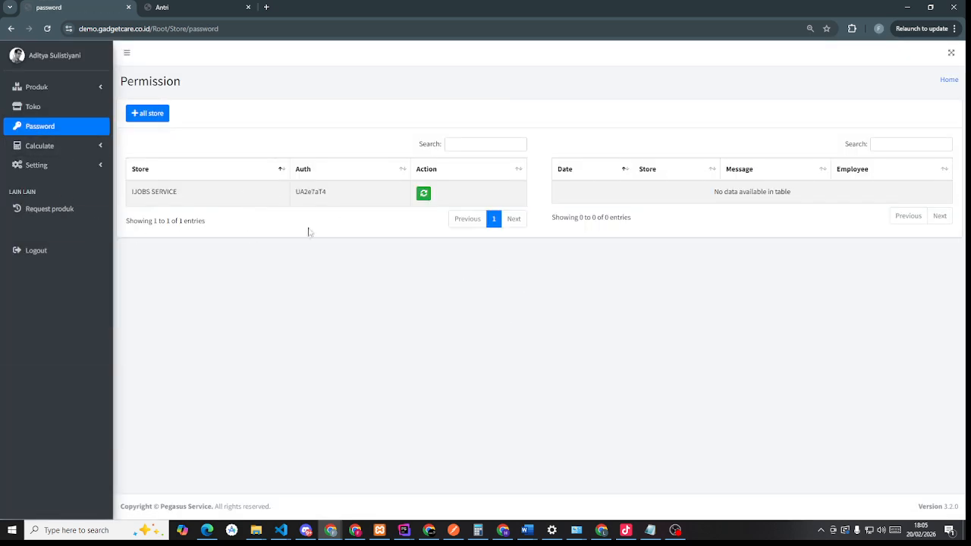
{"action": "double_click", "coordinate": [317, 190]}
- Log out and sign back in as the Gudang employee, dismissing Chrome's password popups
{"action": "left_click", "coordinate": [44, 259]}
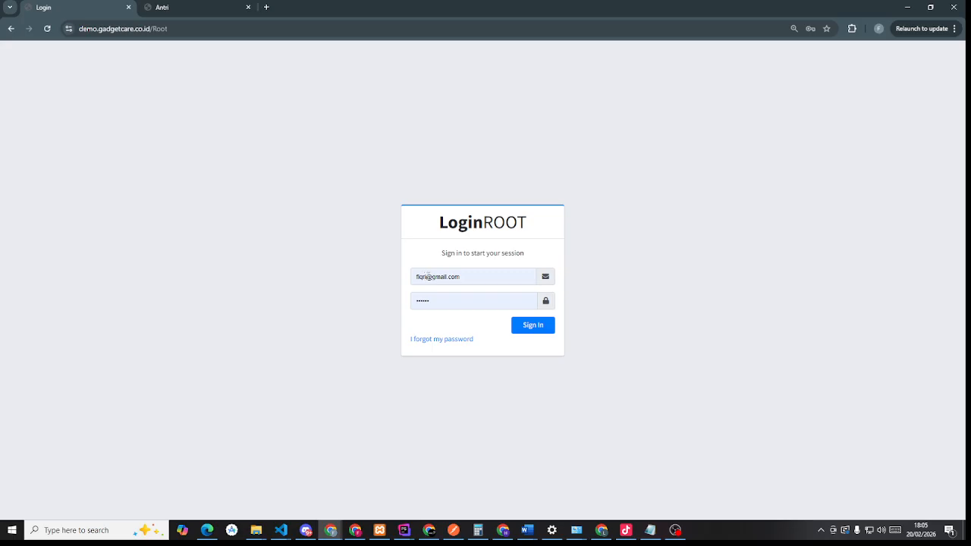
{"action": "left_click", "coordinate": [428, 276]}
{"action": "left_click_drag", "start_coordinate": [428, 276], "coordinate": [415, 276]}
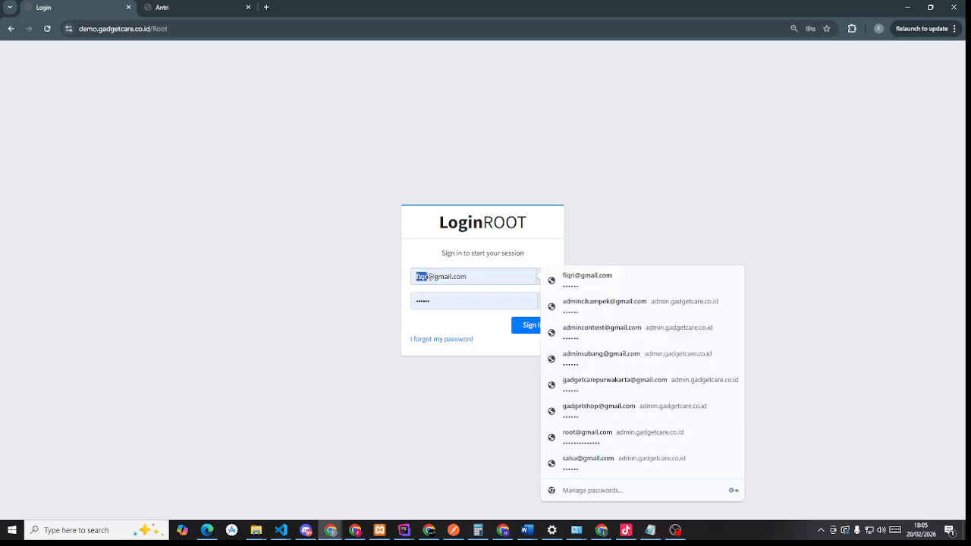
{"action": "type", "text": "ed"}
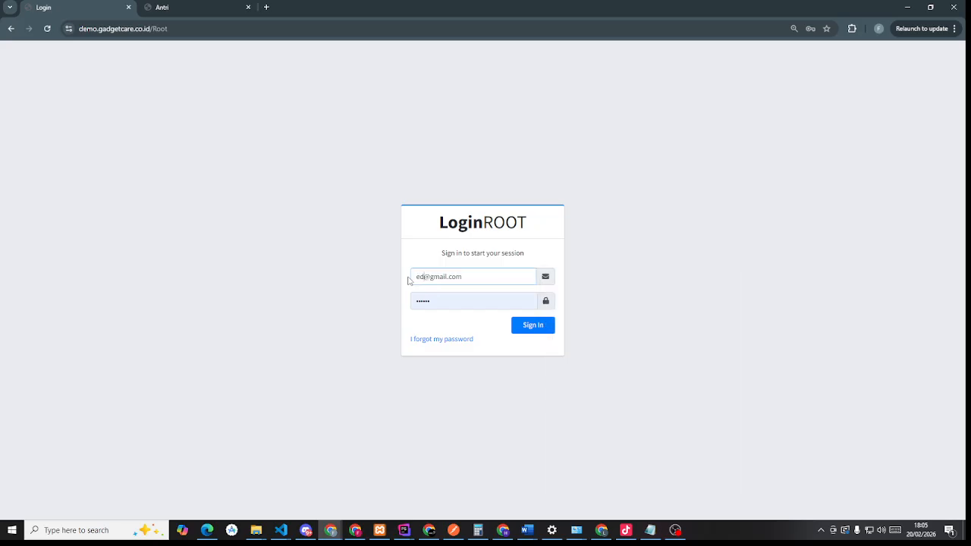
{"action": "key", "text": "BackSpace"}
{"action": "type", "text": "gi"}
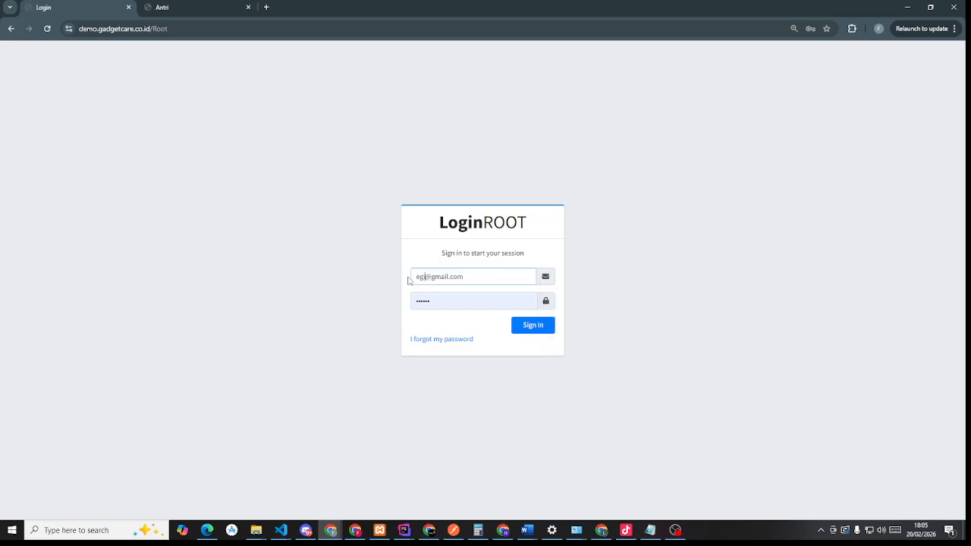
{"action": "left_click", "coordinate": [534, 330]}
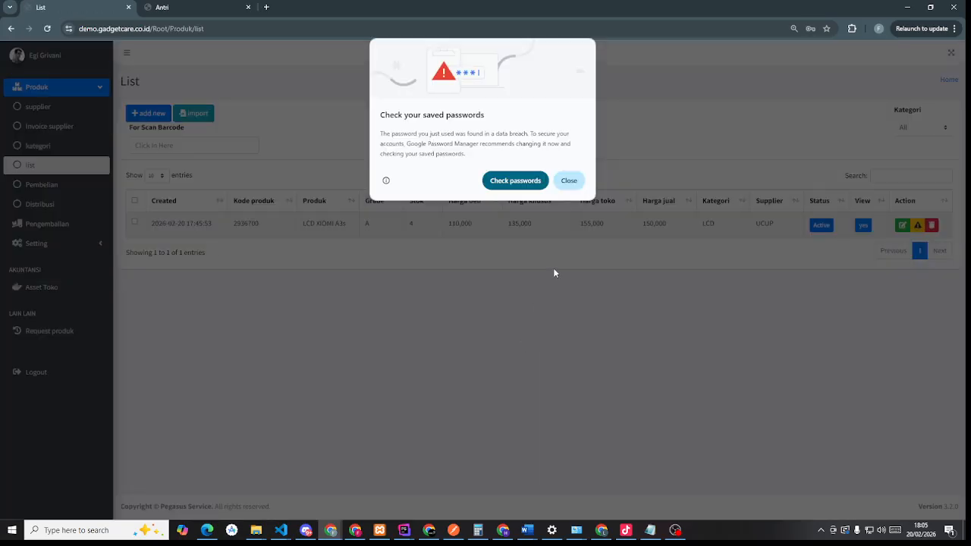
{"action": "left_click", "coordinate": [569, 181]}
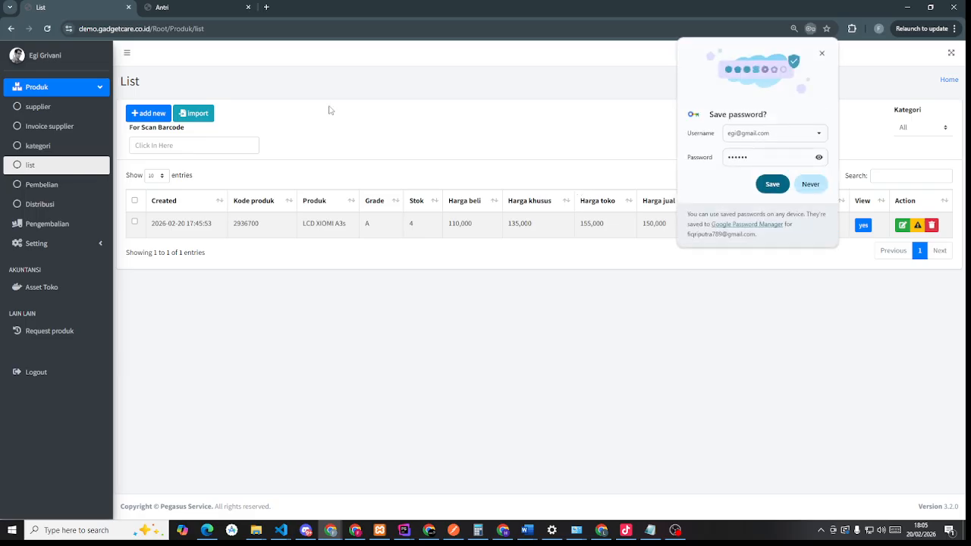
{"action": "left_click", "coordinate": [822, 53]}
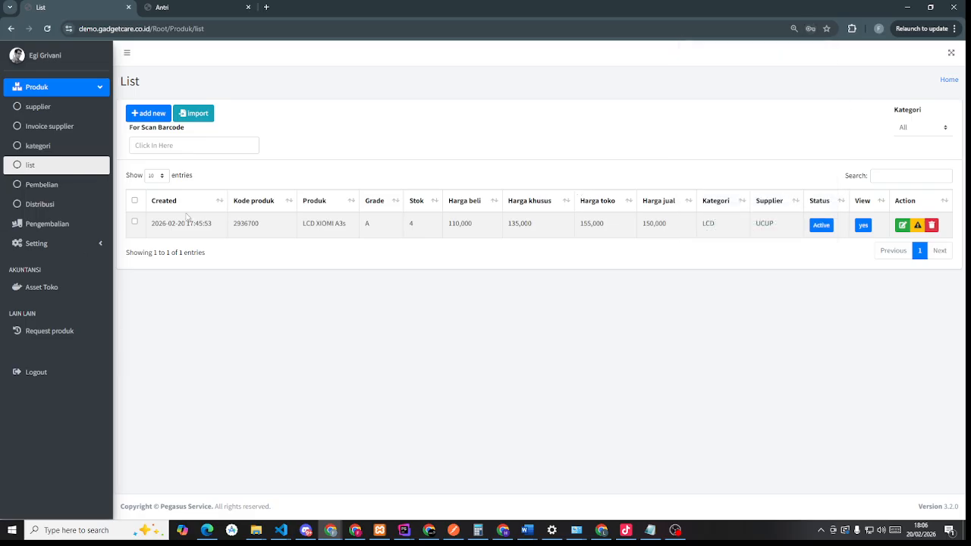
- Browse the supplier, assets, returns, product distribution and request history pages, then the repair queue tab
{"action": "left_click", "coordinate": [44, 114]}
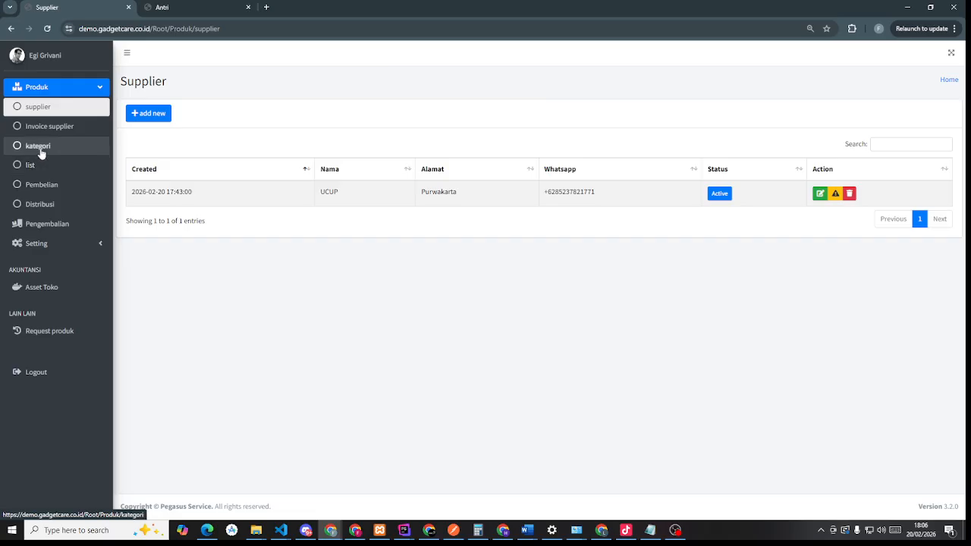
{"action": "left_click", "coordinate": [40, 165]}
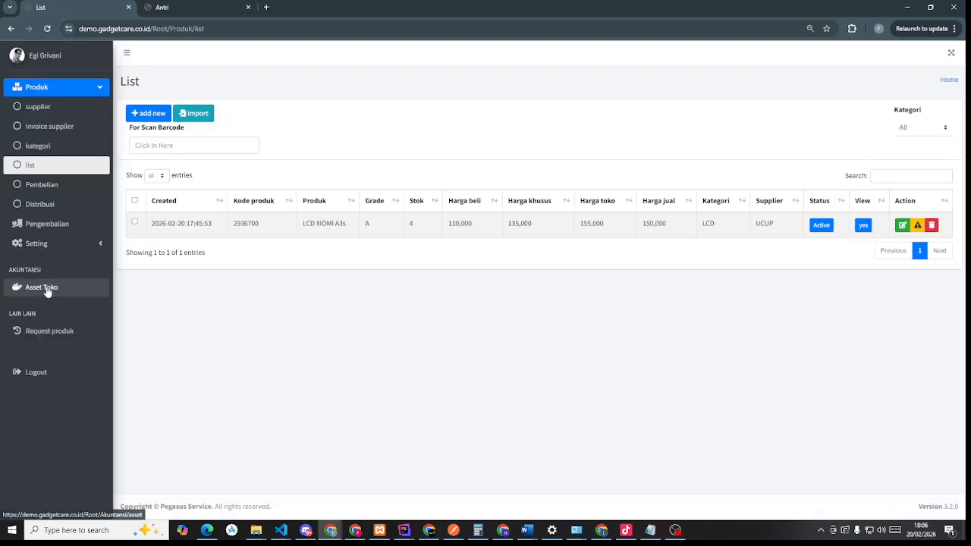
{"action": "left_click", "coordinate": [44, 288]}
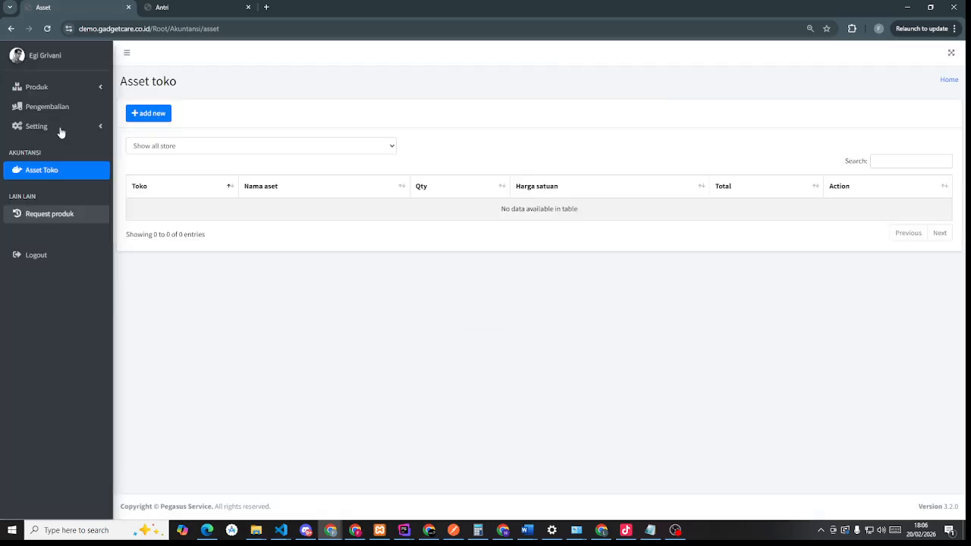
{"action": "left_click", "coordinate": [70, 107]}
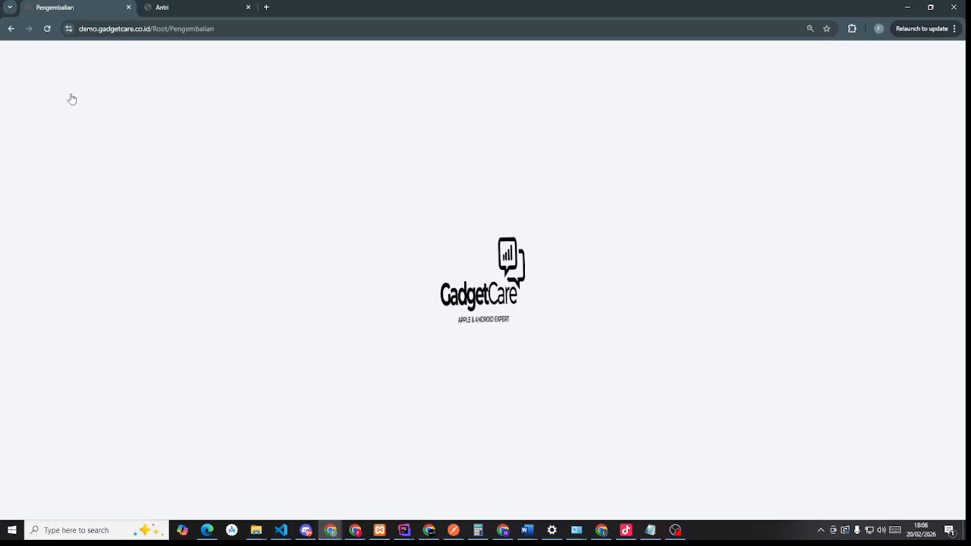
{"action": "left_click", "coordinate": [71, 91]}
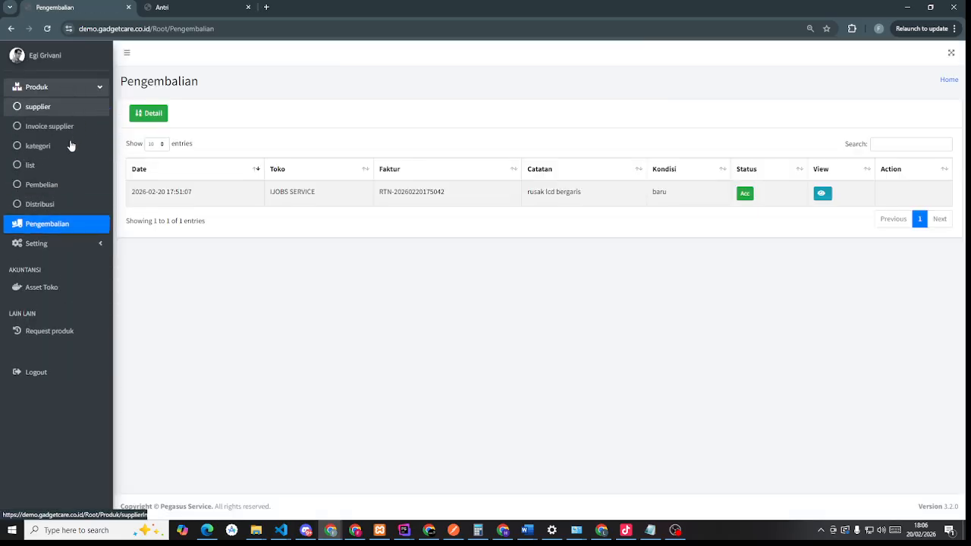
{"action": "left_click", "coordinate": [66, 202]}
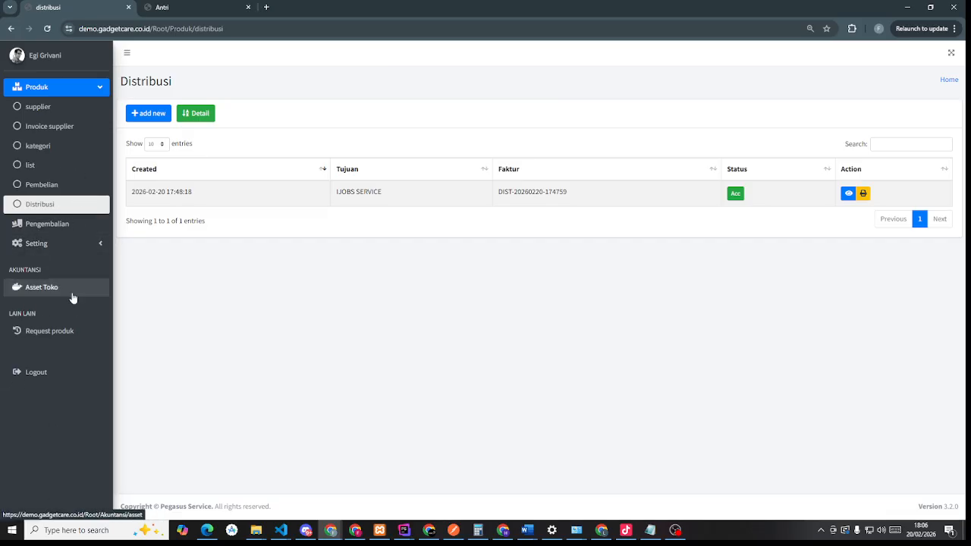
{"action": "left_click", "coordinate": [54, 340]}
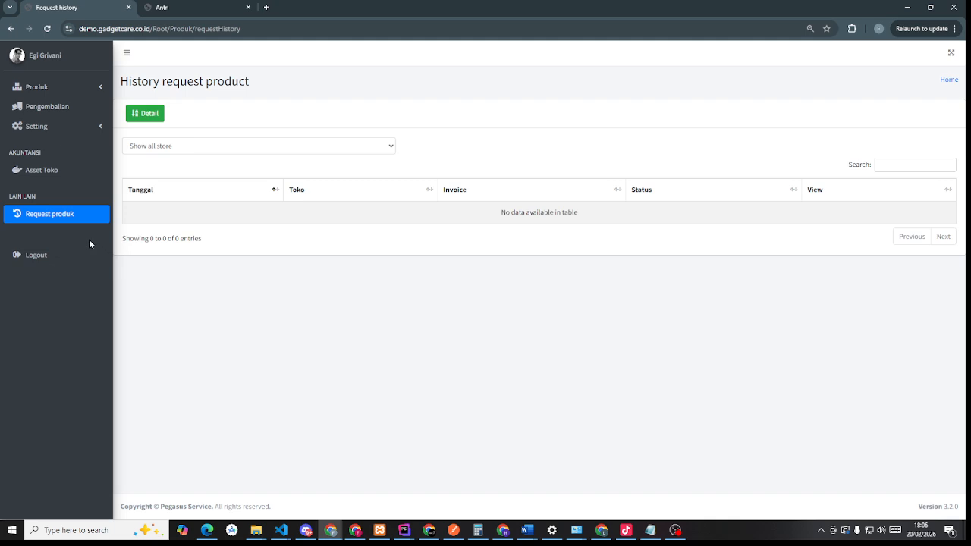
{"action": "left_click", "coordinate": [196, 4]}
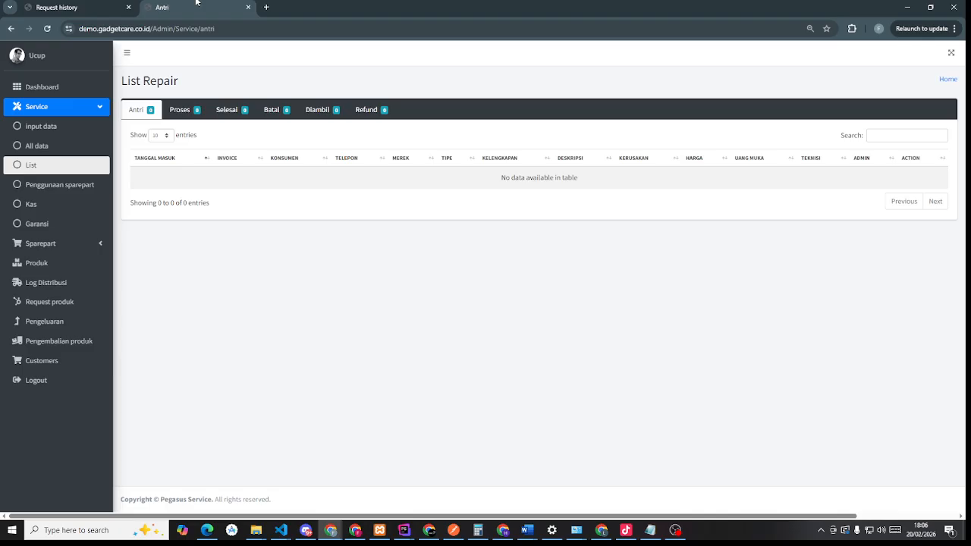
- Scroll through the dashboard's active-credit totals and 2026-02-20 recap, then expand the Service menu
{"action": "left_click", "coordinate": [58, 86]}
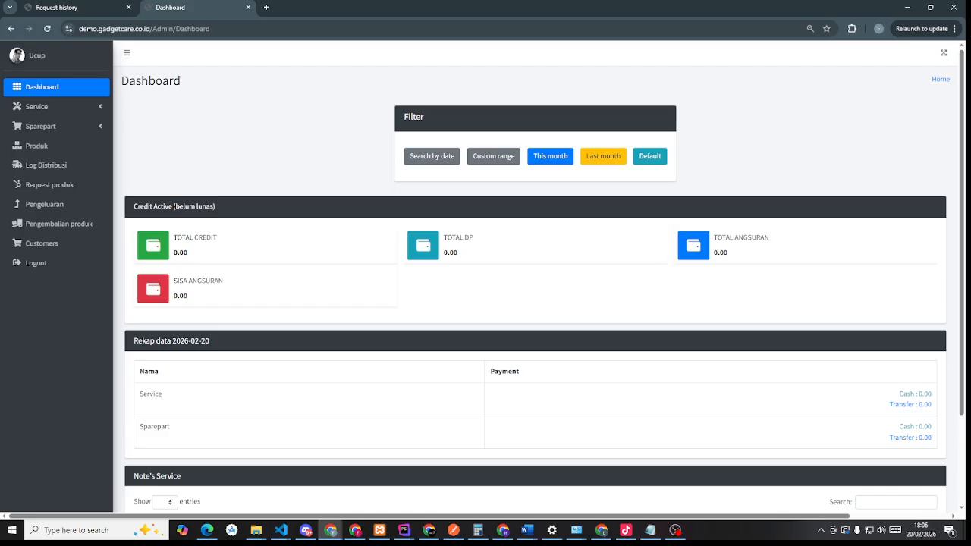
{"action": "scroll", "coordinate": [492, 352], "scroll_direction": "down", "scroll_amount": 2}
{"action": "scroll", "coordinate": [487, 351], "scroll_direction": "up", "scroll_amount": 2}
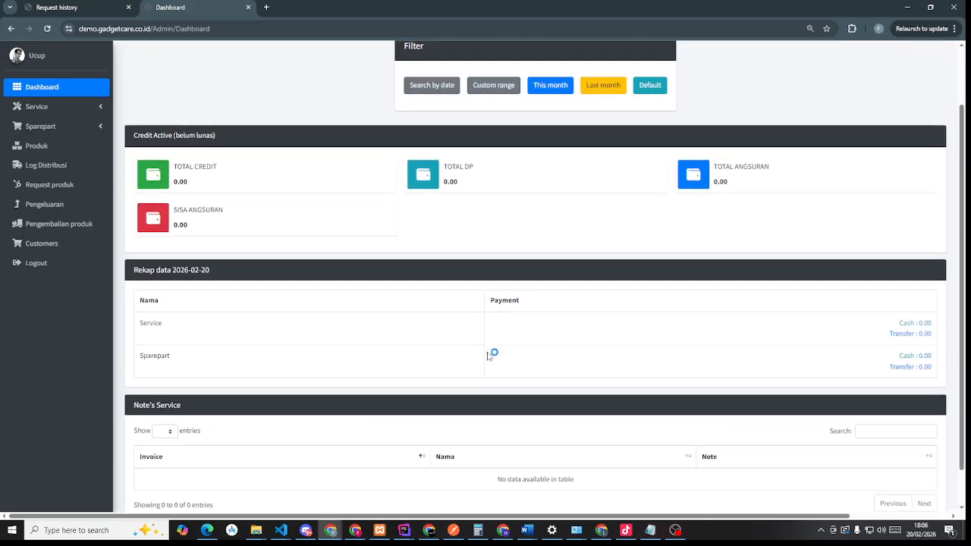
{"action": "scroll", "coordinate": [487, 352], "scroll_direction": "down", "scroll_amount": 2}
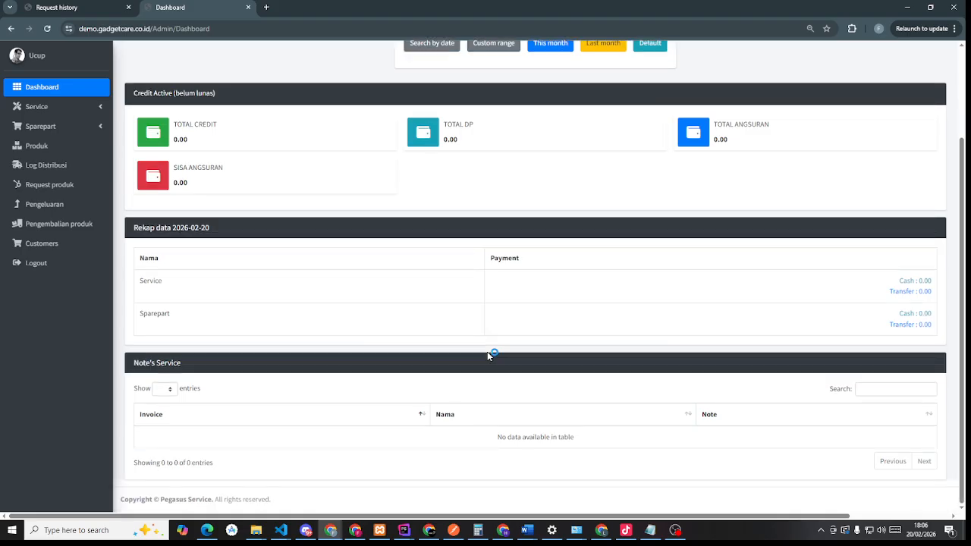
{"action": "scroll", "coordinate": [487, 354], "scroll_direction": "up", "scroll_amount": 2}
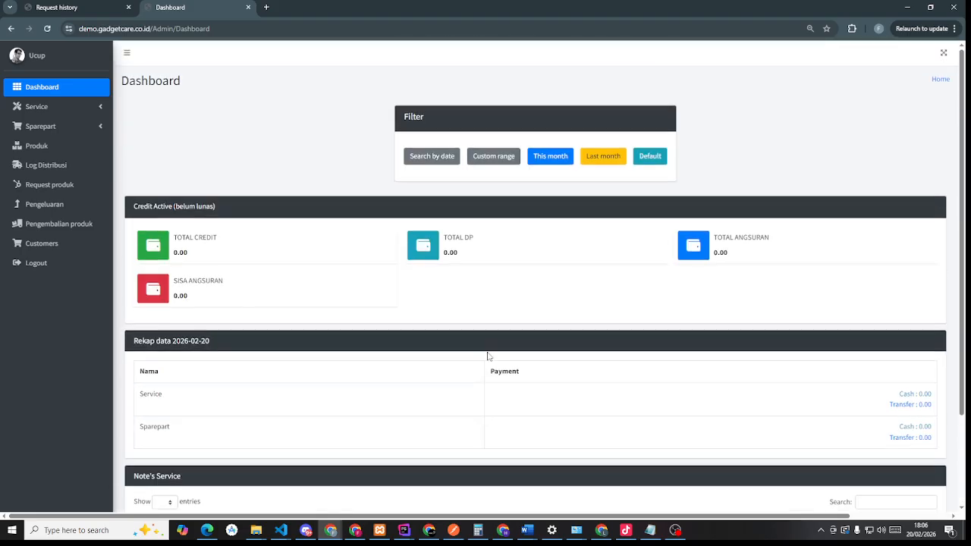
{"action": "scroll", "coordinate": [488, 356], "scroll_direction": "down", "scroll_amount": 2}
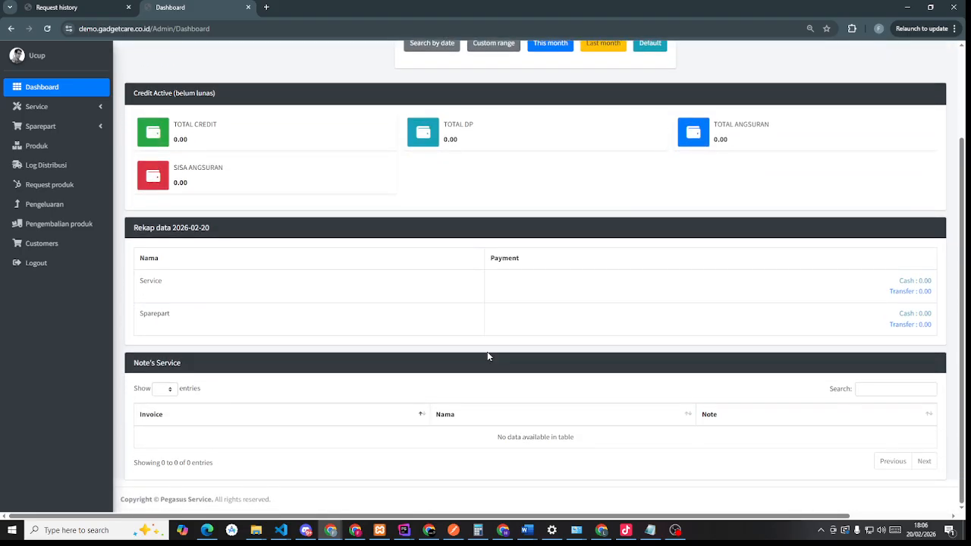
{"action": "scroll", "coordinate": [488, 356], "scroll_direction": "up", "scroll_amount": 1}
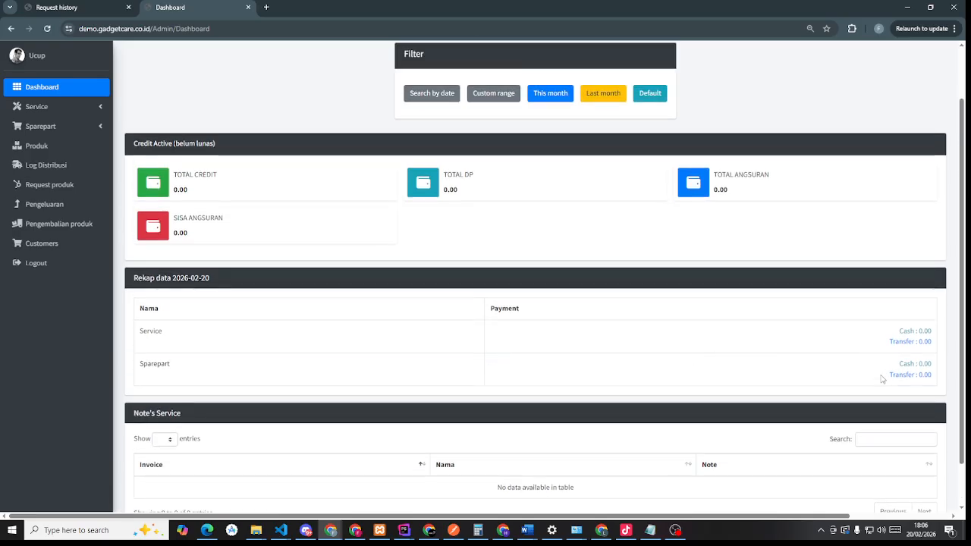
{"action": "scroll", "coordinate": [409, 326], "scroll_direction": "up", "scroll_amount": 1}
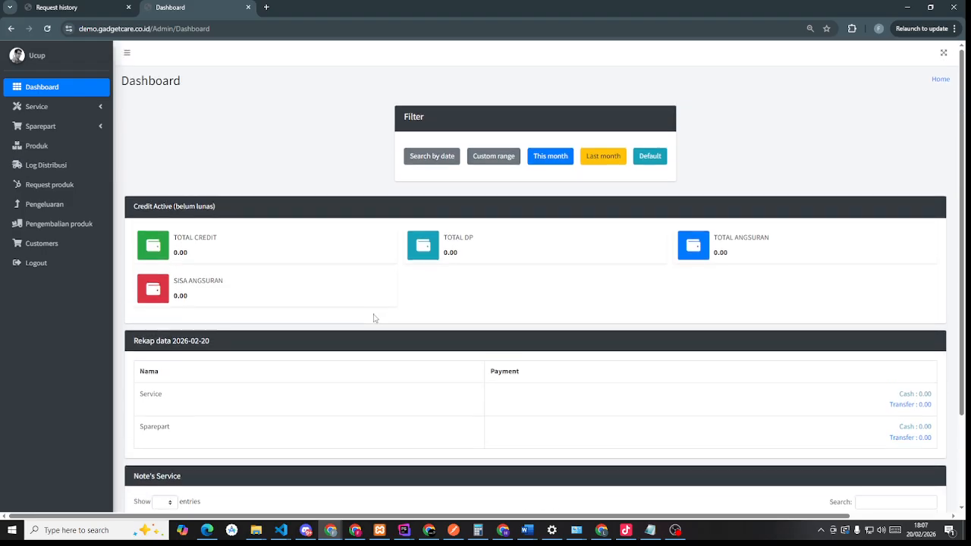
{"action": "scroll", "coordinate": [374, 318], "scroll_direction": "down", "scroll_amount": 2}
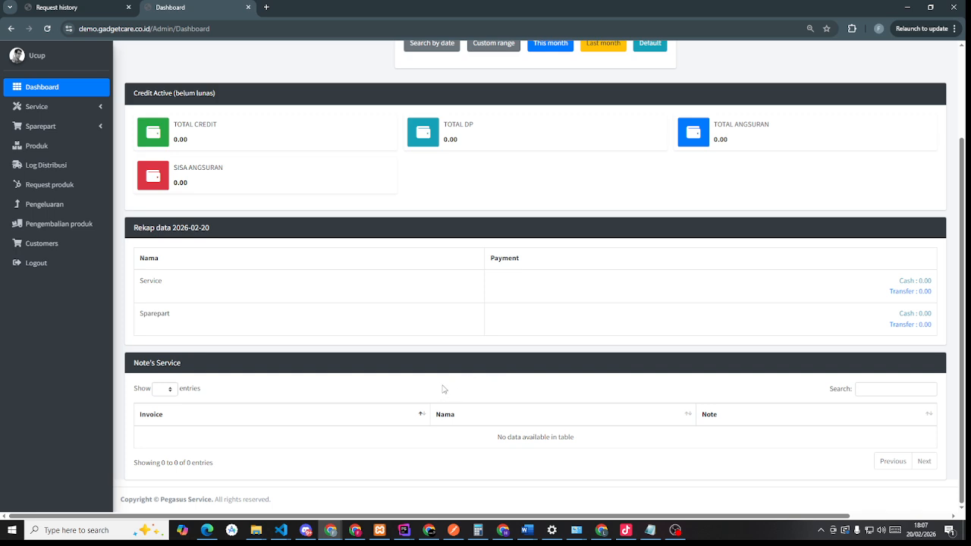
{"action": "scroll", "coordinate": [737, 392], "scroll_direction": "up", "scroll_amount": 2}
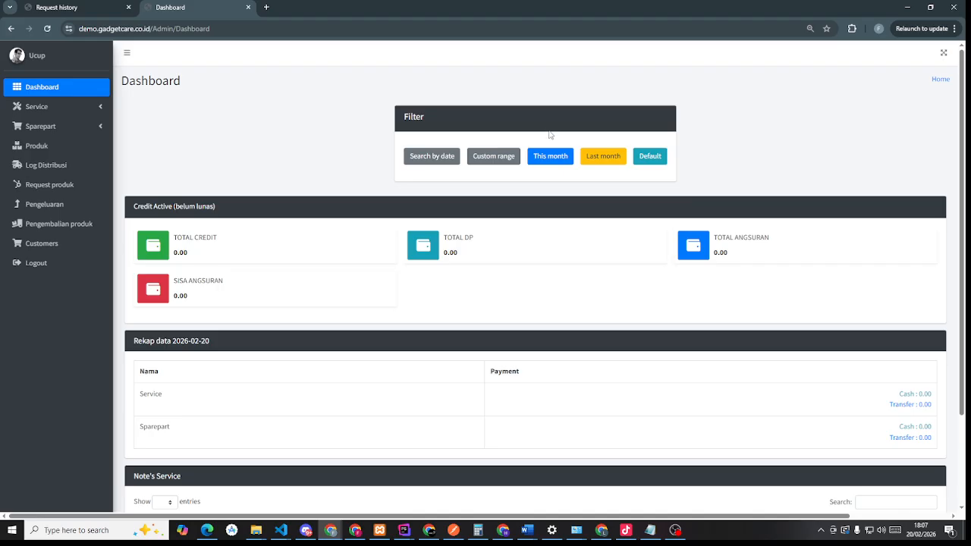
{"action": "left_click", "coordinate": [65, 106]}
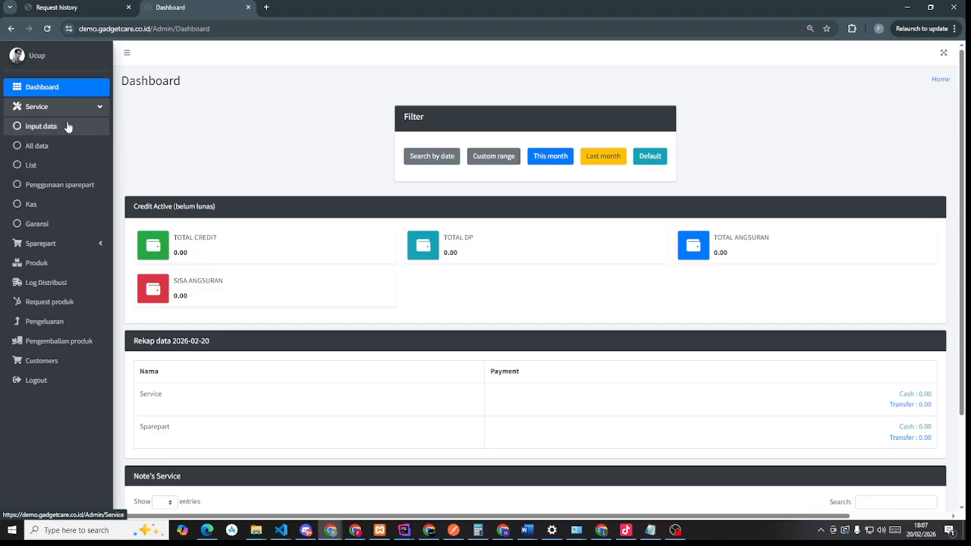
- Fill in the customer's name, address and WhatsApp contact on a new service entry
{"action": "left_click", "coordinate": [67, 127]}
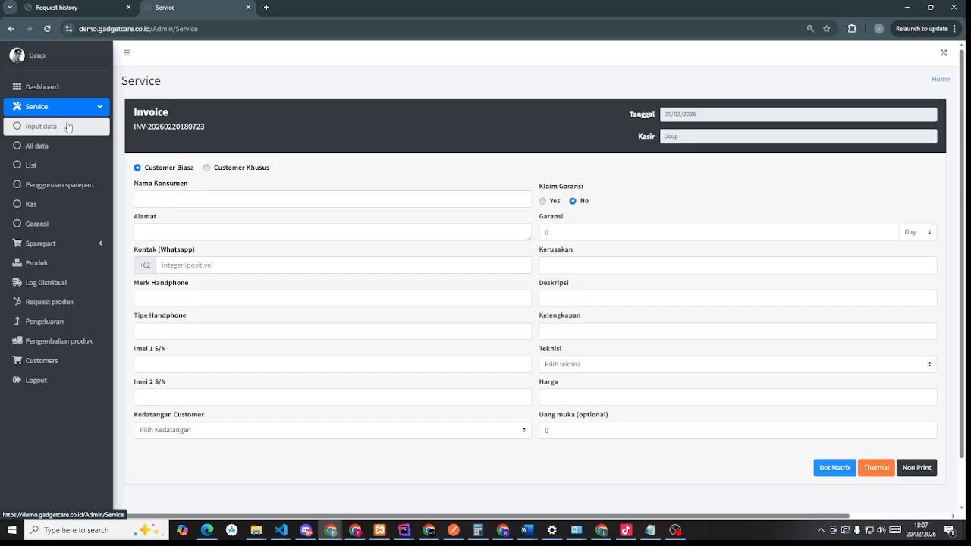
{"action": "left_click", "coordinate": [189, 199]}
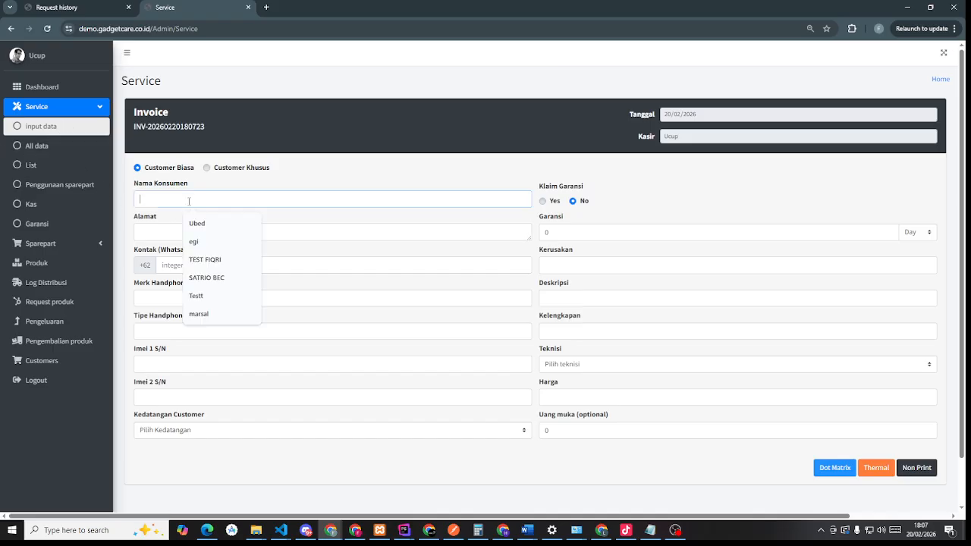
{"action": "left_click", "coordinate": [278, 191]}
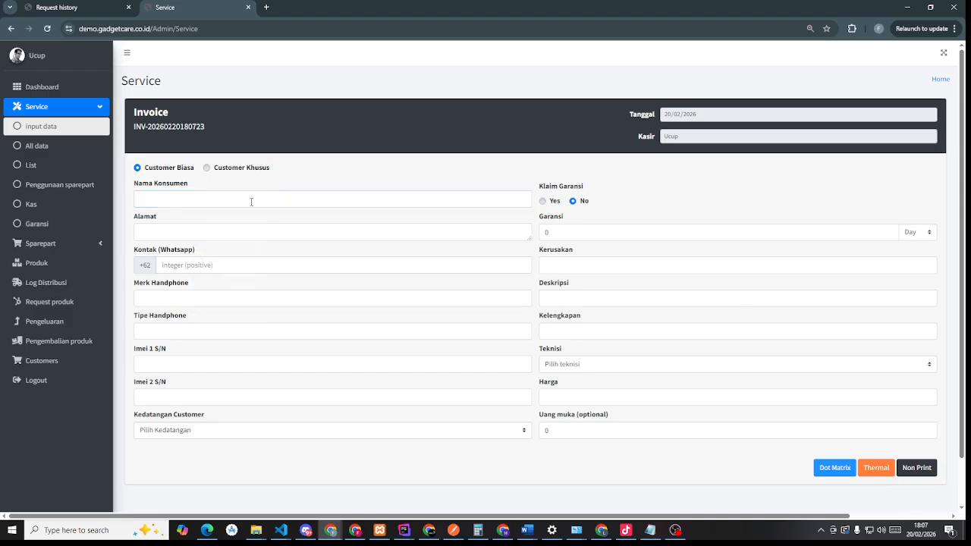
{"action": "left_click", "coordinate": [252, 202]}
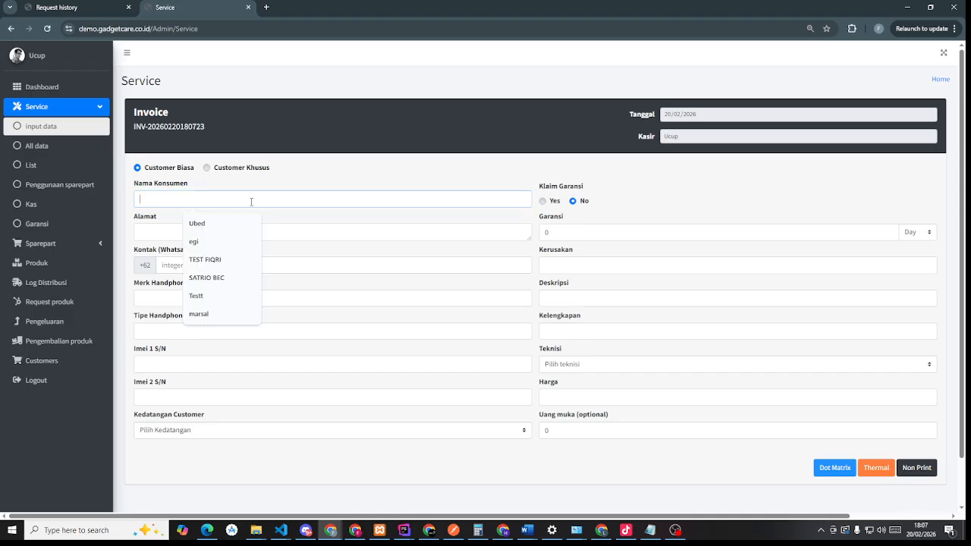
{"action": "left_click", "coordinate": [210, 225]}
{"action": "left_click", "coordinate": [184, 226]}
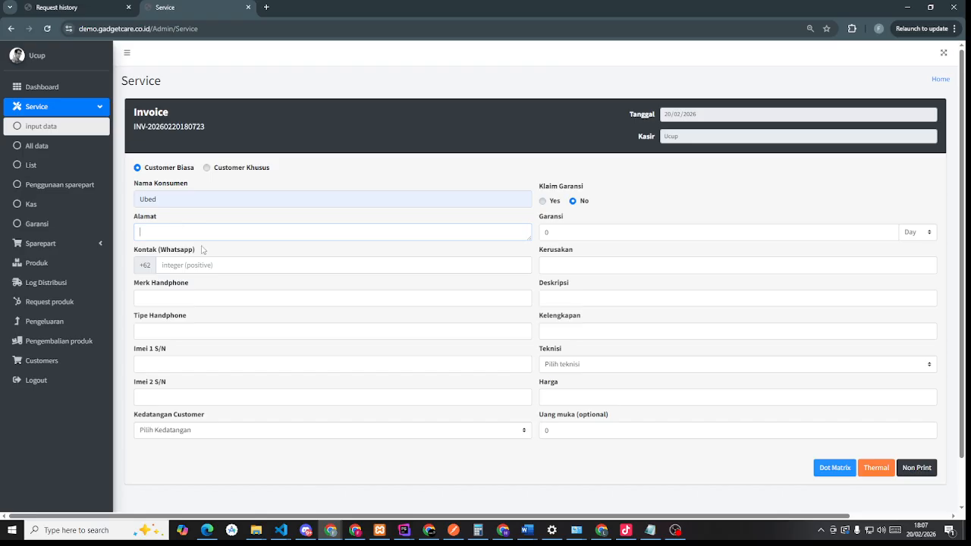
{"action": "type", "text": "Purwakarta"}
{"action": "left_click", "coordinate": [276, 267]}
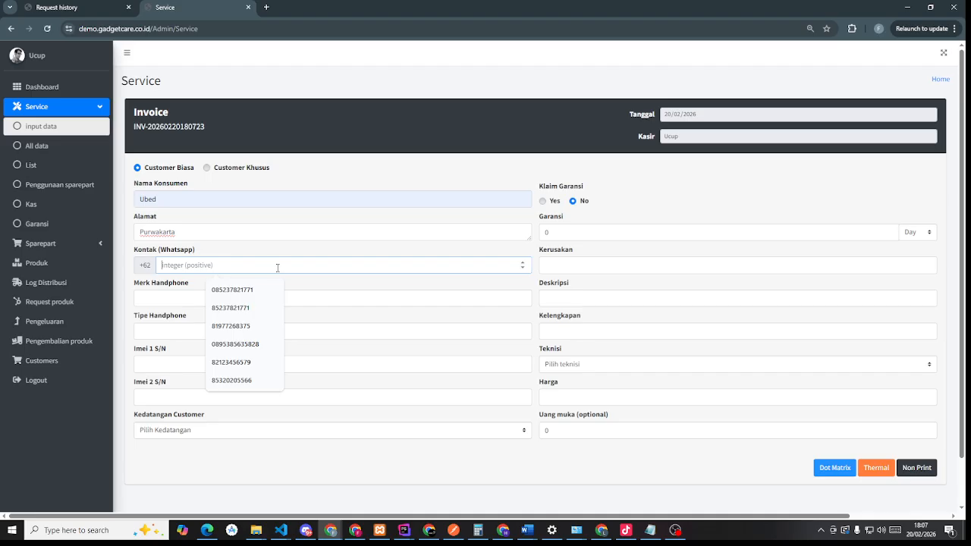
{"action": "left_click", "coordinate": [230, 308]}
- Set the phone to Samsung M21 with both IMEI fields set to '-'
{"action": "left_click", "coordinate": [199, 298]}
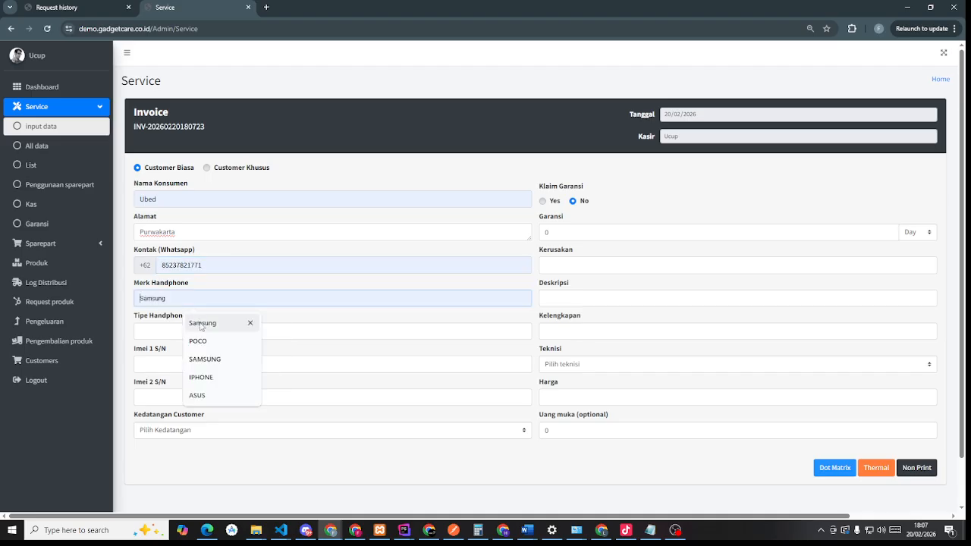
{"action": "left_click", "coordinate": [201, 323]}
{"action": "left_click", "coordinate": [198, 332]}
{"action": "left_click", "coordinate": [195, 351]}
{"action": "left_click", "coordinate": [173, 365]}
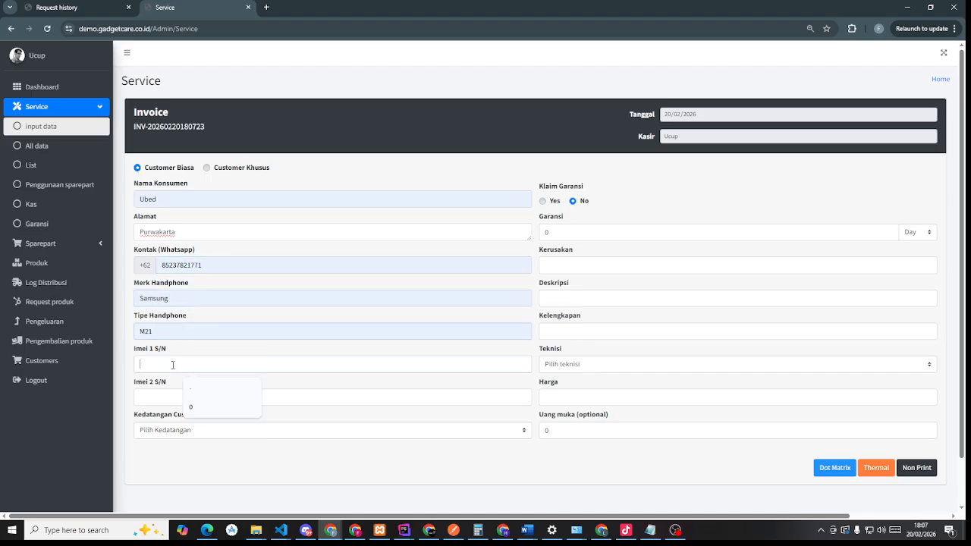
{"action": "left_click", "coordinate": [170, 399]}
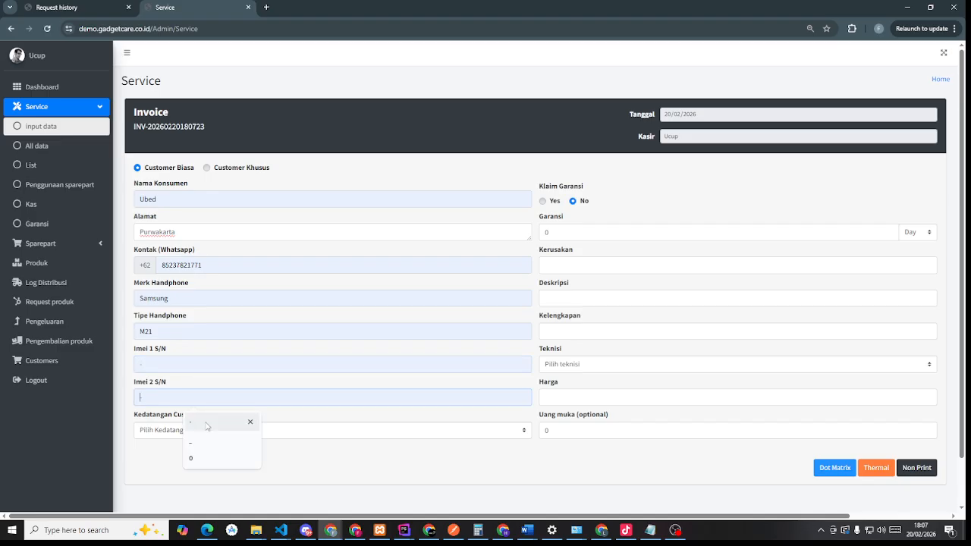
{"action": "left_click", "coordinate": [207, 424]}
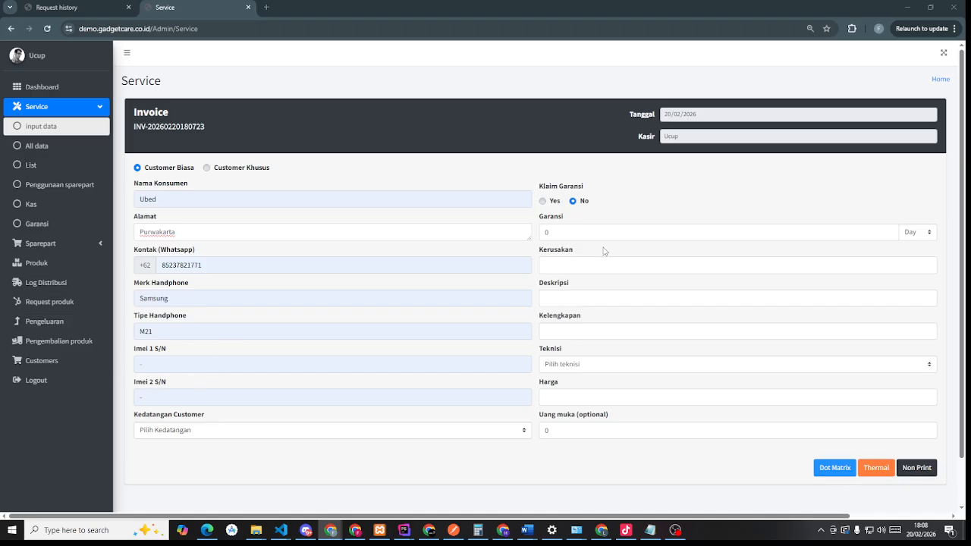
- Enter the warranty, damage 'ganti lcd', description and accessories 'UNIT', and assign the technician
{"action": "double_click", "coordinate": [543, 233]}
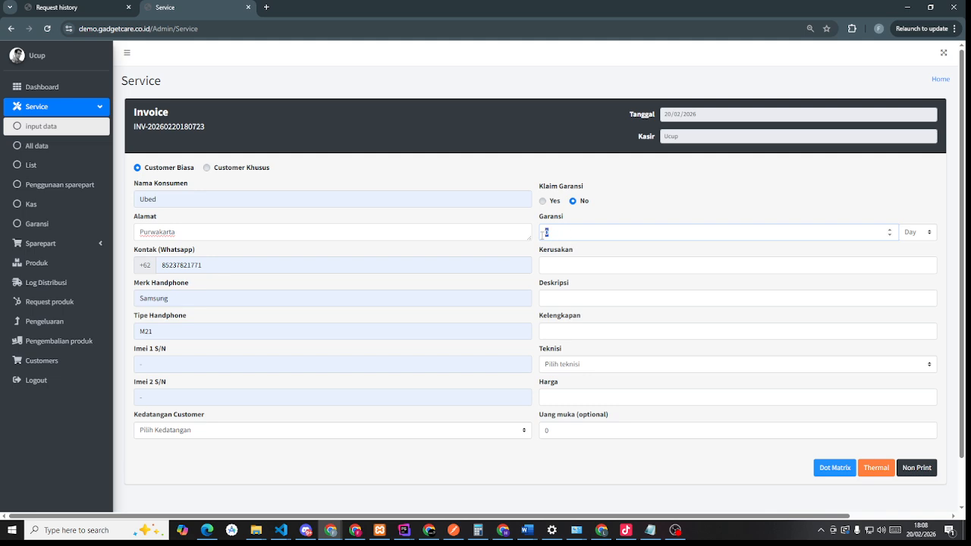
{"action": "left_click", "coordinate": [587, 264]}
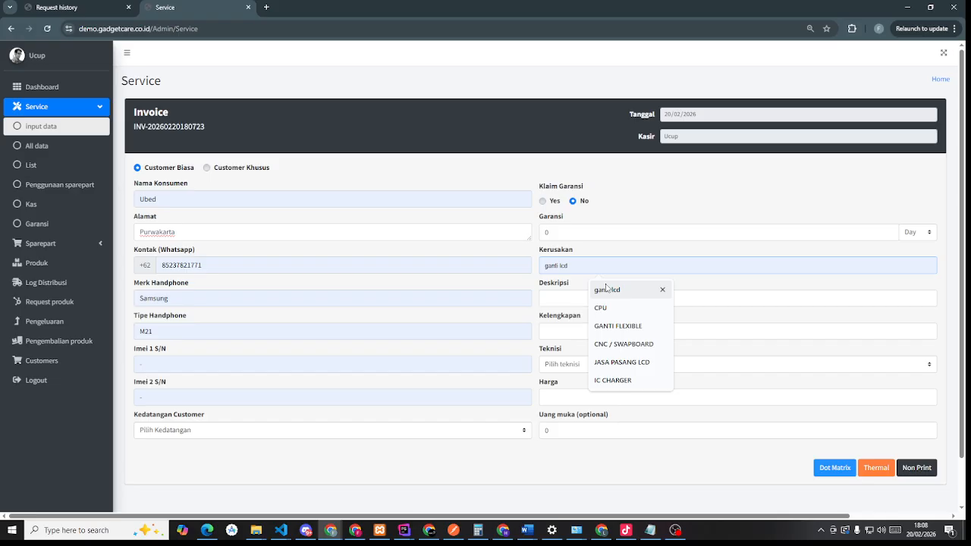
{"action": "left_click", "coordinate": [607, 289]}
{"action": "left_click", "coordinate": [595, 298]}
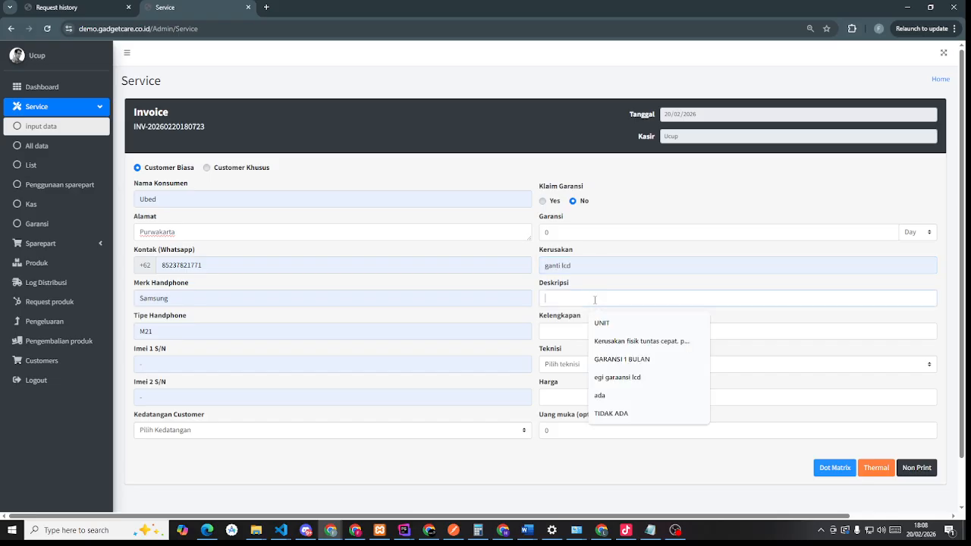
{"action": "left_click", "coordinate": [592, 326]}
{"action": "left_click", "coordinate": [588, 332]}
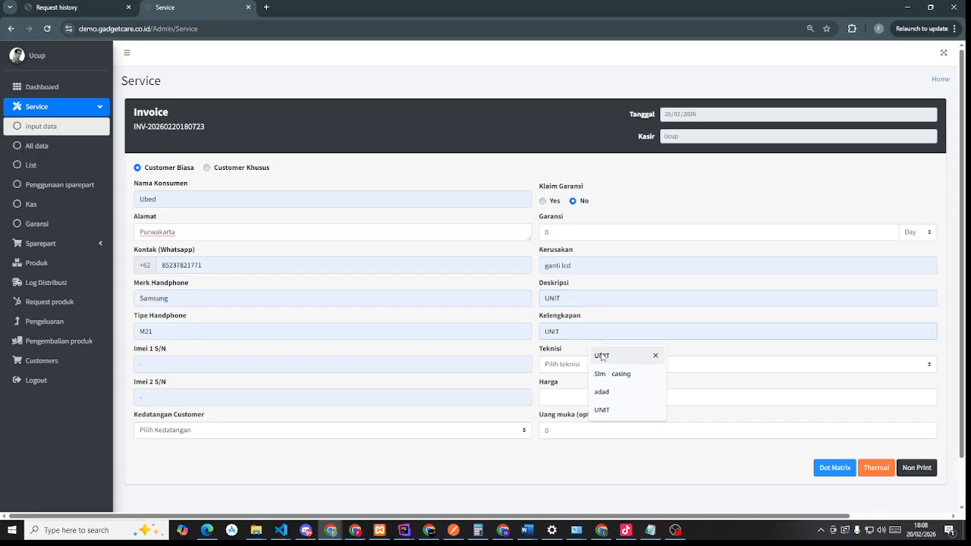
{"action": "left_click", "coordinate": [601, 354]}
{"action": "left_click", "coordinate": [584, 365]}
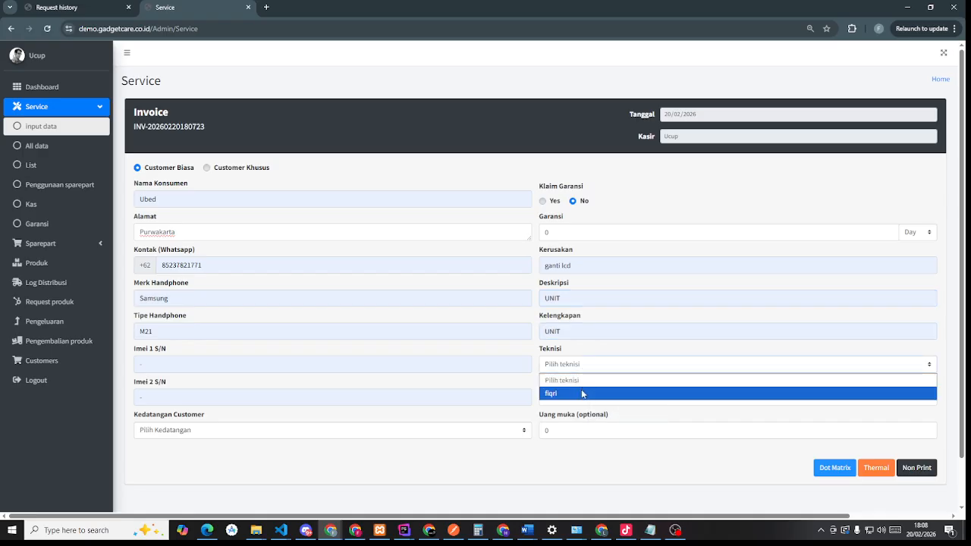
{"action": "left_click", "coordinate": [583, 393]}
- Set the repair price to 500,000 and record the customer's arrival as Offline
{"action": "left_click", "coordinate": [582, 394]}
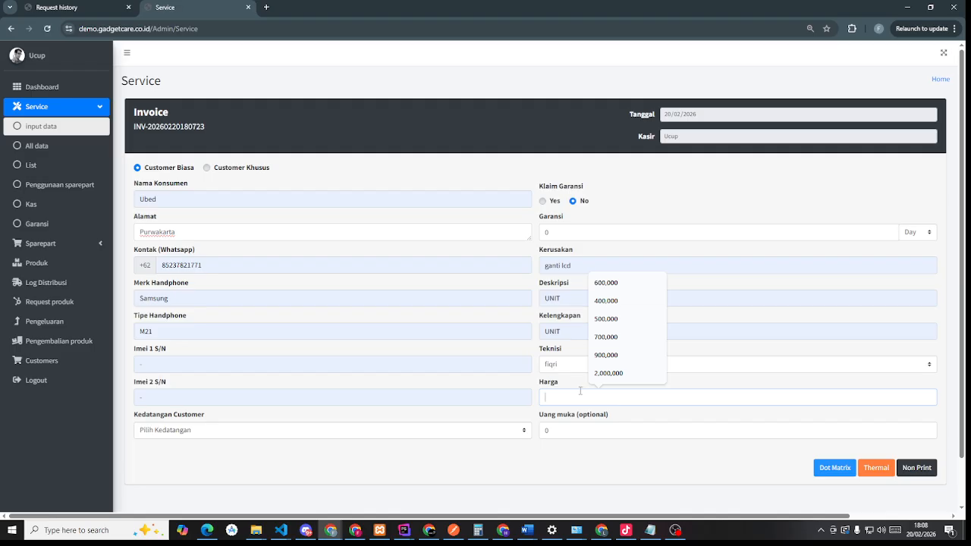
{"action": "type", "text": "50"}
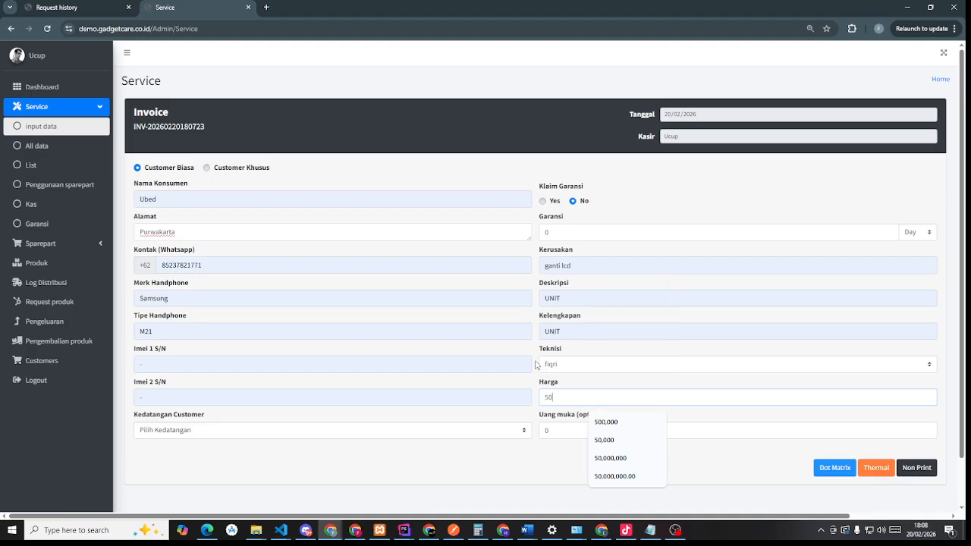
{"action": "type", "text": "0,000"}
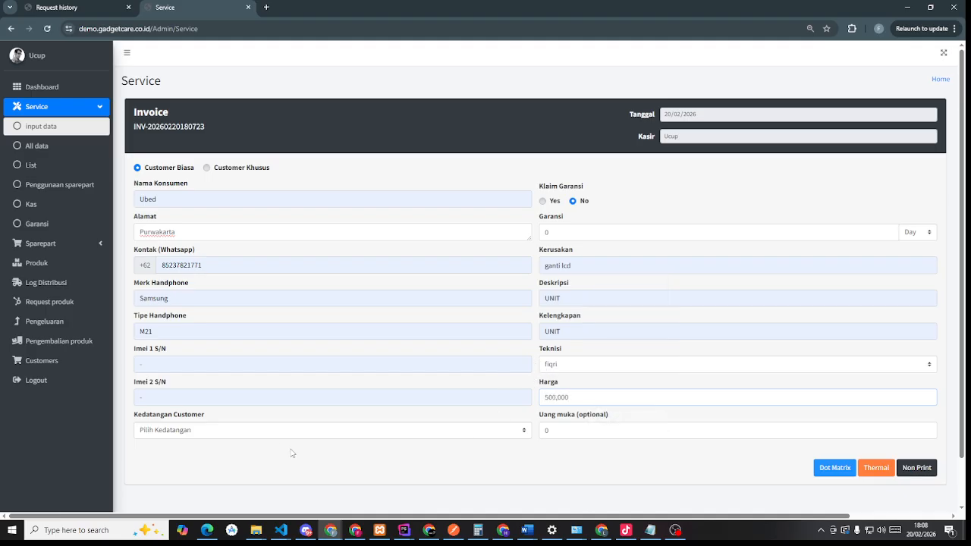
{"action": "left_click", "coordinate": [280, 446]}
{"action": "left_click", "coordinate": [278, 431]}
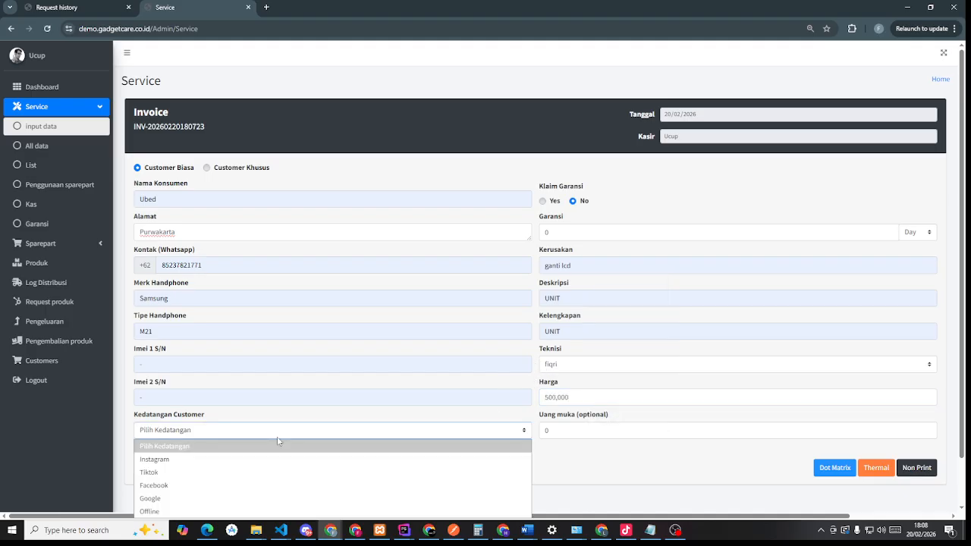
{"action": "scroll", "coordinate": [295, 411], "scroll_direction": "down", "scroll_amount": 1}
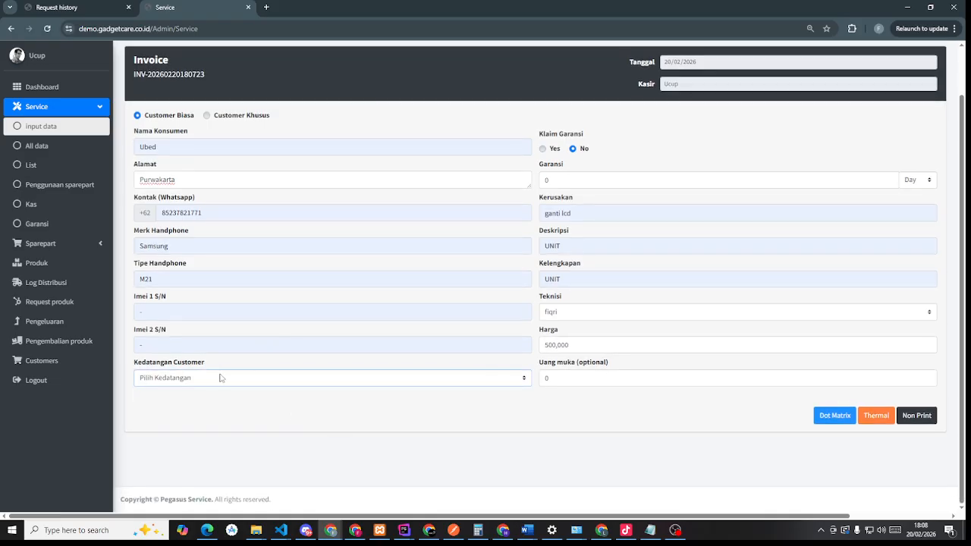
{"action": "left_click", "coordinate": [220, 378]}
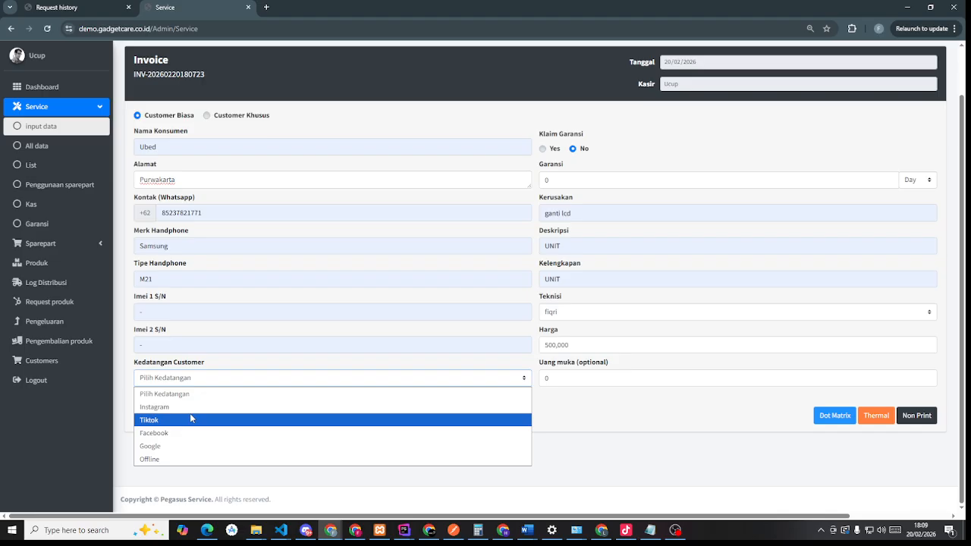
{"action": "left_click", "coordinate": [188, 456]}
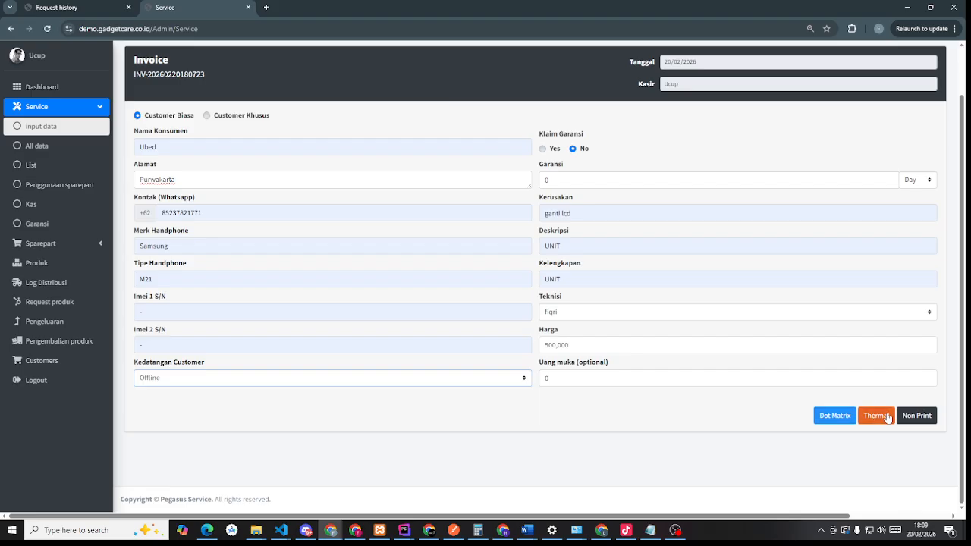
{"action": "scroll", "coordinate": [630, 347], "scroll_direction": "up", "scroll_amount": 1}
{"action": "scroll", "coordinate": [613, 347], "scroll_direction": "down", "scroll_amount": 1}
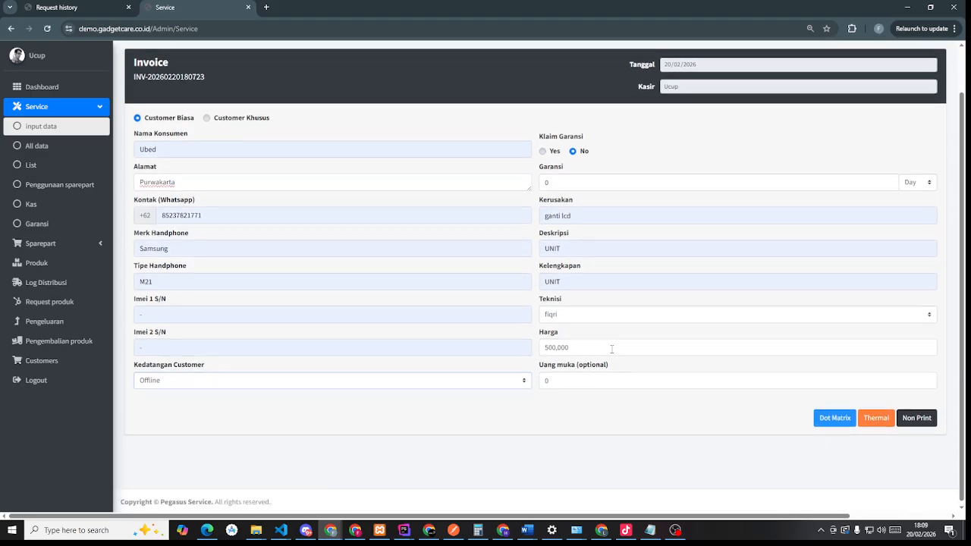
- Save the Samsung M21 entry and inspect its dot-matrix invoice PDF totalling 500,000.00
{"action": "left_click", "coordinate": [828, 423]}
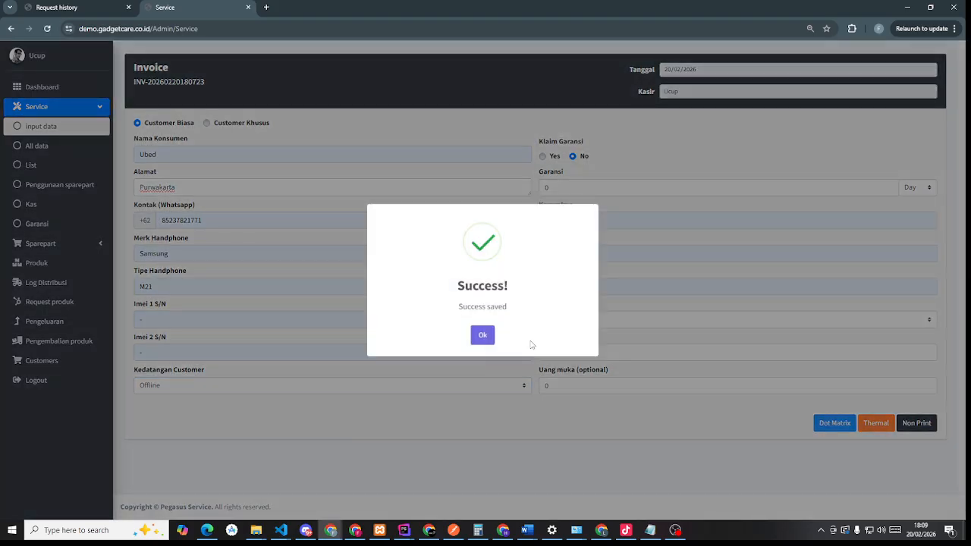
{"action": "left_click", "coordinate": [483, 336]}
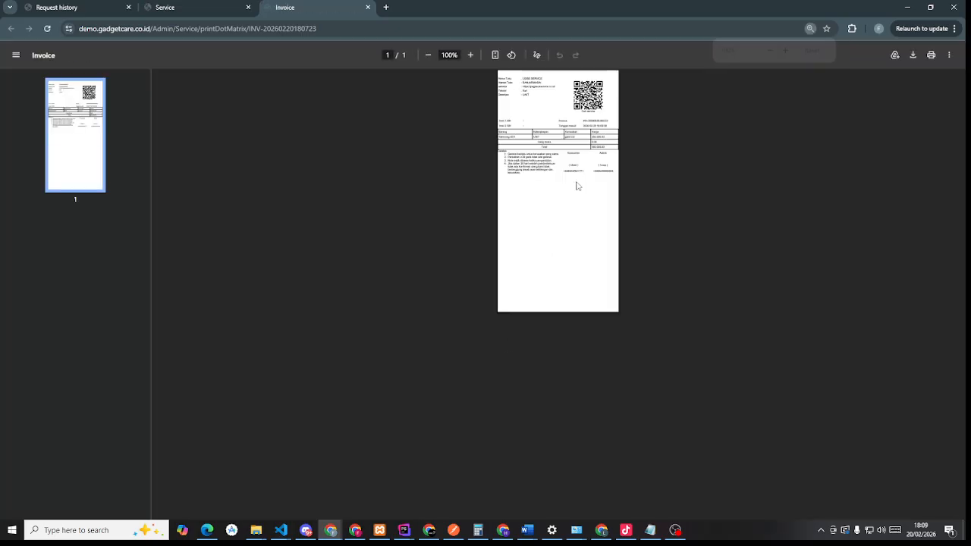
{"action": "scroll", "coordinate": [611, 263], "scroll_direction": "up", "scroll_amount": 5}
{"action": "scroll", "coordinate": [611, 262], "scroll_direction": "up", "scroll_amount": 2}
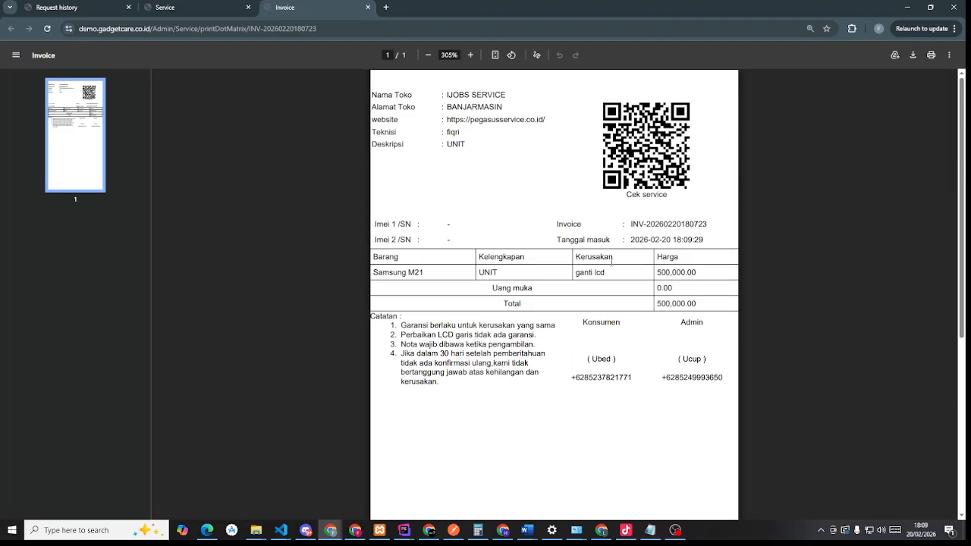
{"action": "scroll", "coordinate": [612, 263], "scroll_direction": "down", "scroll_amount": 3}
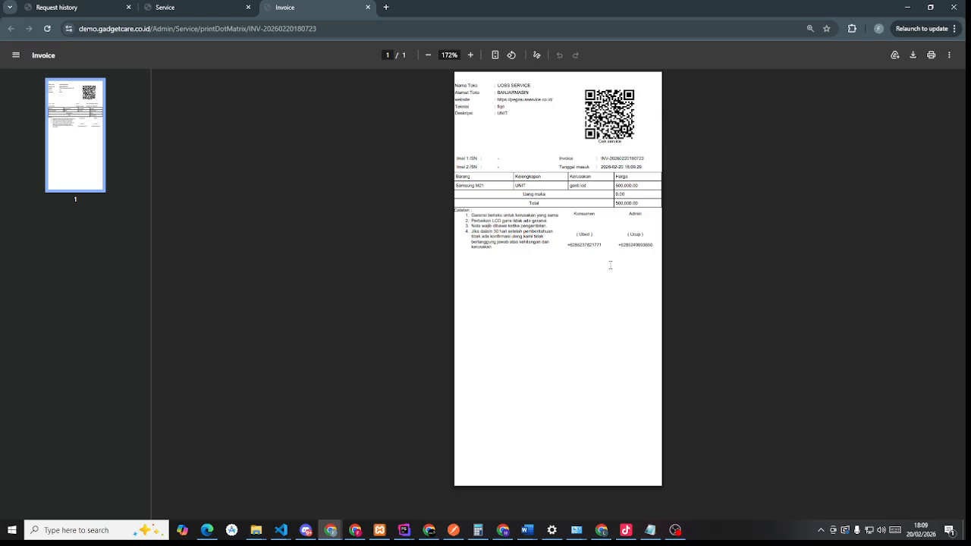
{"action": "scroll", "coordinate": [610, 265], "scroll_direction": "up", "scroll_amount": 1}
{"action": "scroll", "coordinate": [610, 265], "scroll_direction": "up", "scroll_amount": 2}
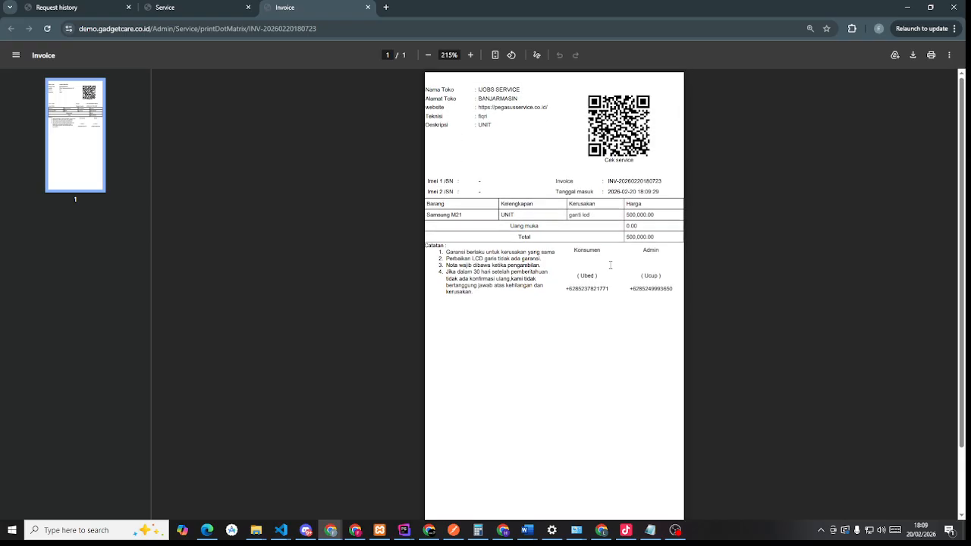
{"action": "scroll", "coordinate": [611, 265], "scroll_direction": "up", "scroll_amount": 1}
{"action": "scroll", "coordinate": [610, 265], "scroll_direction": "up", "scroll_amount": 2}
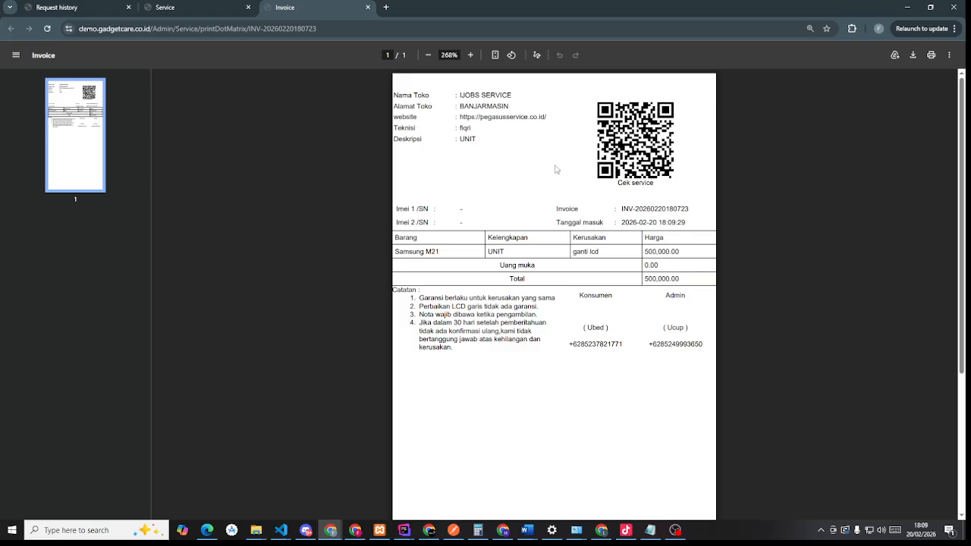
{"action": "left_click", "coordinate": [219, 8]}
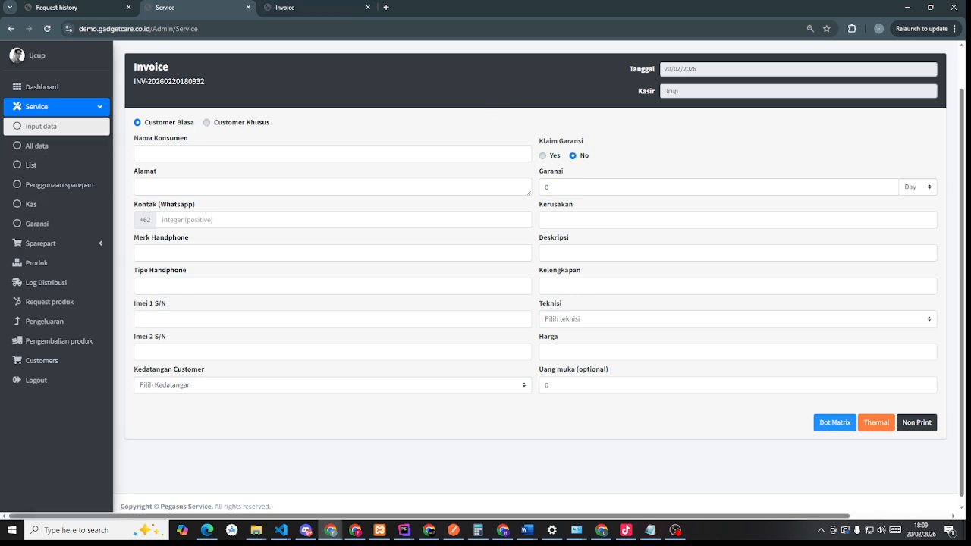
- Check the Proses, Antri and All Data repair lists for the Samsung M21 entry
{"action": "left_click", "coordinate": [46, 173]}
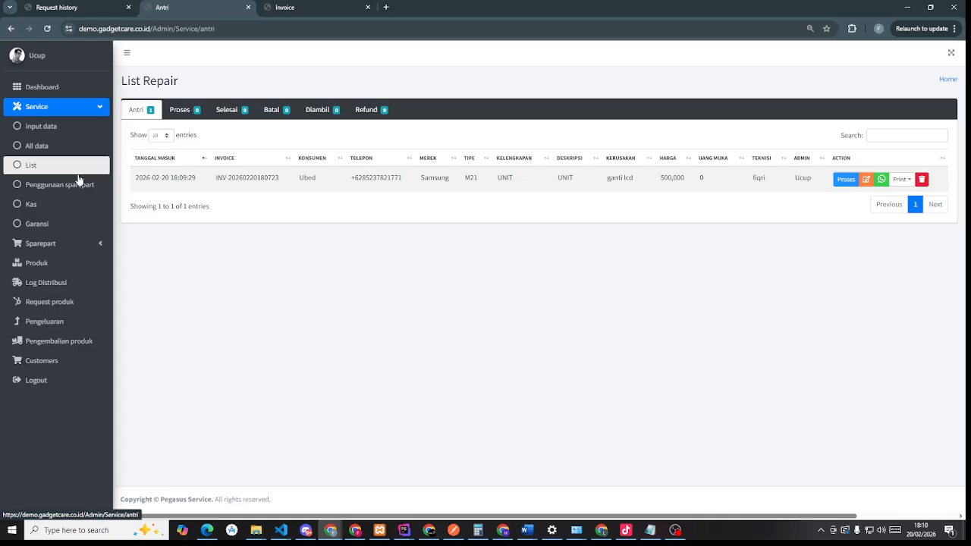
{"action": "left_click", "coordinate": [173, 113]}
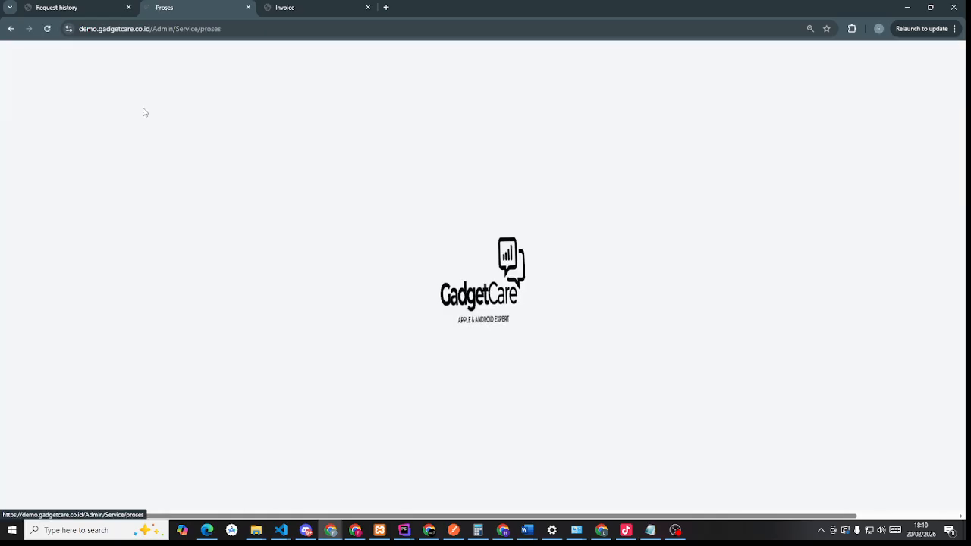
{"action": "left_click", "coordinate": [138, 113]}
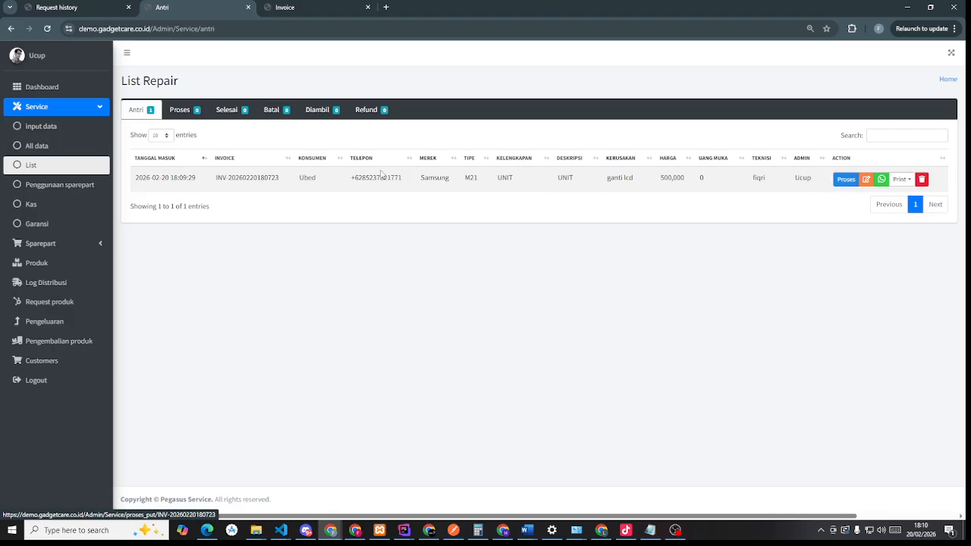
{"action": "left_click", "coordinate": [77, 151]}
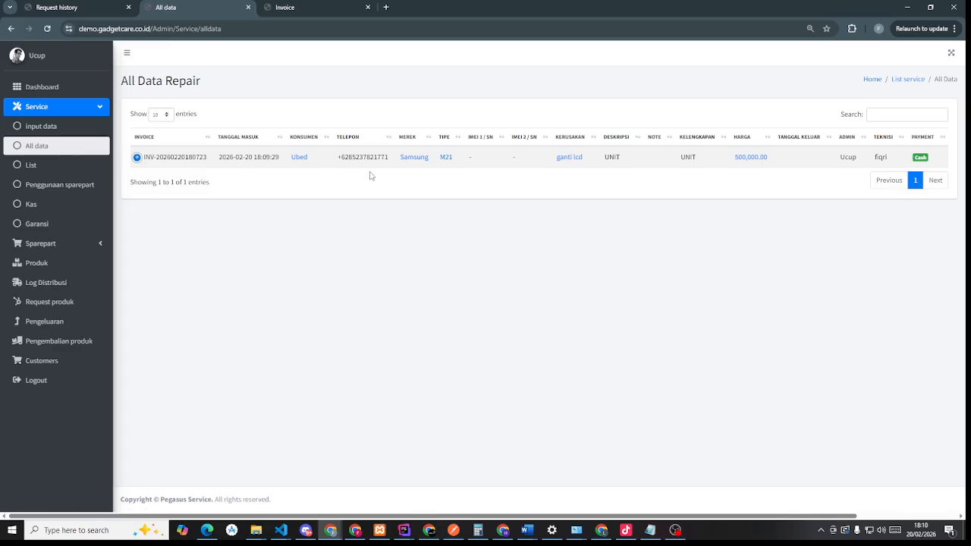
{"action": "key", "text": "ctrl+minus"}
{"action": "key", "text": "ctrl+minus"}
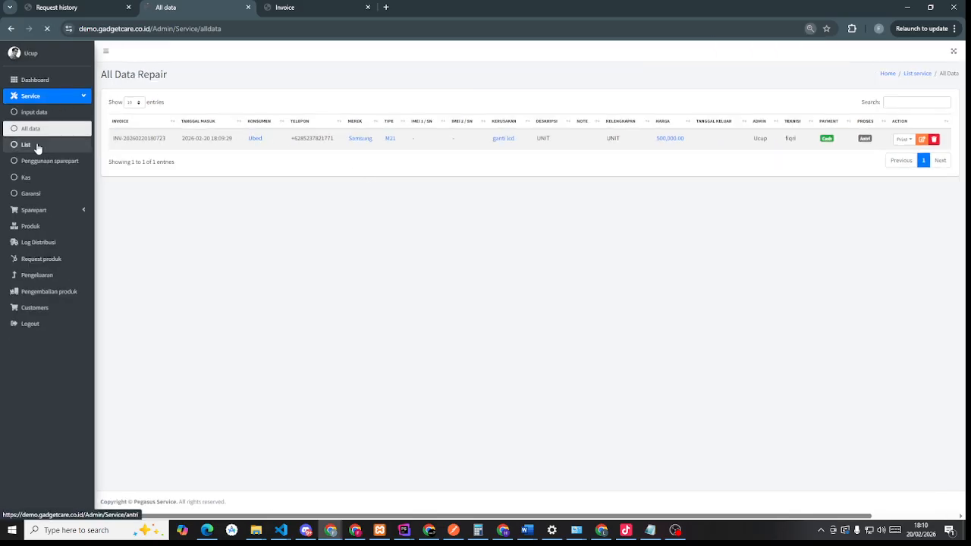
{"action": "left_click", "coordinate": [37, 146]}
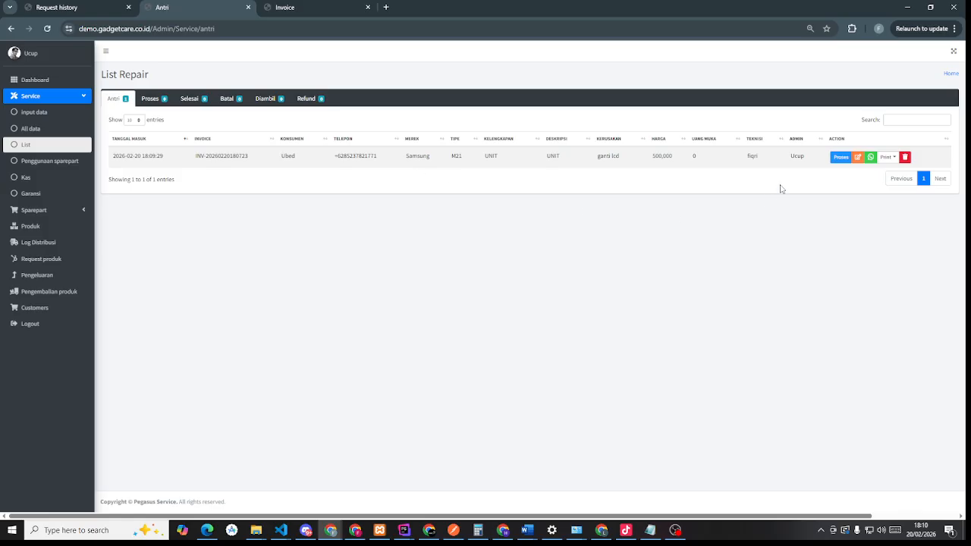
- Move the queued Samsung M21 repair into Proses and confirm the update
{"action": "left_click", "coordinate": [840, 158]}
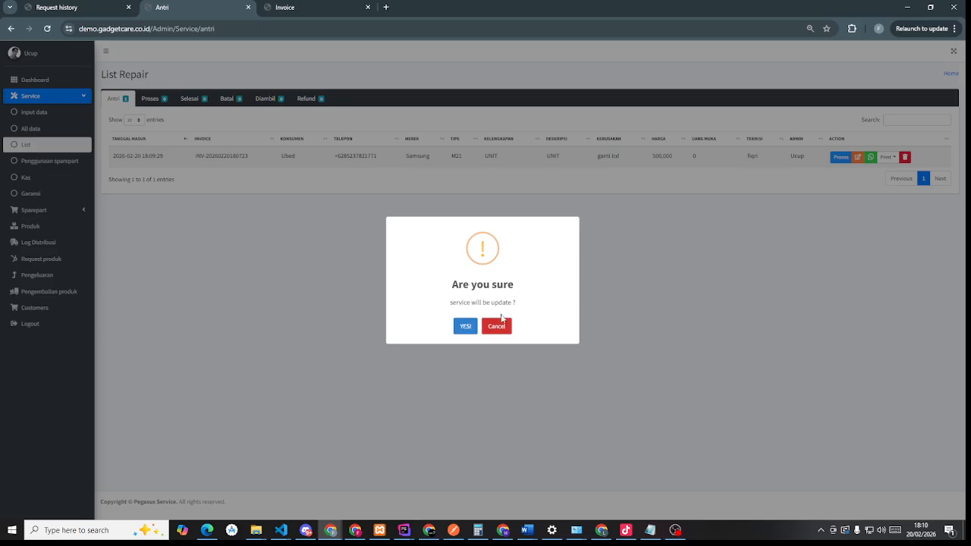
{"action": "left_click", "coordinate": [495, 327]}
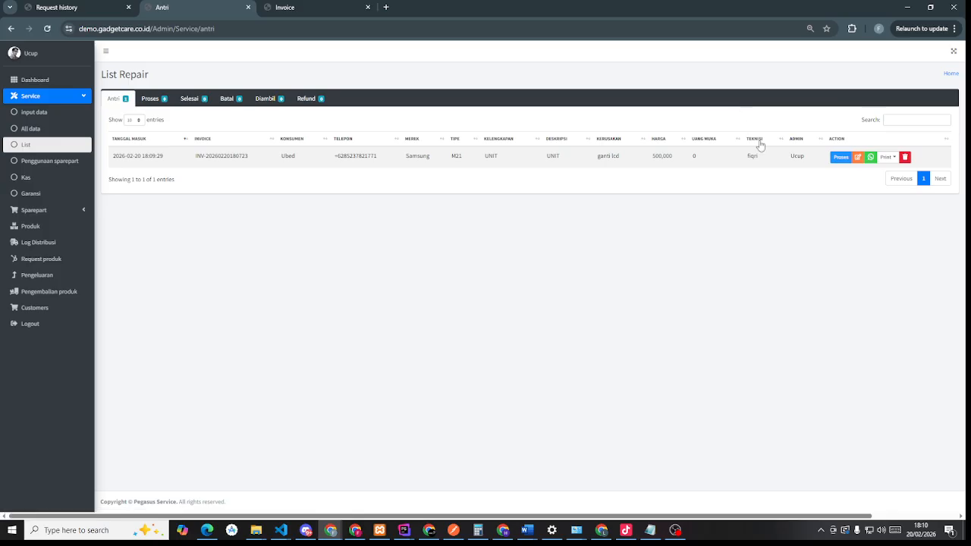
{"action": "left_click", "coordinate": [845, 161]}
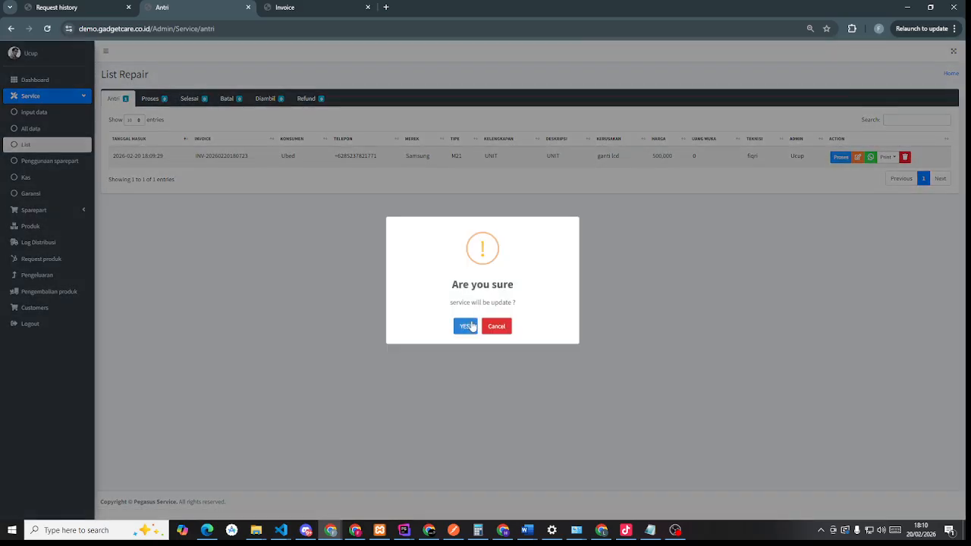
{"action": "left_click", "coordinate": [471, 326]}
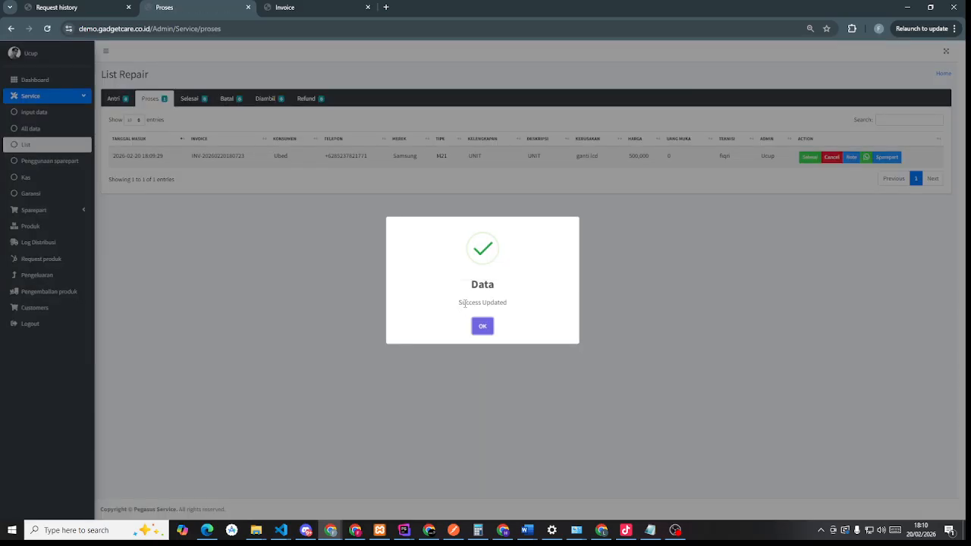
{"action": "left_click", "coordinate": [485, 329]}
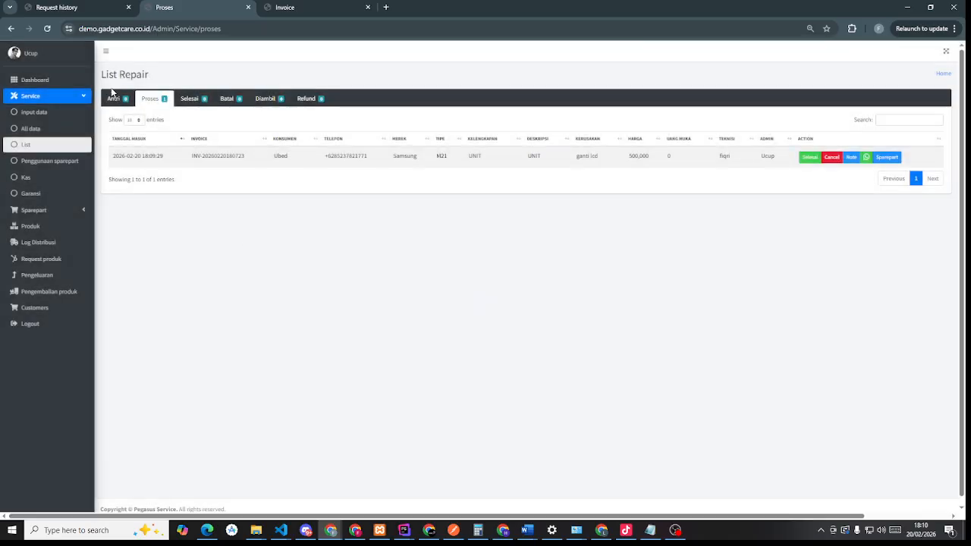
{"action": "key", "text": "ctrl+plus"}
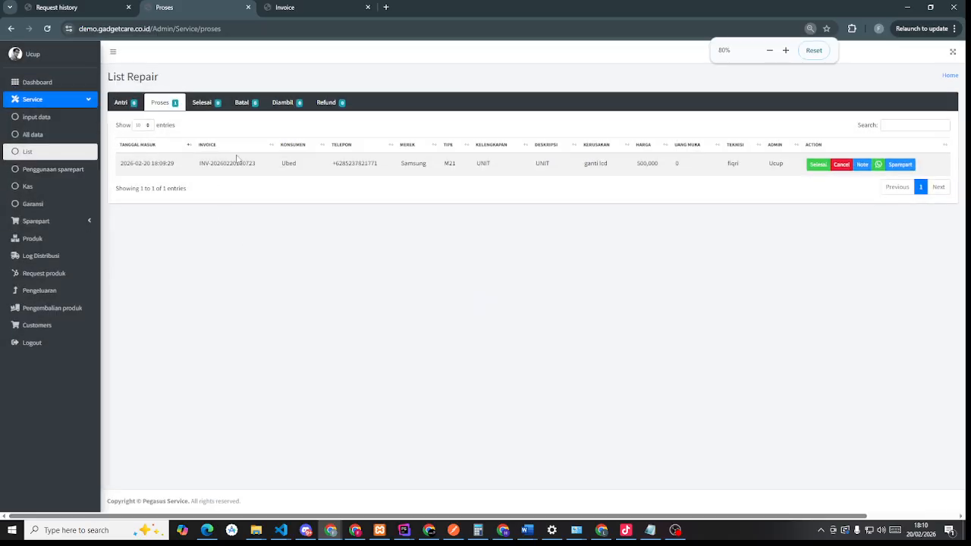
- Try to finish the repair and dismiss the missing spare part error
{"action": "left_click", "coordinate": [810, 167]}
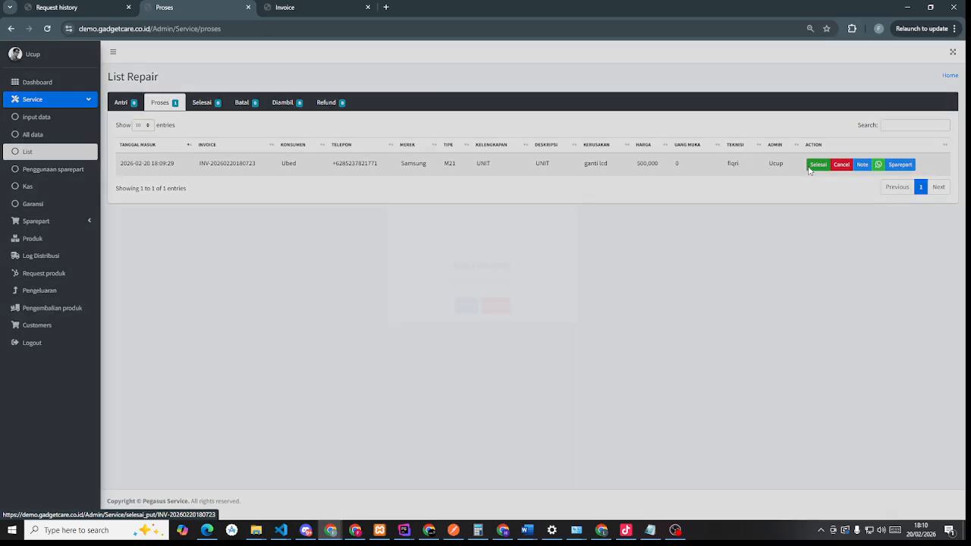
{"action": "left_click", "coordinate": [463, 325]}
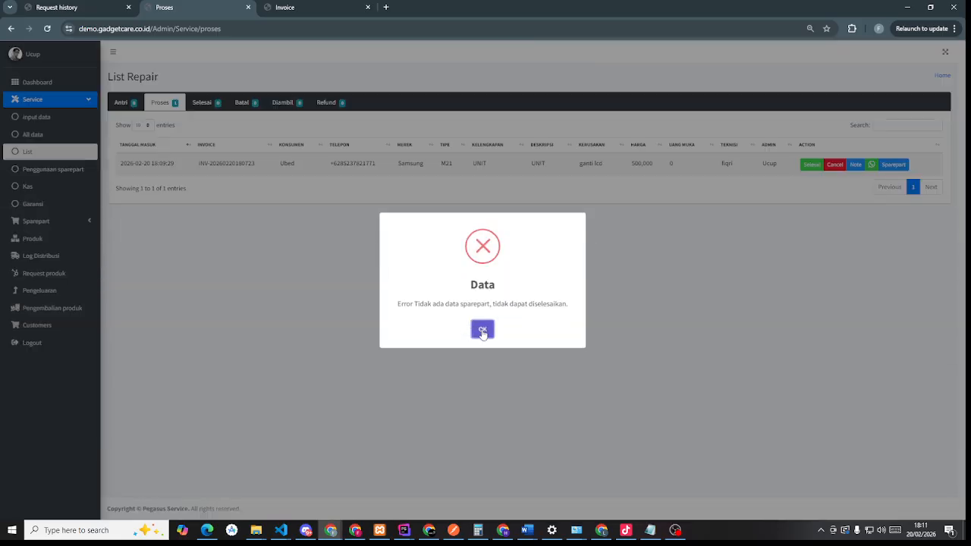
{"action": "left_click", "coordinate": [483, 331]}
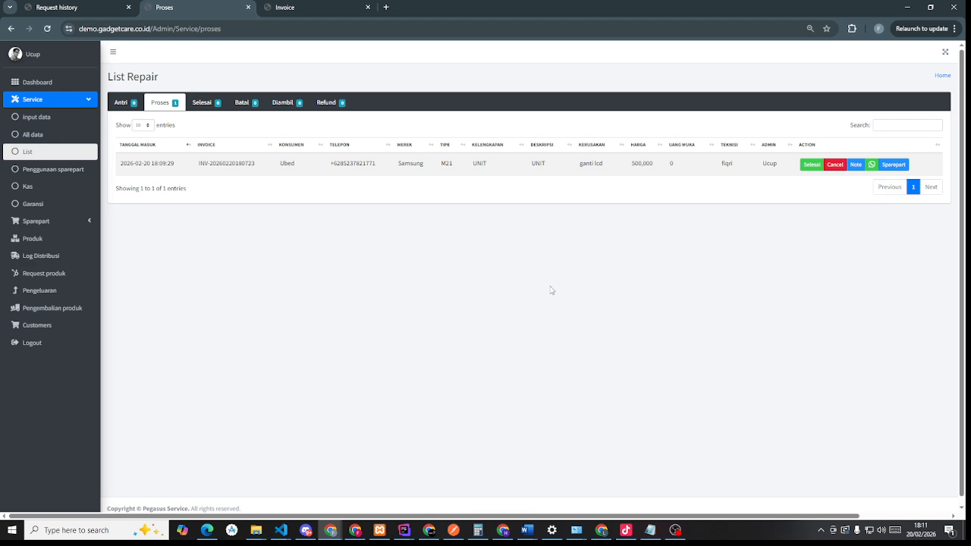
- Open the repair's spare part form and adjust the LCD XIOMI A3s quantity
{"action": "left_click", "coordinate": [894, 164]}
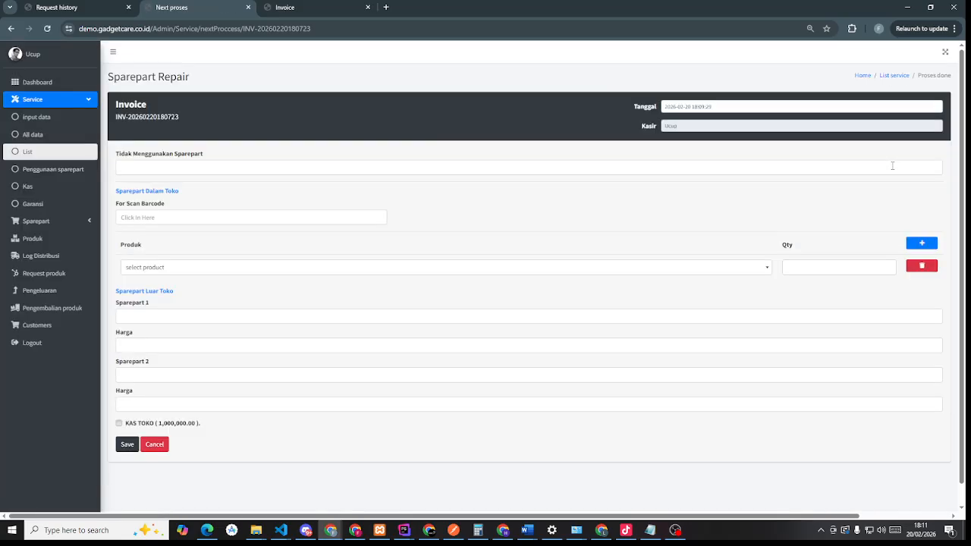
{"action": "scroll", "coordinate": [419, 269], "scroll_direction": "down", "scroll_amount": 1}
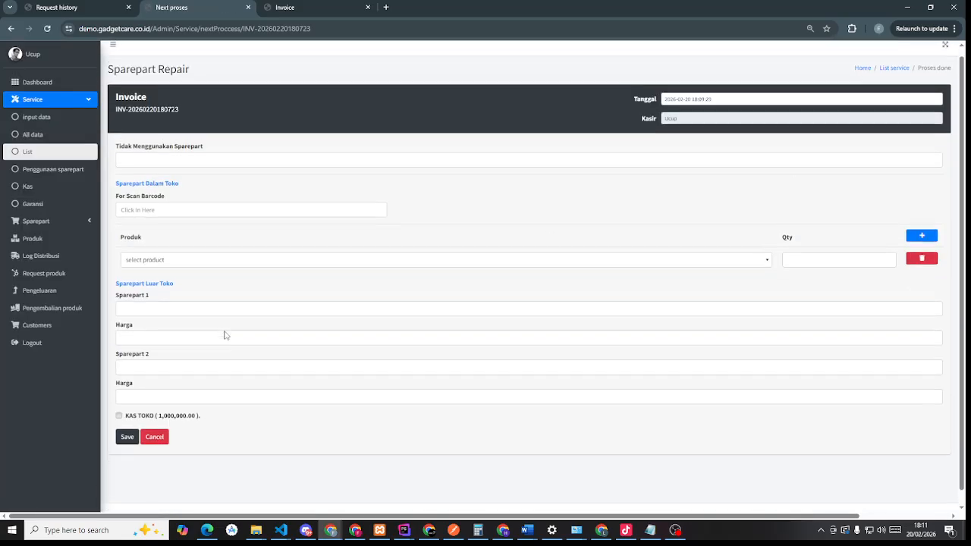
{"action": "scroll", "coordinate": [225, 334], "scroll_direction": "up", "scroll_amount": 1}
{"action": "left_click", "coordinate": [206, 269]}
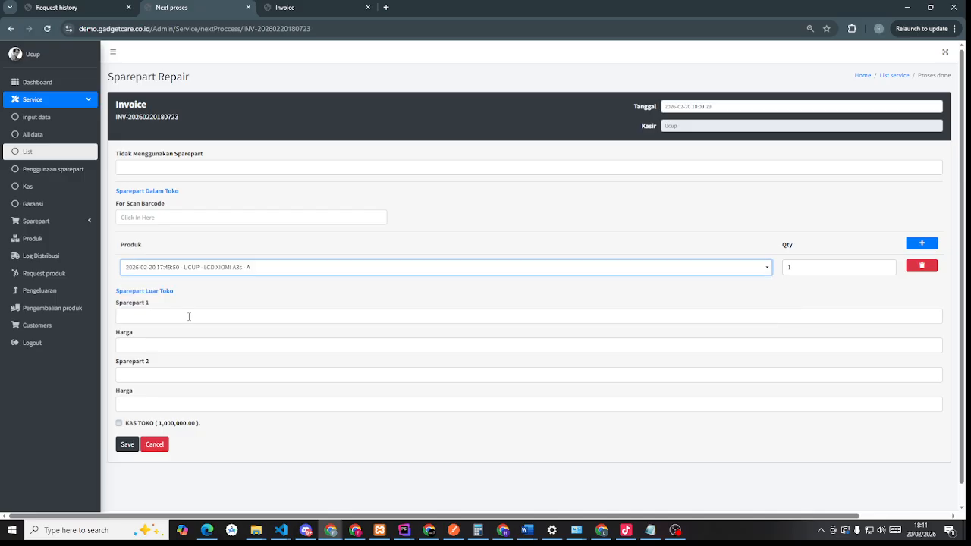
{"action": "left_click", "coordinate": [829, 267]}
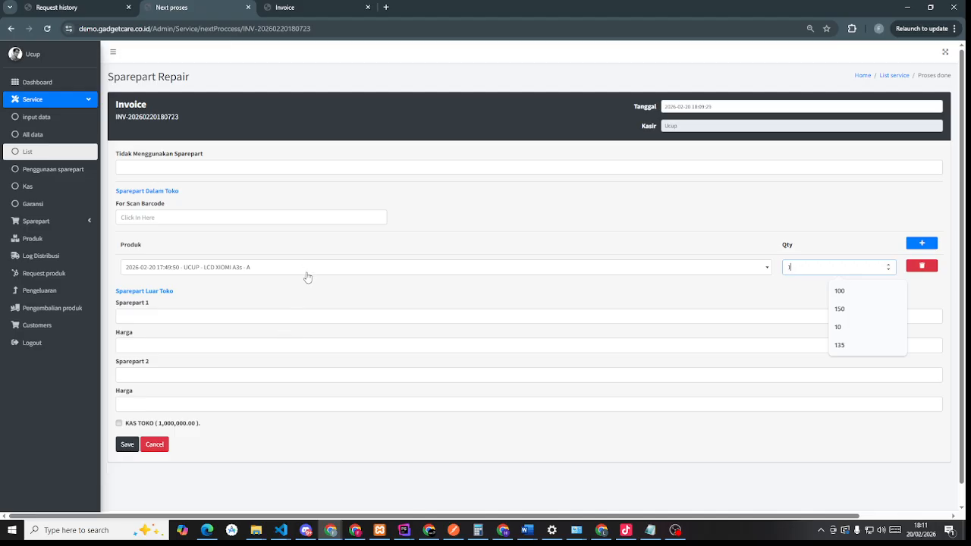
- Add outside part BATTERY SAMSUNG A12 at 50,000 charged to KAS TOKO and save
{"action": "left_click", "coordinate": [256, 321]}
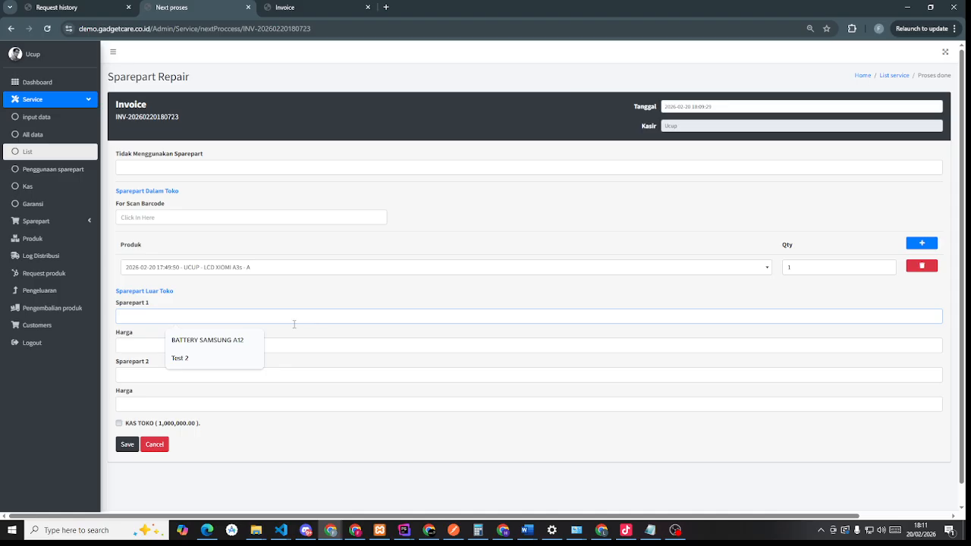
{"action": "left_click", "coordinate": [207, 341]}
{"action": "left_click", "coordinate": [184, 350]}
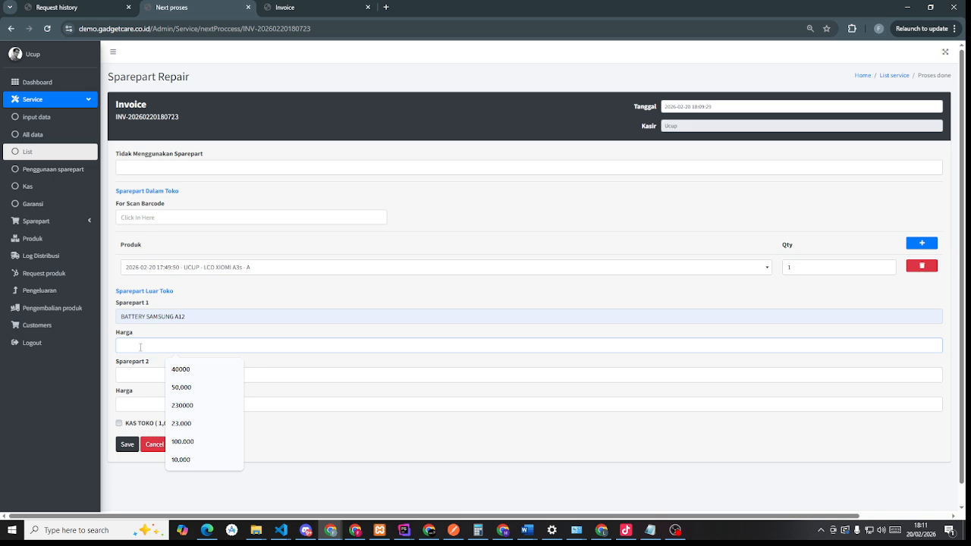
{"action": "type", "text": "5,0"}
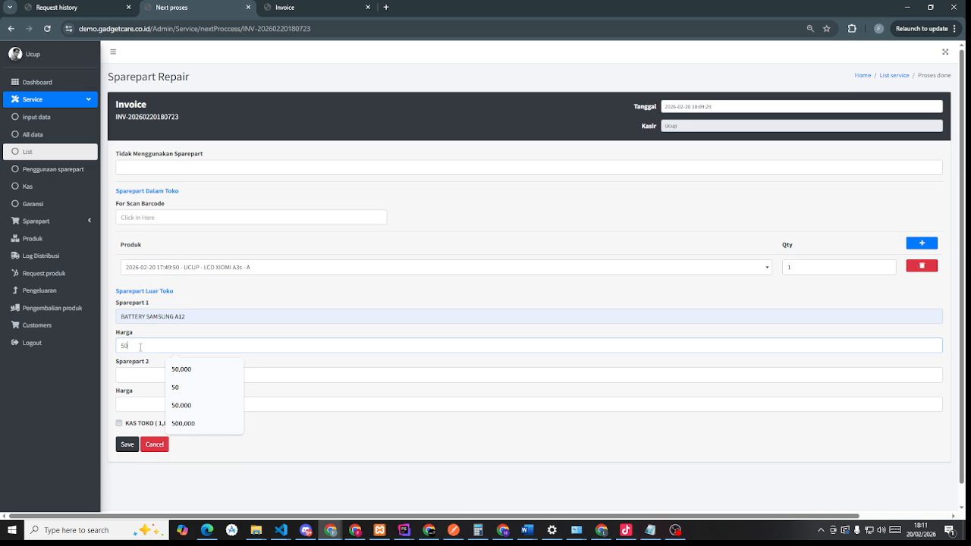
{"action": "type", "text": "000"}
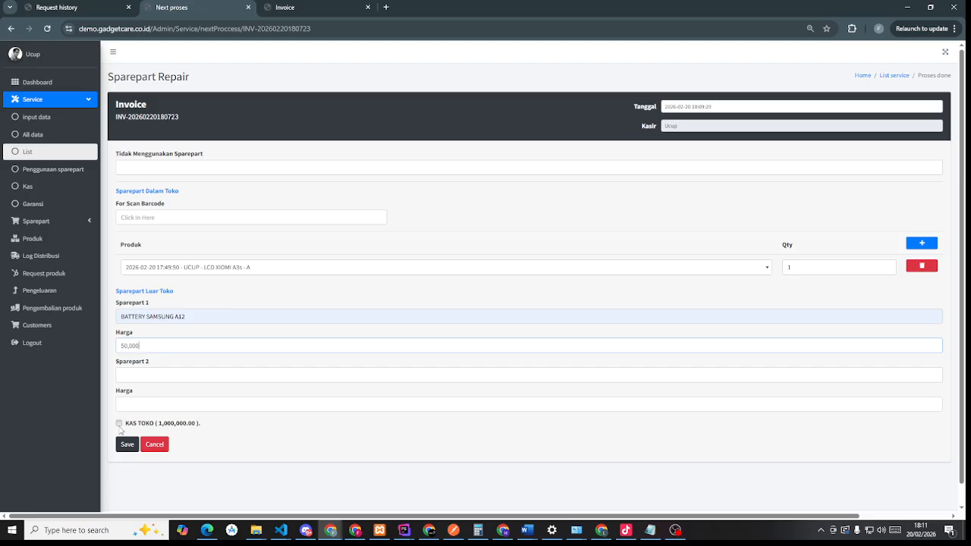
{"action": "left_click", "coordinate": [120, 425]}
{"action": "left_click", "coordinate": [127, 445]}
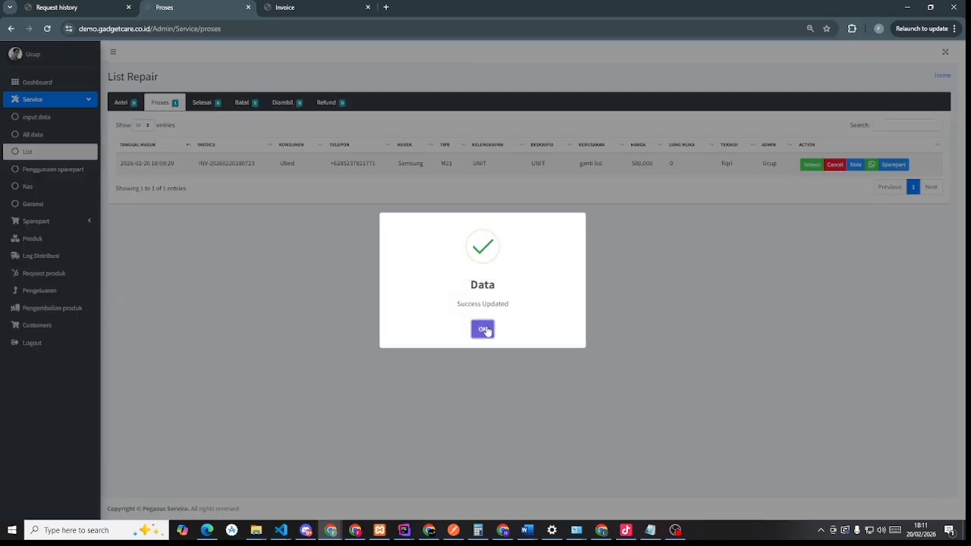
{"action": "left_click", "coordinate": [485, 329]}
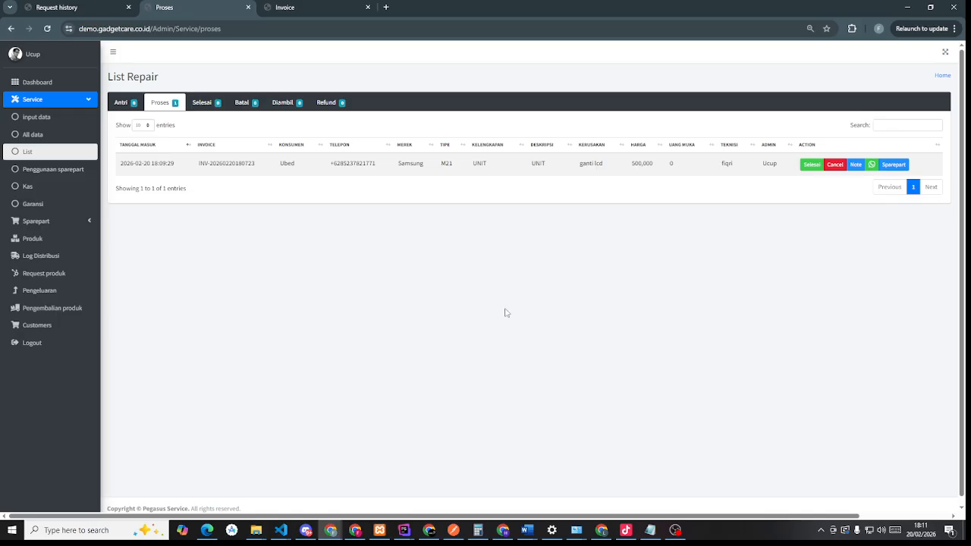
- Check the unpaid cash list, where BATTERY SAMSUNG A12 is owed 50,000.00, then return to List Repair
{"action": "left_click", "coordinate": [39, 187]}
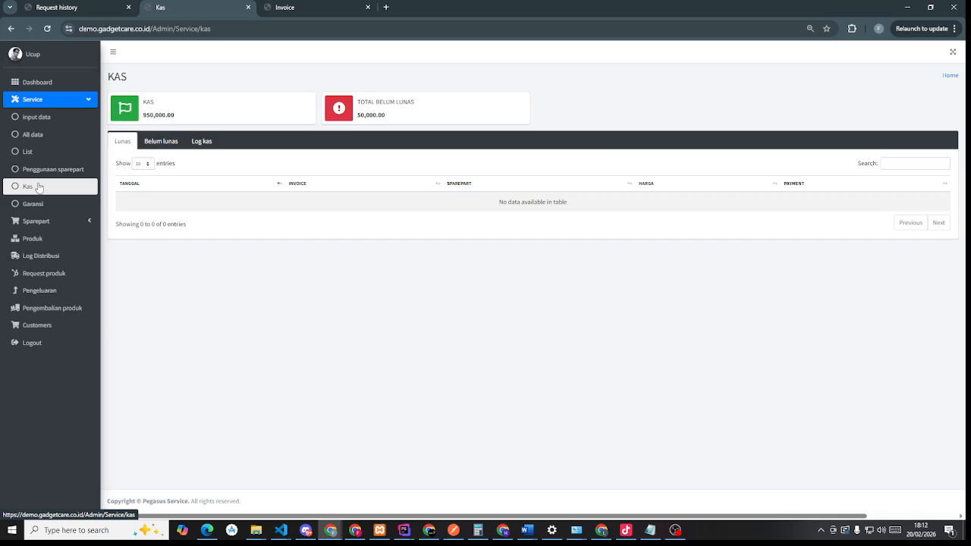
{"action": "left_click", "coordinate": [163, 146]}
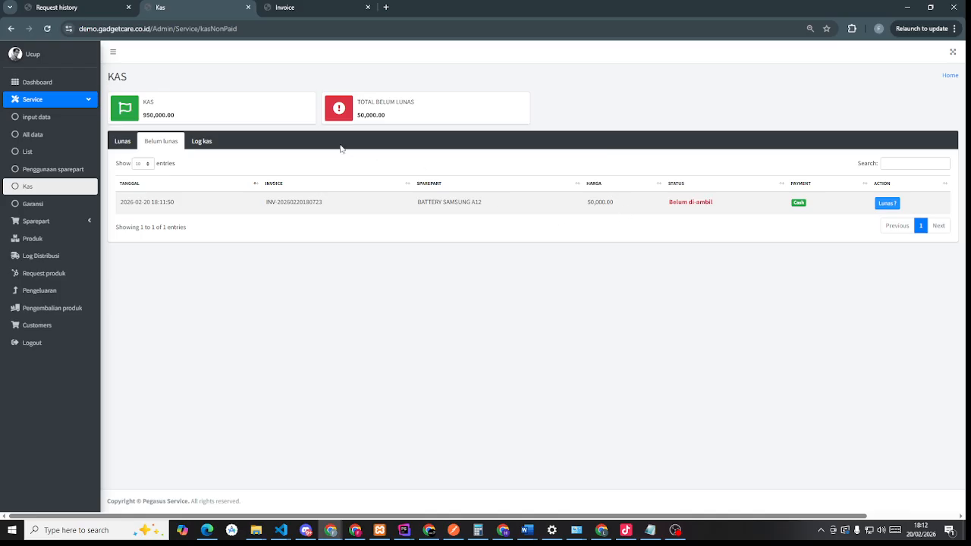
{"action": "left_click_drag", "start_coordinate": [178, 121], "coordinate": [135, 122]}
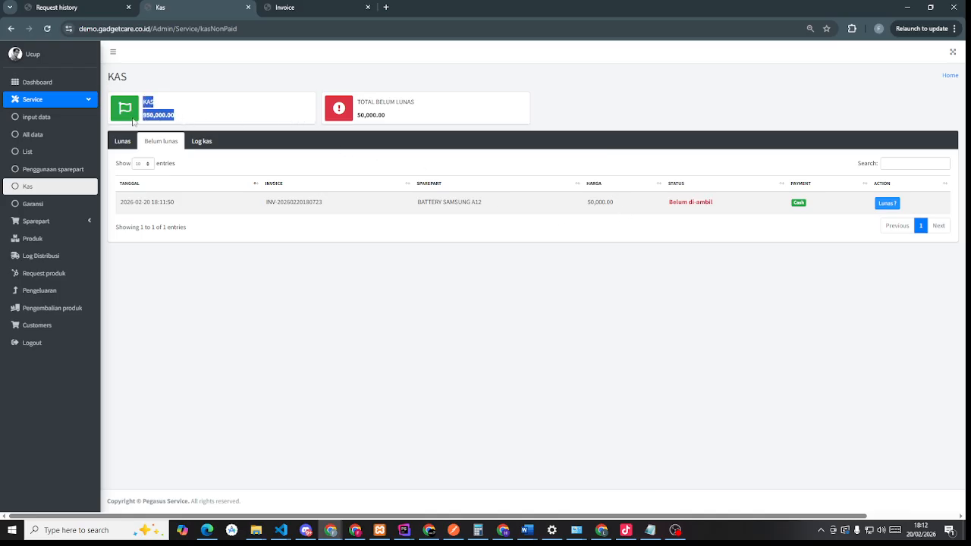
{"action": "left_click", "coordinate": [383, 112]}
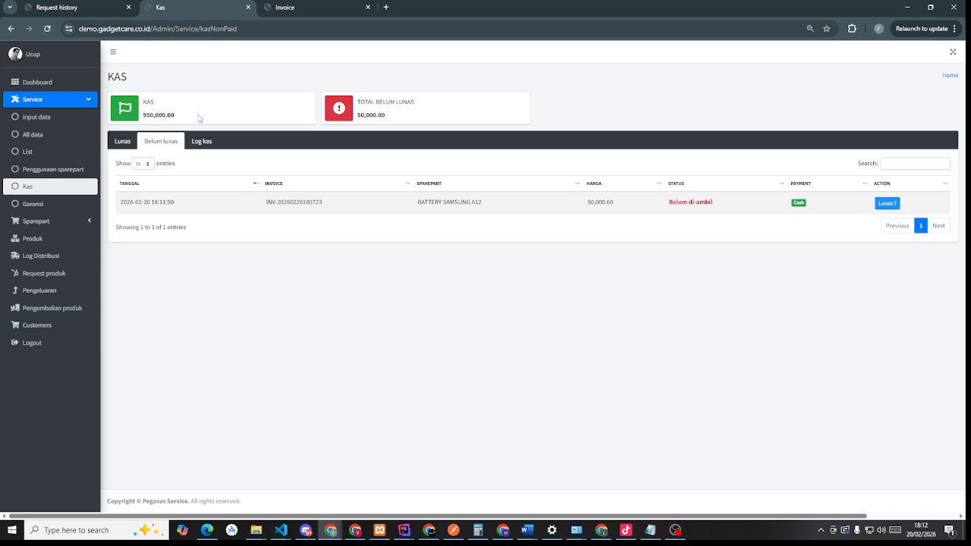
{"action": "left_click", "coordinate": [57, 154]}
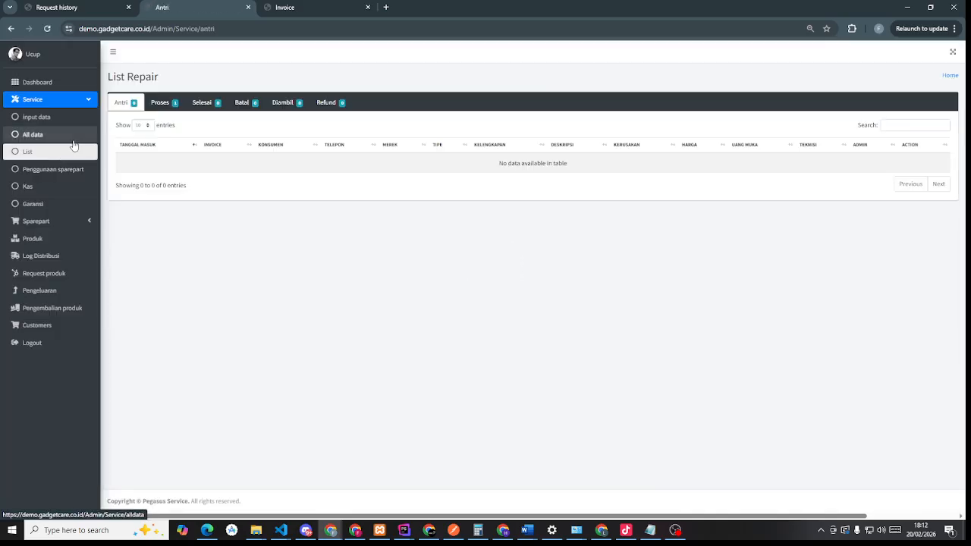
- Finish the Samsung M21 repair and open its pickup form with base price 500,000
{"action": "left_click", "coordinate": [161, 105]}
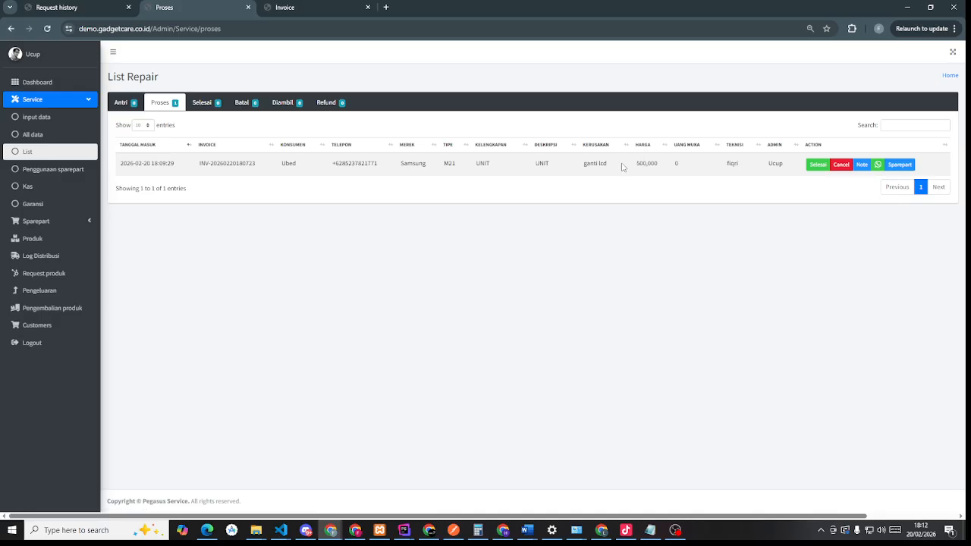
{"action": "left_click", "coordinate": [817, 165]}
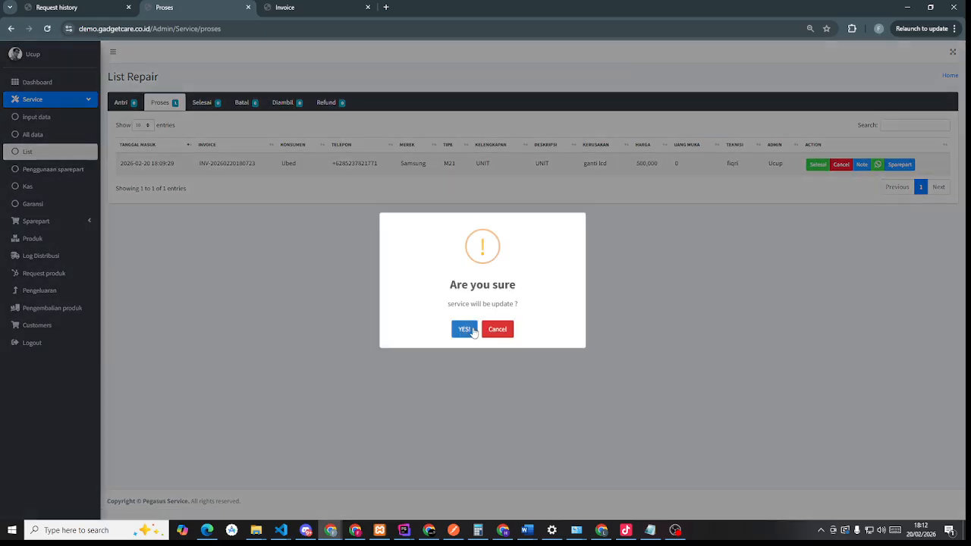
{"action": "left_click", "coordinate": [465, 329]}
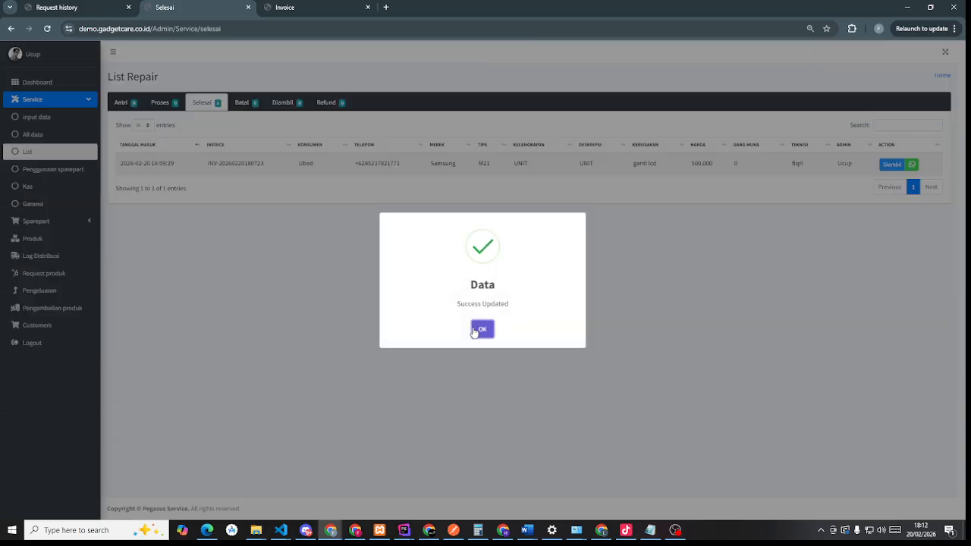
{"action": "left_click", "coordinate": [481, 331]}
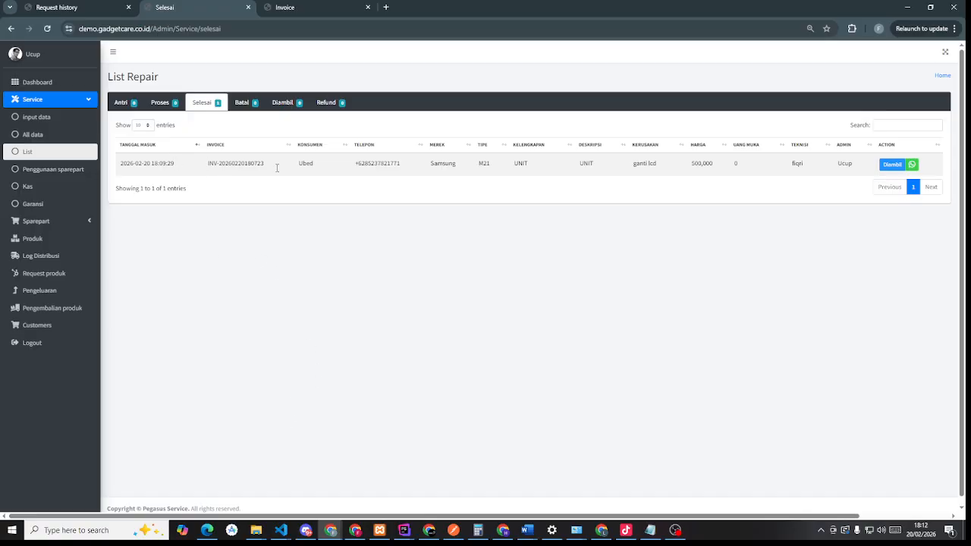
{"action": "left_click_drag", "start_coordinate": [446, 177], "coordinate": [386, 174]}
{"action": "left_click", "coordinate": [671, 177]}
{"action": "left_click", "coordinate": [892, 164]}
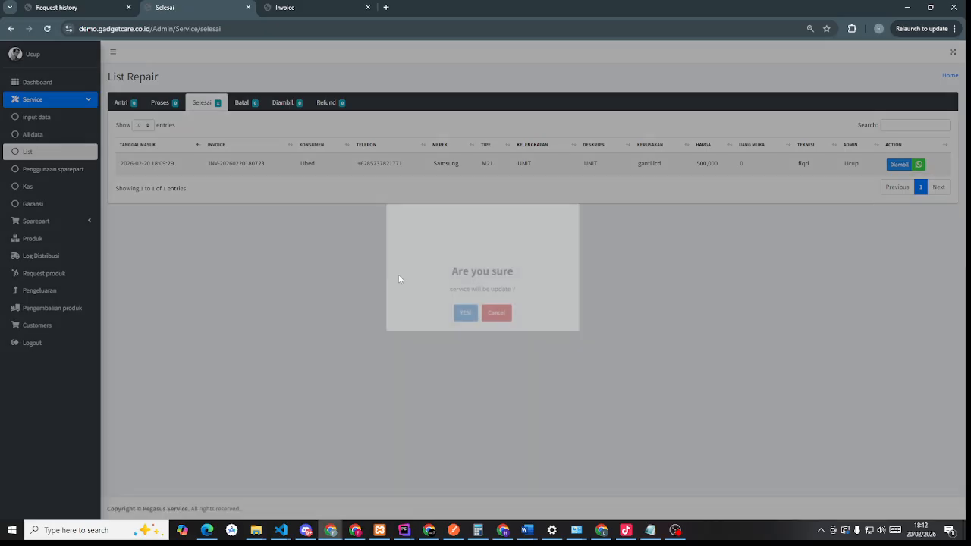
{"action": "left_click", "coordinate": [472, 331]}
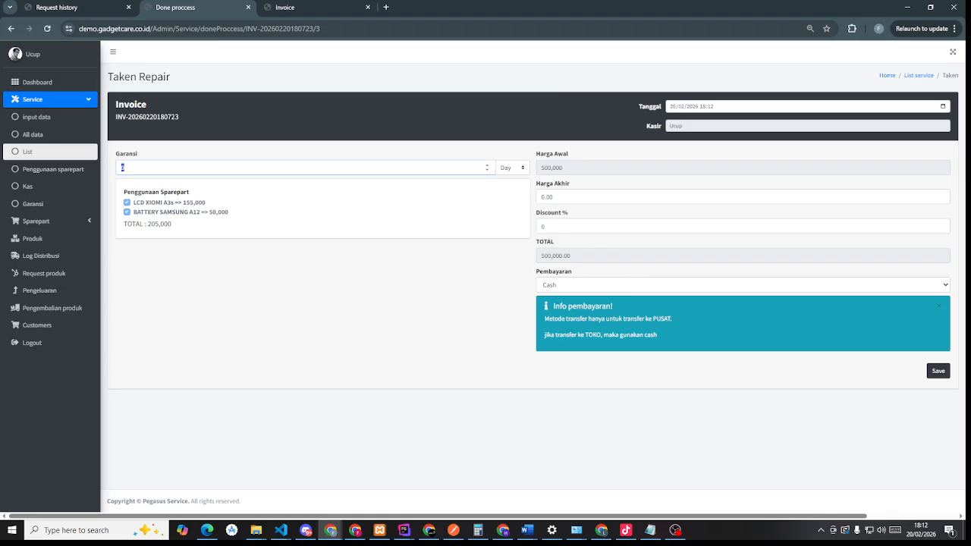
- Save the pickup with a 10-day warranty, final price 600,000 and Cash payment
{"action": "left_click", "coordinate": [124, 168]}
{"action": "type", "text": "10"}
{"action": "left_click", "coordinate": [572, 198]}
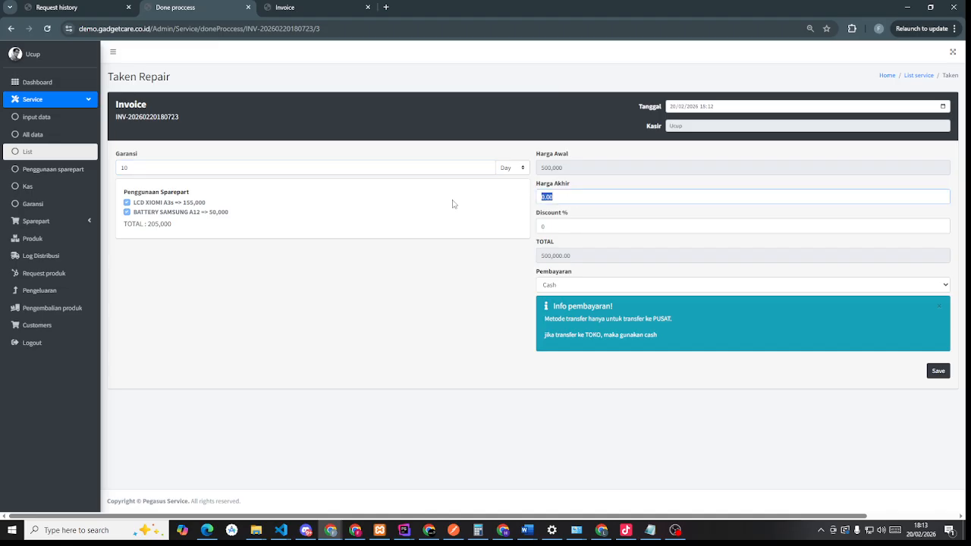
{"action": "type", "text": "60,000"}
{"action": "left_click", "coordinate": [880, 284]}
{"action": "left_click", "coordinate": [879, 285]}
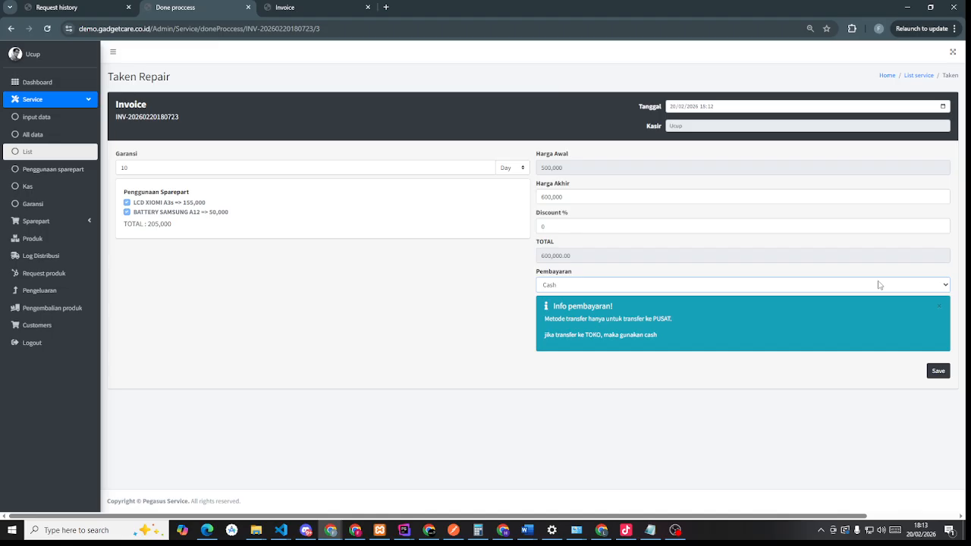
{"action": "left_click", "coordinate": [944, 378]}
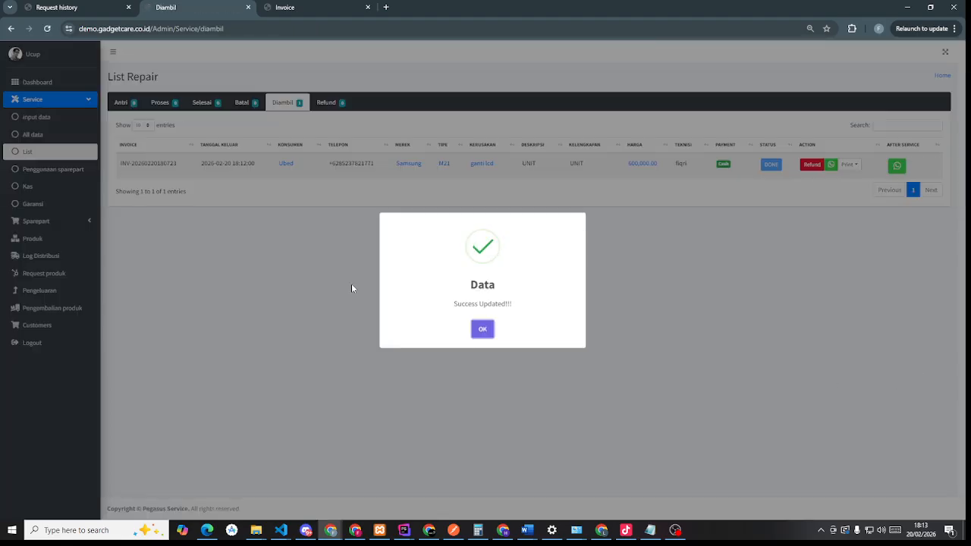
{"action": "left_click", "coordinate": [479, 328]}
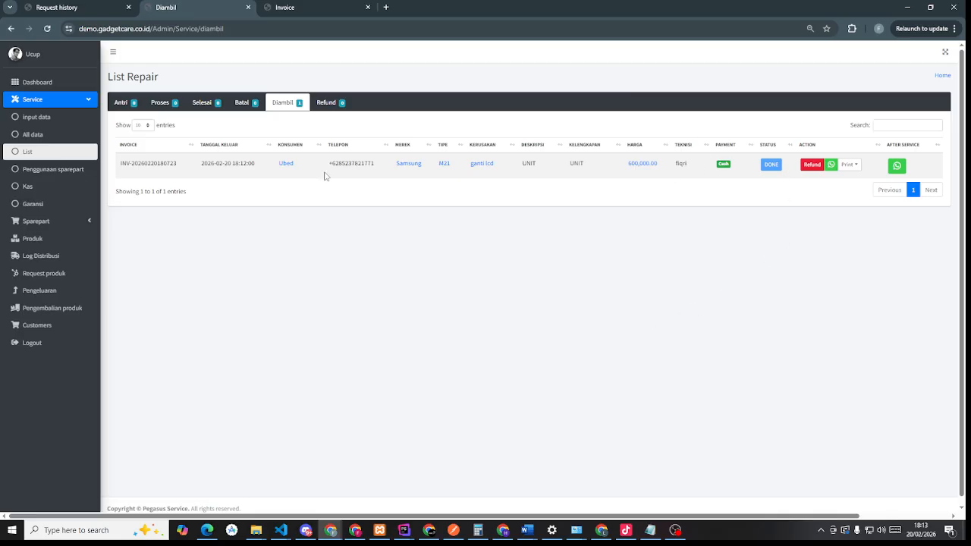
- Begin deleting the Samsung M21 record from All Data, then move to the root admin's request history
{"action": "key", "text": "ctrl+minus"}
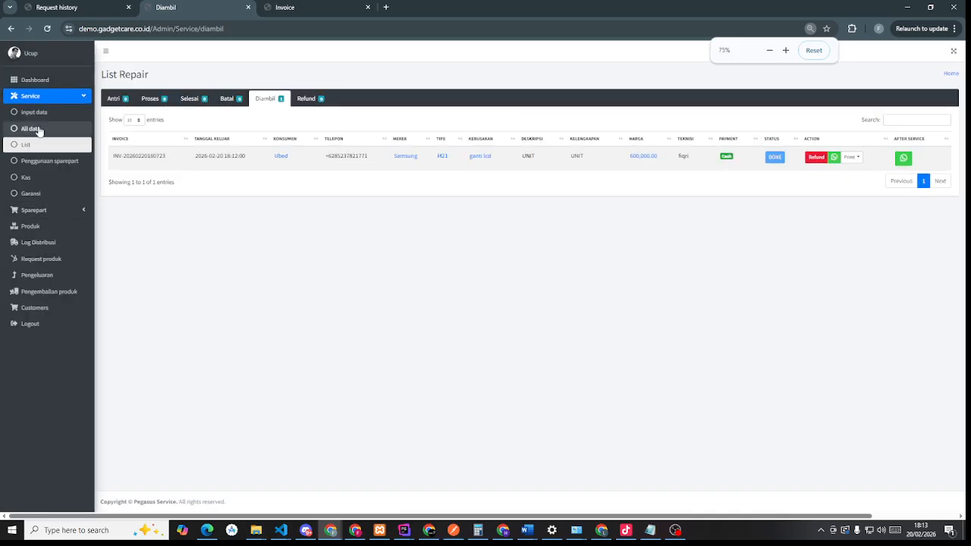
{"action": "left_click", "coordinate": [38, 131]}
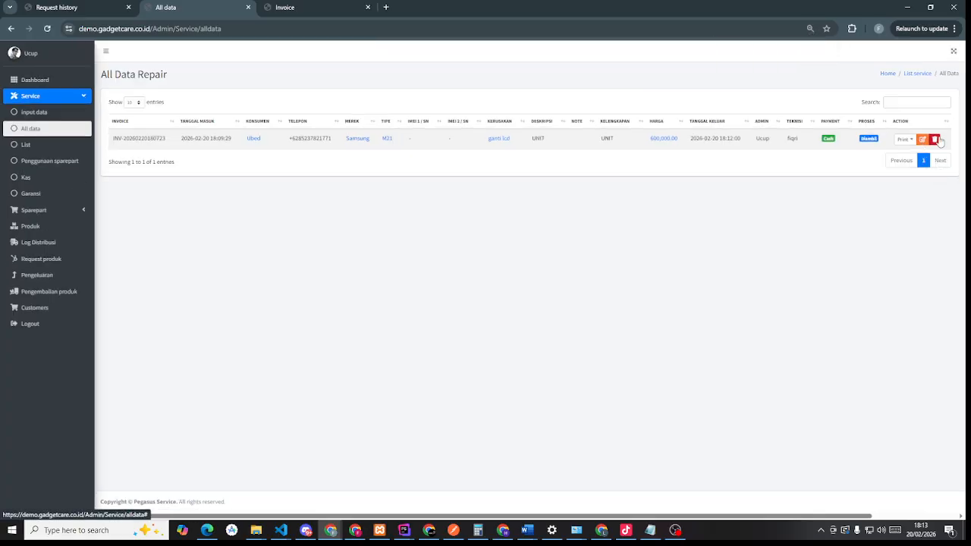
{"action": "left_click", "coordinate": [937, 140]}
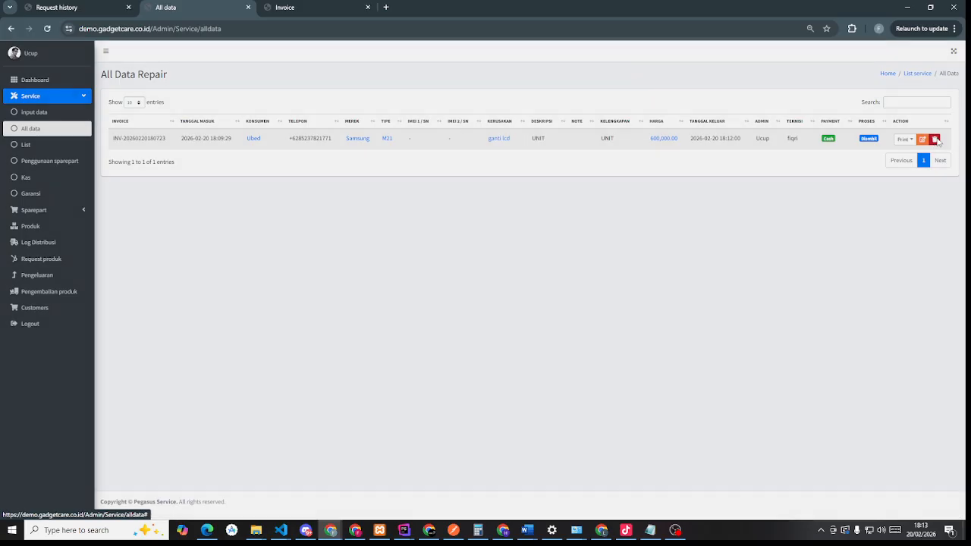
{"action": "left_click", "coordinate": [492, 101]}
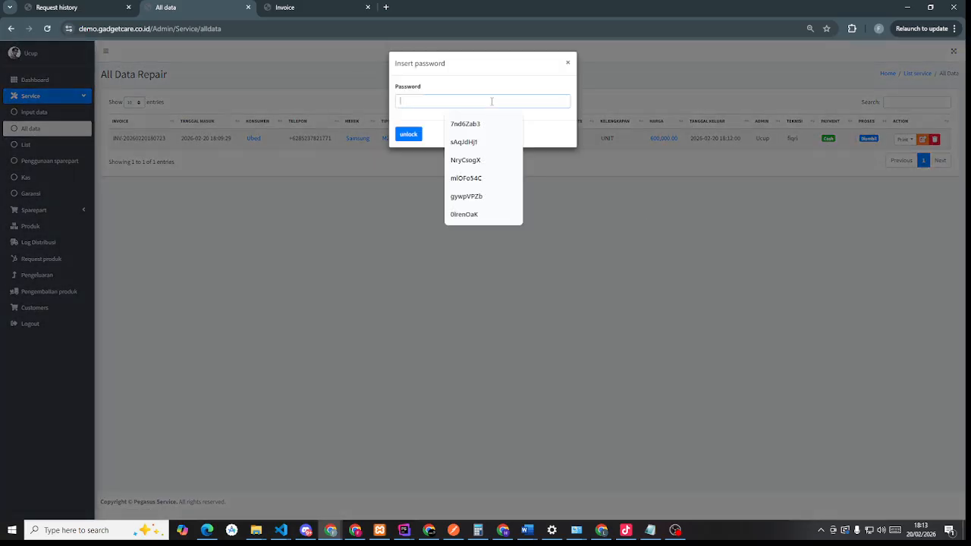
{"action": "left_click", "coordinate": [106, 7]}
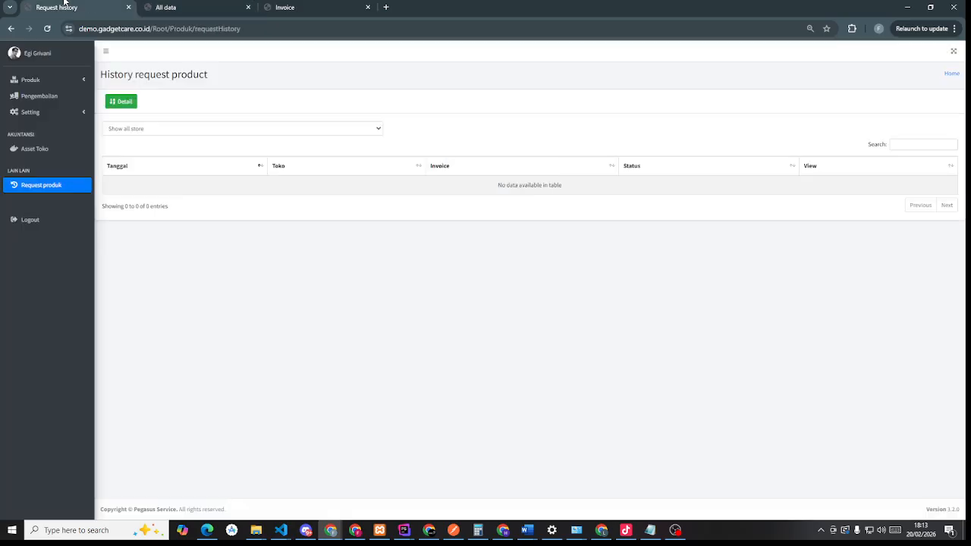
- Log out and sign back in with the root e-mail, dismissing the browser's password warning
{"action": "left_click", "coordinate": [55, 221]}
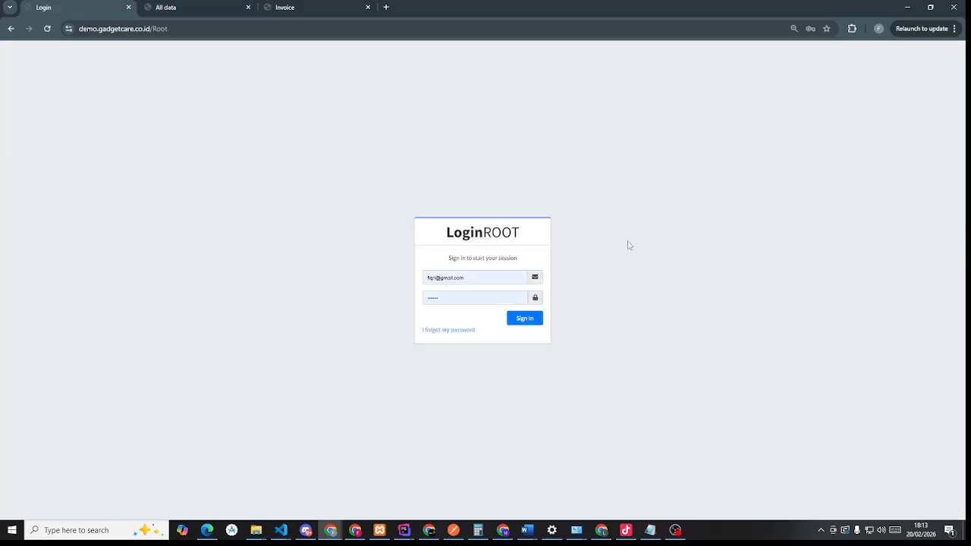
{"action": "triple_click", "coordinate": [477, 278]}
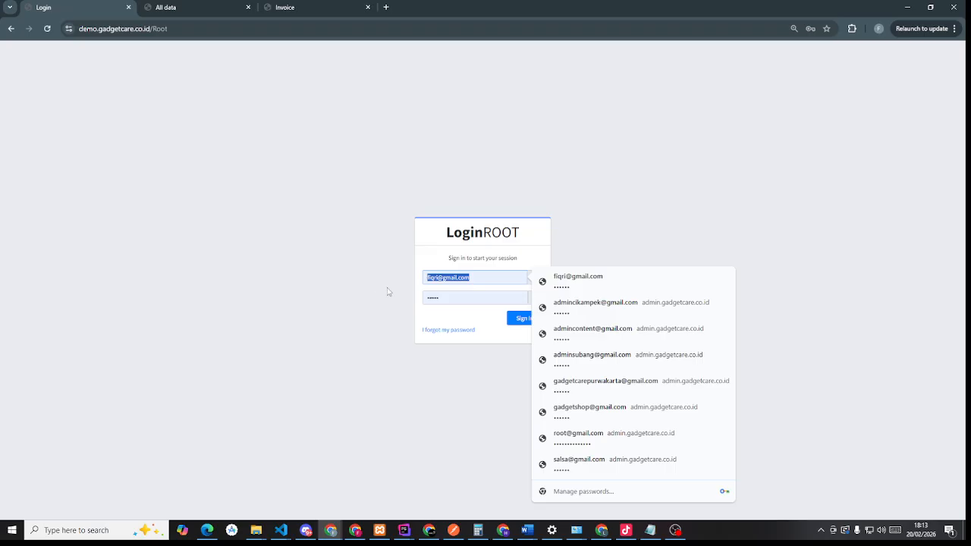
{"action": "left_click", "coordinate": [437, 278]}
{"action": "left_click_drag", "start_coordinate": [439, 279], "coordinate": [416, 282]}
{"action": "type", "text": "root"}
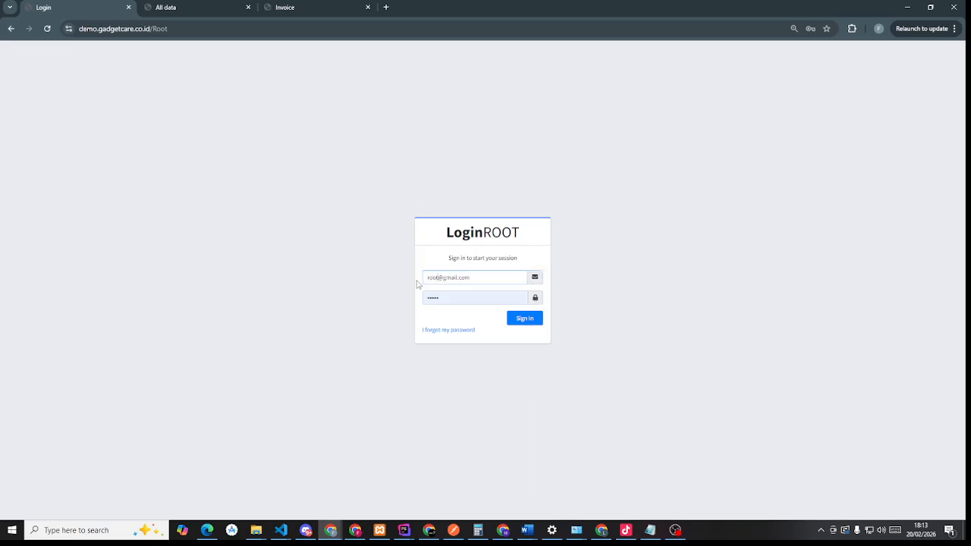
{"action": "left_click", "coordinate": [534, 319]}
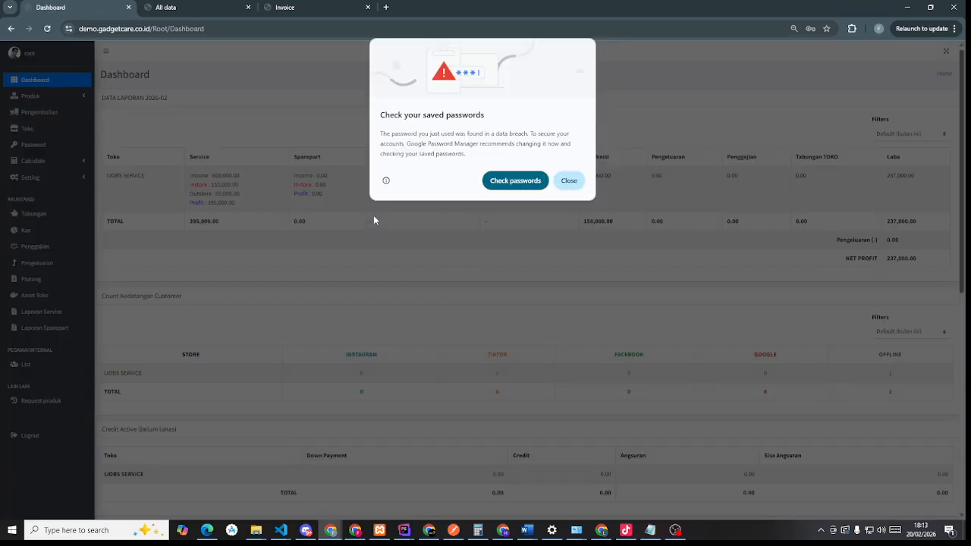
{"action": "left_click", "coordinate": [571, 180]}
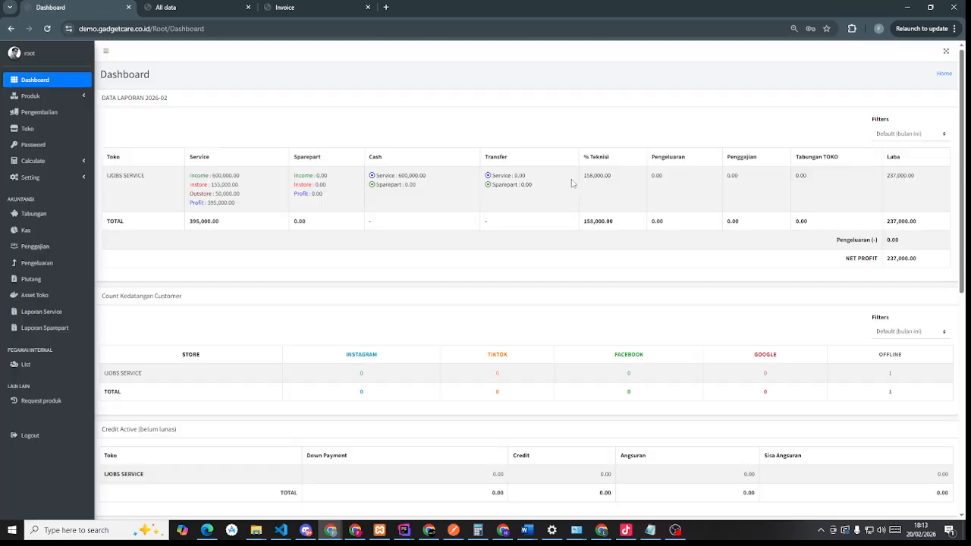
- Copy the IJOBS SERVICE store's authorization code from the Password permission page
{"action": "left_click", "coordinate": [47, 150]}
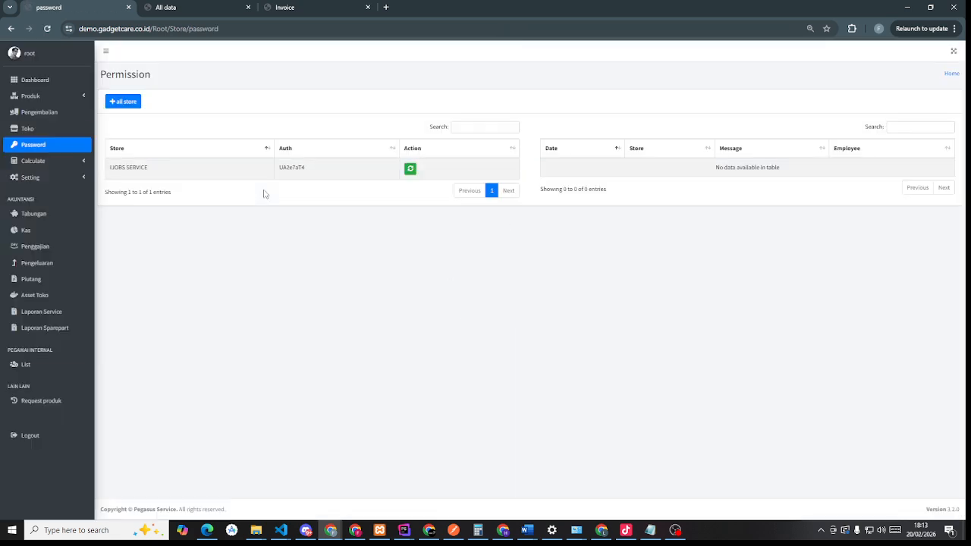
{"action": "double_click", "coordinate": [291, 167]}
{"action": "key", "text": "ctrl+plus"}
{"action": "key", "text": "ctrl+plus"}
{"action": "key", "text": "ctrl+plus"}
{"action": "key", "text": "ctrl+plus"}
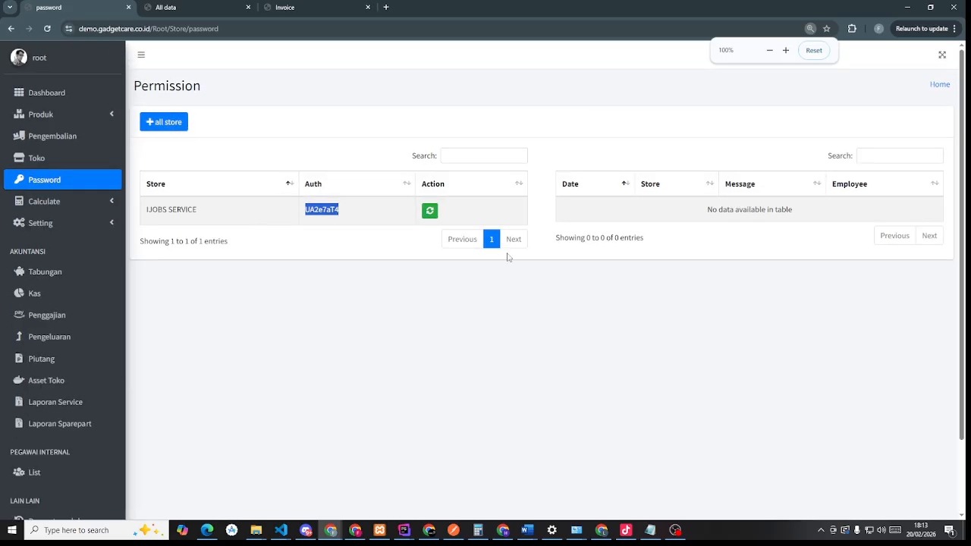
{"action": "left_click", "coordinate": [387, 260]}
{"action": "double_click", "coordinate": [345, 225]}
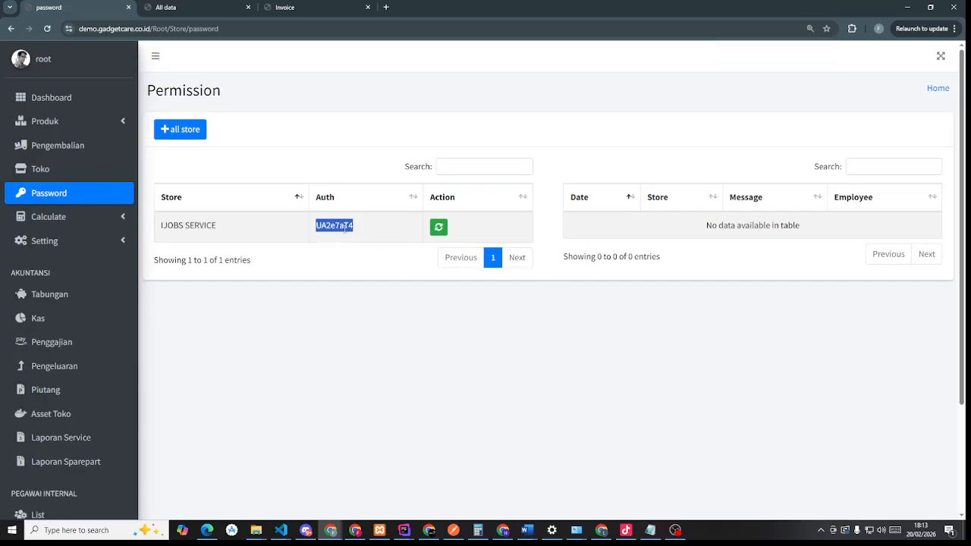
{"action": "left_click", "coordinate": [303, 7]}
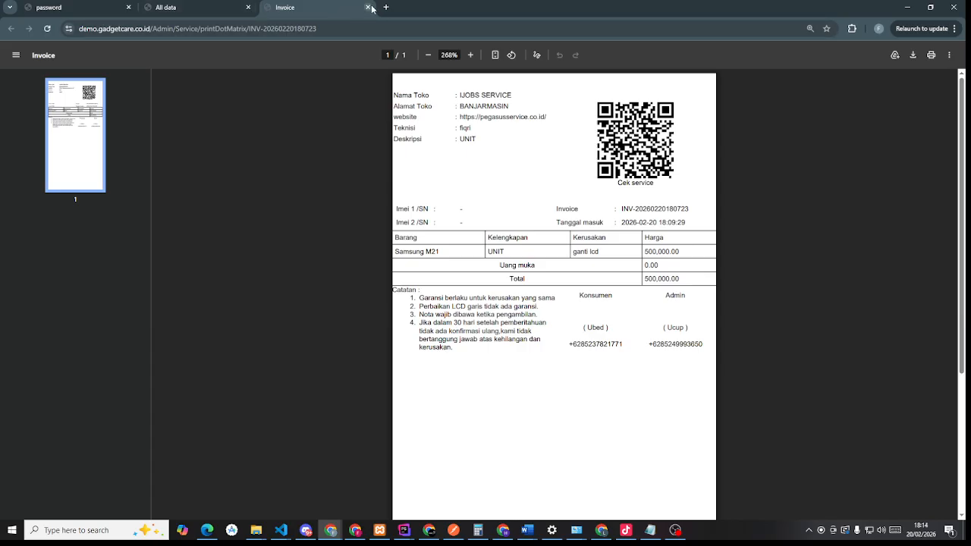
- Close the invoice tab, dismiss the unlock password prompt and reset the page zoom
{"action": "left_click", "coordinate": [187, 9]}
{"action": "left_click", "coordinate": [503, 138]}
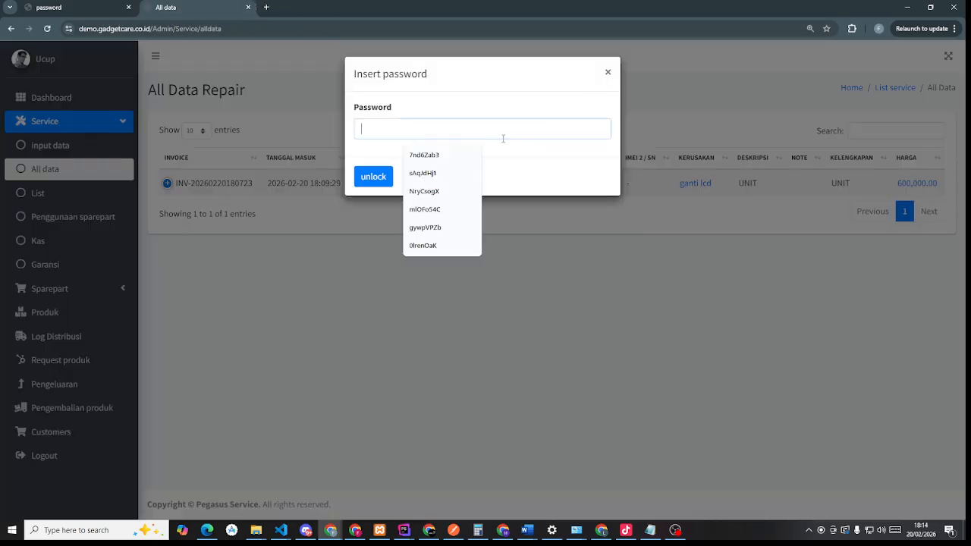
{"action": "left_click", "coordinate": [608, 73]}
{"action": "key", "text": "ctrl+minus"}
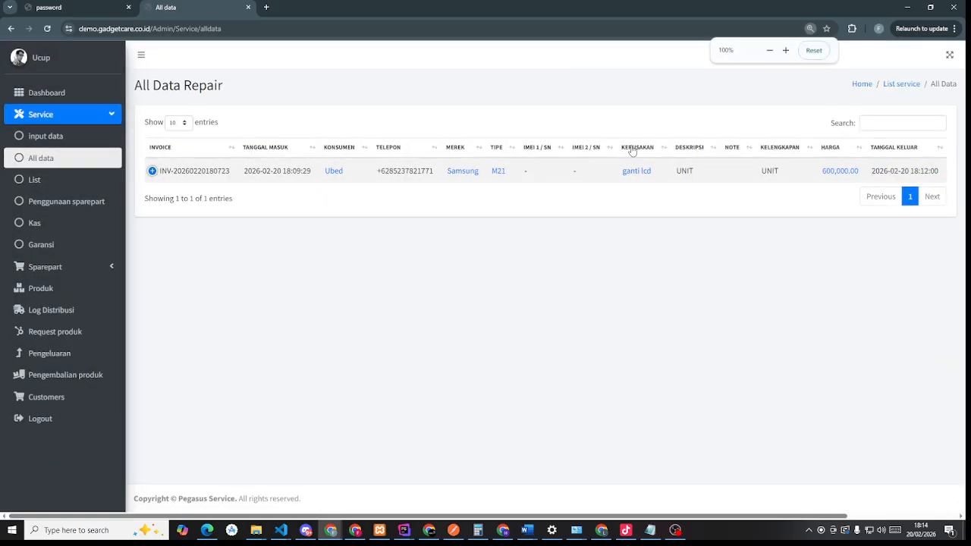
- Resubmit the repair record with status Diambil, cancel the password prompt, then show sparepart usage
{"action": "left_click", "coordinate": [153, 171]}
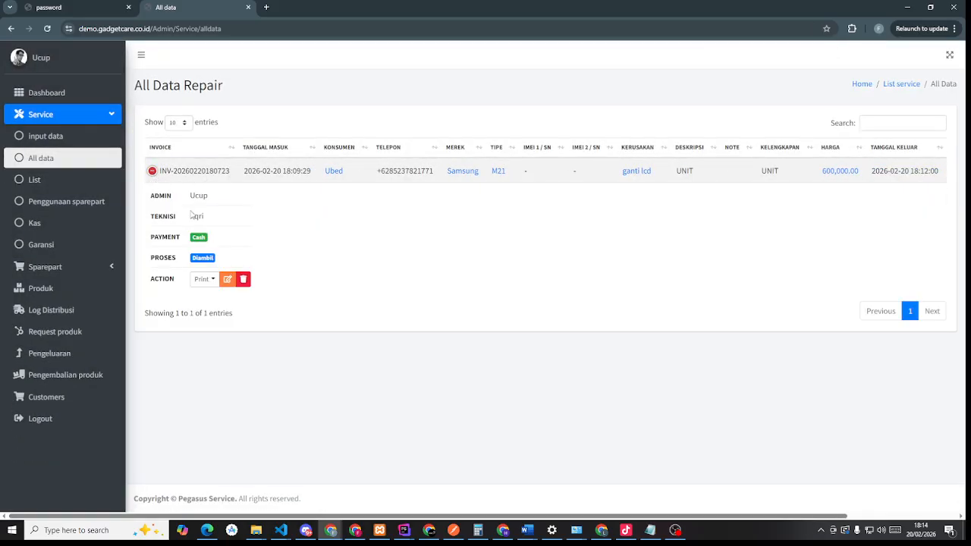
{"action": "left_click", "coordinate": [229, 280]}
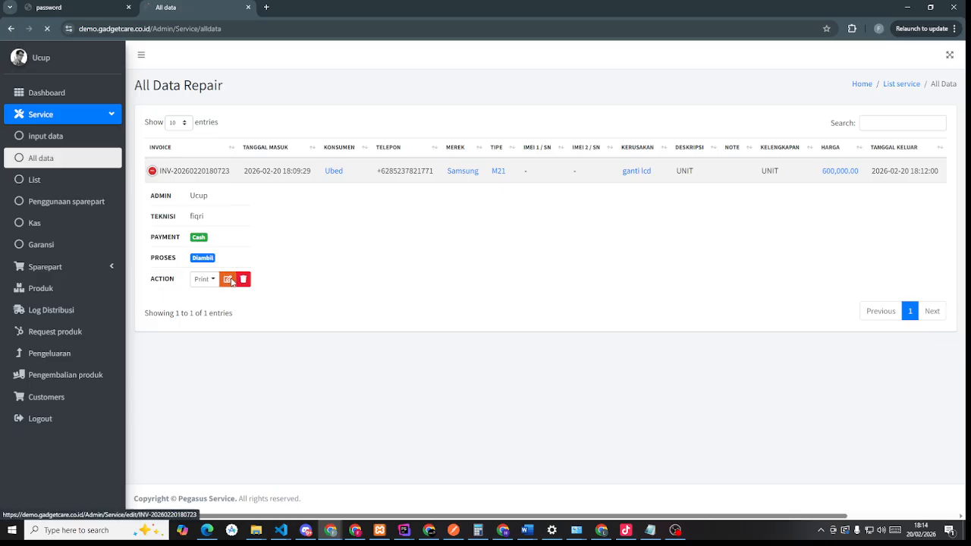
{"action": "scroll", "coordinate": [231, 279], "scroll_direction": "down", "scroll_amount": 1}
{"action": "scroll", "coordinate": [231, 279], "scroll_direction": "down", "scroll_amount": 2}
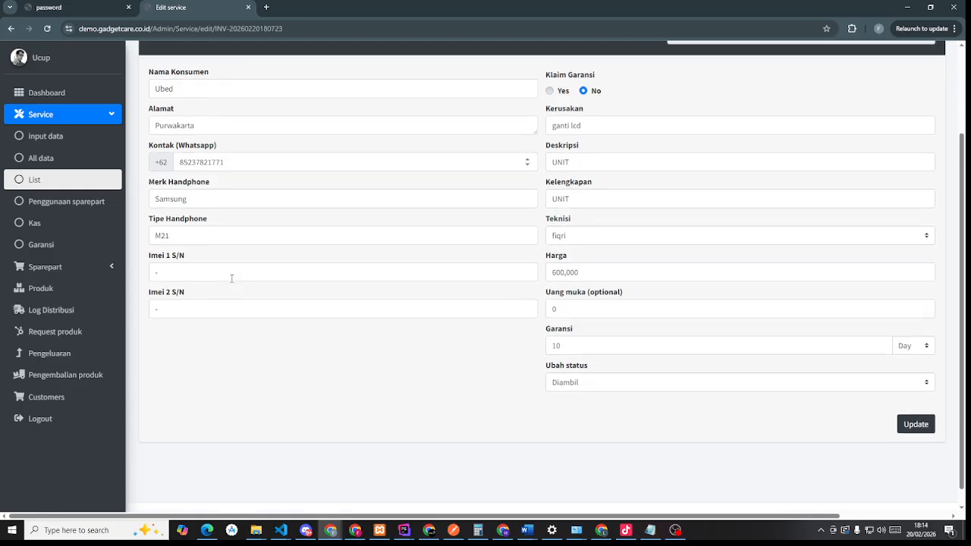
{"action": "left_click", "coordinate": [617, 364]}
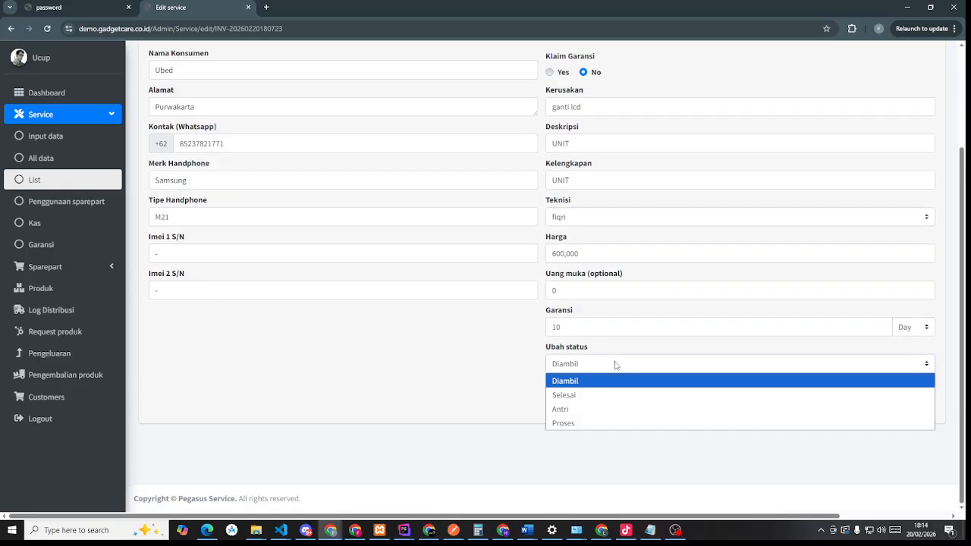
{"action": "left_click", "coordinate": [610, 365]}
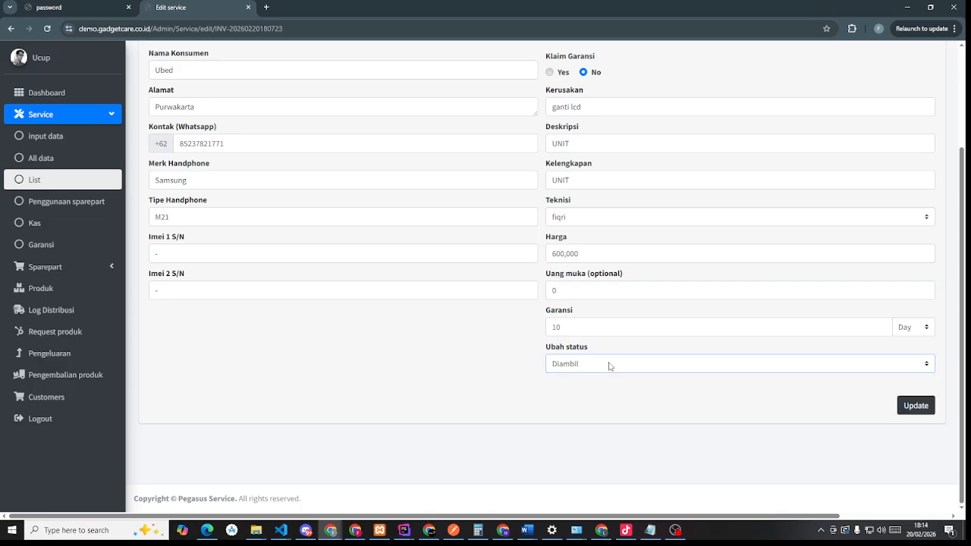
{"action": "left_click", "coordinate": [609, 365]}
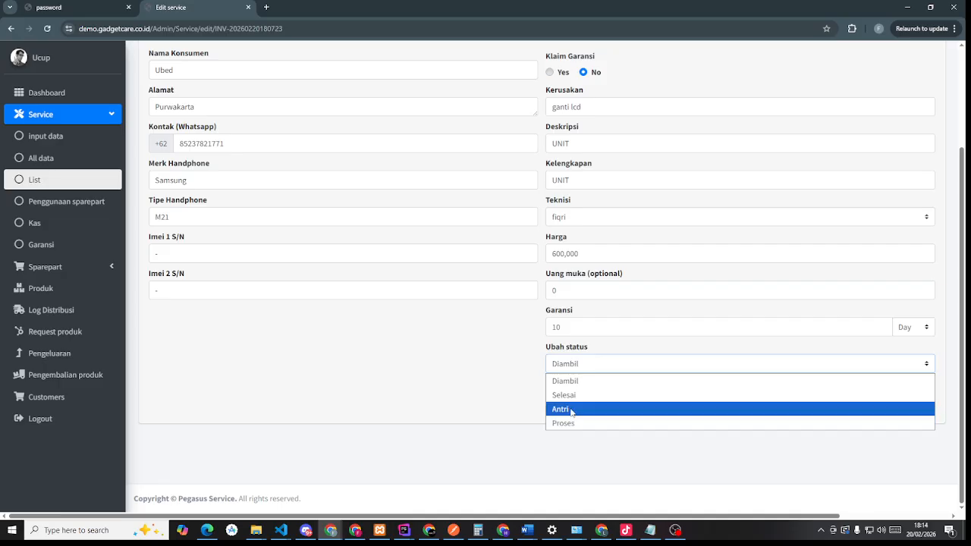
{"action": "left_click", "coordinate": [599, 365]}
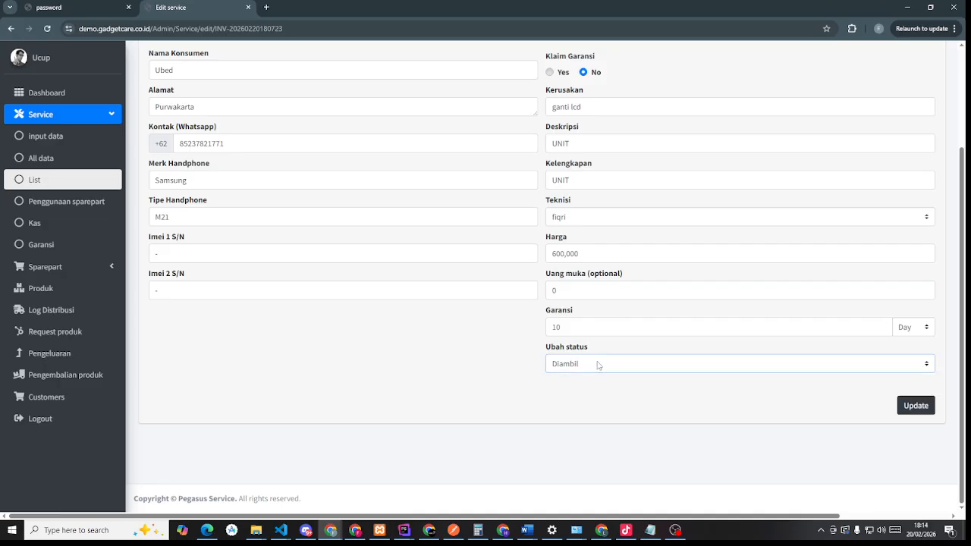
{"action": "left_click", "coordinate": [928, 409]}
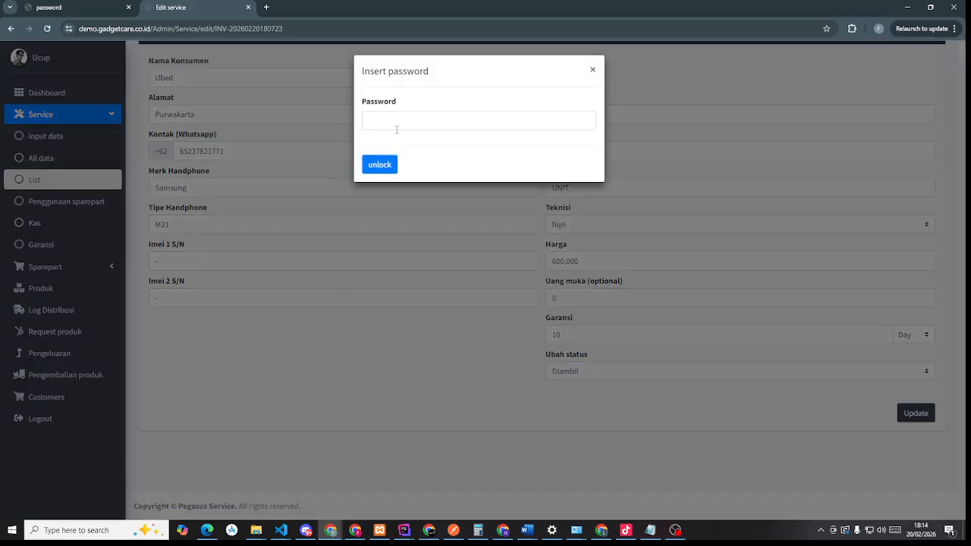
{"action": "left_click", "coordinate": [396, 126]}
{"action": "left_click", "coordinate": [594, 69]}
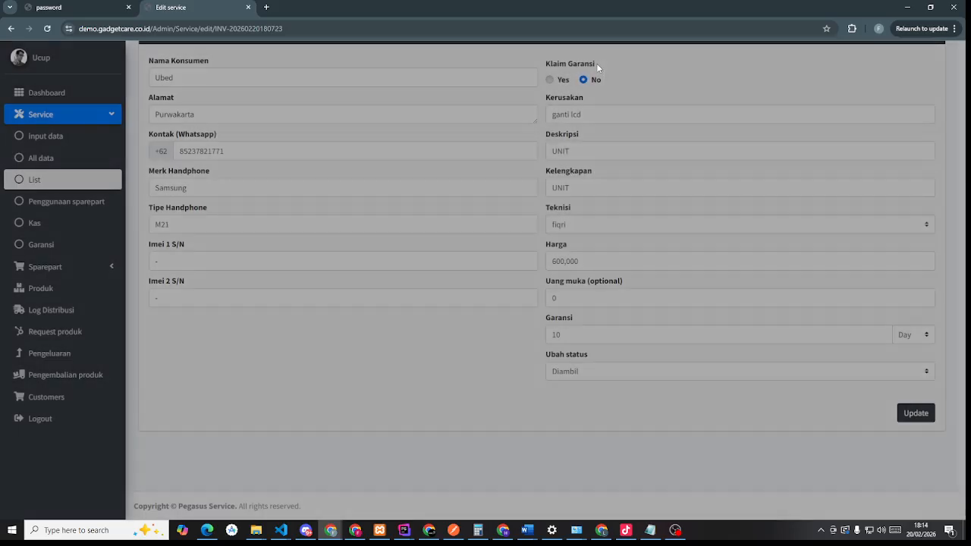
{"action": "left_click", "coordinate": [60, 206]}
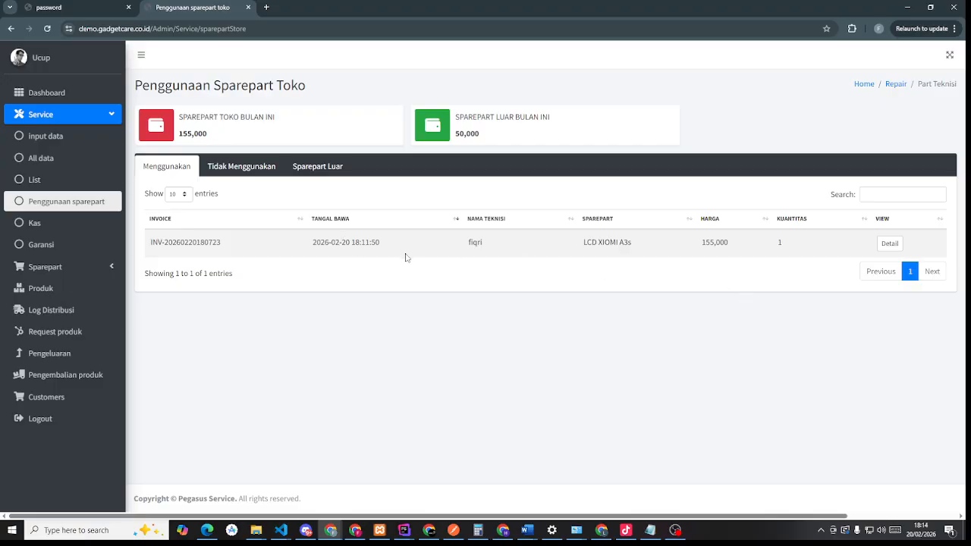
- Inspect the LCD and outside battery (50,000) usage details, then the empty no-part list
{"action": "left_click", "coordinate": [898, 245]}
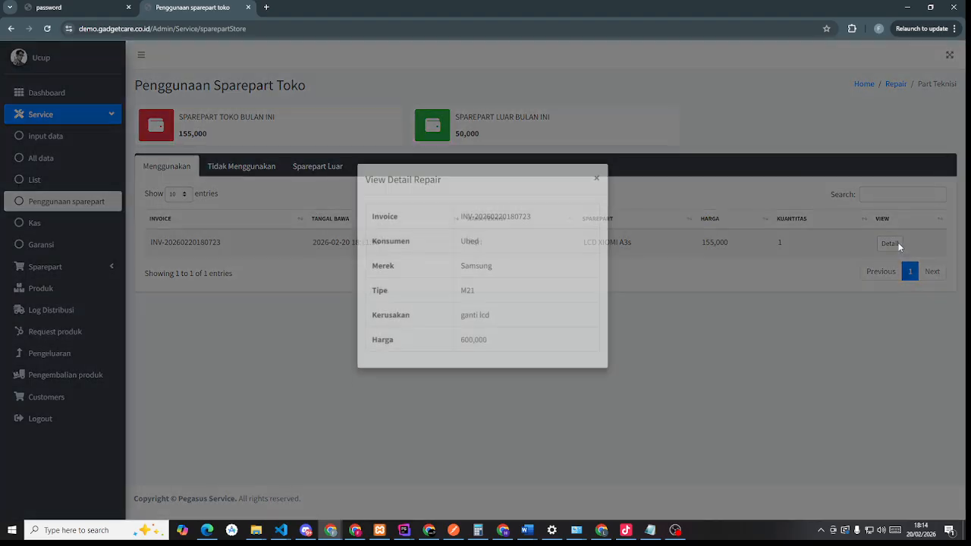
{"action": "left_click", "coordinate": [597, 192]}
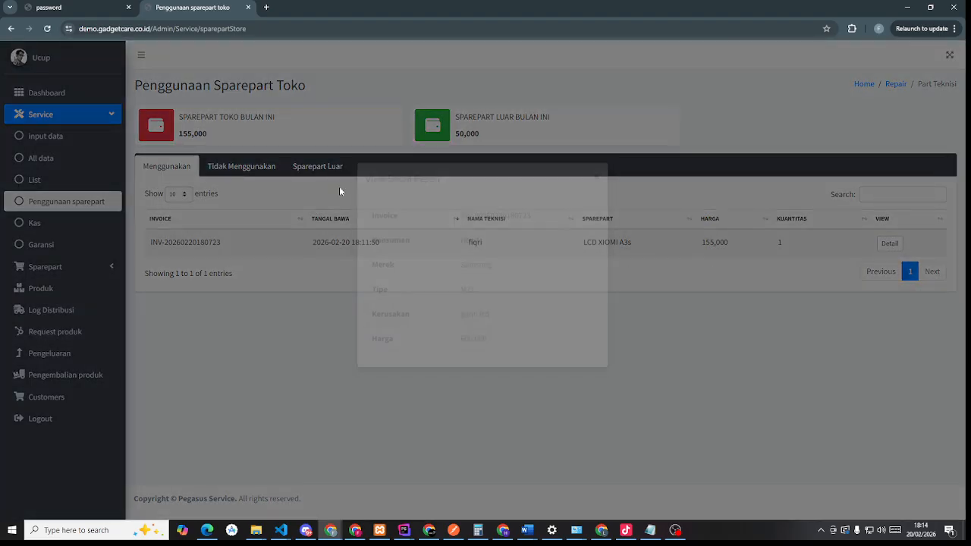
{"action": "left_click", "coordinate": [313, 170]}
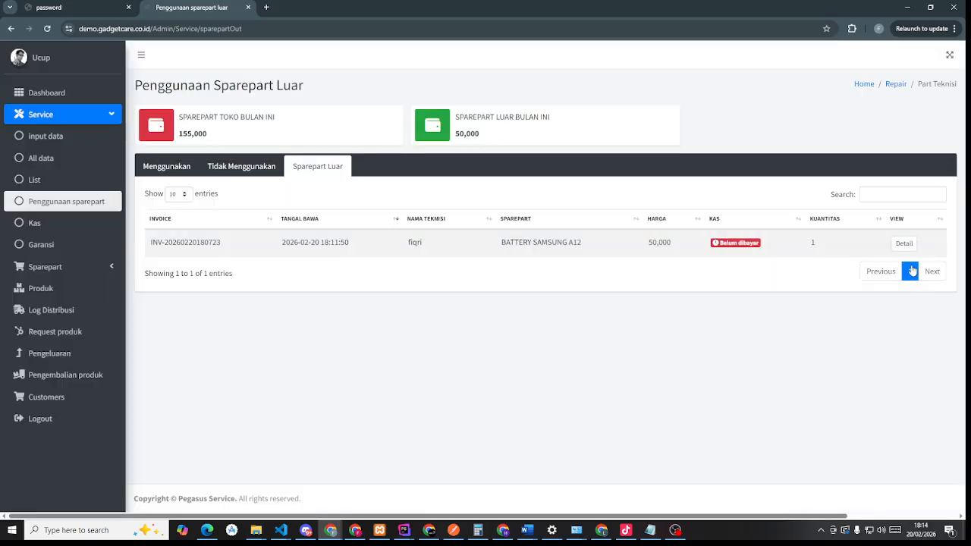
{"action": "left_click", "coordinate": [904, 244]}
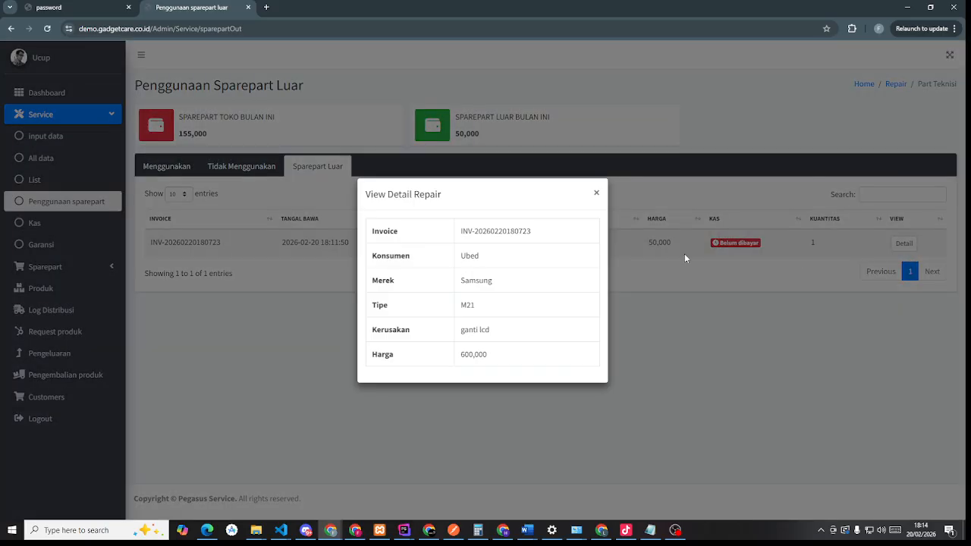
{"action": "left_click", "coordinate": [598, 194]}
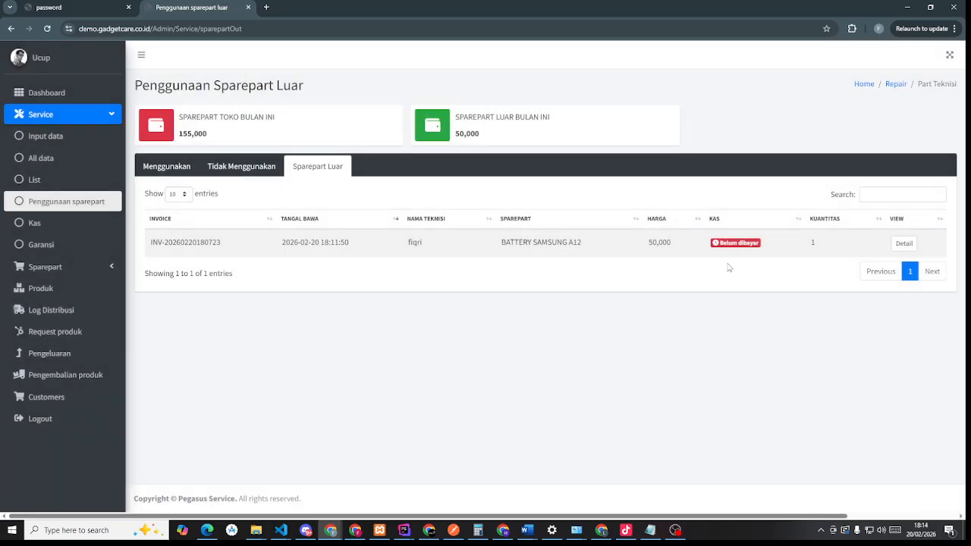
{"action": "left_click", "coordinate": [252, 167]}
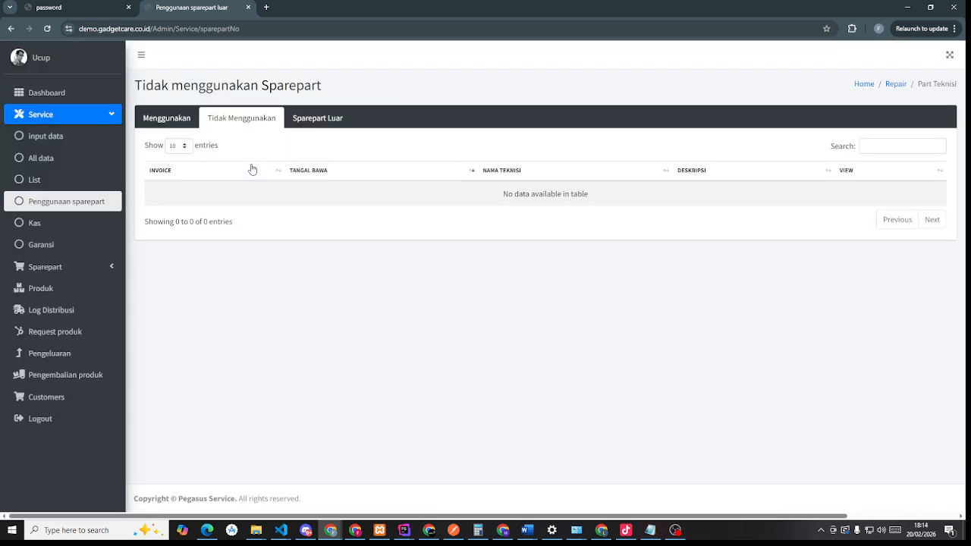
{"action": "left_click", "coordinate": [39, 229]}
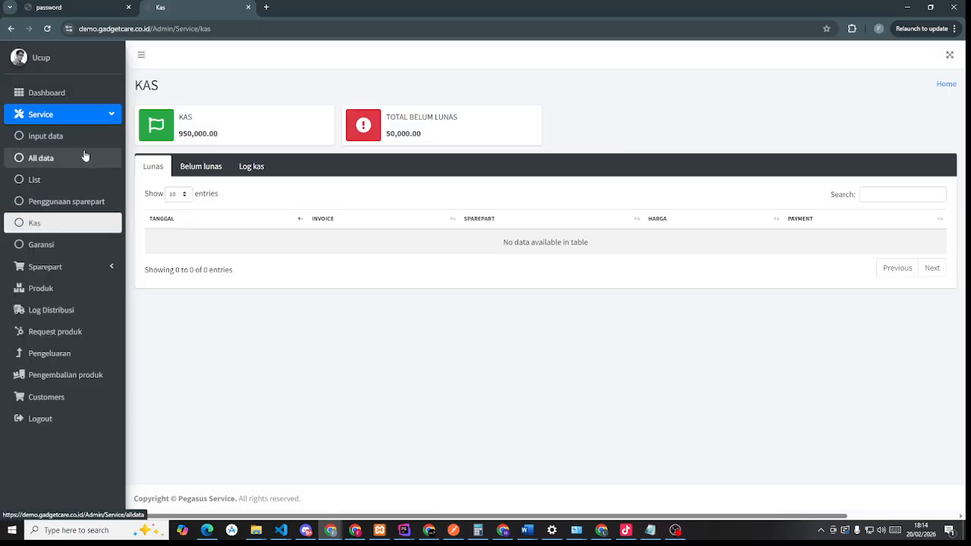
- Mark the 50,000.00 BATTERY SAMSUNG A12 cash entry as paid
{"action": "left_click", "coordinate": [191, 168]}
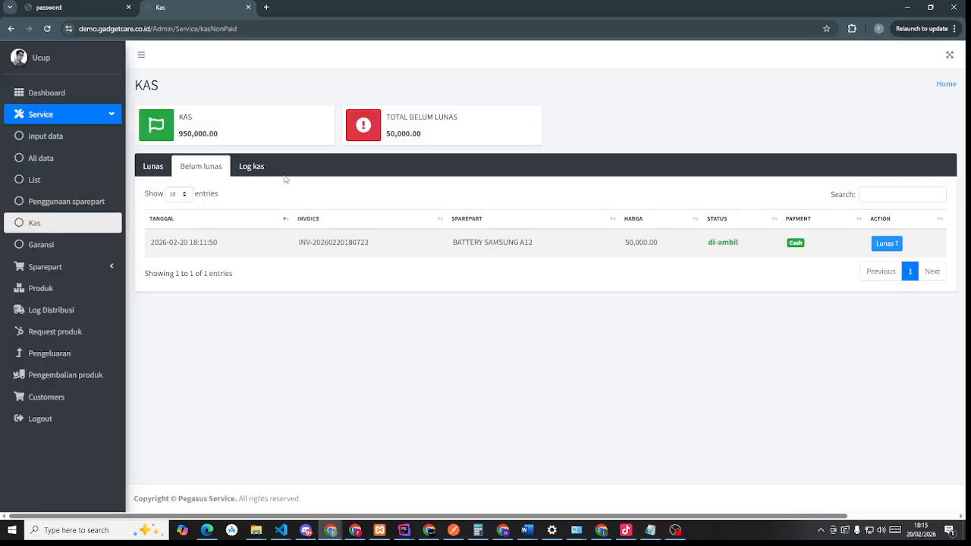
{"action": "left_click_drag", "start_coordinate": [705, 241], "coordinate": [784, 251]}
{"action": "left_click", "coordinate": [697, 260]}
{"action": "left_click_drag", "start_coordinate": [705, 244], "coordinate": [782, 247]}
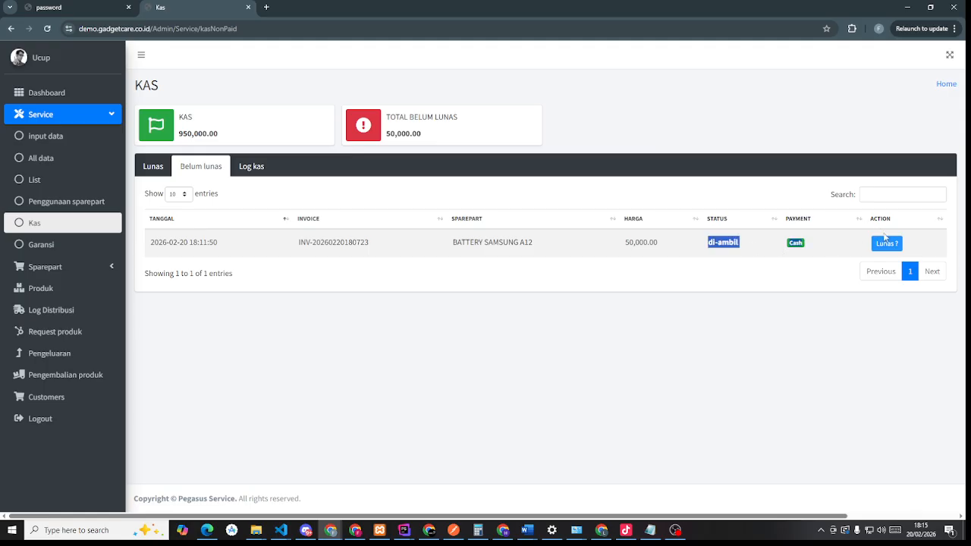
{"action": "left_click", "coordinate": [888, 243]}
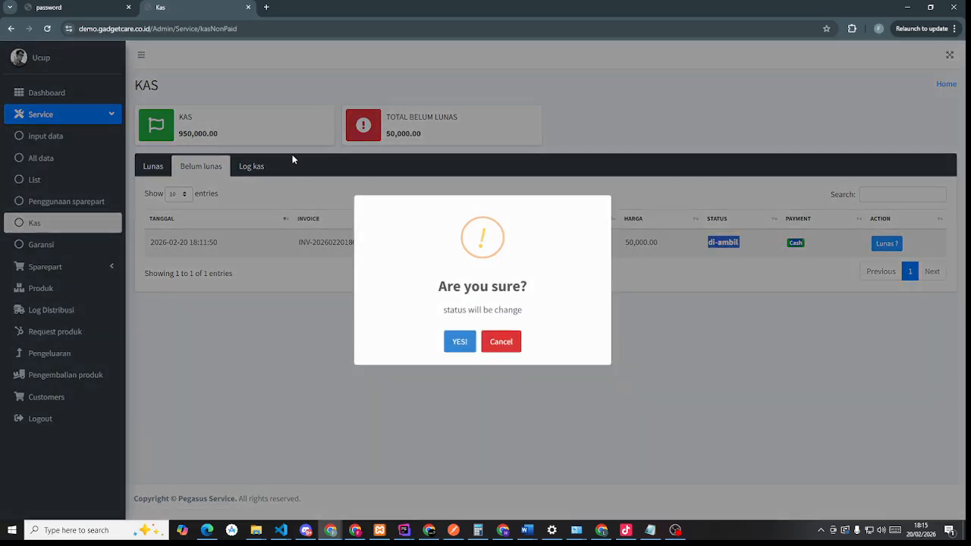
{"action": "left_click", "coordinate": [510, 349]}
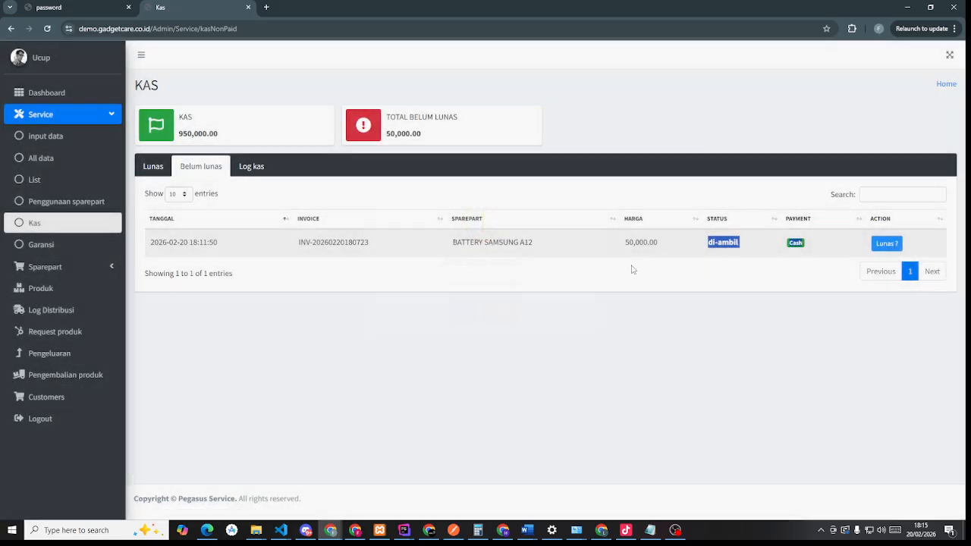
{"action": "left_click_drag", "start_coordinate": [663, 243], "coordinate": [607, 246]}
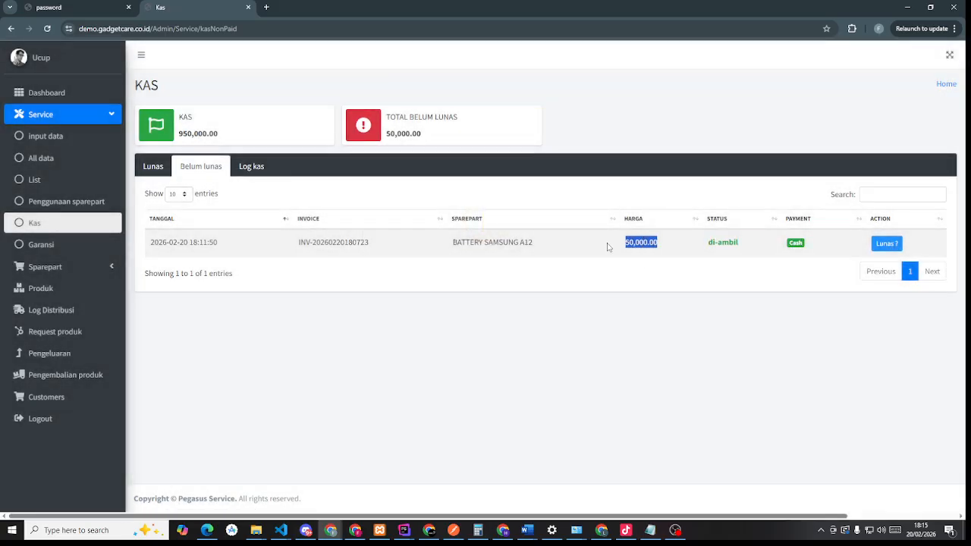
{"action": "left_click", "coordinate": [888, 244]}
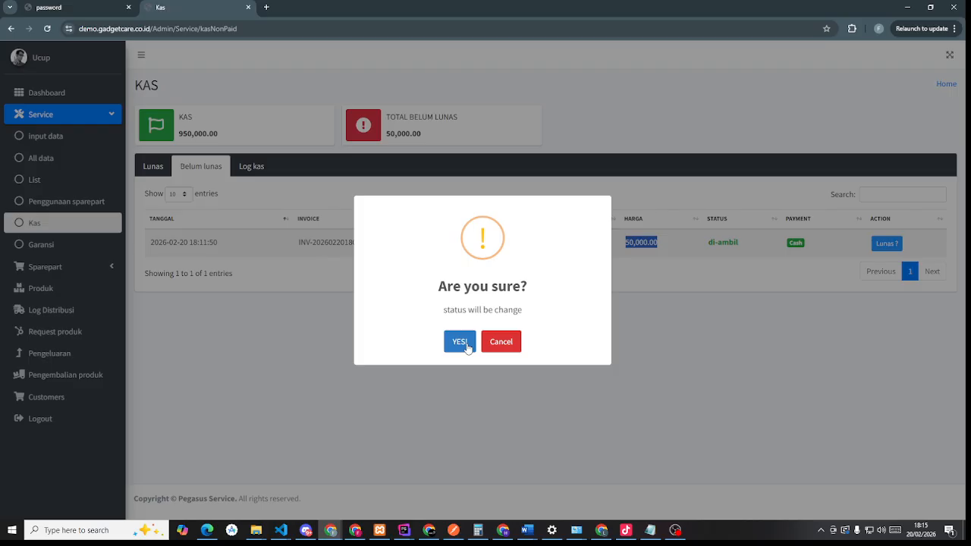
{"action": "left_click", "coordinate": [464, 343]}
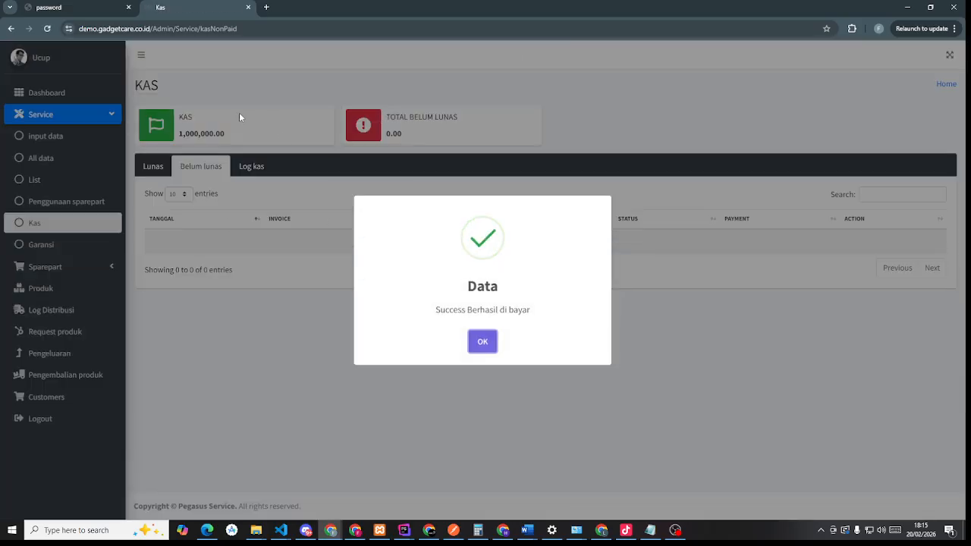
{"action": "left_click", "coordinate": [481, 340]}
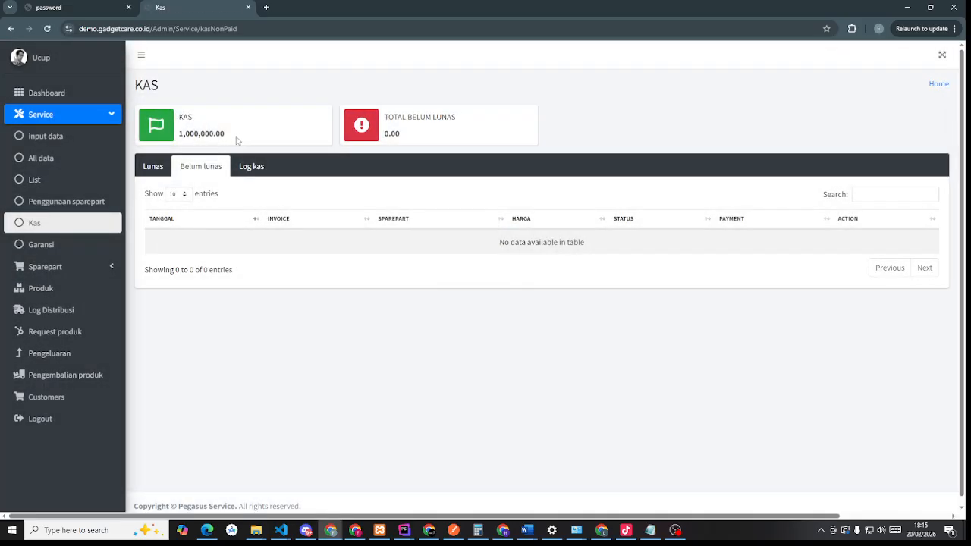
- Review the paid cash entries and the warranty list showing Alive until 2026-03-02
{"action": "left_click_drag", "start_coordinate": [236, 141], "coordinate": [176, 144]}
{"action": "left_click", "coordinate": [154, 165]}
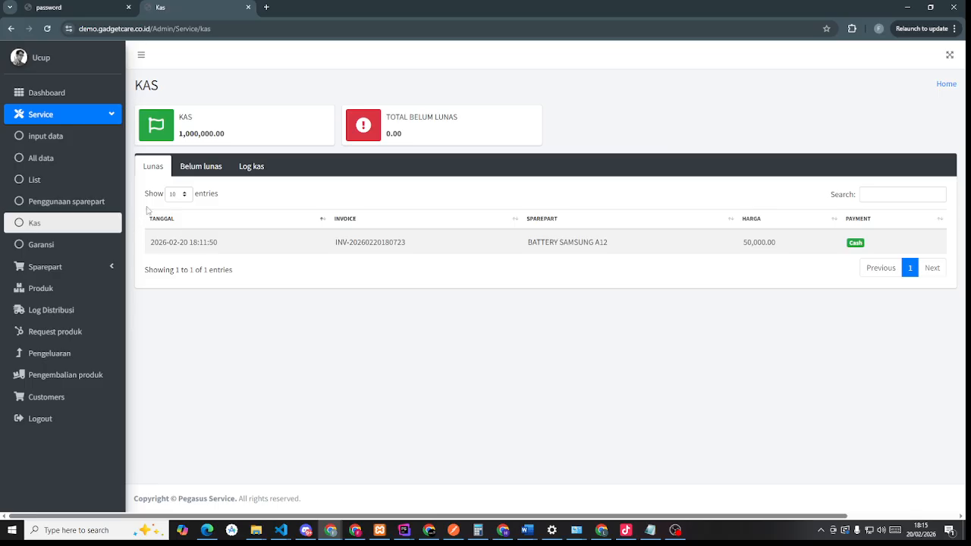
{"action": "left_click", "coordinate": [72, 243]}
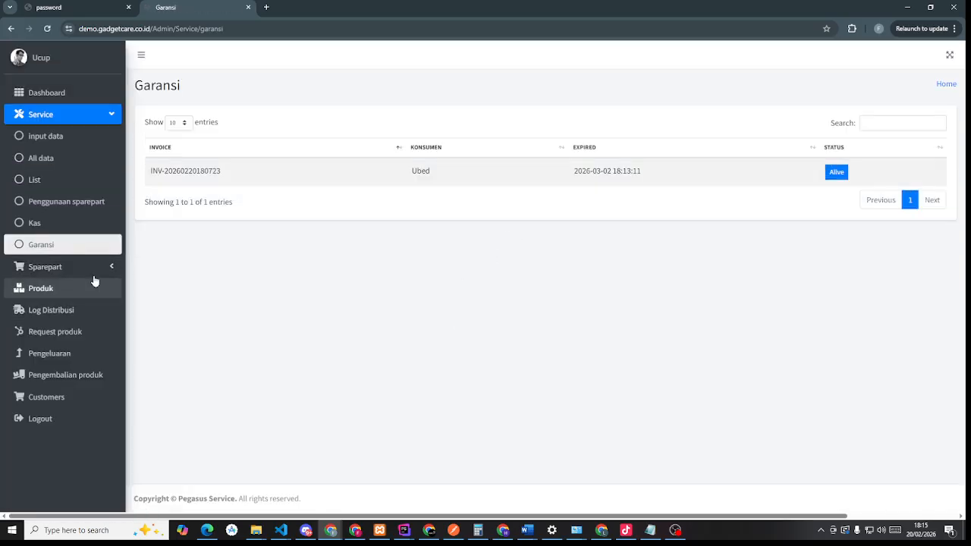
{"action": "left_click_drag", "start_coordinate": [700, 182], "coordinate": [542, 188]}
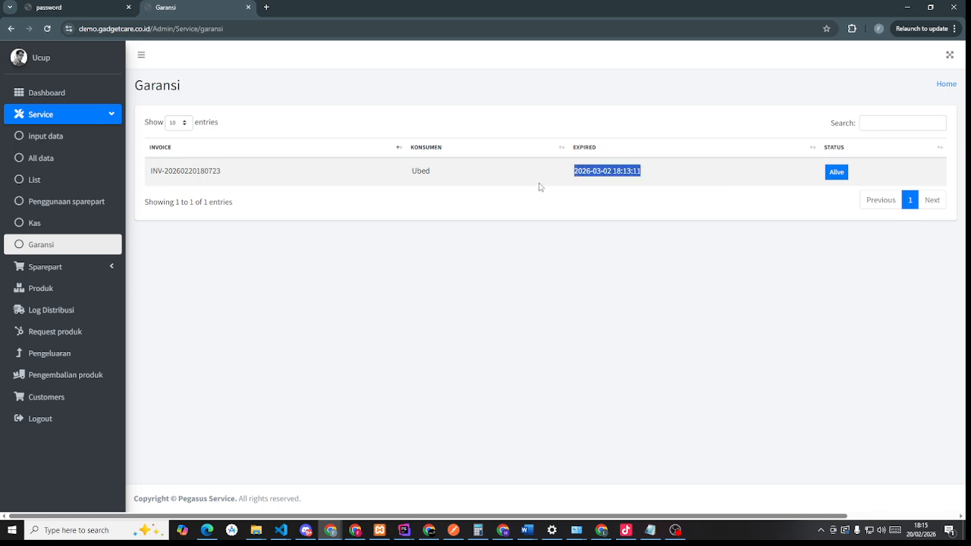
{"action": "left_click", "coordinate": [66, 266]}
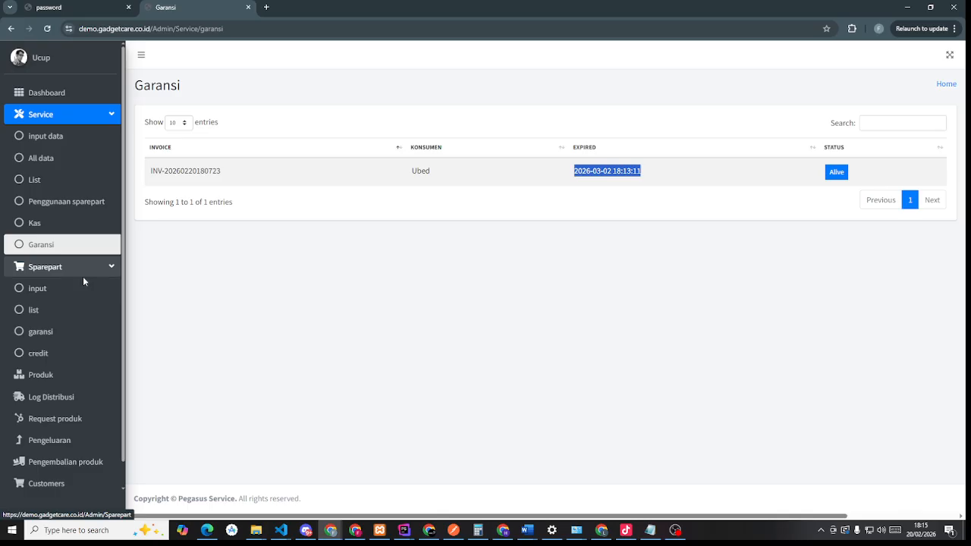
- Fill the customer's name, address and WhatsApp number from suggestions and set a 2-day warranty
{"action": "left_click", "coordinate": [89, 288]}
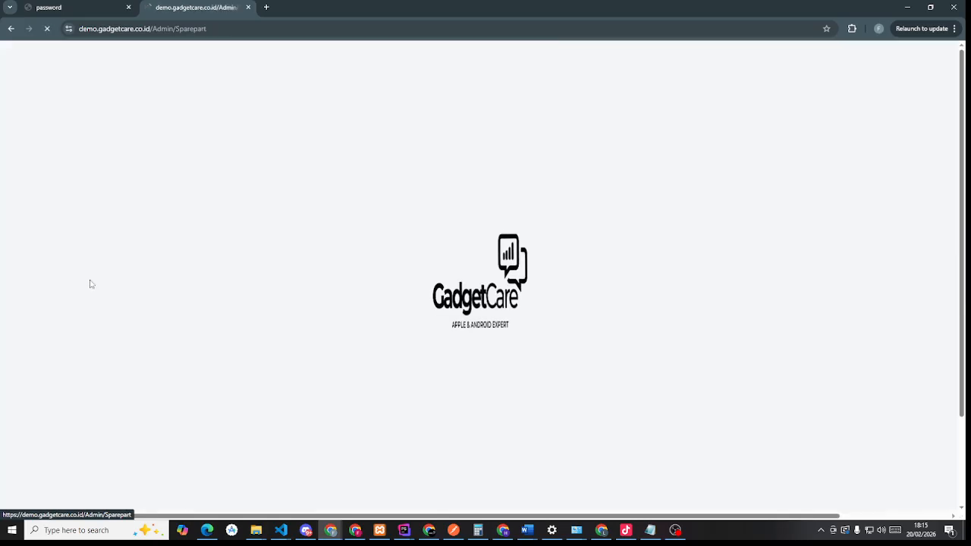
{"action": "scroll", "coordinate": [363, 280], "scroll_direction": "down", "scroll_amount": 3}
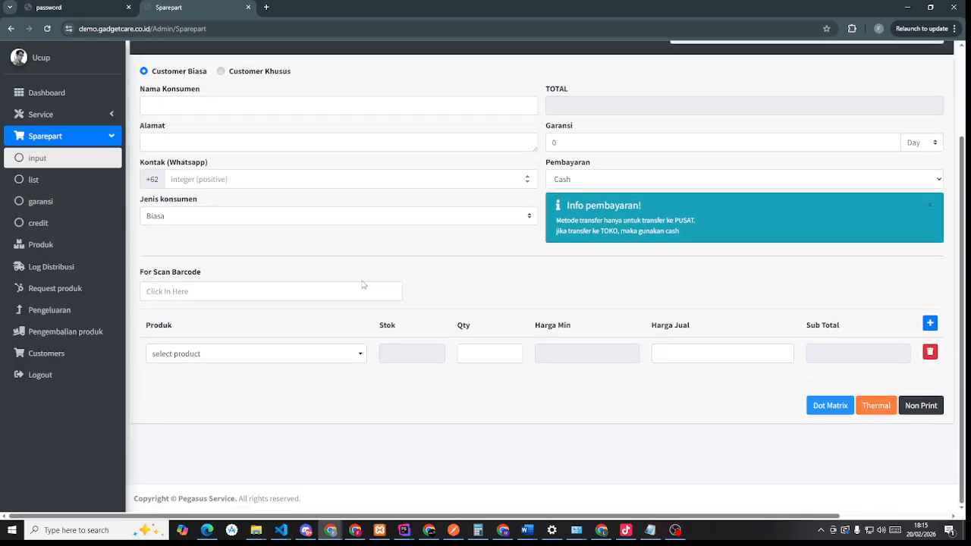
{"action": "scroll", "coordinate": [363, 282], "scroll_direction": "up", "scroll_amount": 3}
{"action": "left_click", "coordinate": [169, 406]}
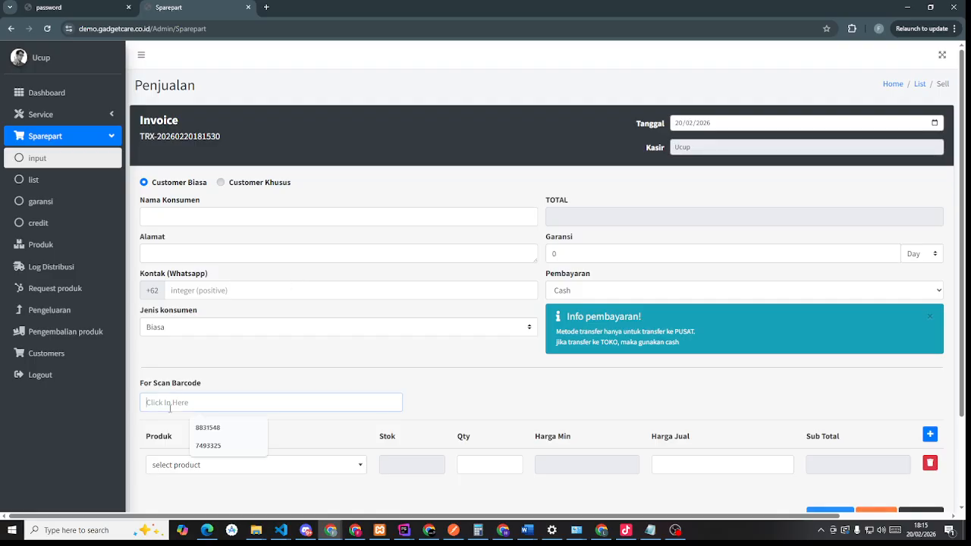
{"action": "left_click", "coordinate": [209, 216]}
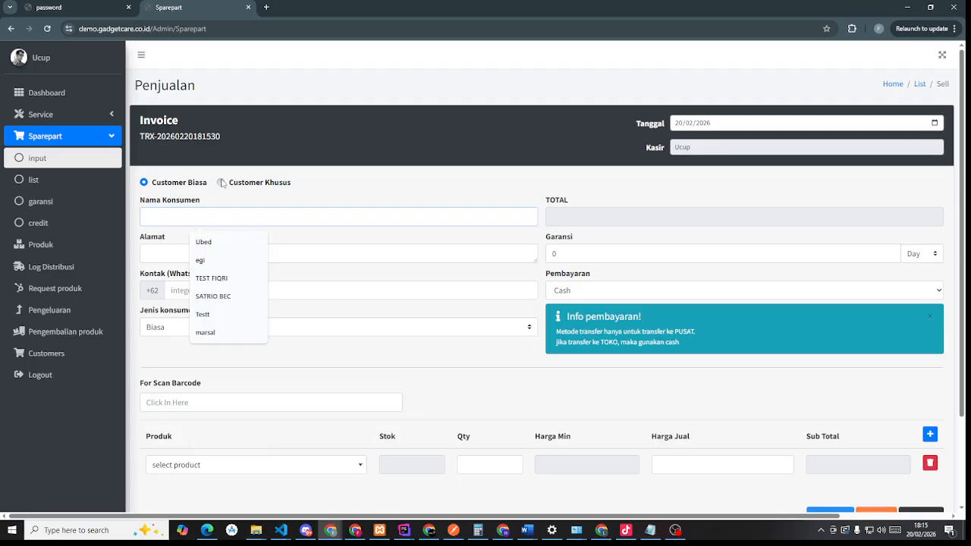
{"action": "left_click", "coordinate": [203, 242]}
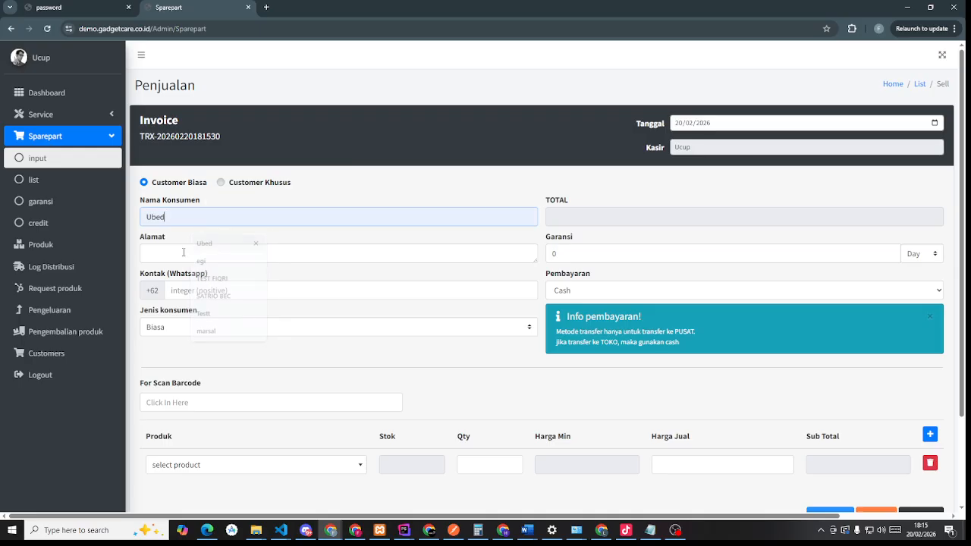
{"action": "left_click", "coordinate": [183, 252]}
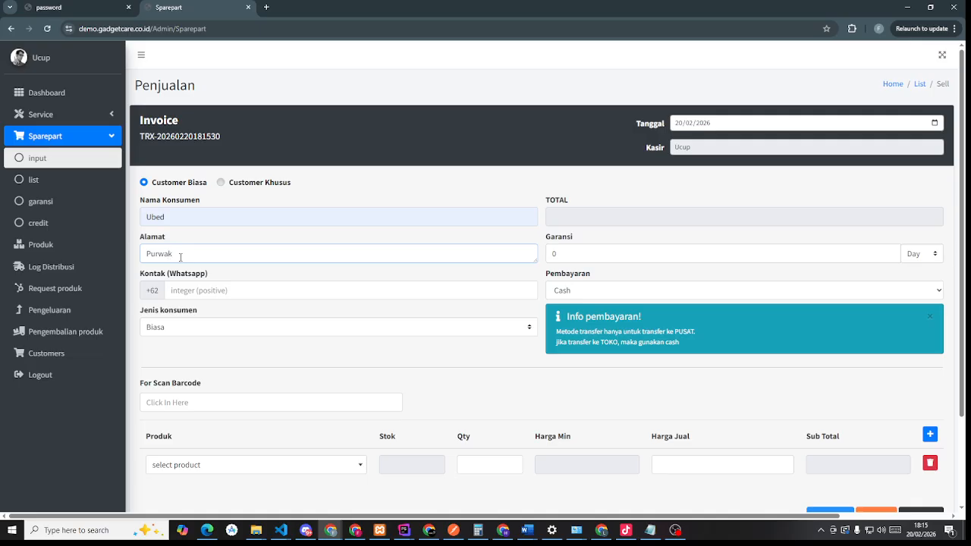
{"action": "left_click", "coordinate": [217, 291]}
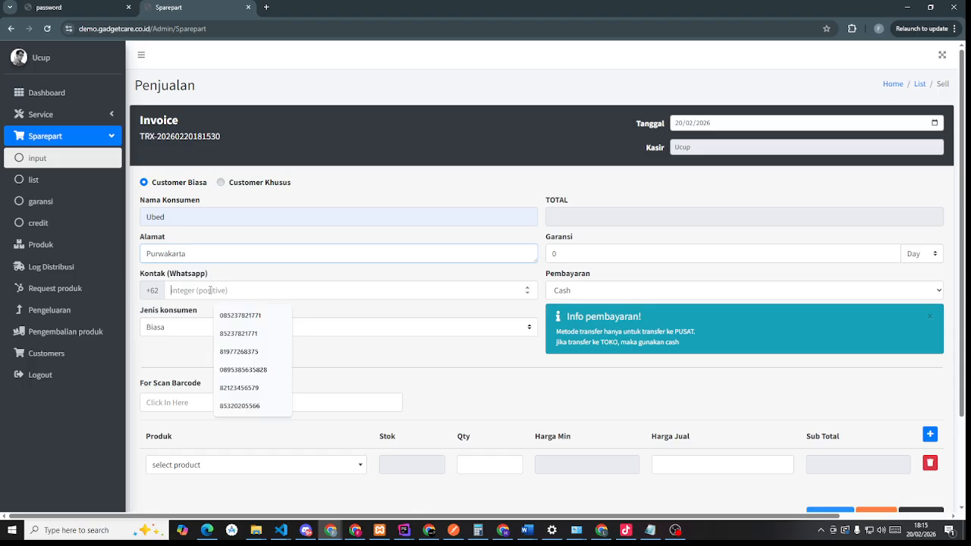
{"action": "left_click", "coordinate": [241, 341]}
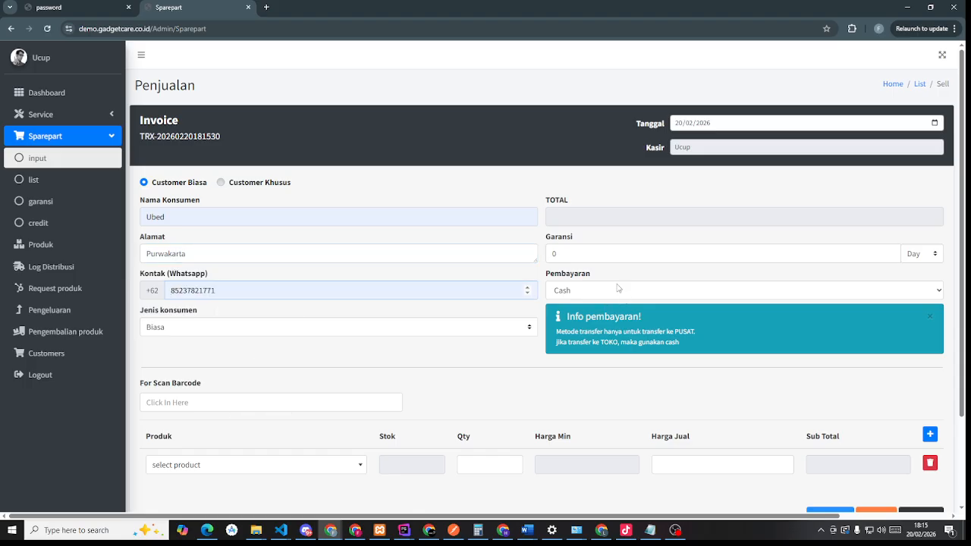
{"action": "double_click", "coordinate": [560, 257]}
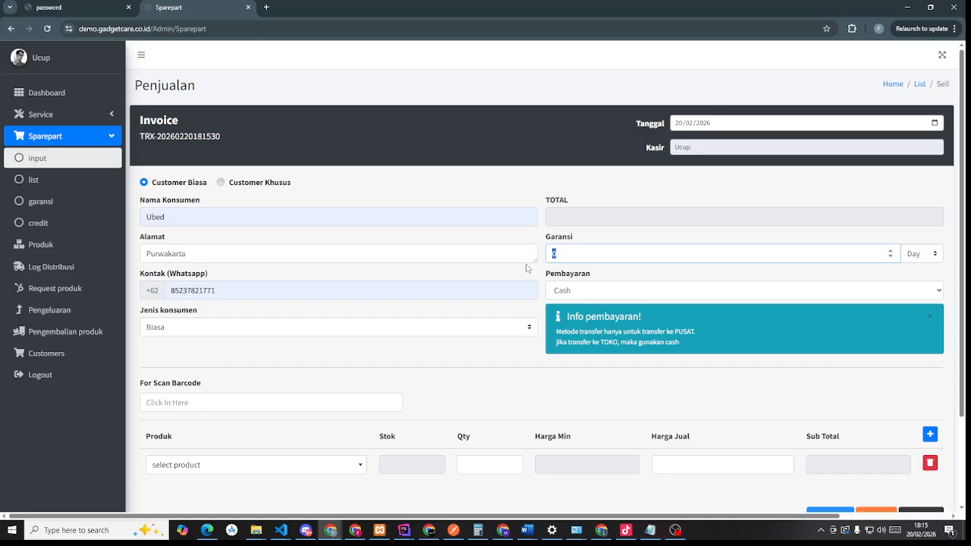
{"action": "scroll", "coordinate": [316, 319], "scroll_direction": "down", "scroll_amount": 1}
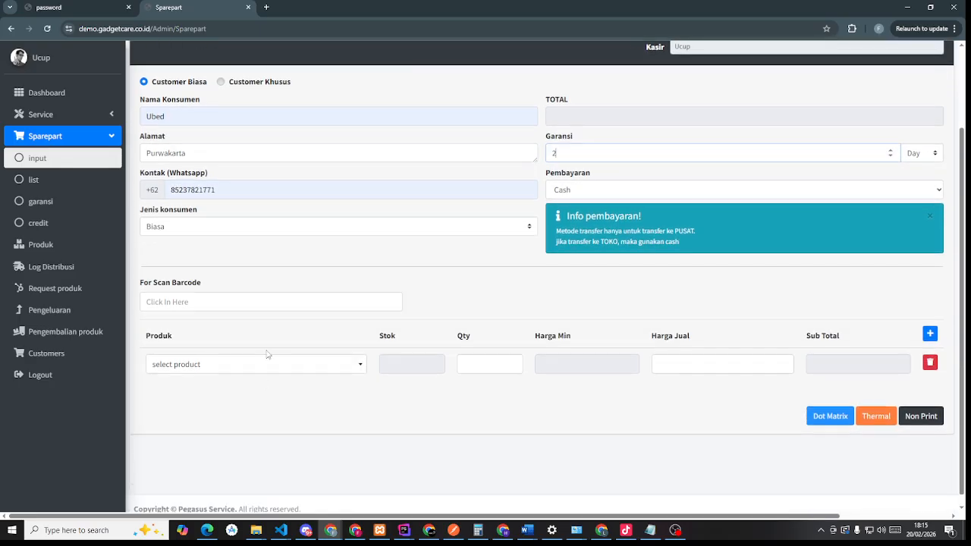
- Add LCD XIOMI A3s as the sale's product, removing the extra empty rows
{"action": "left_click", "coordinate": [248, 367]}
{"action": "left_click", "coordinate": [217, 424]}
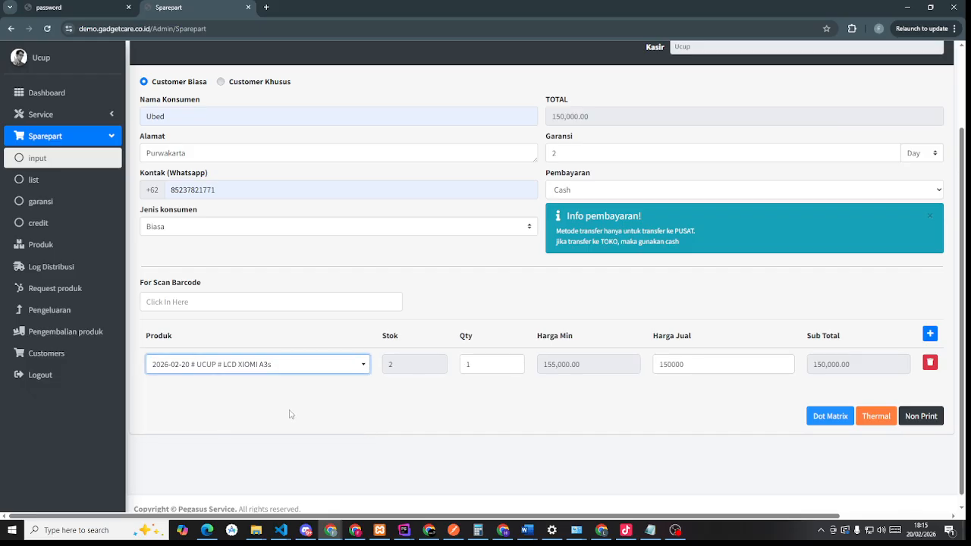
{"action": "left_click", "coordinate": [931, 334]}
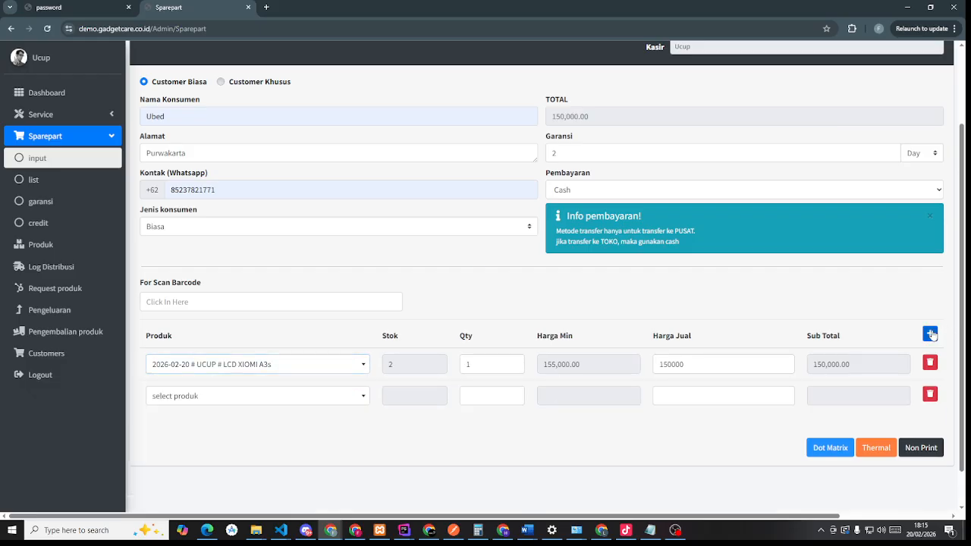
{"action": "left_click", "coordinate": [931, 334]}
{"action": "left_click", "coordinate": [931, 334]}
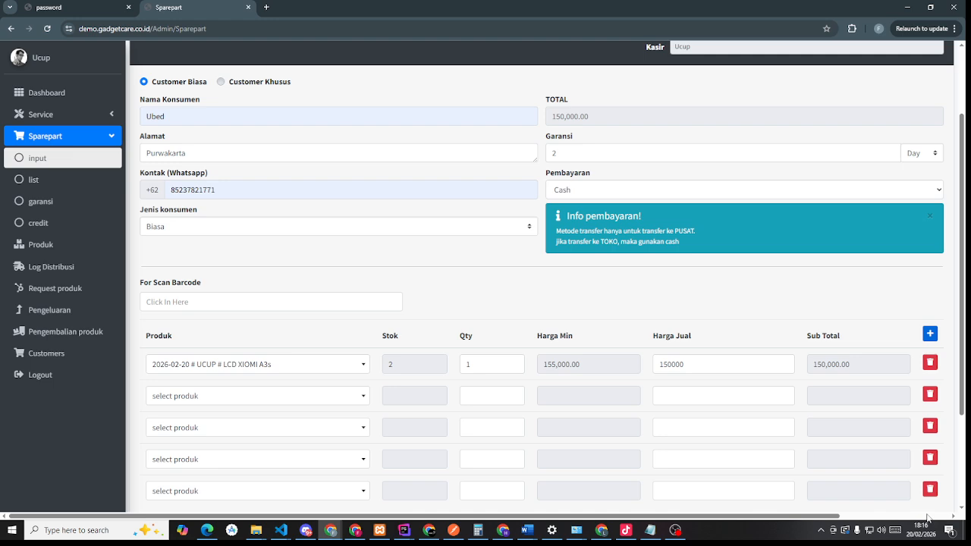
{"action": "left_click", "coordinate": [931, 457]}
{"action": "left_click", "coordinate": [930, 426]}
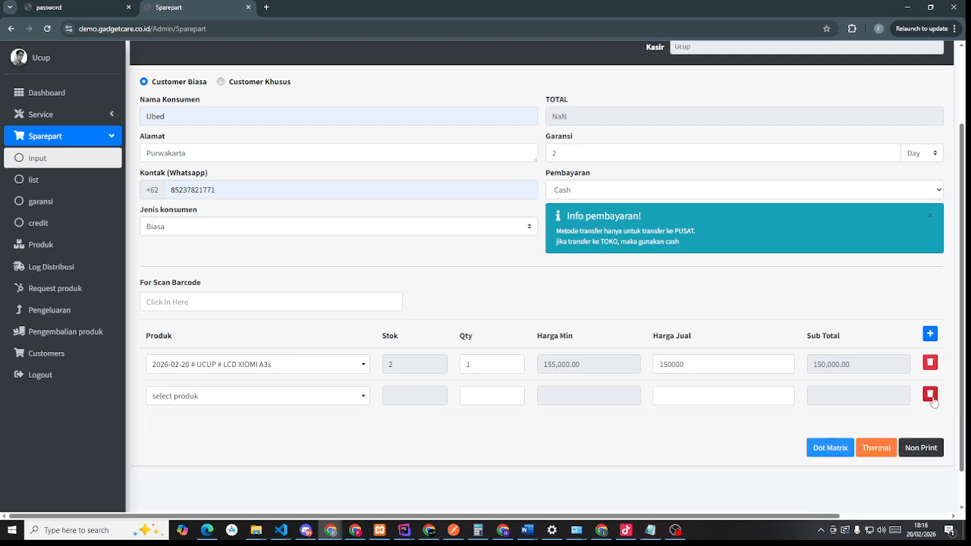
{"action": "left_click", "coordinate": [930, 394]}
- Keep the LCD quantity at 1 and change its selling price to 170000
{"action": "left_click", "coordinate": [473, 365]}
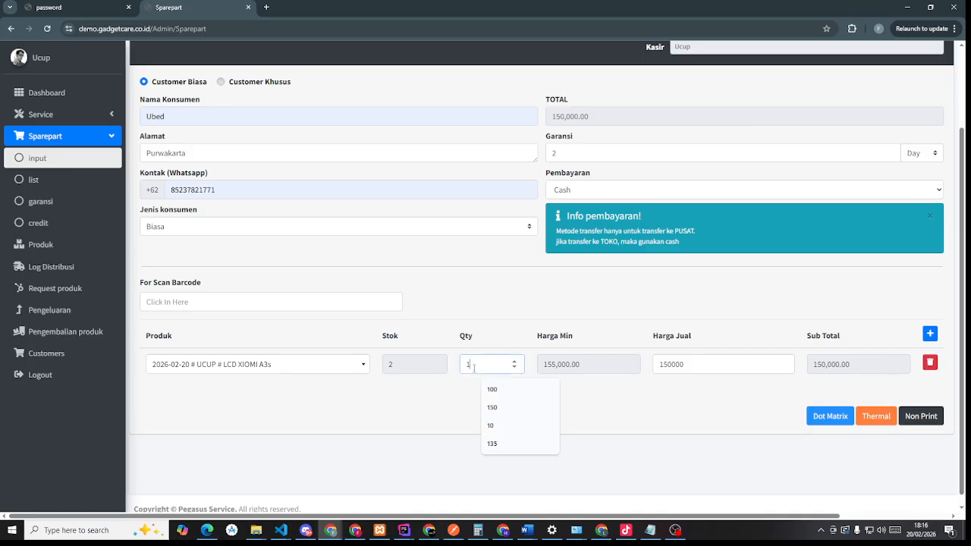
{"action": "left_click", "coordinate": [677, 387]}
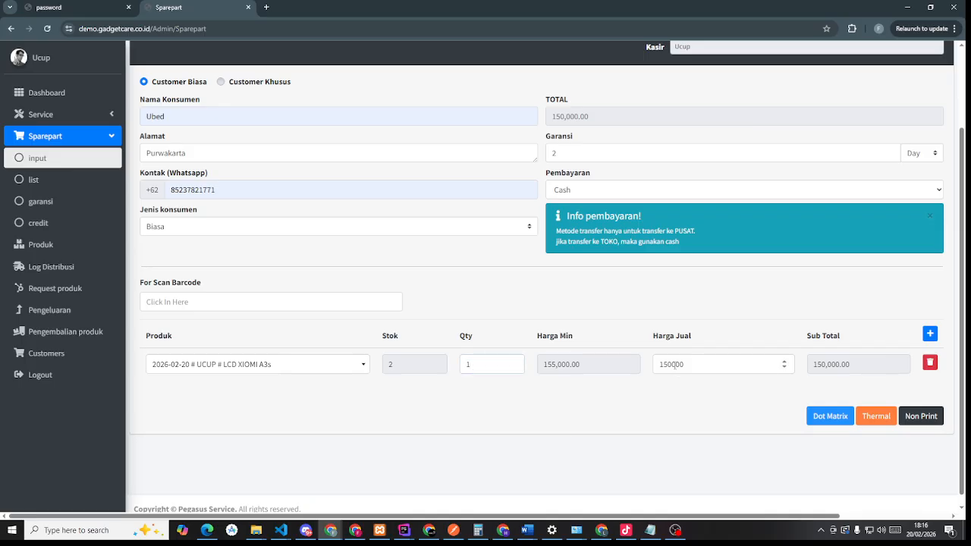
{"action": "left_click", "coordinate": [669, 364]}
{"action": "mouse_move", "coordinate": [671, 365]}
{"action": "left_mouse_down"}
{"action": "mouse_move", "coordinate": [660, 365]}
{"action": "mouse_move", "coordinate": [669, 364]}
{"action": "left_mouse_up"}
{"action": "type", "text": "7"}
- Save the 170,000 LCD XIOMI A3s sale and view its thermal invoice
{"action": "left_click", "coordinate": [881, 421]}
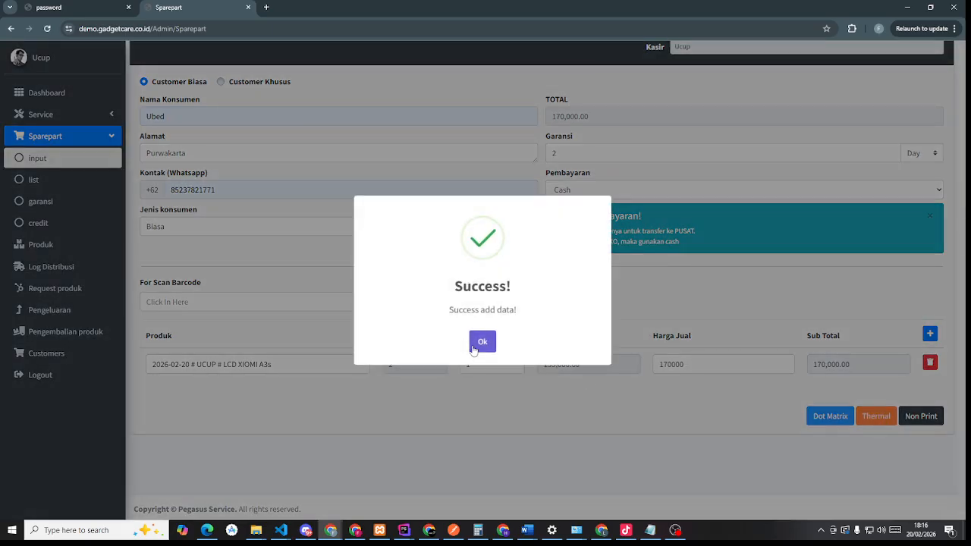
{"action": "left_click", "coordinate": [473, 348]}
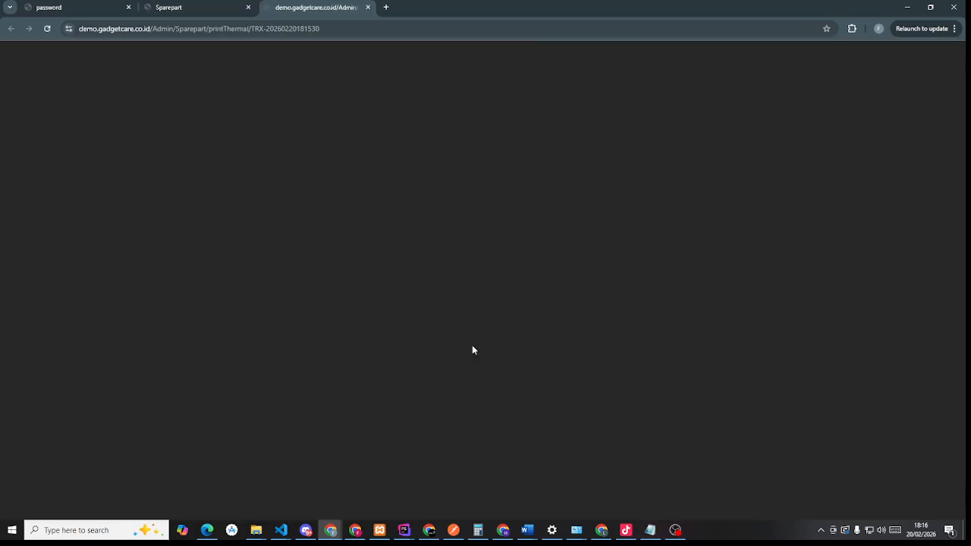
{"action": "scroll", "coordinate": [588, 271], "scroll_direction": "down", "scroll_amount": 1}
{"action": "scroll", "coordinate": [589, 271], "scroll_direction": "up", "scroll_amount": 1, "text": "ctrl"}
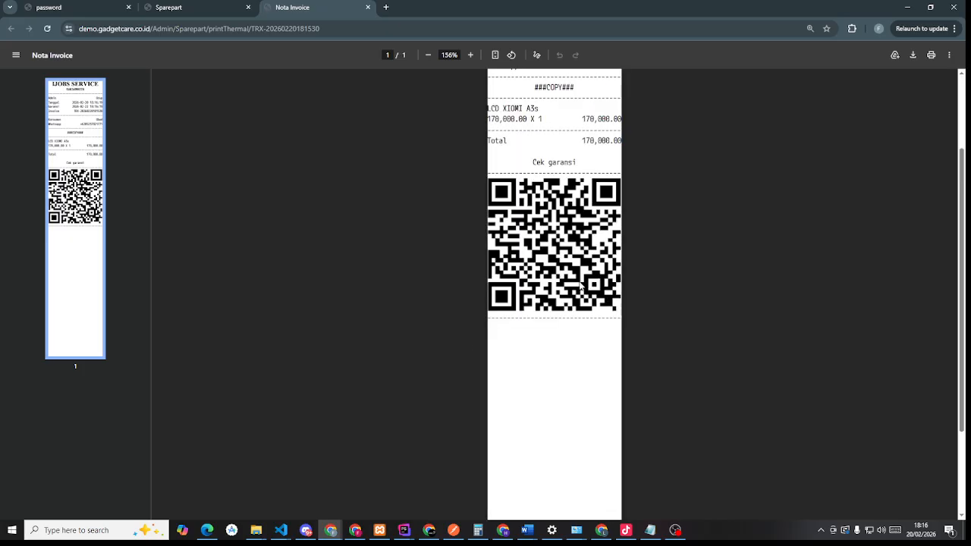
{"action": "scroll", "coordinate": [618, 425], "scroll_direction": "up", "scroll_amount": 3}
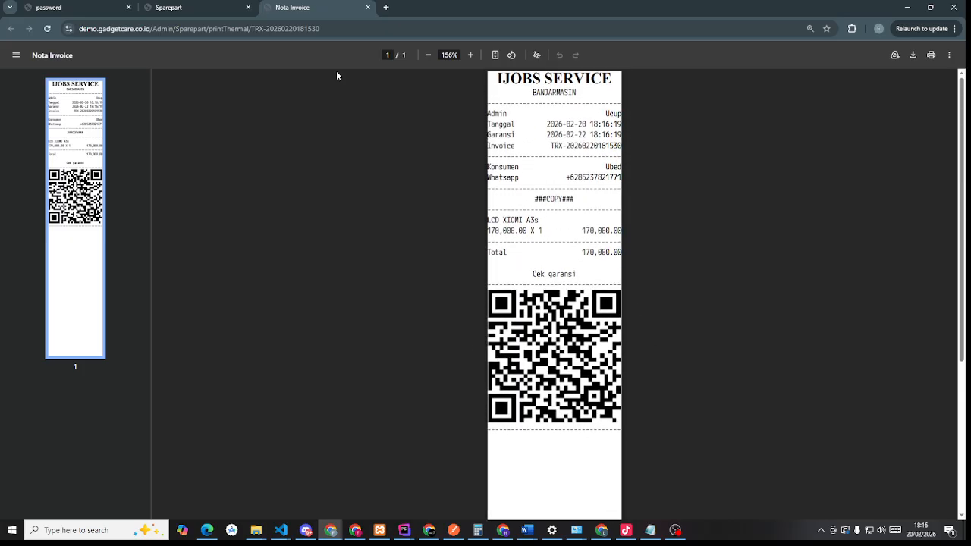
- Return from the printed invoice to the blank sale form, back up at the Invoice header
{"action": "left_click", "coordinate": [190, 7]}
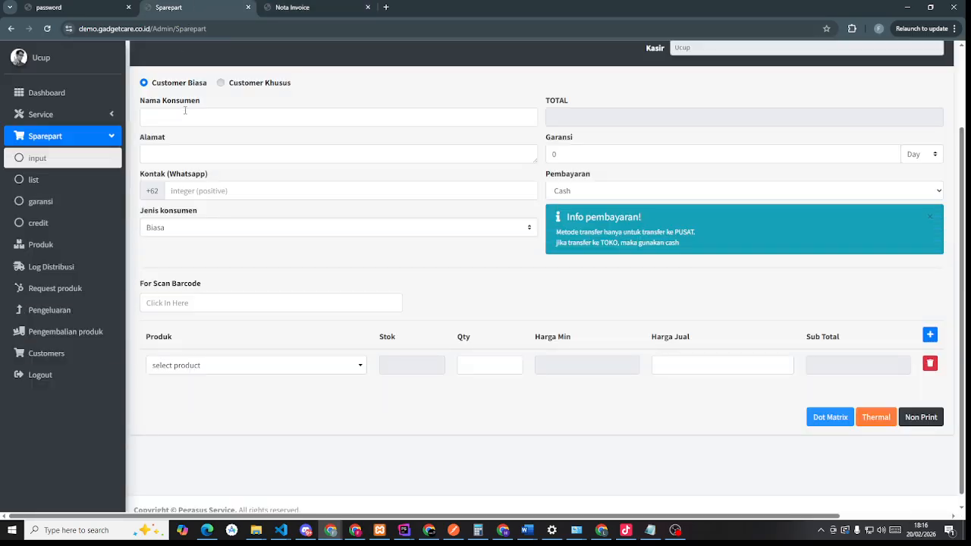
{"action": "left_click", "coordinate": [309, 10]}
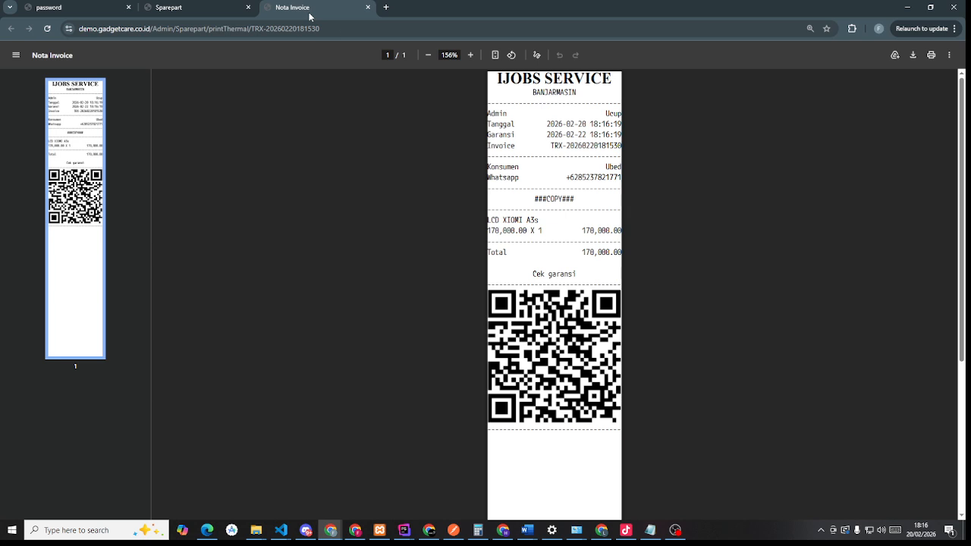
{"action": "left_click", "coordinate": [235, 4]}
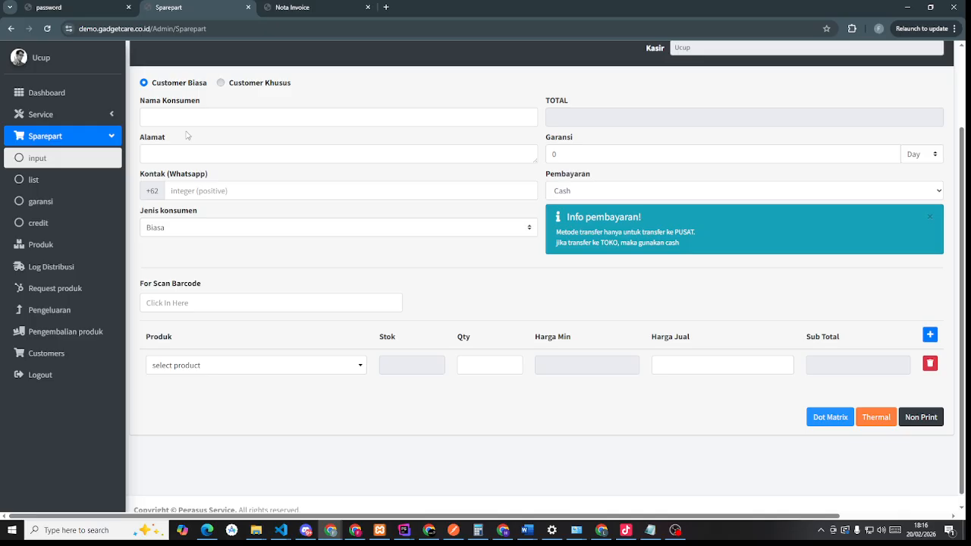
{"action": "scroll", "coordinate": [203, 176], "scroll_direction": "up", "scroll_amount": 2}
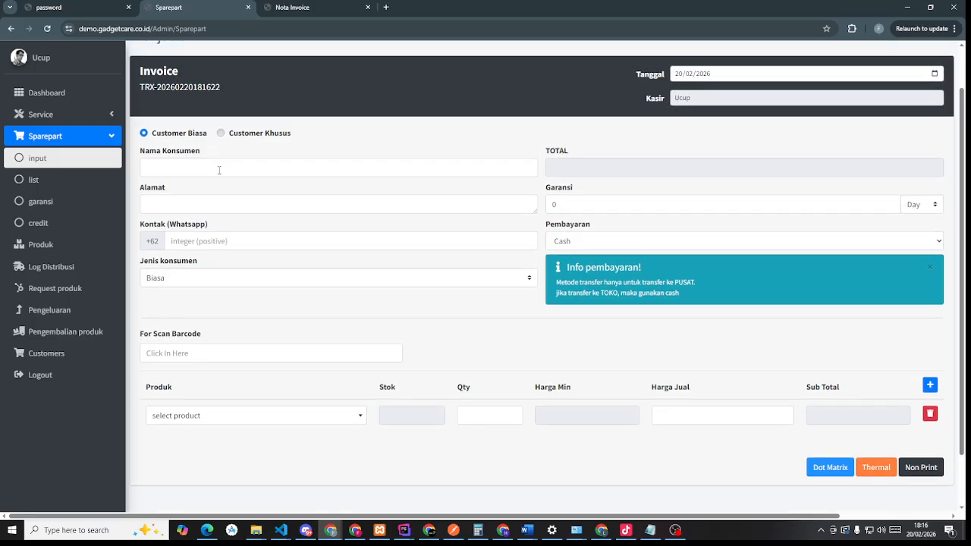
- Open the sparepart sales list and dismiss the sale's print format choices
{"action": "left_click", "coordinate": [47, 183]}
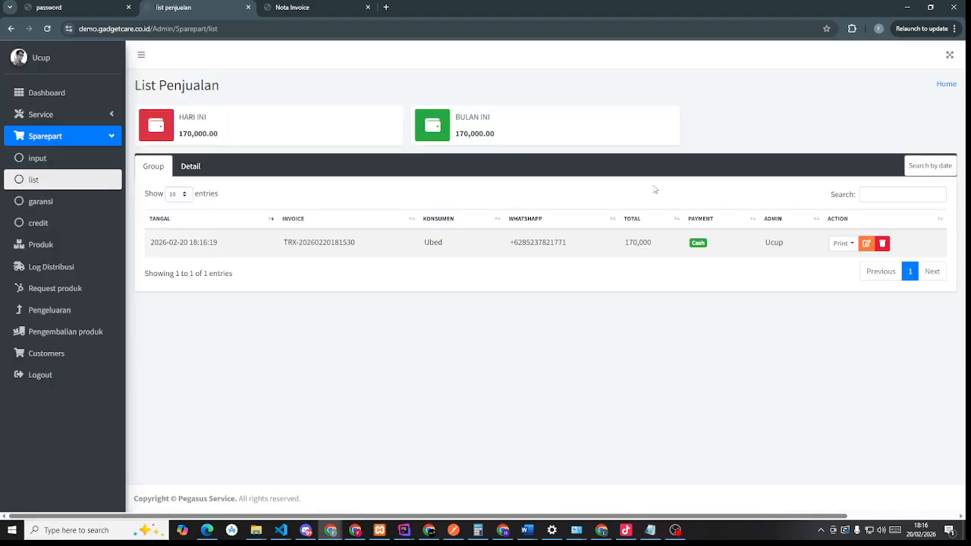
{"action": "left_click", "coordinate": [847, 249]}
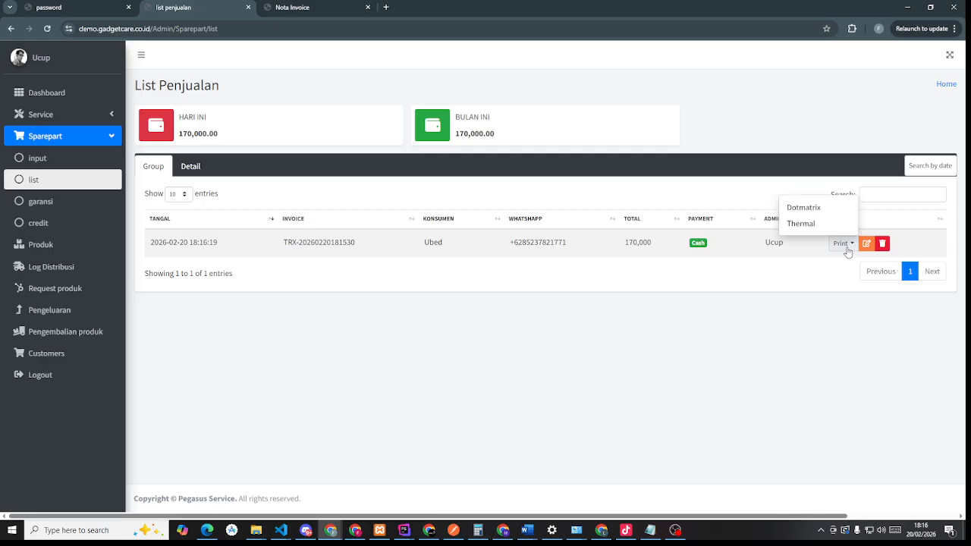
{"action": "left_click", "coordinate": [844, 244]}
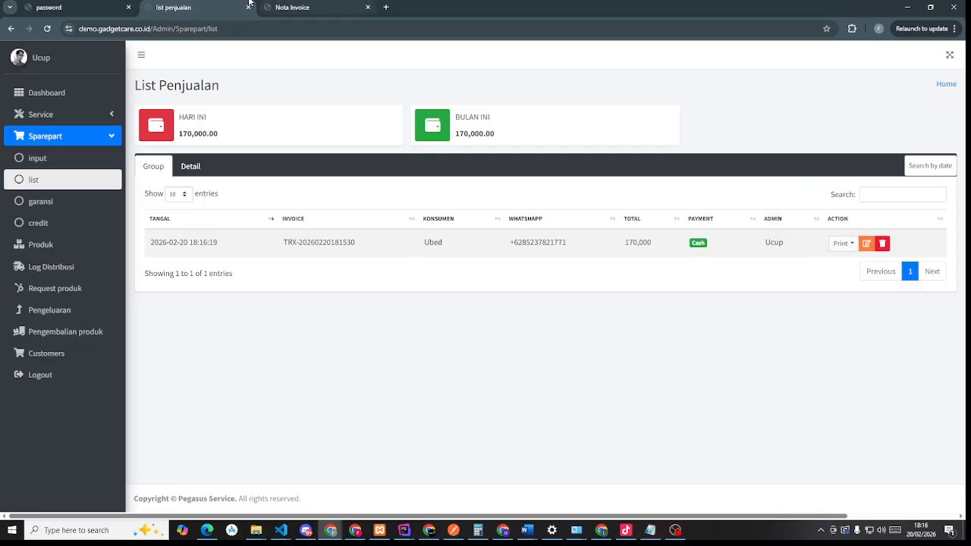
- Open the 170,000 LCD sale for editing and save it unchanged with Update
{"action": "left_click", "coordinate": [866, 244]}
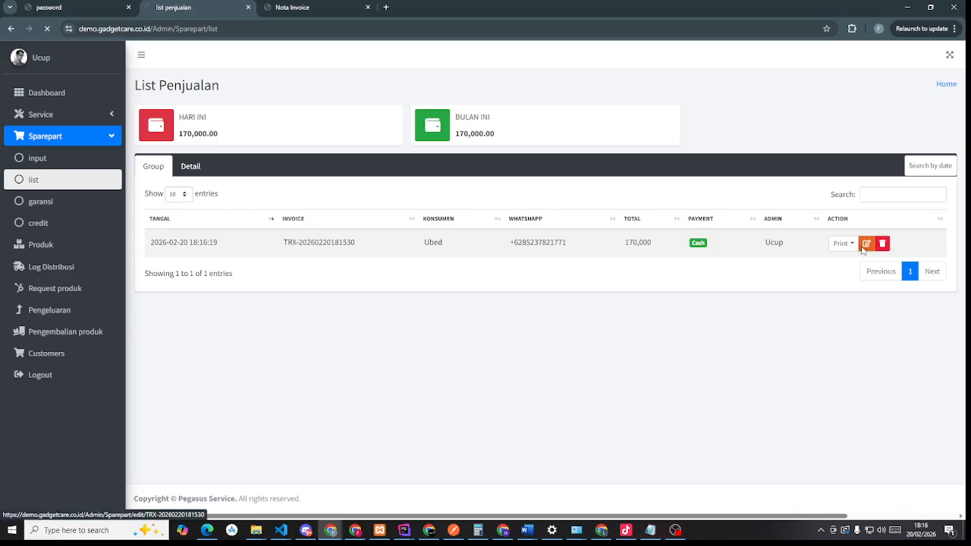
{"action": "scroll", "coordinate": [675, 303], "scroll_direction": "down", "scroll_amount": 1}
{"action": "scroll", "coordinate": [671, 325], "scroll_direction": "up", "scroll_amount": 1}
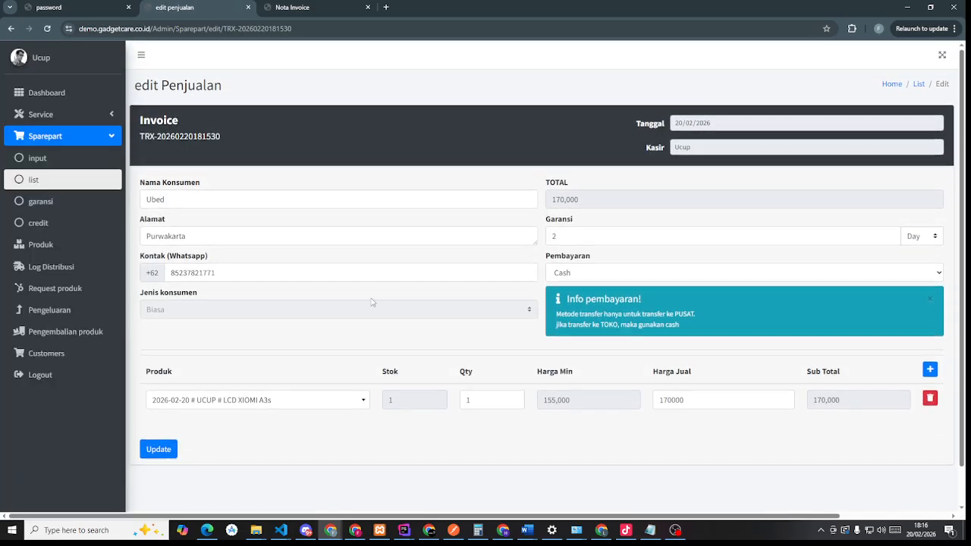
{"action": "scroll", "coordinate": [372, 303], "scroll_direction": "down", "scroll_amount": 1}
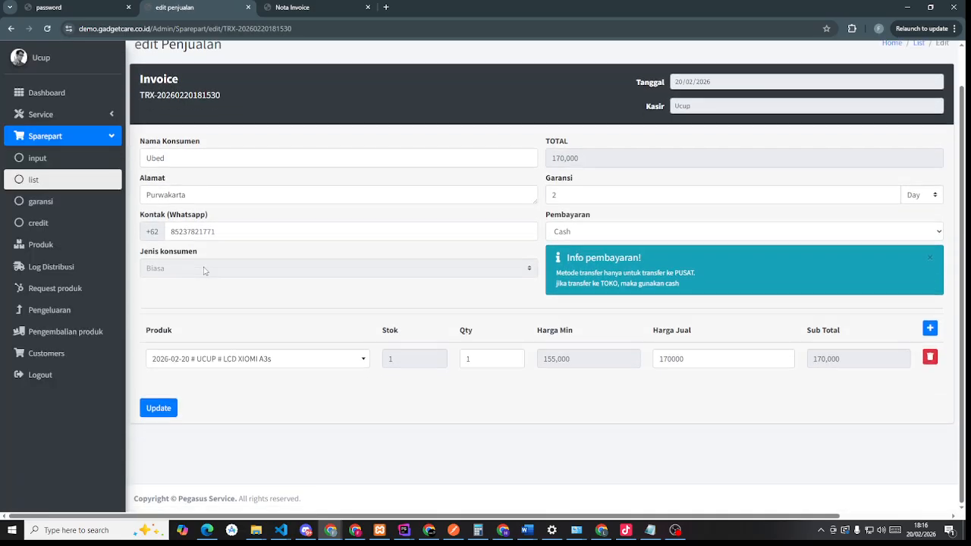
{"action": "left_click", "coordinate": [159, 409]}
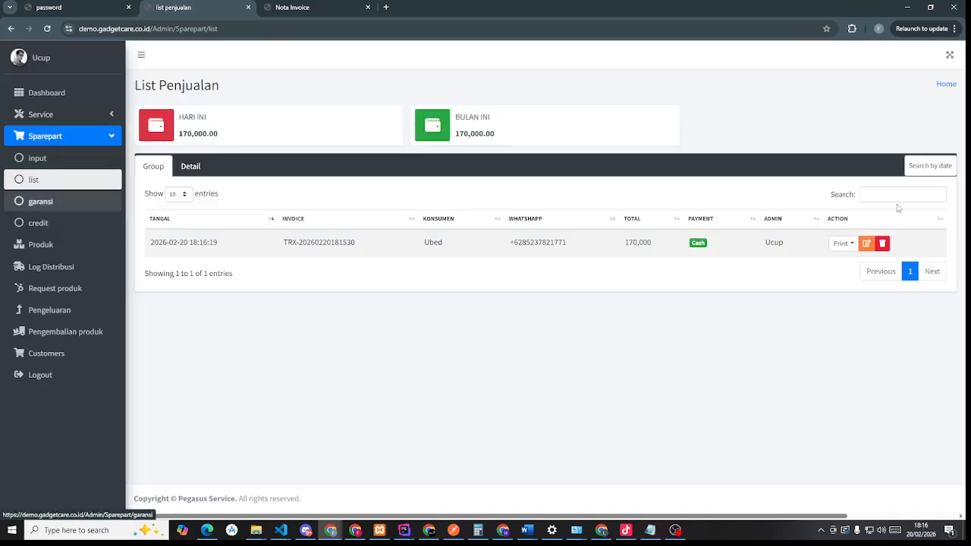
- Begin deleting the sale, cancel at the password prompt, and open the warranty list
{"action": "left_click", "coordinate": [883, 244]}
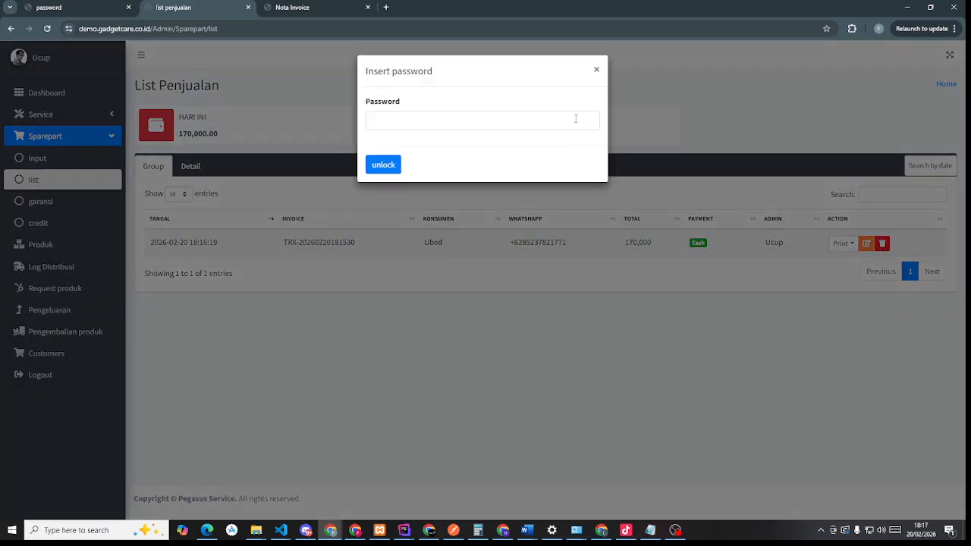
{"action": "left_click", "coordinate": [576, 119]}
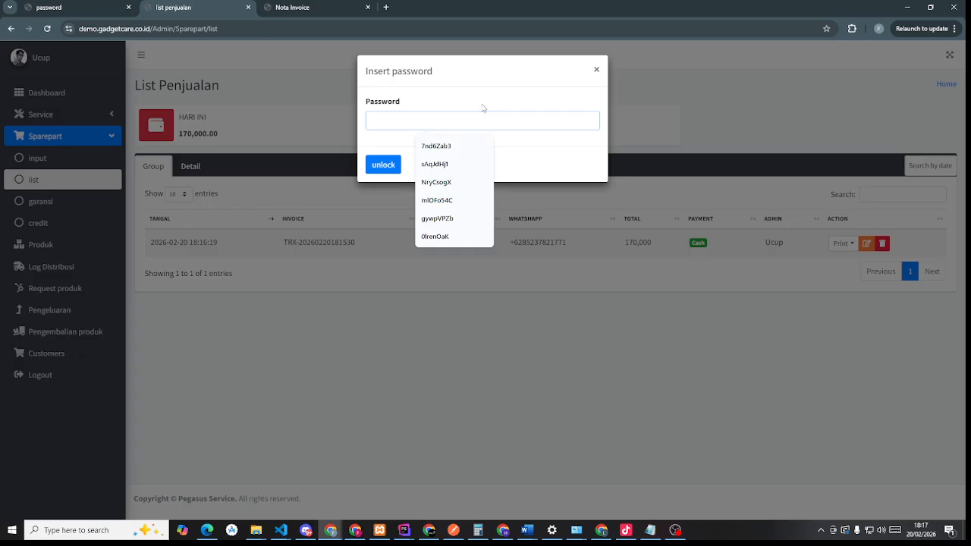
{"action": "left_click", "coordinate": [597, 70]}
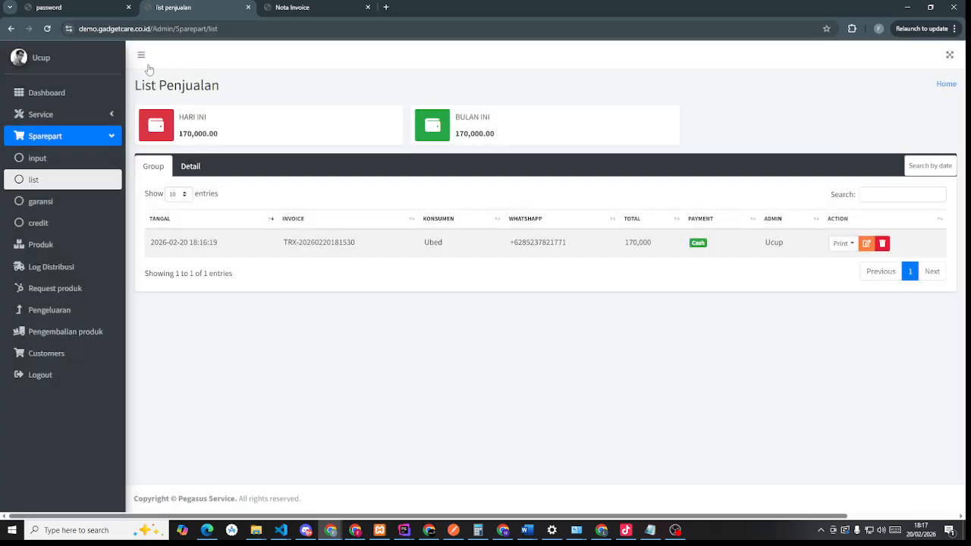
{"action": "left_click", "coordinate": [68, 206]}
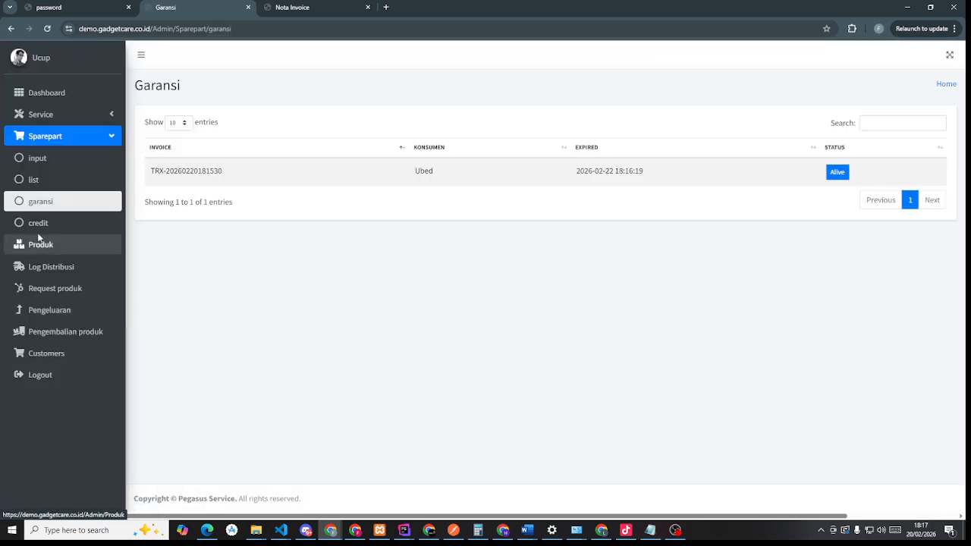
- Check the unpaid credit list, then start a new sale with Credit payment
{"action": "left_click", "coordinate": [39, 228]}
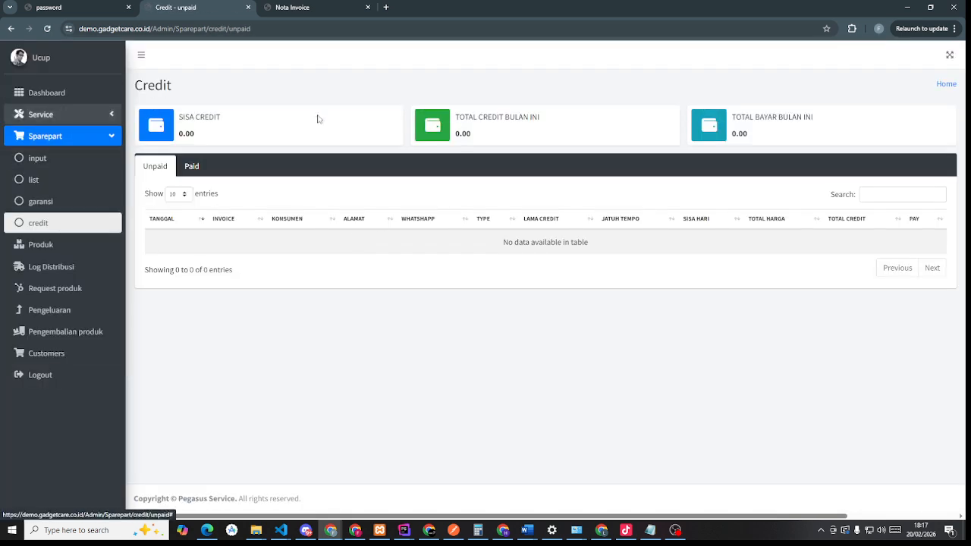
{"action": "left_click", "coordinate": [34, 181]}
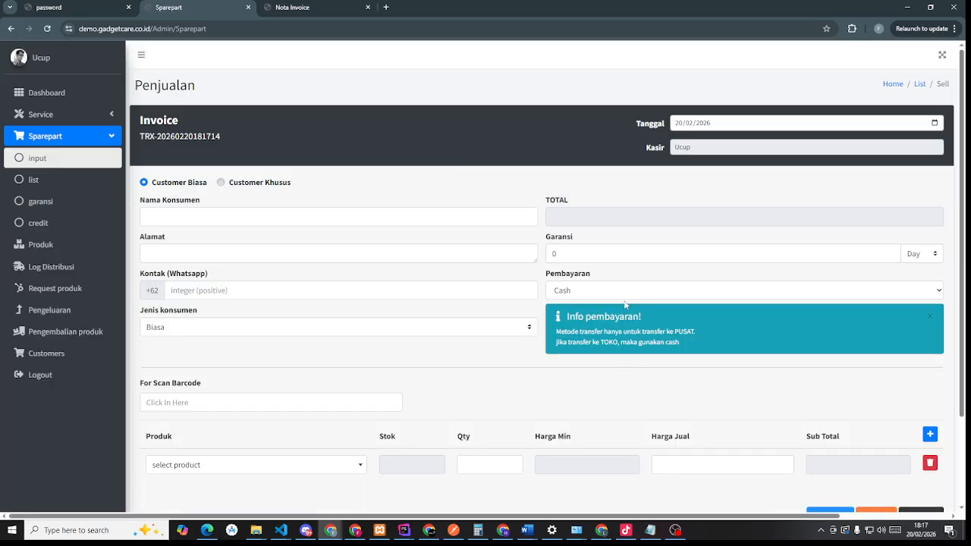
{"action": "left_click", "coordinate": [619, 292]}
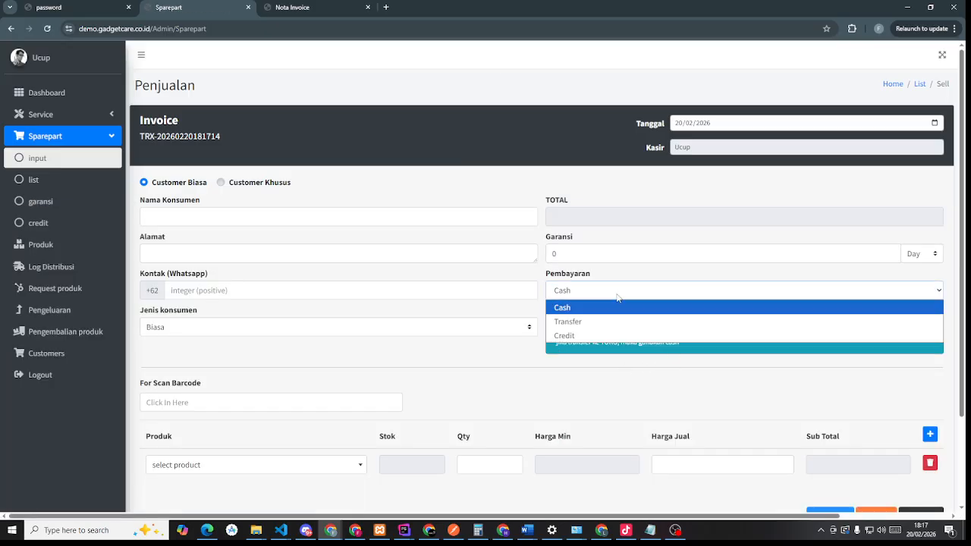
{"action": "left_click", "coordinate": [600, 335]}
- Visit the DP and 30-day Jatuh tempo fields, then go to the Produk list
{"action": "scroll", "coordinate": [599, 322], "scroll_direction": "down", "scroll_amount": 2}
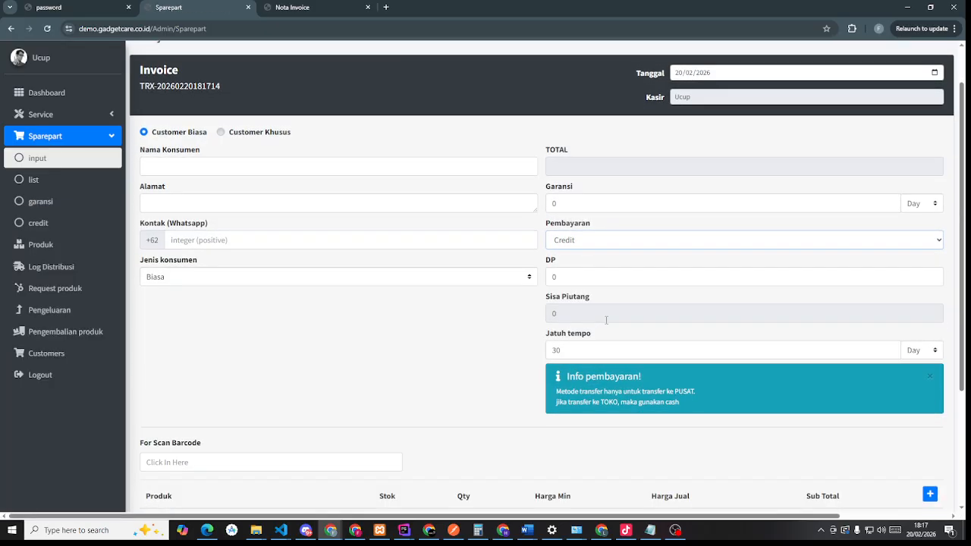
{"action": "scroll", "coordinate": [596, 303], "scroll_direction": "down", "scroll_amount": 2}
{"action": "scroll", "coordinate": [577, 285], "scroll_direction": "up", "scroll_amount": 3}
{"action": "left_click", "coordinate": [584, 284]}
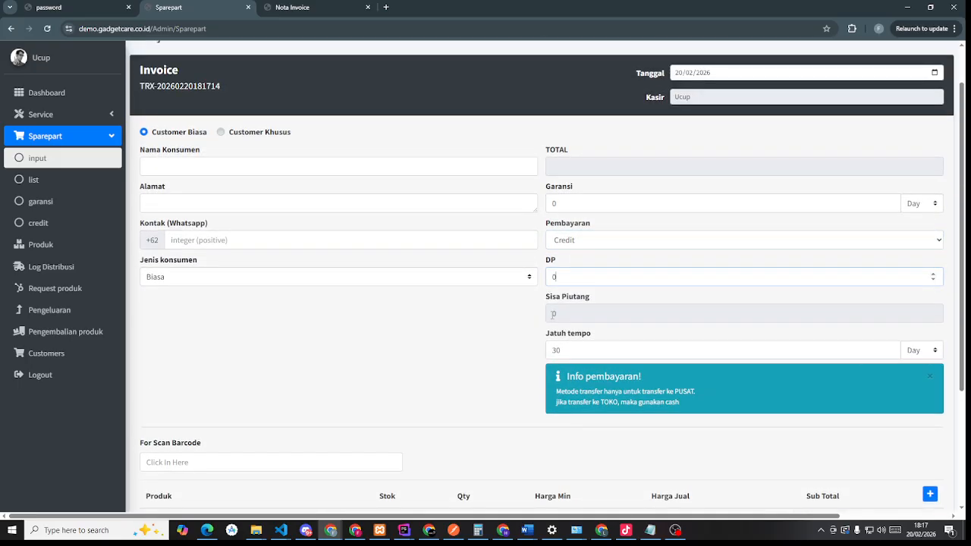
{"action": "left_click", "coordinate": [573, 349]}
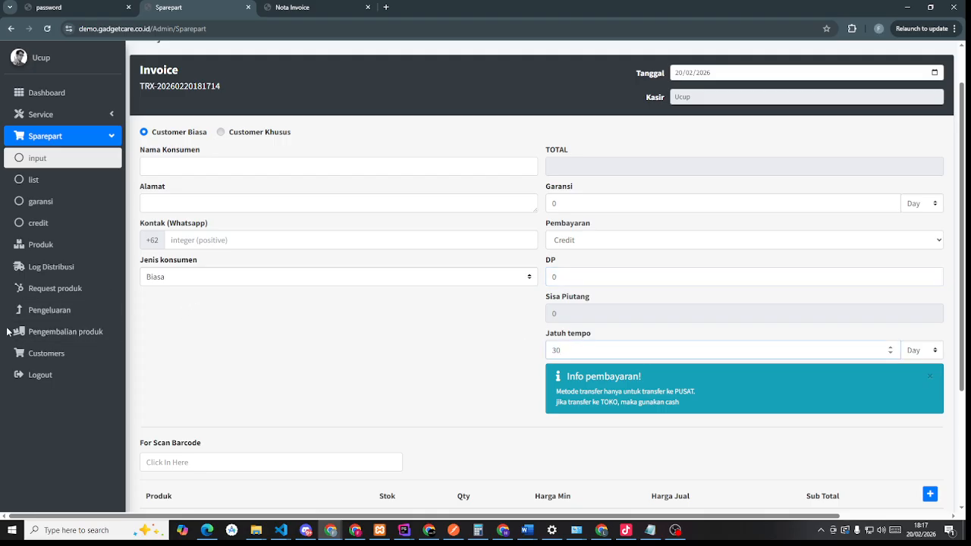
{"action": "left_click", "coordinate": [41, 245]}
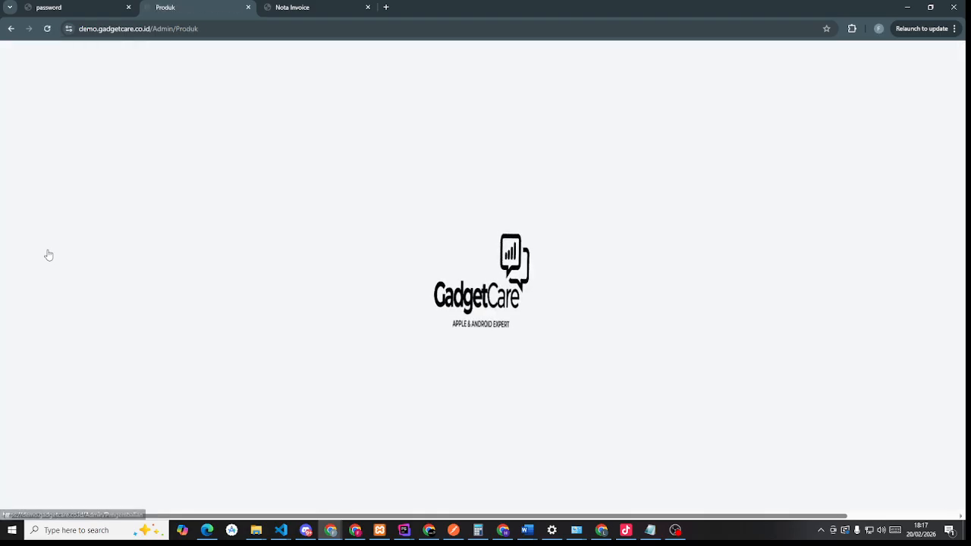
- Sort the Produk list by Lokasi Penyimpanan, showing the Belum Ada location
{"action": "scroll", "coordinate": [765, 280], "scroll_direction": "down", "scroll_amount": 2}
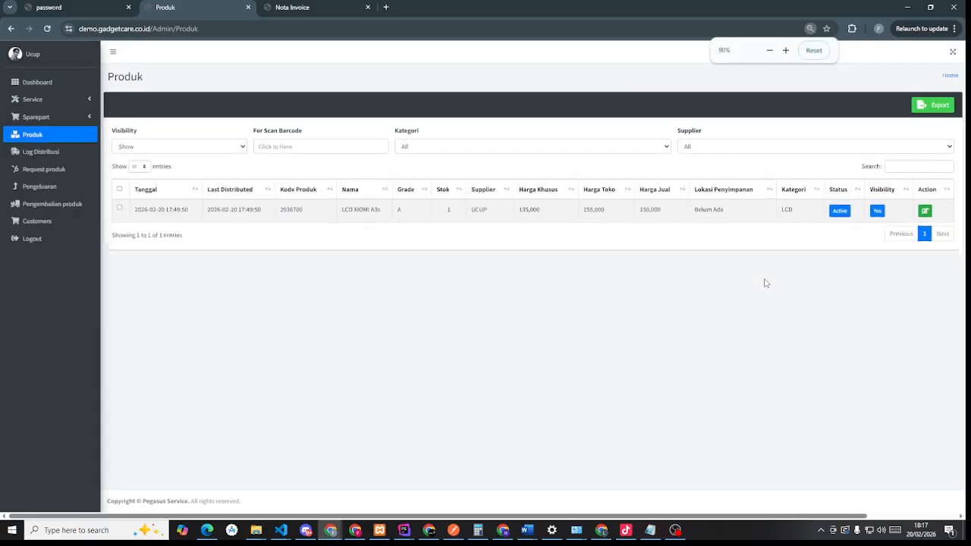
{"action": "scroll", "coordinate": [766, 282], "scroll_direction": "up", "scroll_amount": 2}
{"action": "triple_click", "coordinate": [715, 268]}
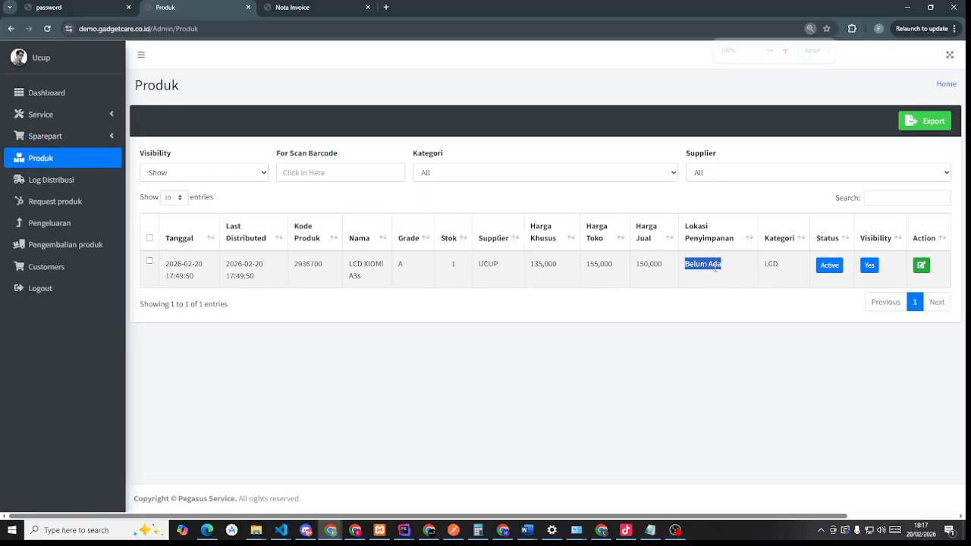
{"action": "left_click", "coordinate": [696, 295]}
{"action": "left_click", "coordinate": [710, 235]}
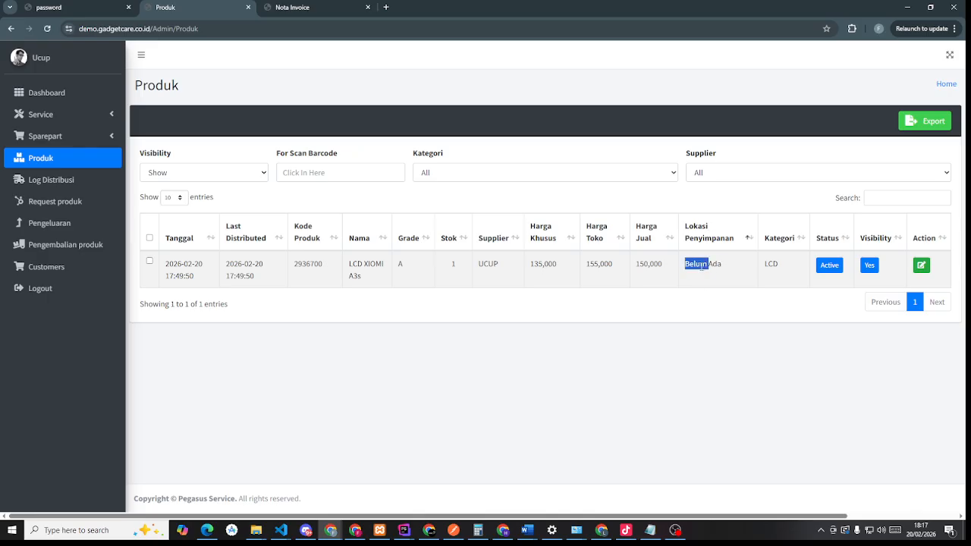
{"action": "triple_click", "coordinate": [702, 266]}
{"action": "left_click", "coordinate": [678, 295]}
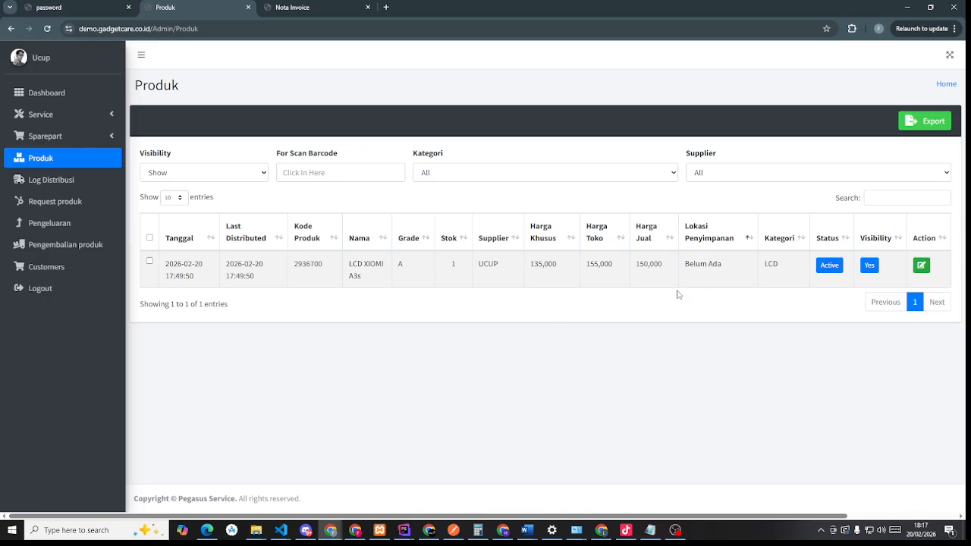
- Tick LCD XIOMI A3s, open Edit Lokasi & Minimum, and focus the Lokasi Baru field
{"action": "left_click", "coordinate": [149, 261]}
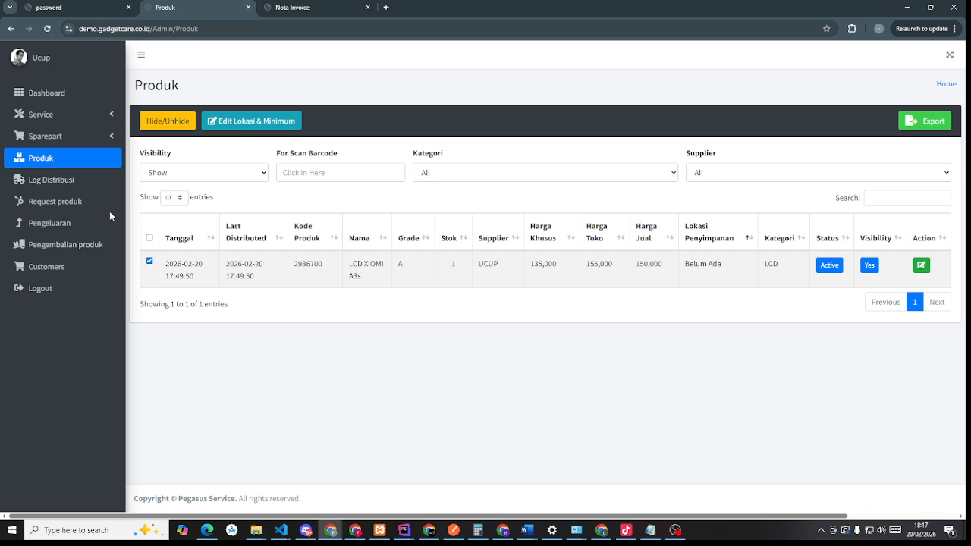
{"action": "left_click", "coordinate": [243, 121]}
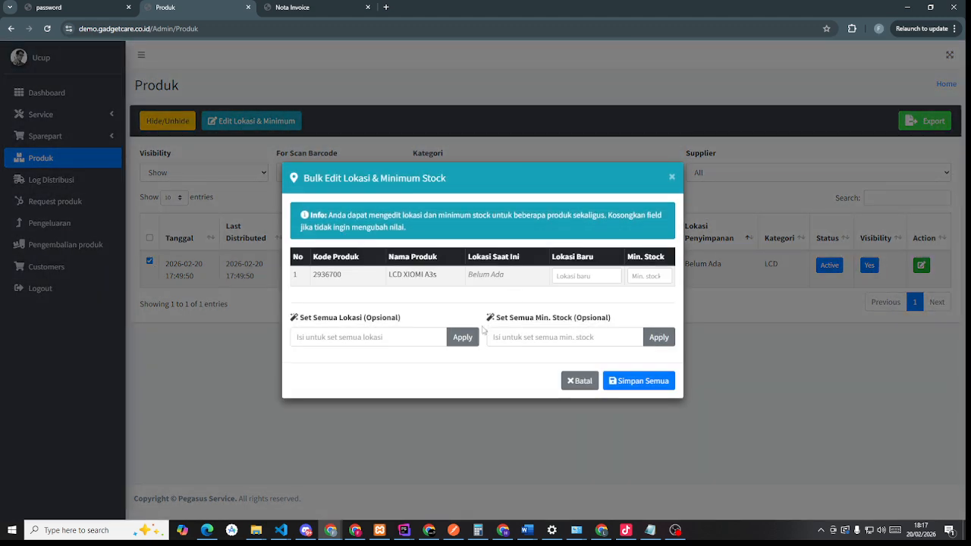
{"action": "left_click", "coordinate": [672, 177]}
{"action": "left_click", "coordinate": [150, 261]}
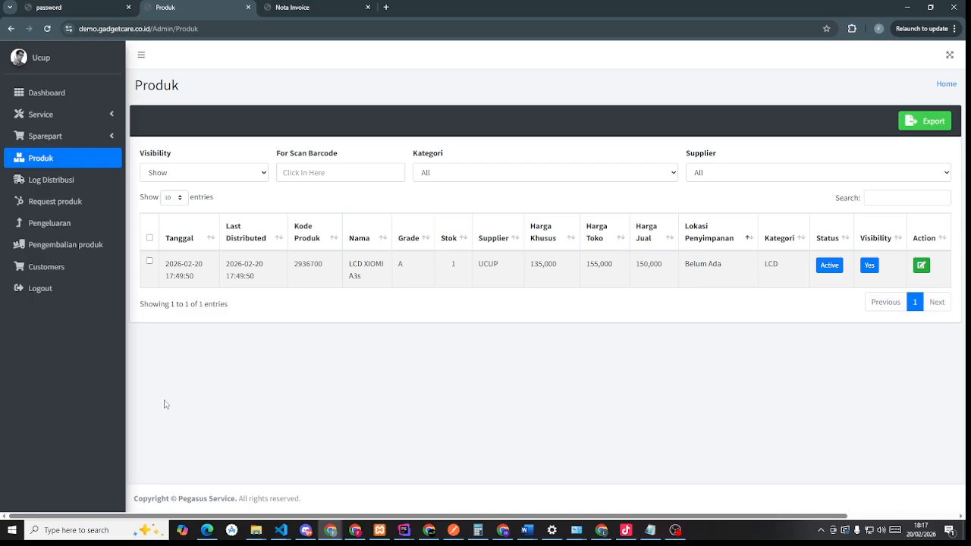
{"action": "left_click", "coordinate": [149, 261]}
{"action": "left_click", "coordinate": [252, 123]}
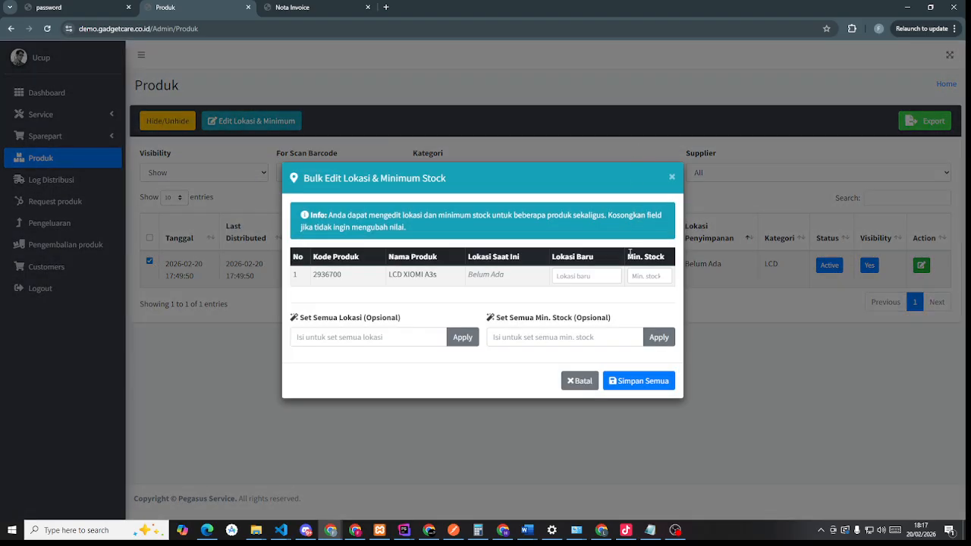
{"action": "left_click", "coordinate": [583, 277]}
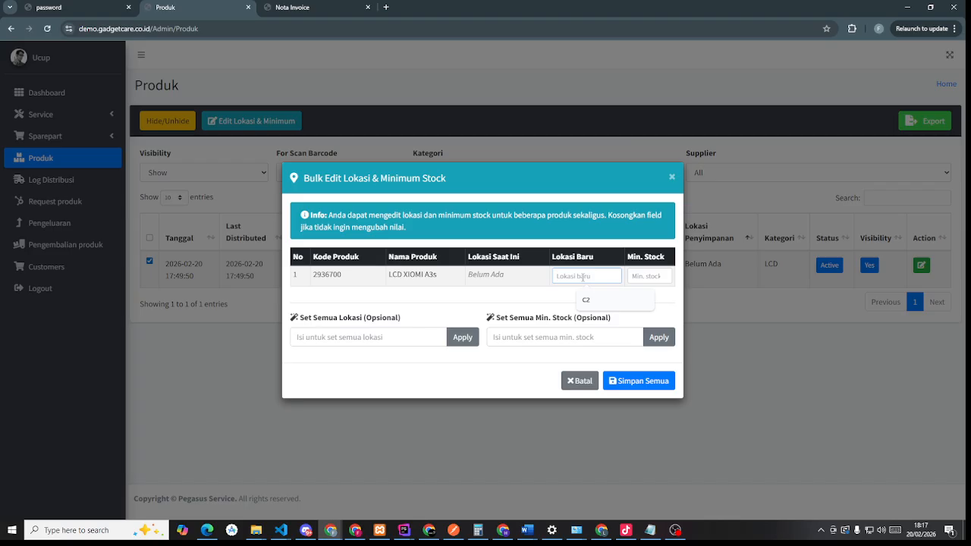
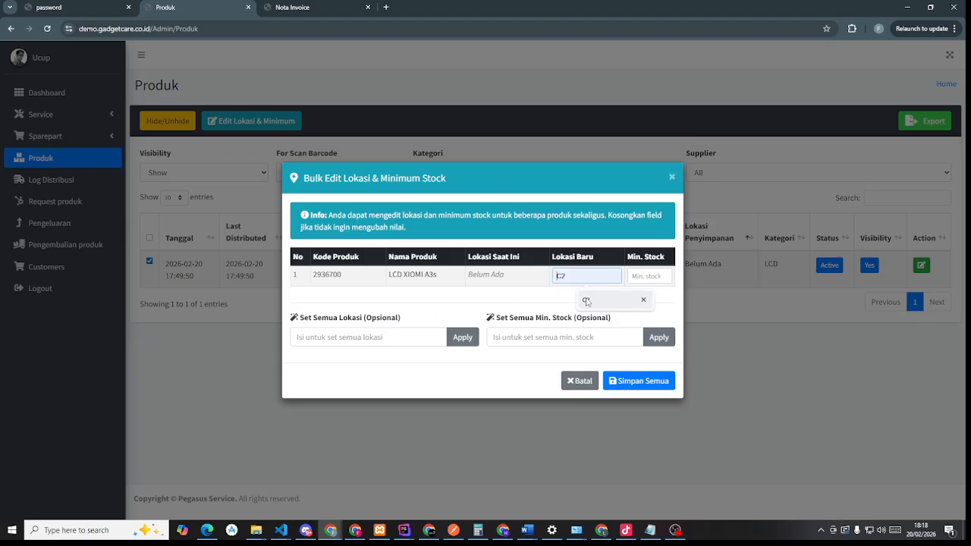
- Give LCD XIOMI A3s location C2 and minimum stock 1, save, then open Log Distribusi
{"action": "left_click", "coordinate": [587, 301]}
{"action": "left_click", "coordinate": [650, 276]}
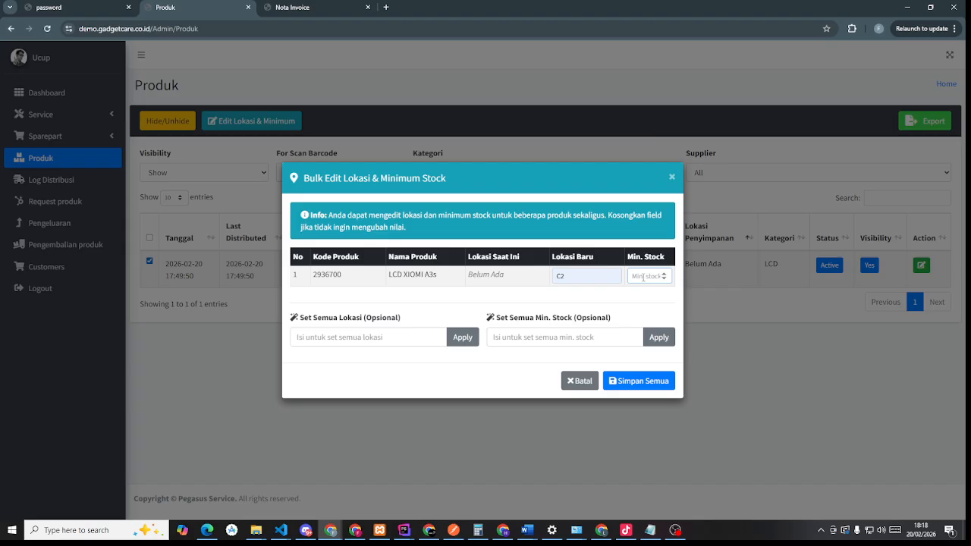
{"action": "type", "text": "1"}
{"action": "left_click", "coordinate": [638, 382]}
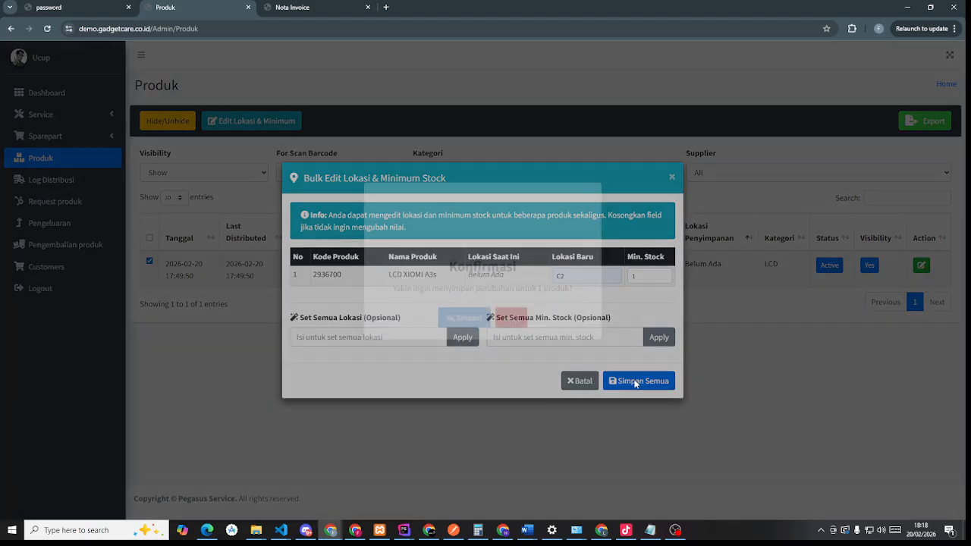
{"action": "left_click", "coordinate": [483, 348]}
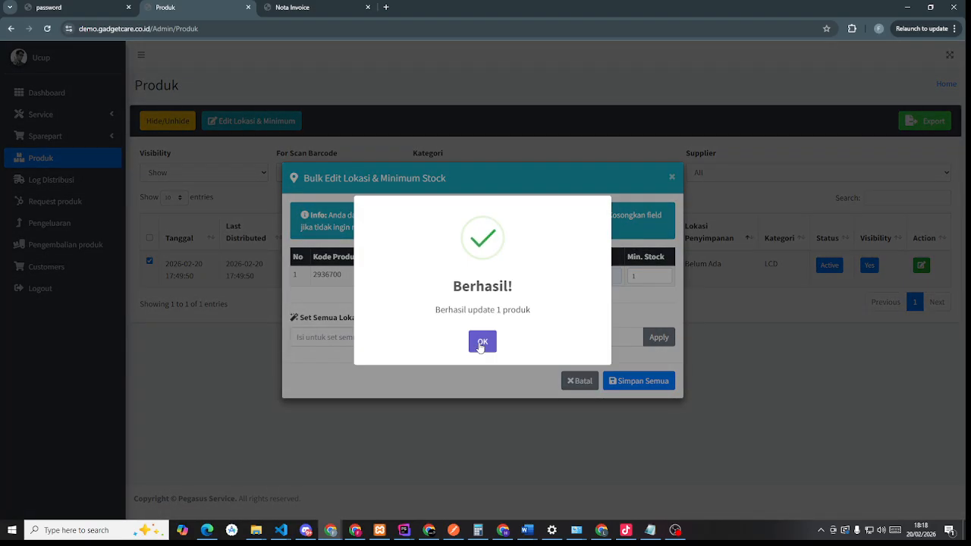
{"action": "left_click", "coordinate": [481, 346]}
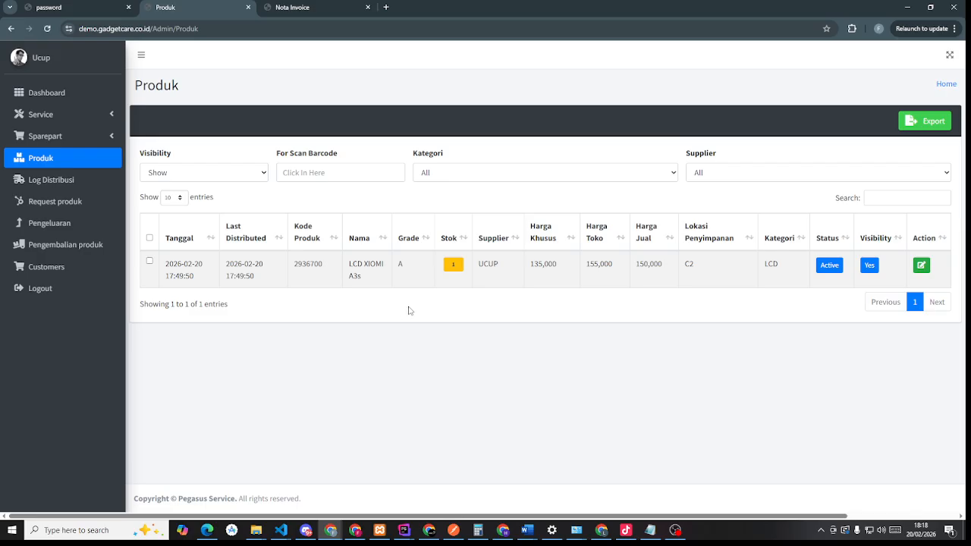
{"action": "left_click", "coordinate": [79, 185]}
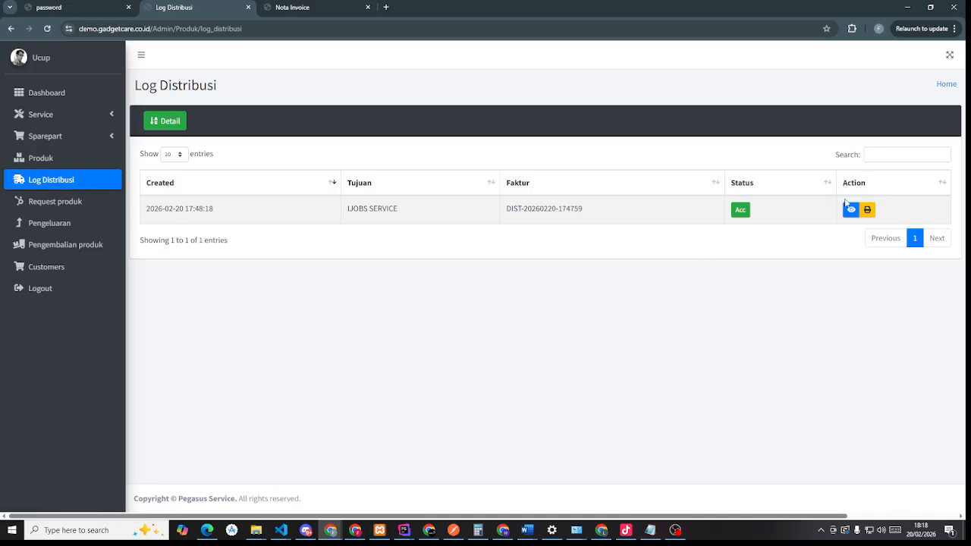
- Start a new product request with product name 'LCD OPPO'
{"action": "left_click", "coordinate": [66, 206]}
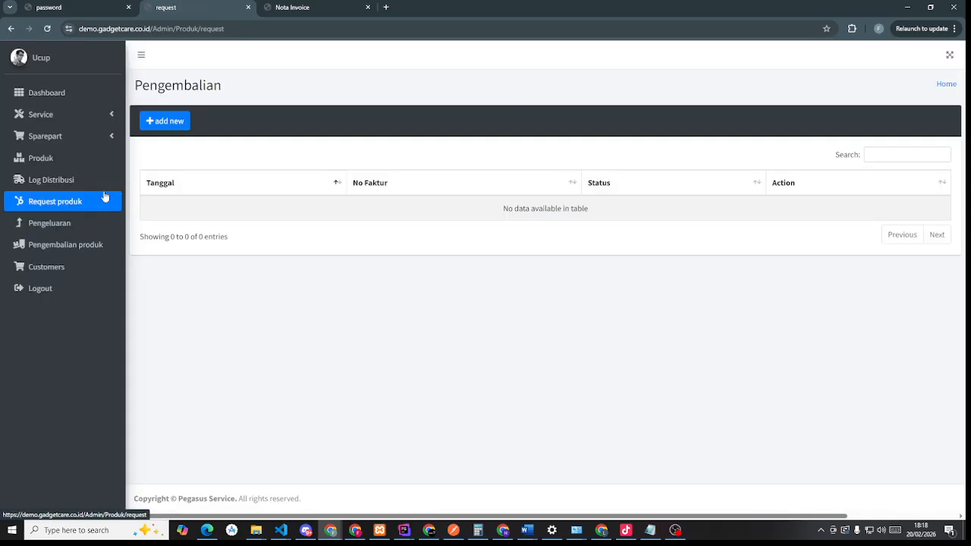
{"action": "left_click", "coordinate": [179, 122]}
{"action": "left_click", "coordinate": [205, 203]}
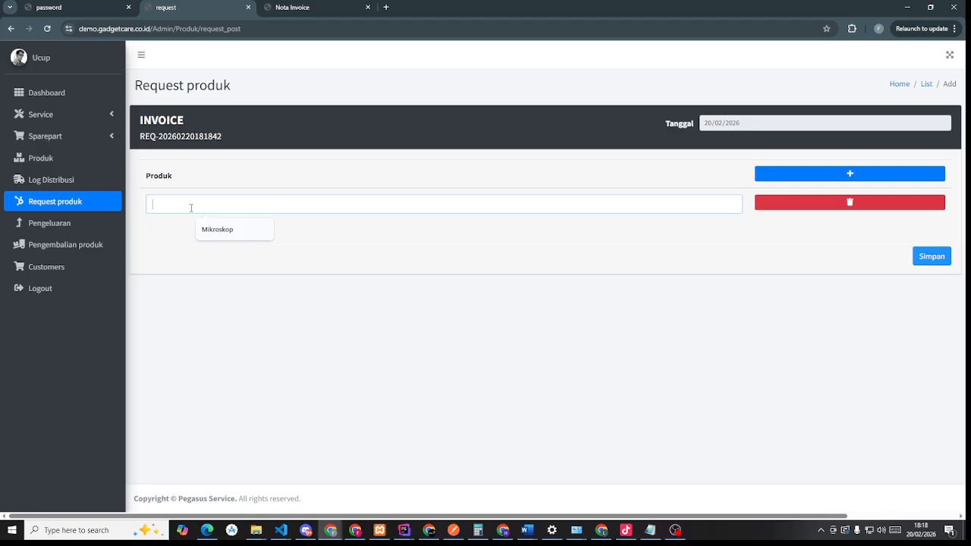
{"action": "type", "text": "LCD OPPO RRENO Z"}
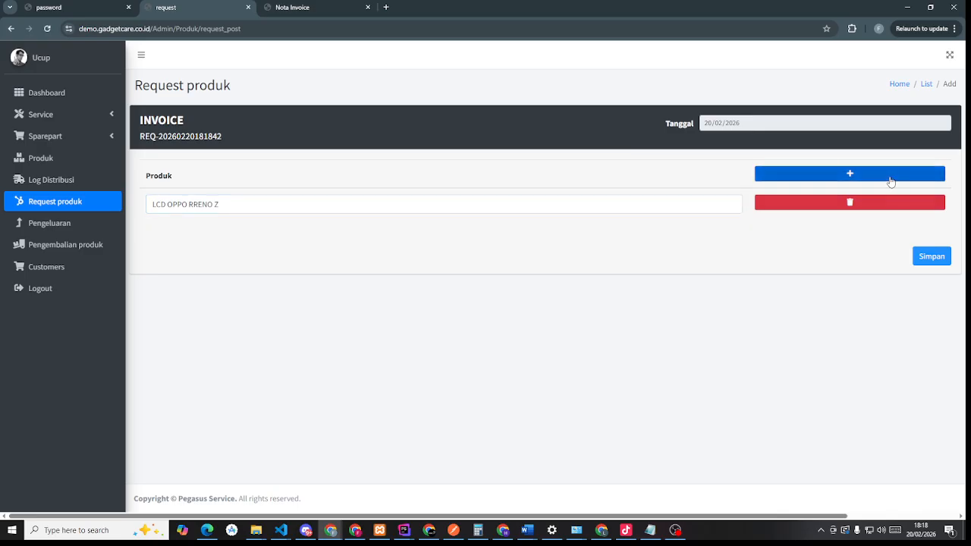
- Remove the extra empty product rows, submit the request and return to Request produk
{"action": "left_click", "coordinate": [889, 174]}
{"action": "left_click", "coordinate": [880, 174]}
{"action": "left_click", "coordinate": [881, 174]}
{"action": "left_click", "coordinate": [878, 297]}
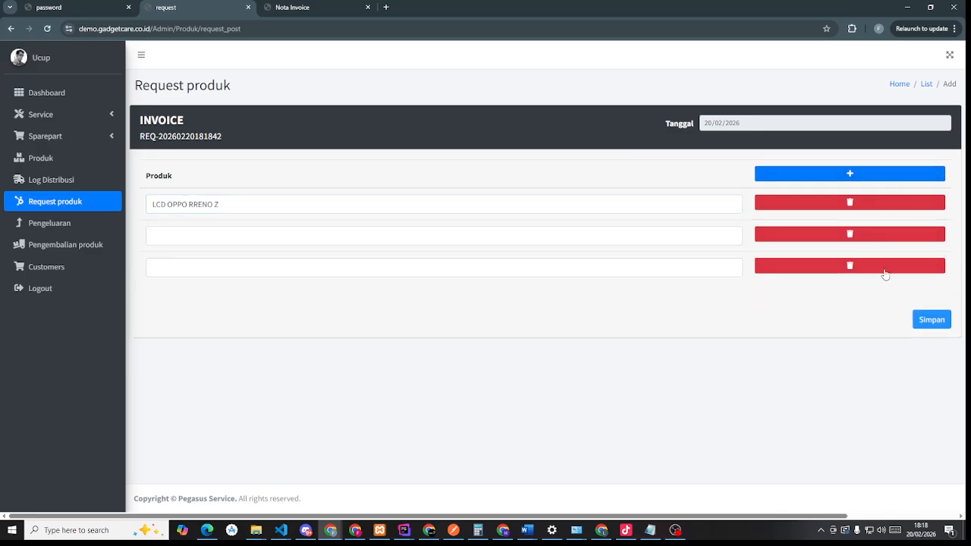
{"action": "left_click", "coordinate": [878, 266]}
{"action": "left_click", "coordinate": [878, 240]}
{"action": "left_click", "coordinate": [928, 260]}
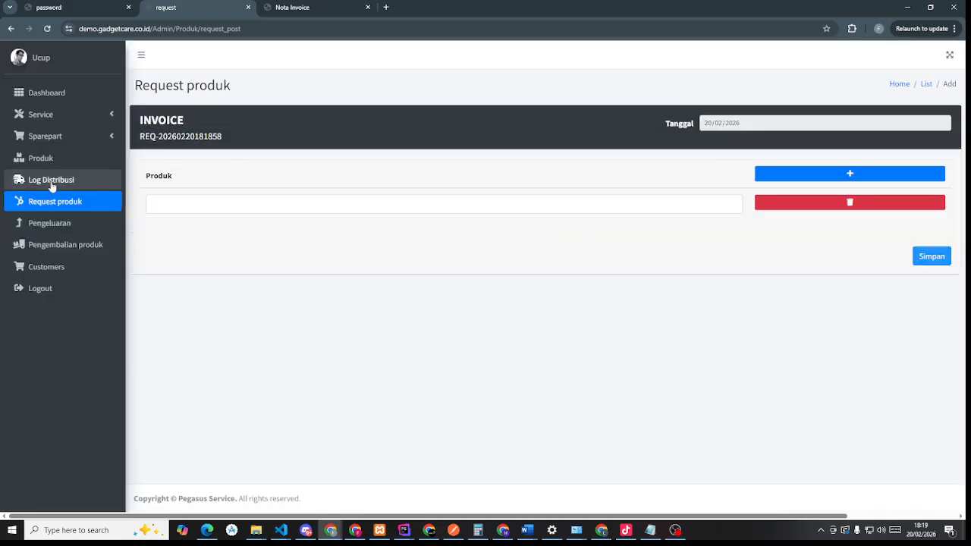
{"action": "left_click", "coordinate": [58, 203]}
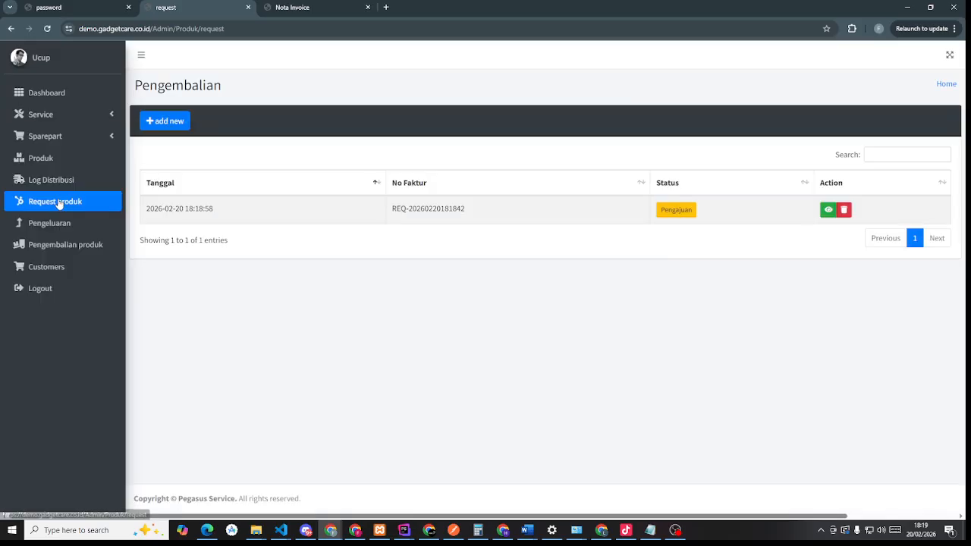
{"action": "left_click", "coordinate": [56, 7]}
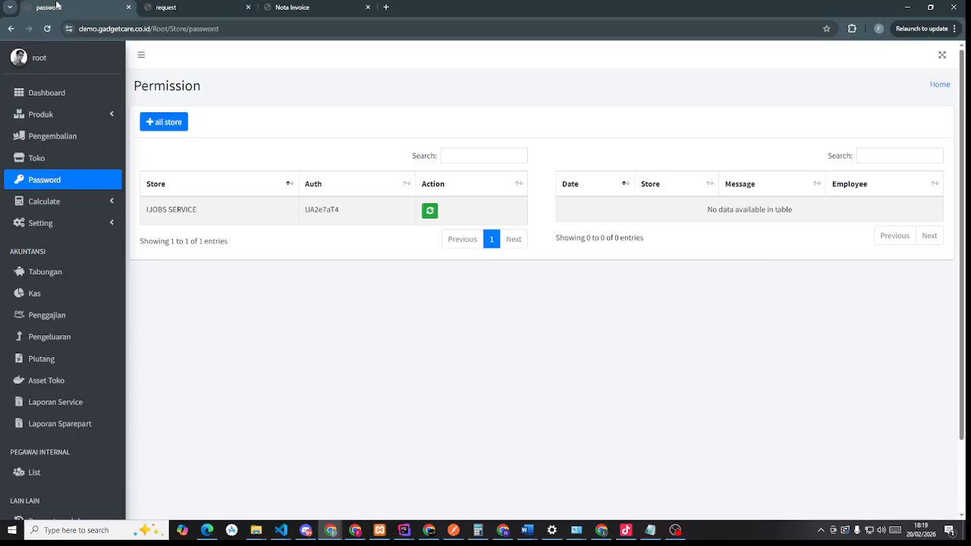
{"action": "left_click", "coordinate": [47, 33]}
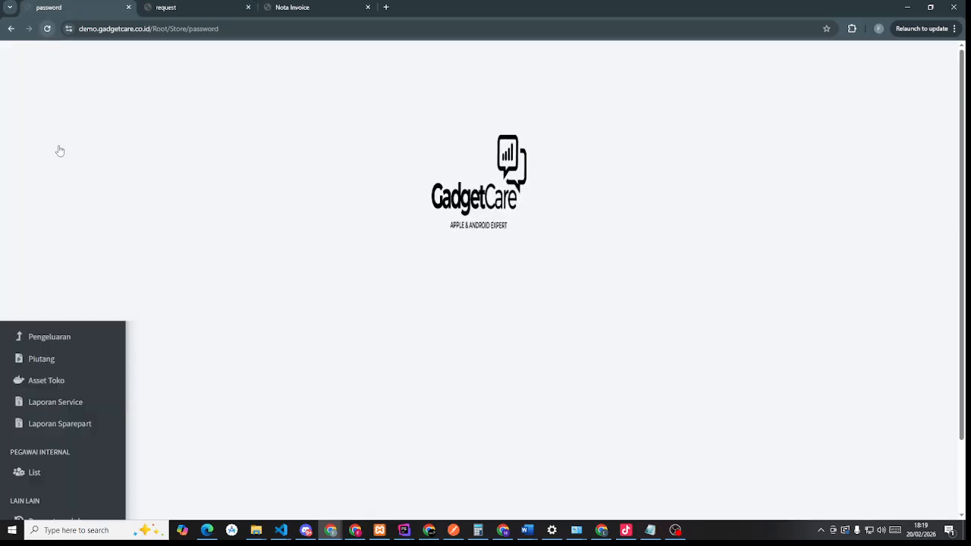
{"action": "left_click", "coordinate": [65, 98]}
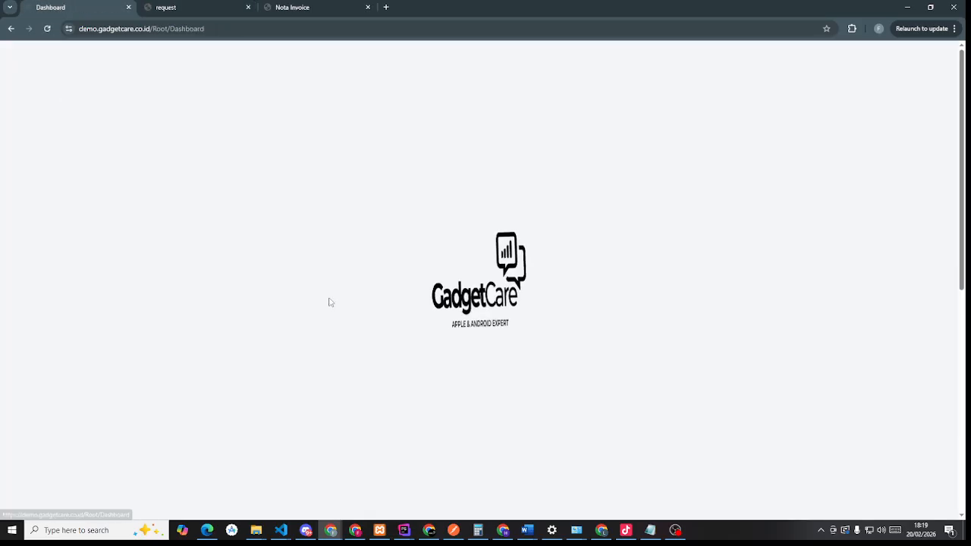
{"action": "scroll", "coordinate": [512, 422], "scroll_direction": "down", "scroll_amount": 10}
{"action": "scroll", "coordinate": [514, 425], "scroll_direction": "down", "scroll_amount": 4}
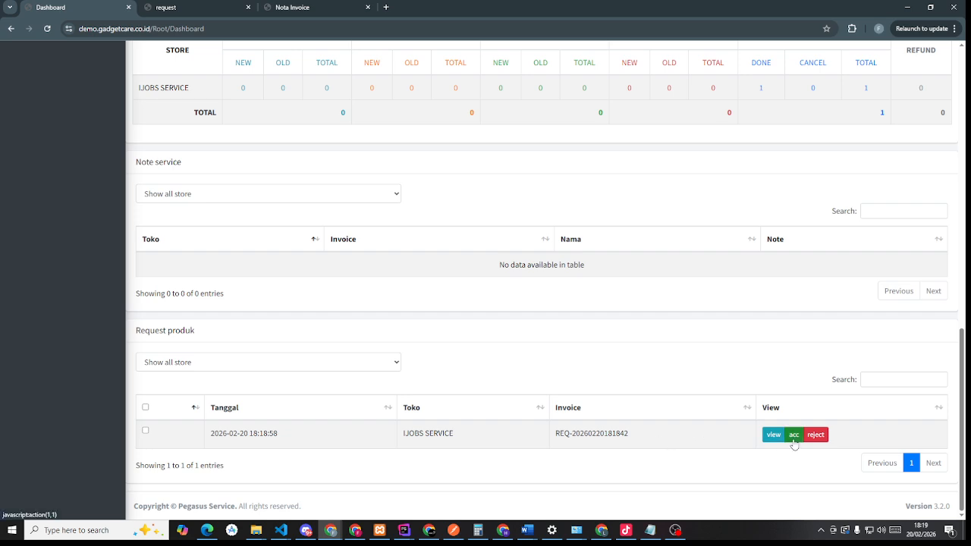
{"action": "left_click", "coordinate": [303, 6]}
{"action": "left_click", "coordinate": [215, 6]}
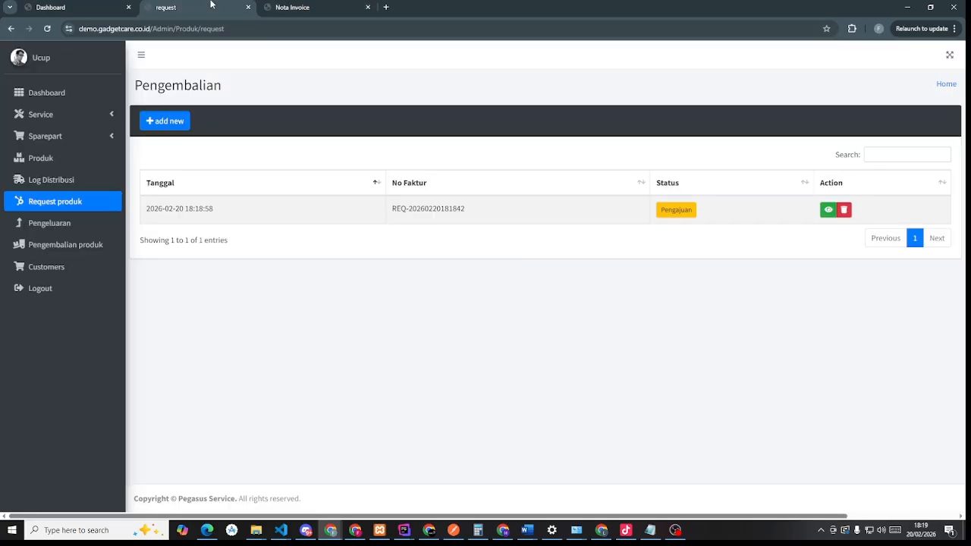
- Look at the new Pengeluaran form and Pengembalian produk, then open the empty Customers list
{"action": "left_click", "coordinate": [62, 232]}
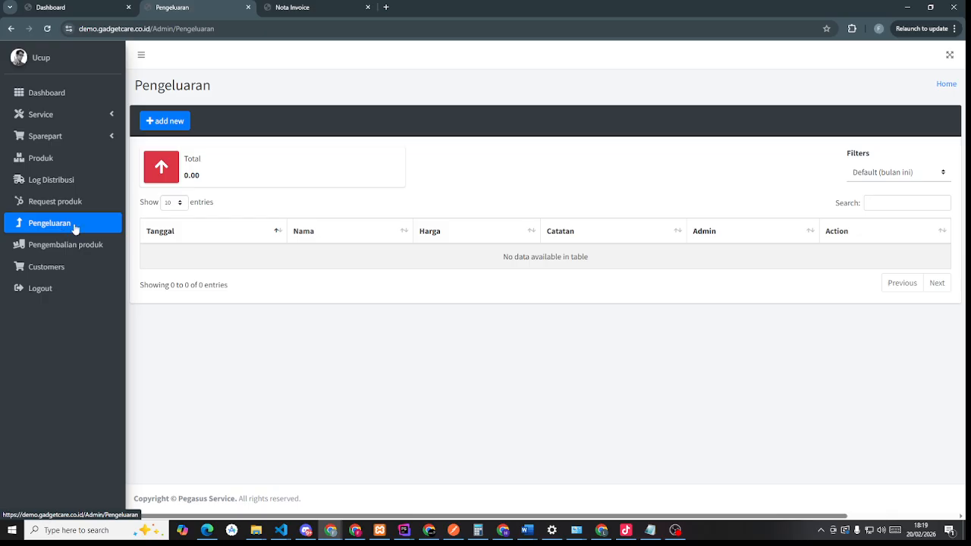
{"action": "left_click", "coordinate": [158, 123]}
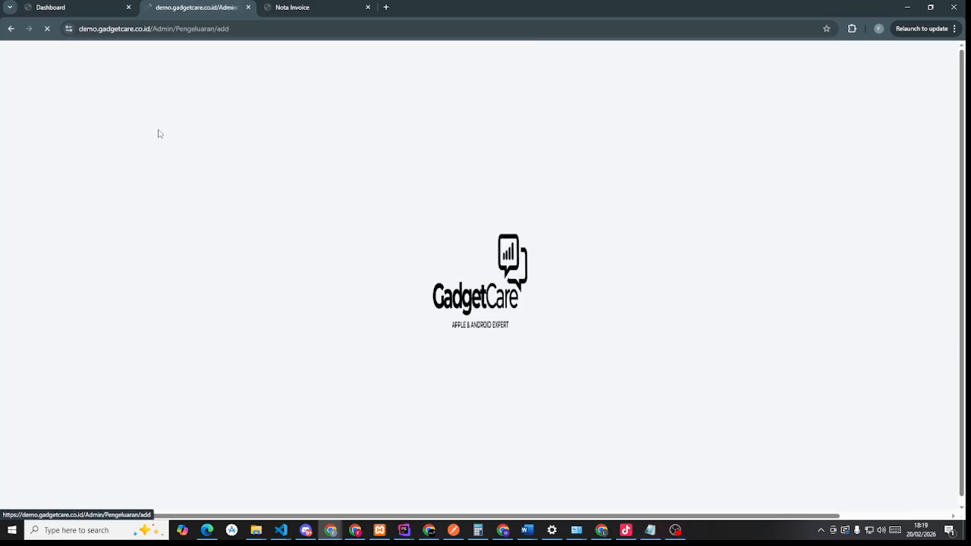
{"action": "left_click", "coordinate": [208, 165]}
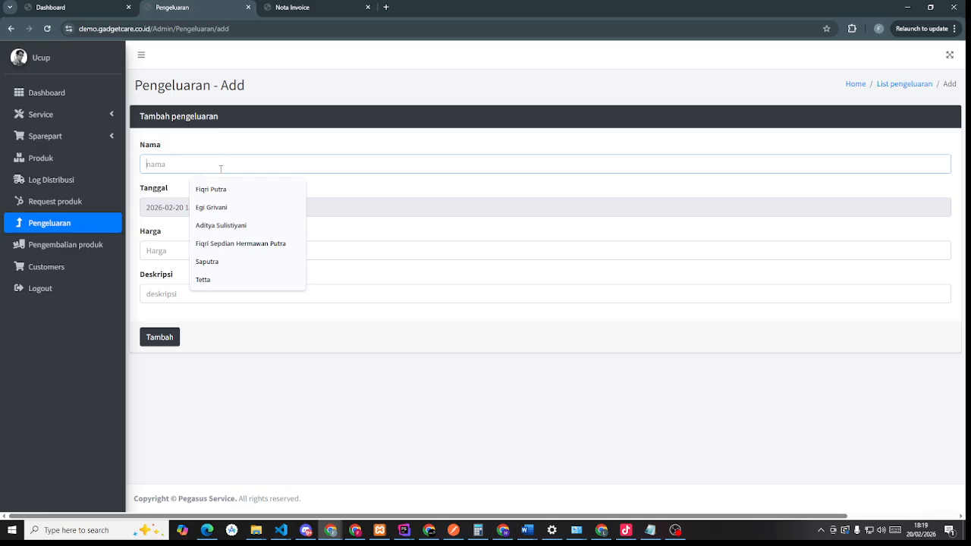
{"action": "left_click", "coordinate": [42, 247]}
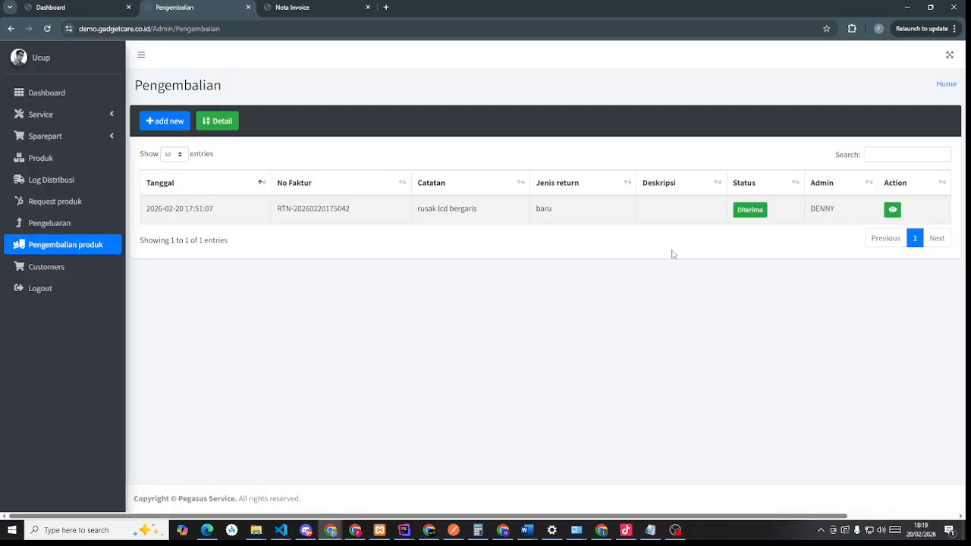
{"action": "left_click", "coordinate": [49, 268]}
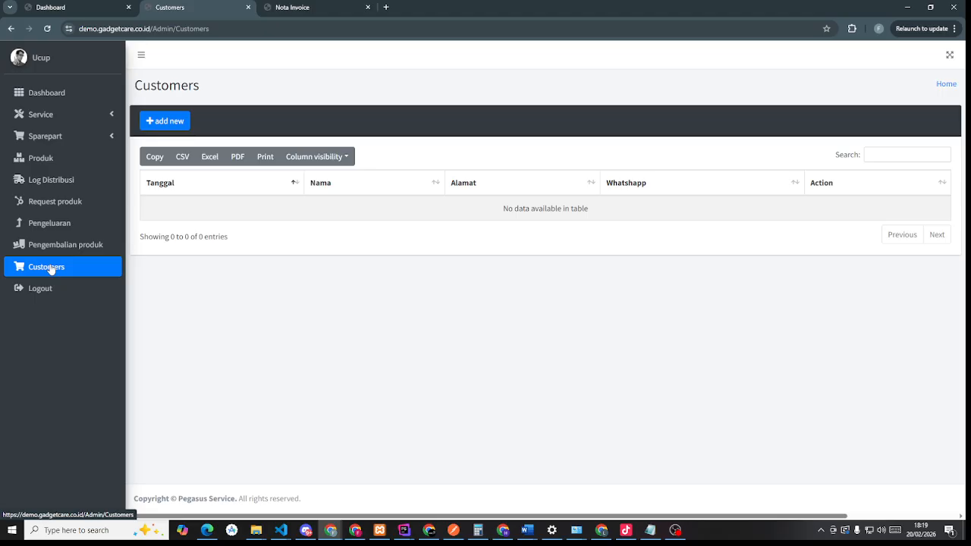
- Add a customer with their name, address and WhatsApp number, and save the record
{"action": "left_click", "coordinate": [172, 124]}
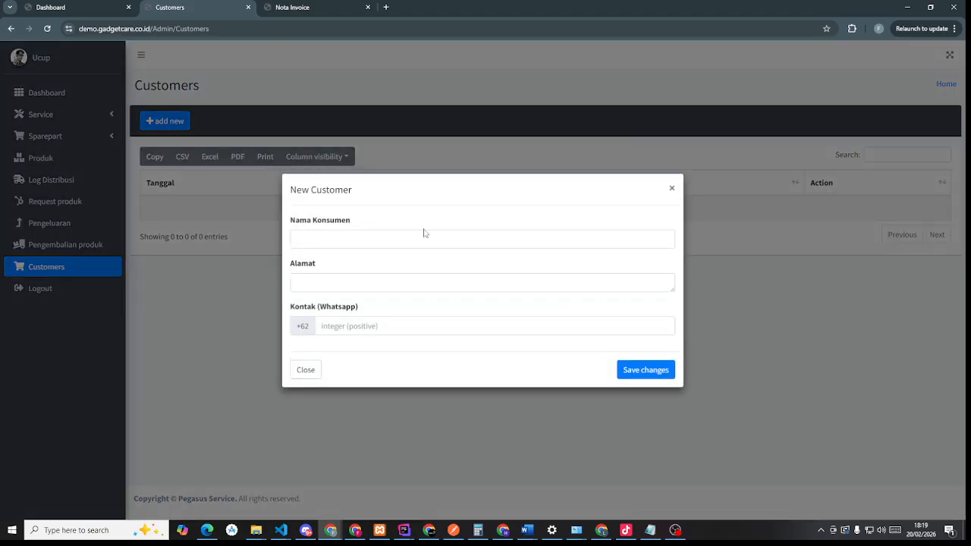
{"action": "left_click", "coordinate": [424, 235]}
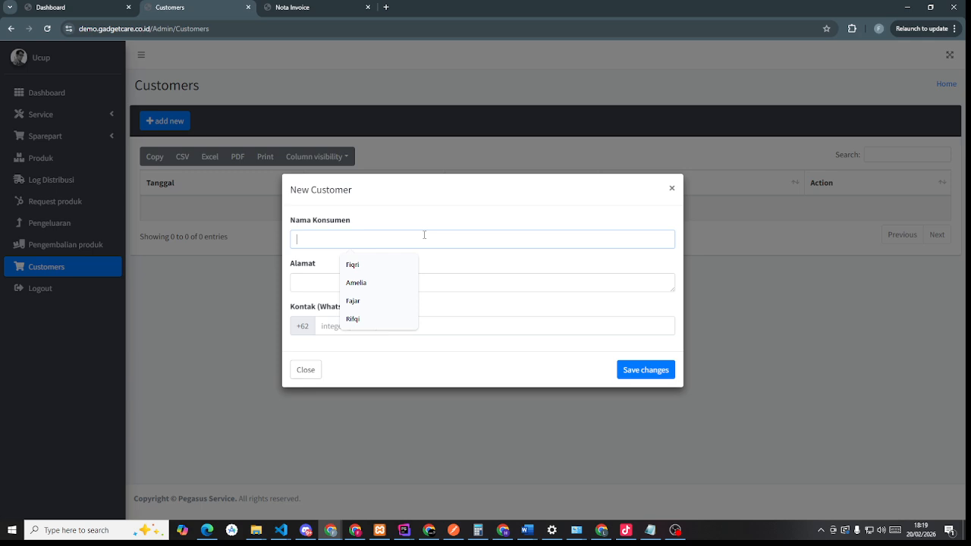
{"action": "left_click", "coordinate": [373, 263]}
{"action": "left_click", "coordinate": [321, 286]}
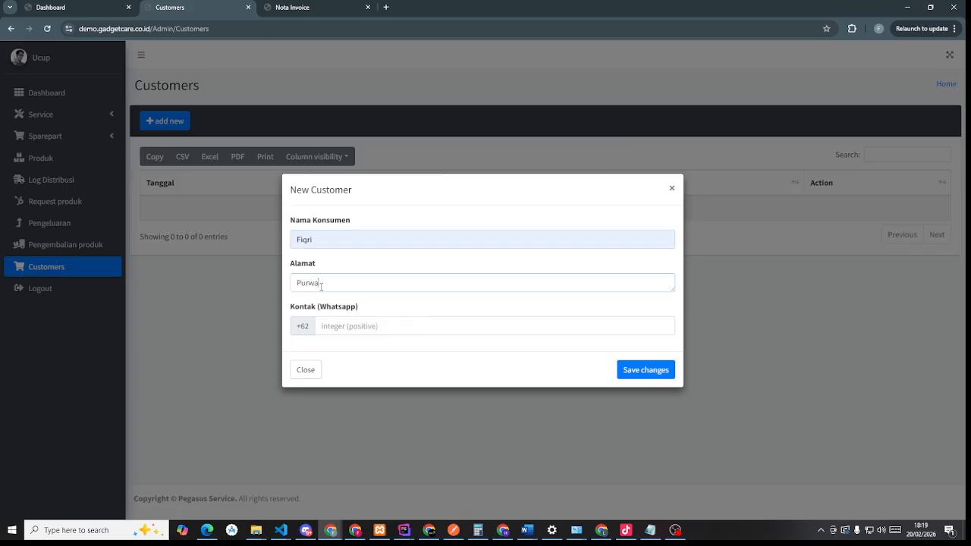
{"action": "type", "text": "Purwakarata"}
{"action": "left_click", "coordinate": [407, 327]}
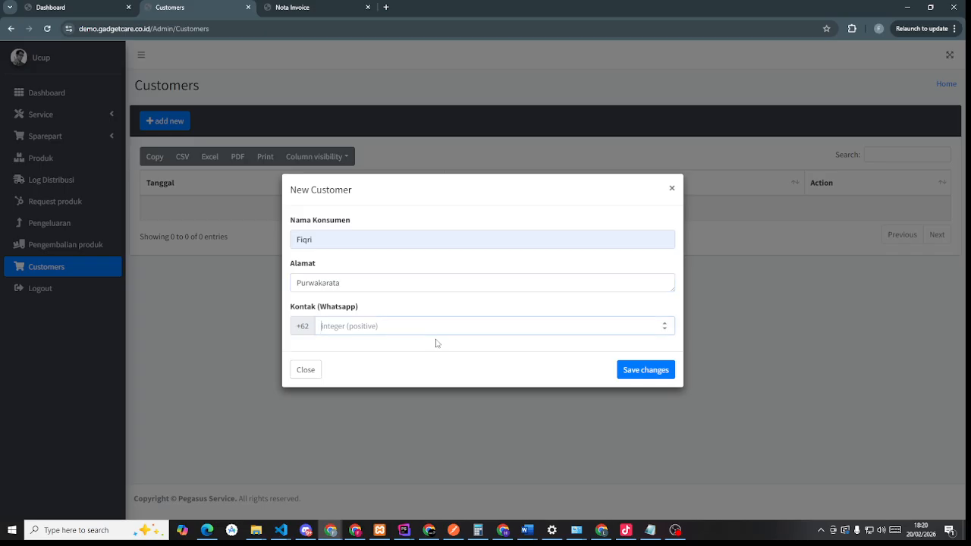
{"action": "type", "text": "9"}
{"action": "key", "text": "BackSpace"}
{"action": "left_click", "coordinate": [636, 371]}
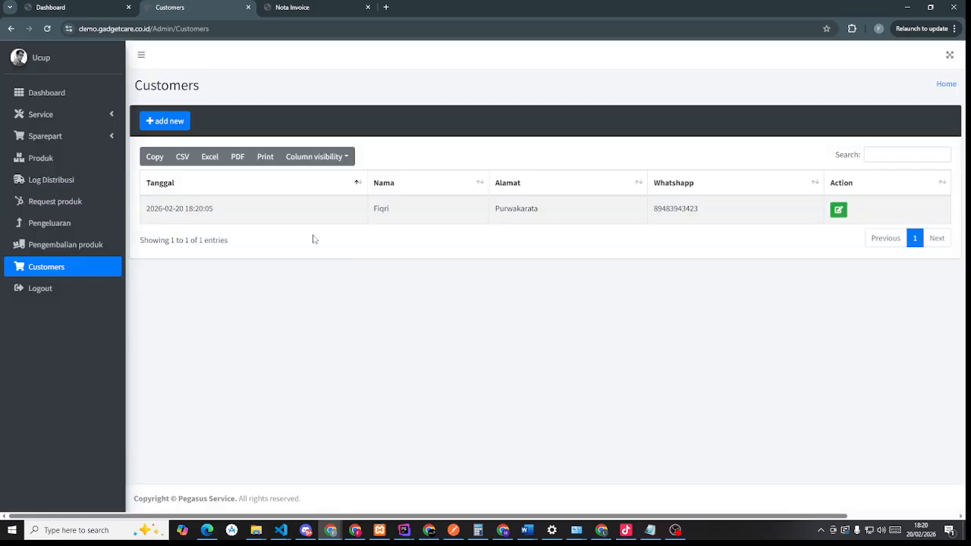
{"action": "left_click", "coordinate": [63, 120]}
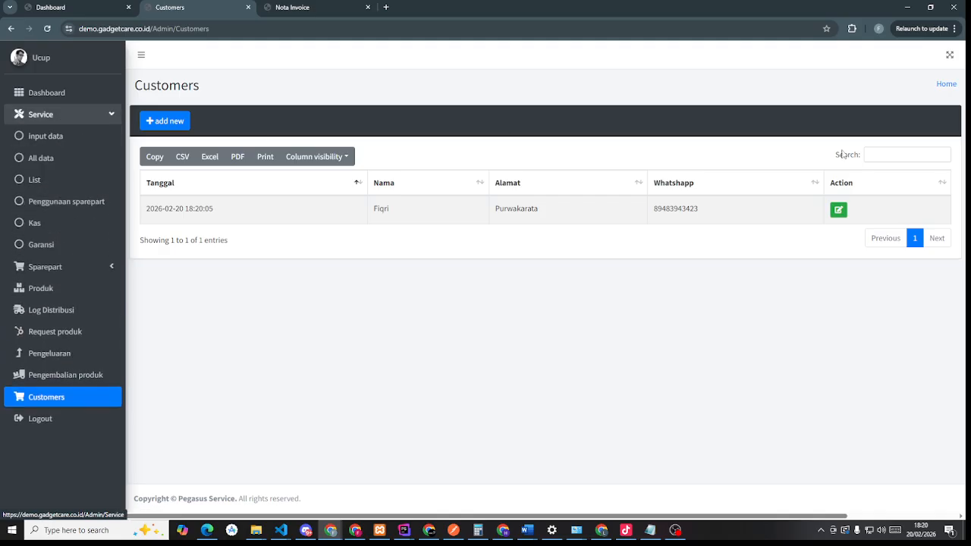
{"action": "left_click", "coordinate": [53, 139]}
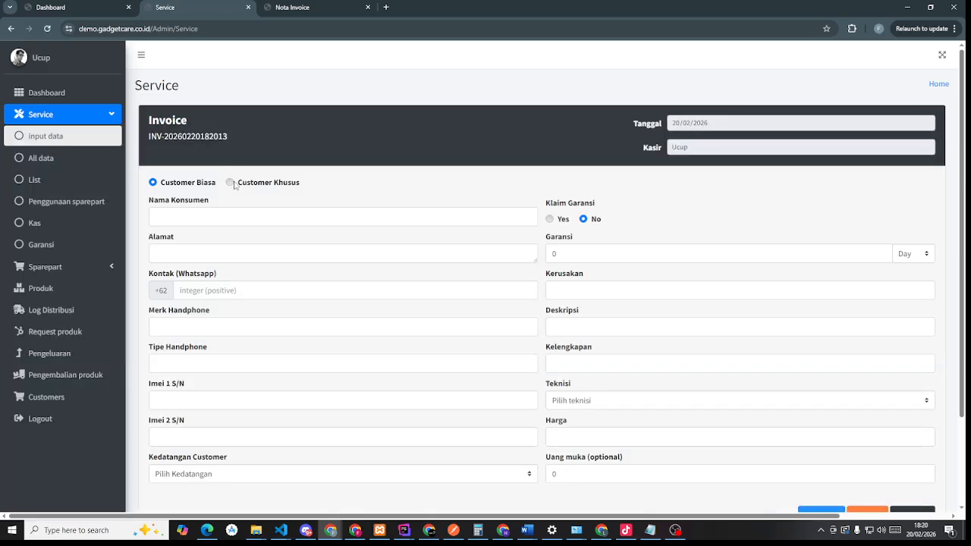
{"action": "left_click", "coordinate": [206, 217]}
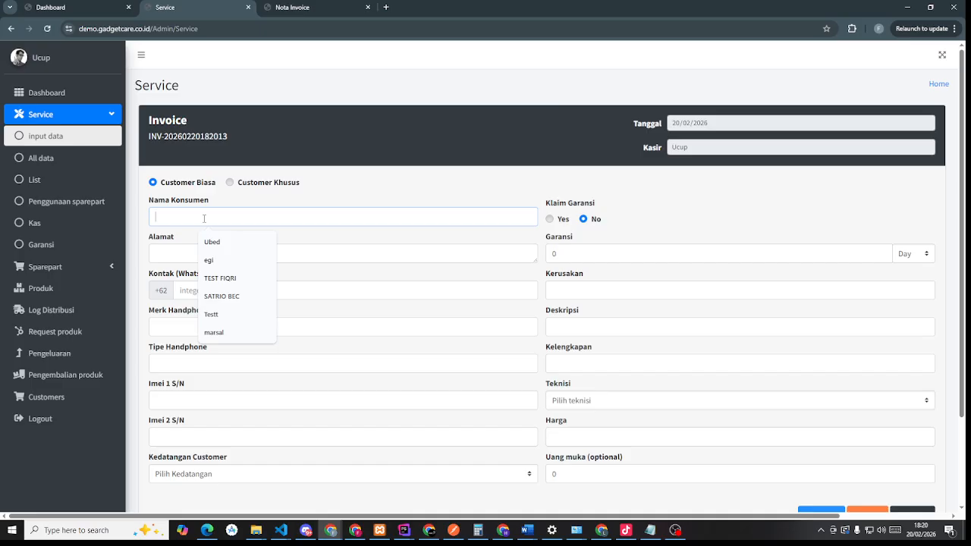
{"action": "left_click", "coordinate": [230, 183]}
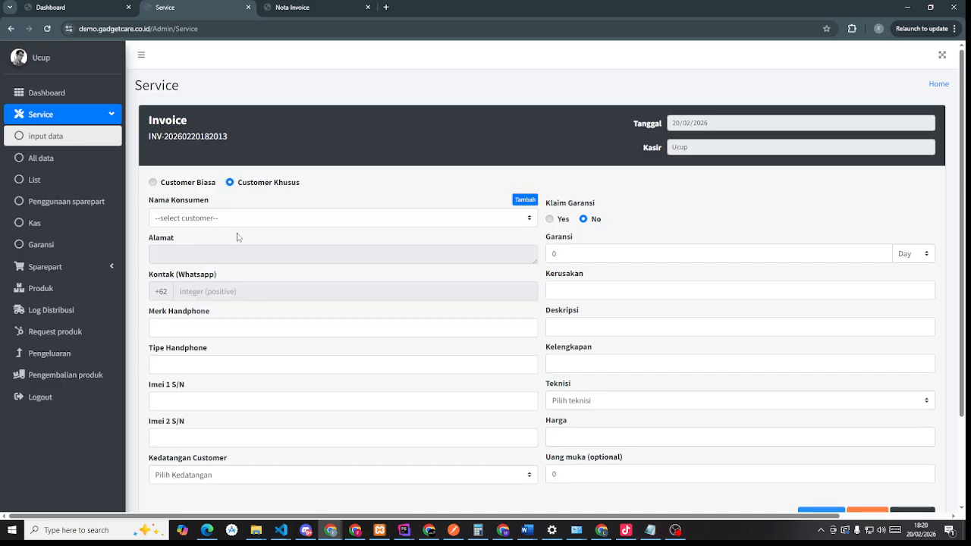
{"action": "left_click", "coordinate": [232, 218]}
{"action": "left_click", "coordinate": [207, 245]}
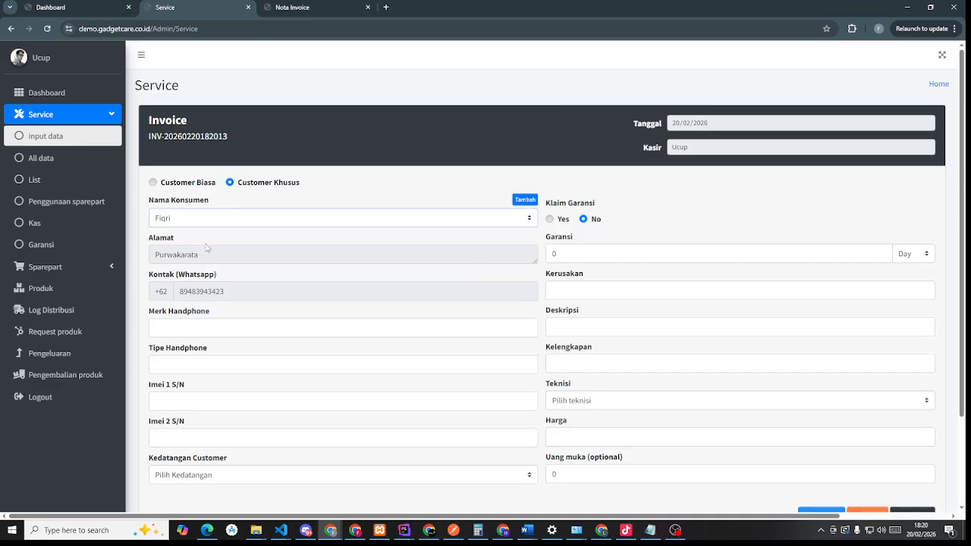
{"action": "scroll", "coordinate": [207, 247], "scroll_direction": "down", "scroll_amount": 2}
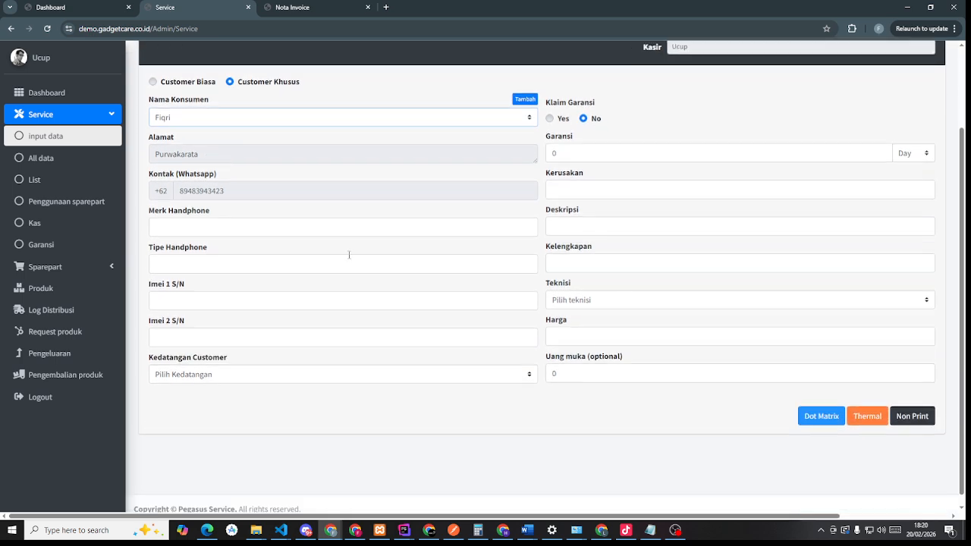
{"action": "left_click", "coordinate": [526, 99]}
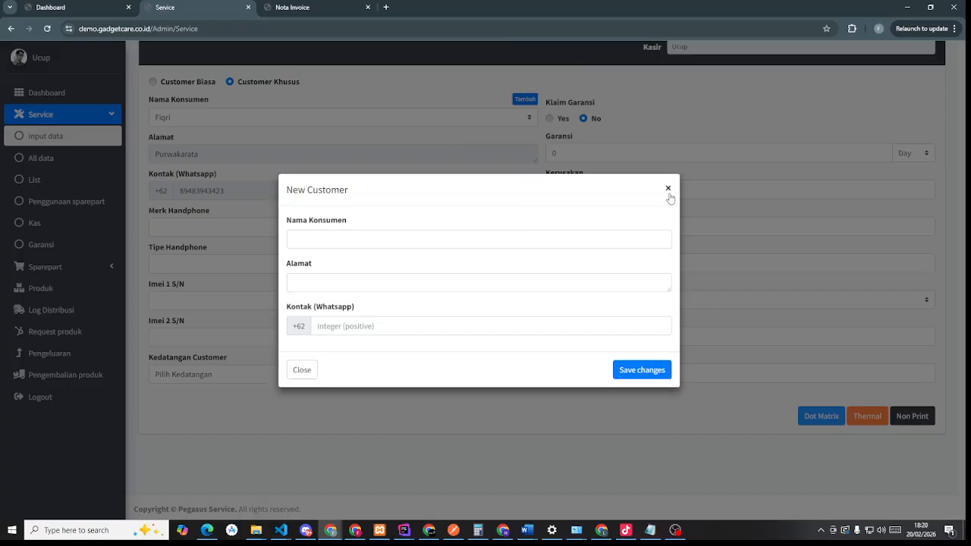
{"action": "left_click", "coordinate": [668, 189]}
{"action": "left_click", "coordinate": [62, 274]}
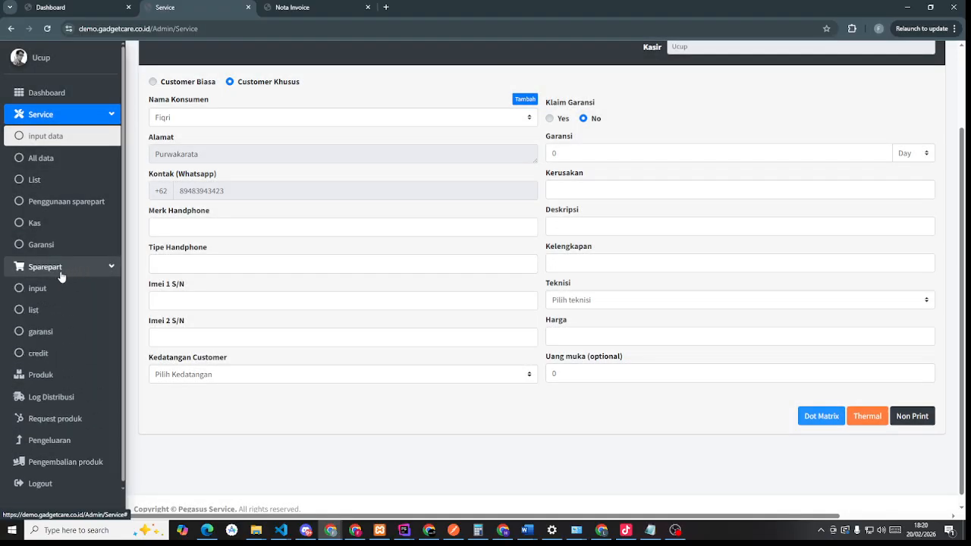
{"action": "left_click", "coordinate": [38, 286]}
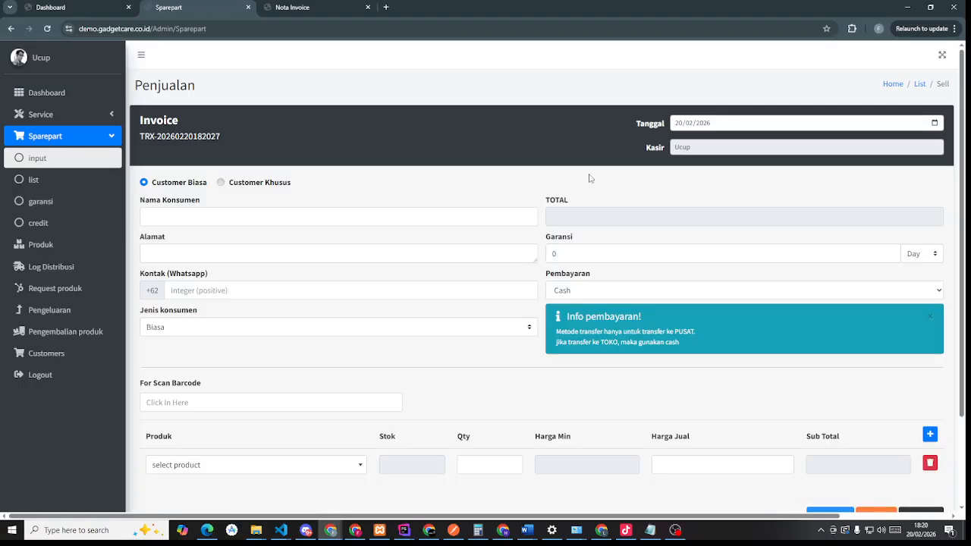
{"action": "left_click", "coordinate": [225, 183]}
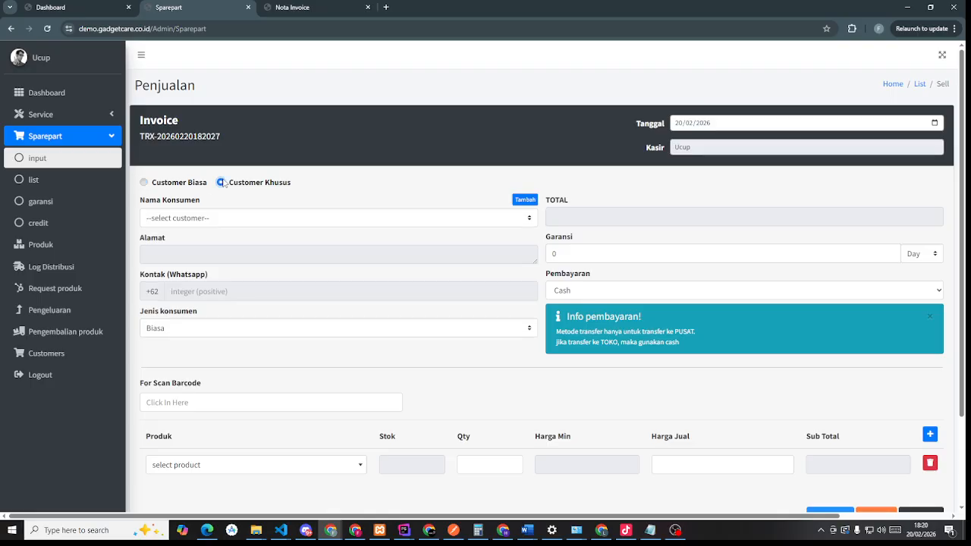
{"action": "left_click", "coordinate": [407, 220]}
{"action": "left_click", "coordinate": [375, 255]}
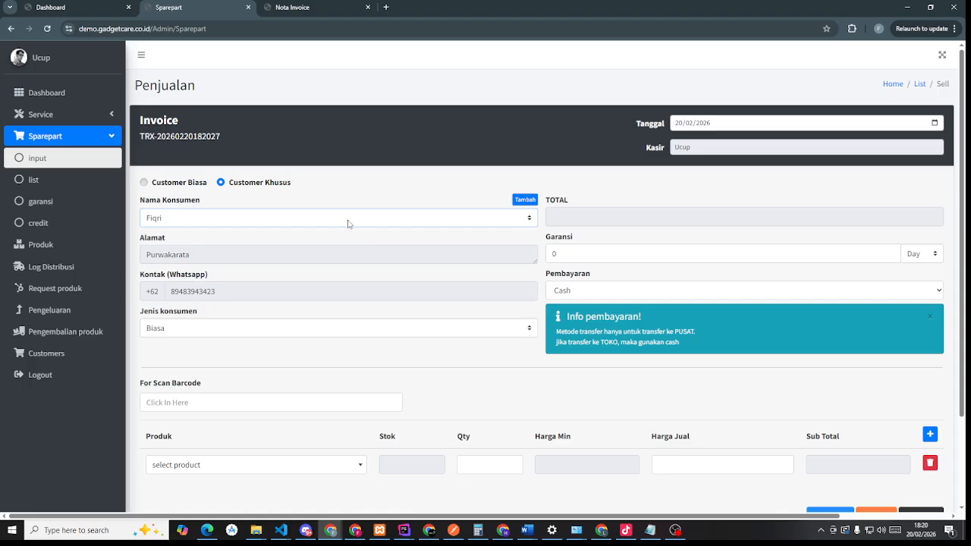
{"action": "left_click", "coordinate": [349, 224]}
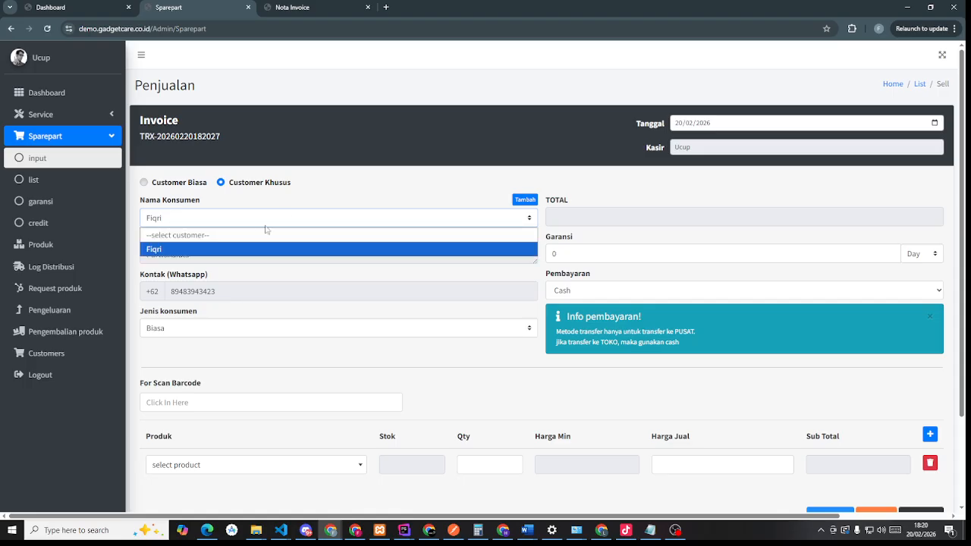
{"action": "left_click", "coordinate": [43, 351]}
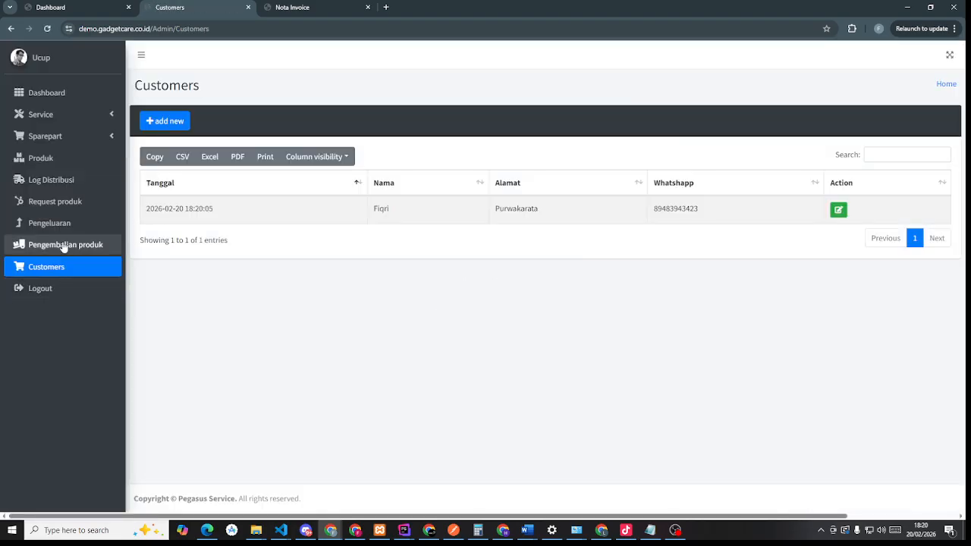
{"action": "left_click", "coordinate": [64, 232]}
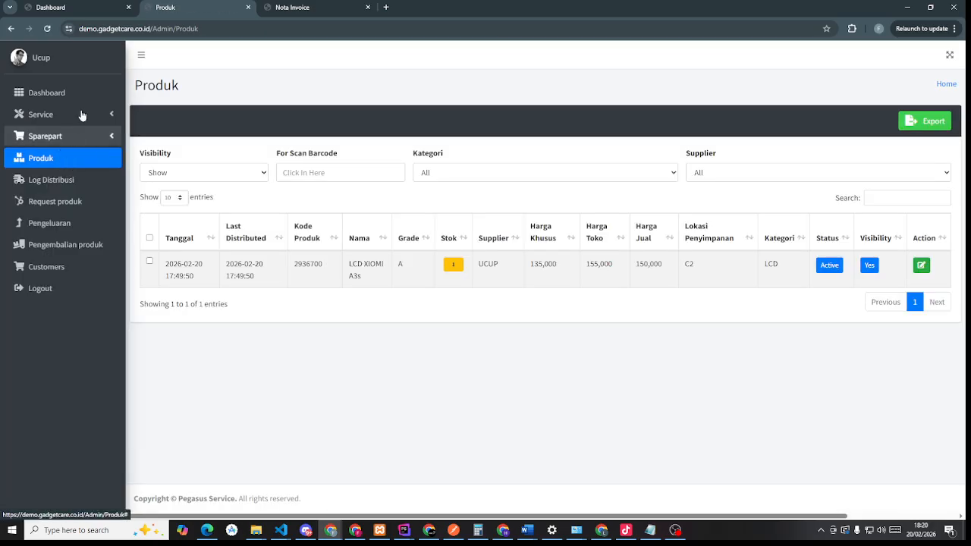
- Go back to the Dashboard showing Service cash 600,000.00 and Sparepart cash 170,000.00
{"action": "left_click", "coordinate": [84, 101]}
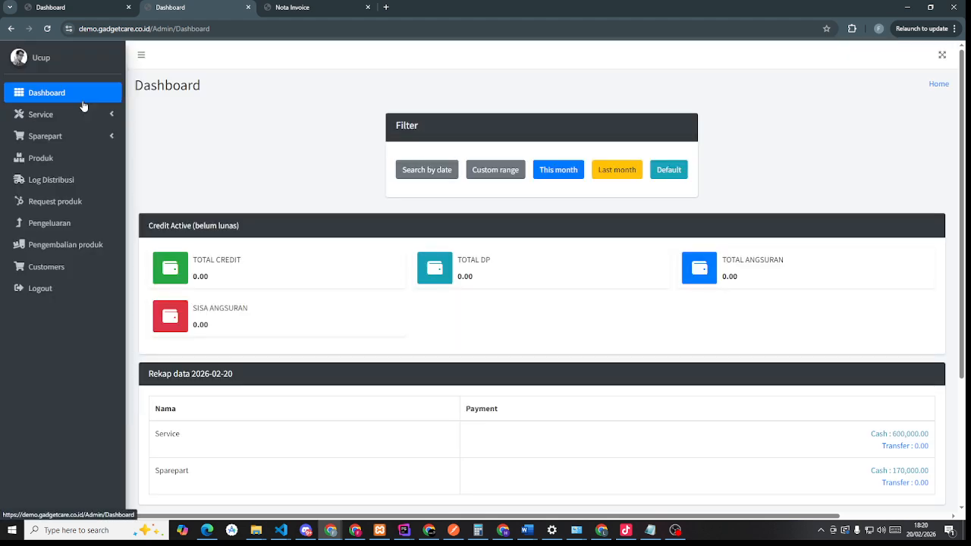